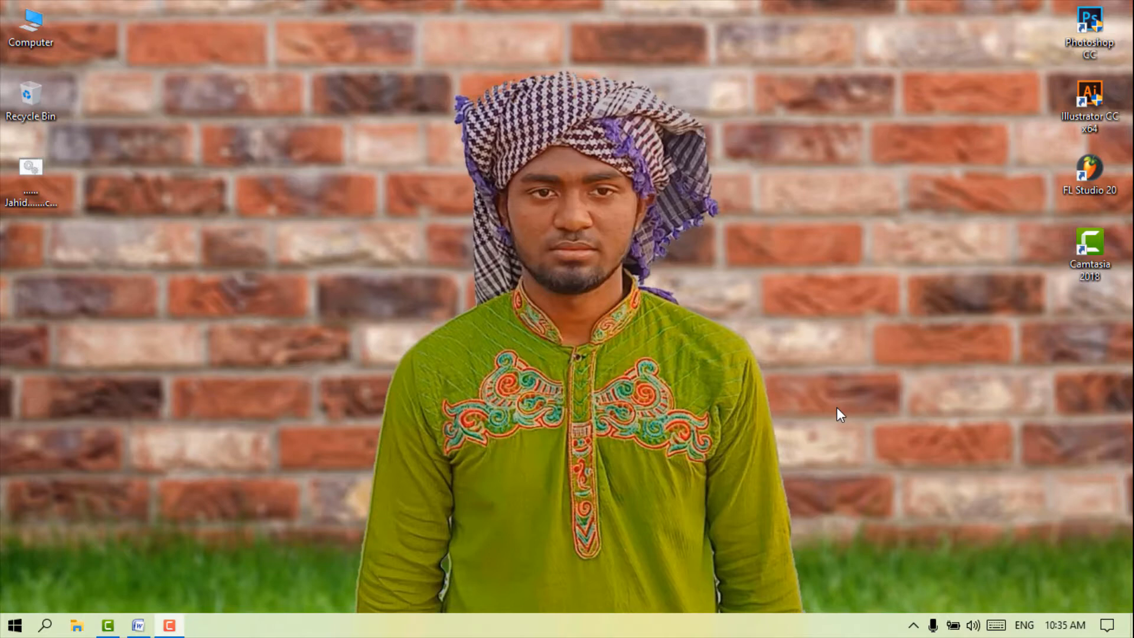
# Switch to the blank Word document and try entering the letter K, clearing it again.
pyautogui.click(138, 625)
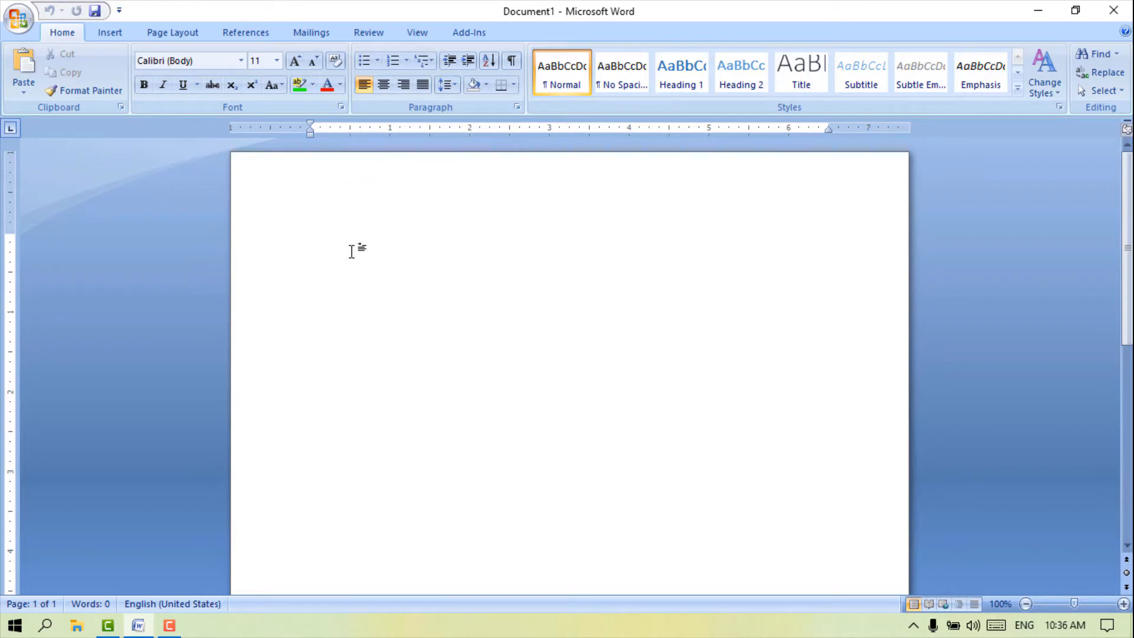
pyautogui.write('K')
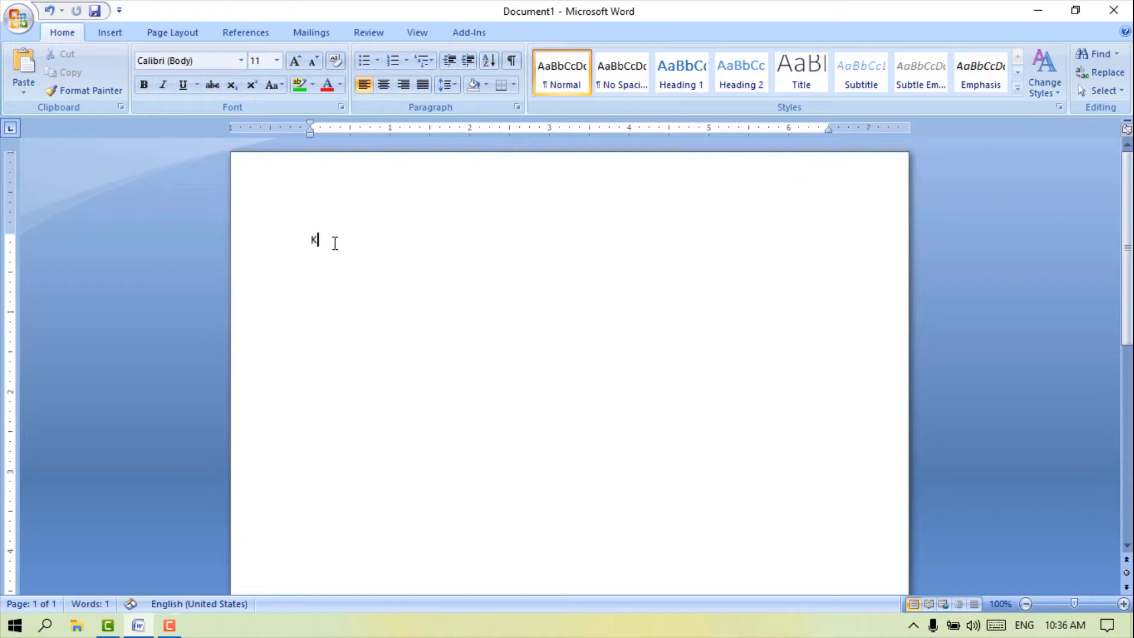
pyautogui.press('BackSpace')
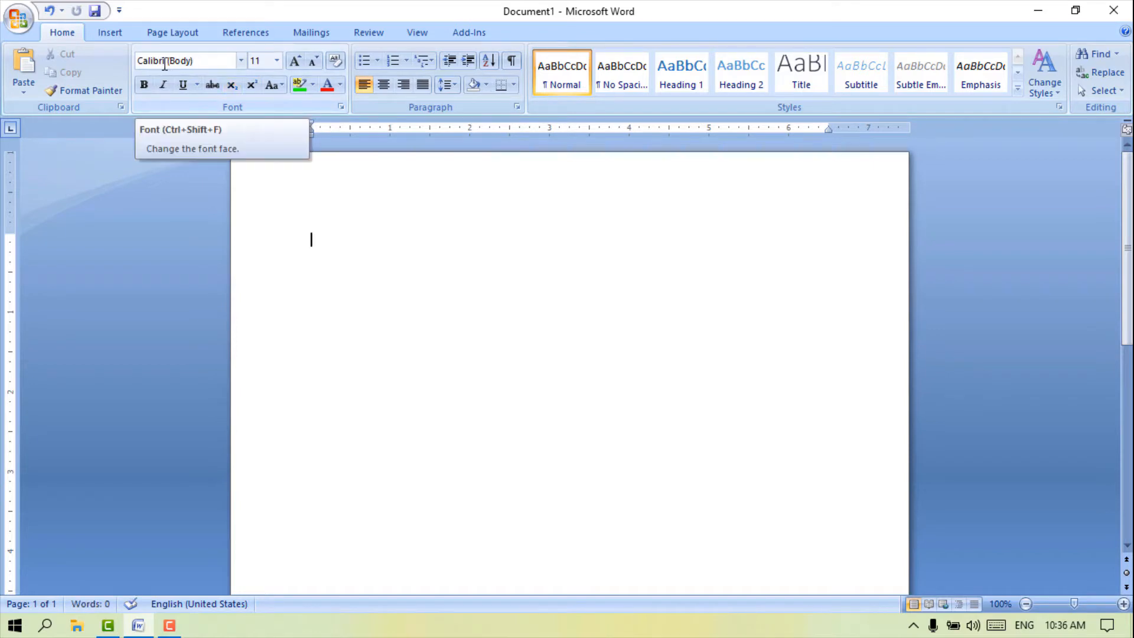
# Look through the list of available fonts and close it without choosing one.
pyautogui.click(243, 61)
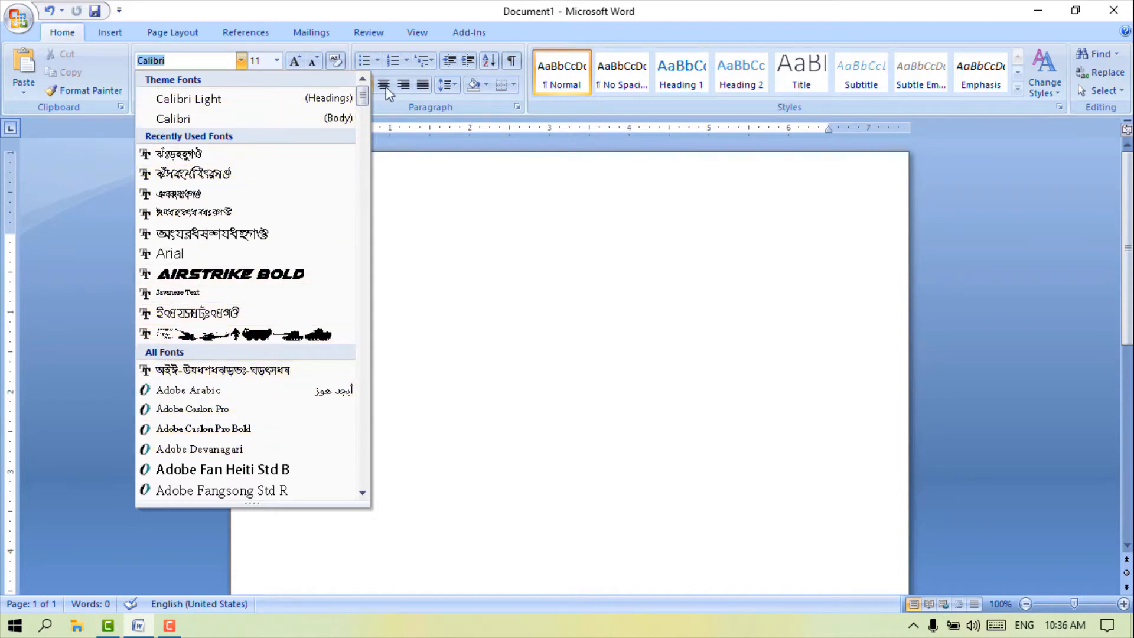
pyautogui.moveTo(366, 91); pyautogui.dragTo(362, 366)
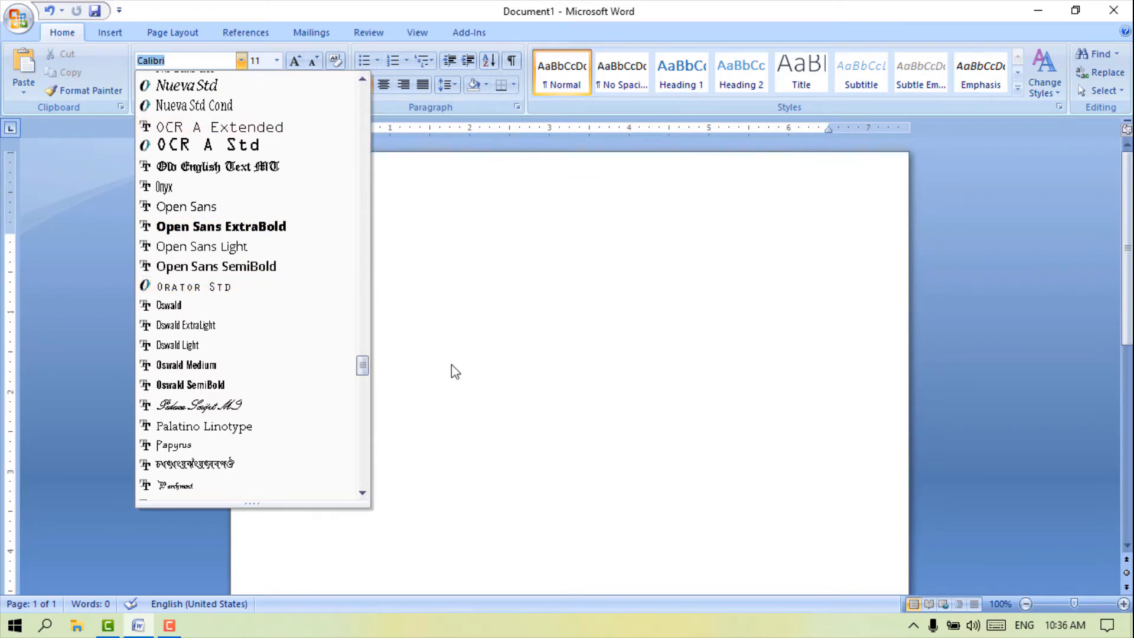
pyautogui.click(440, 308)
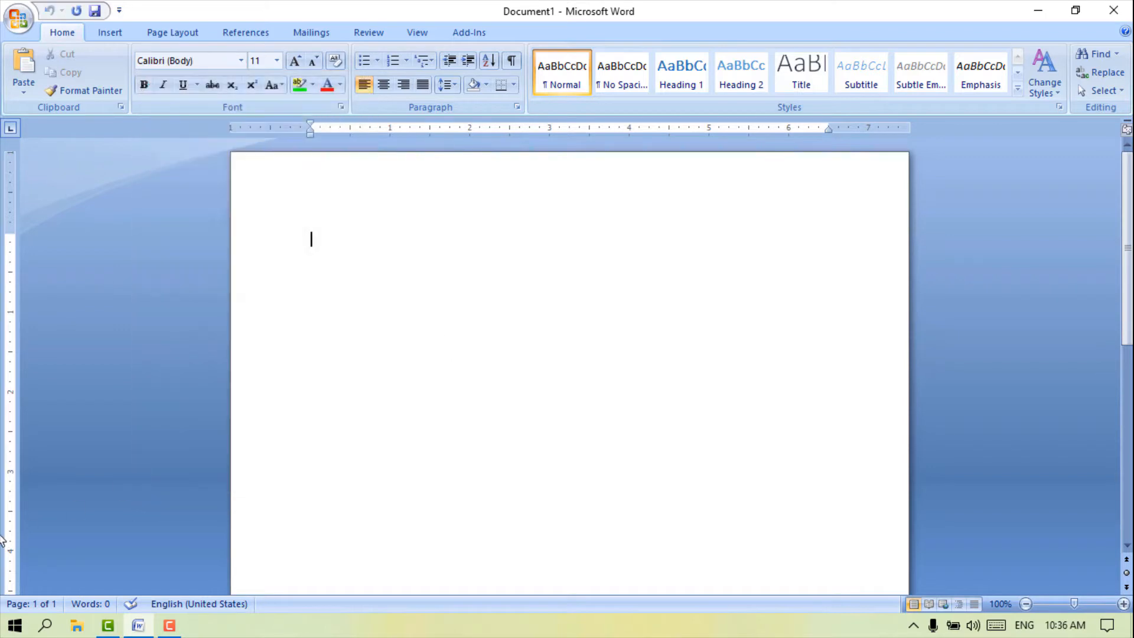
# Look for BijoyBayanno among the installed programs and return to the document.
pyautogui.click(7, 625)
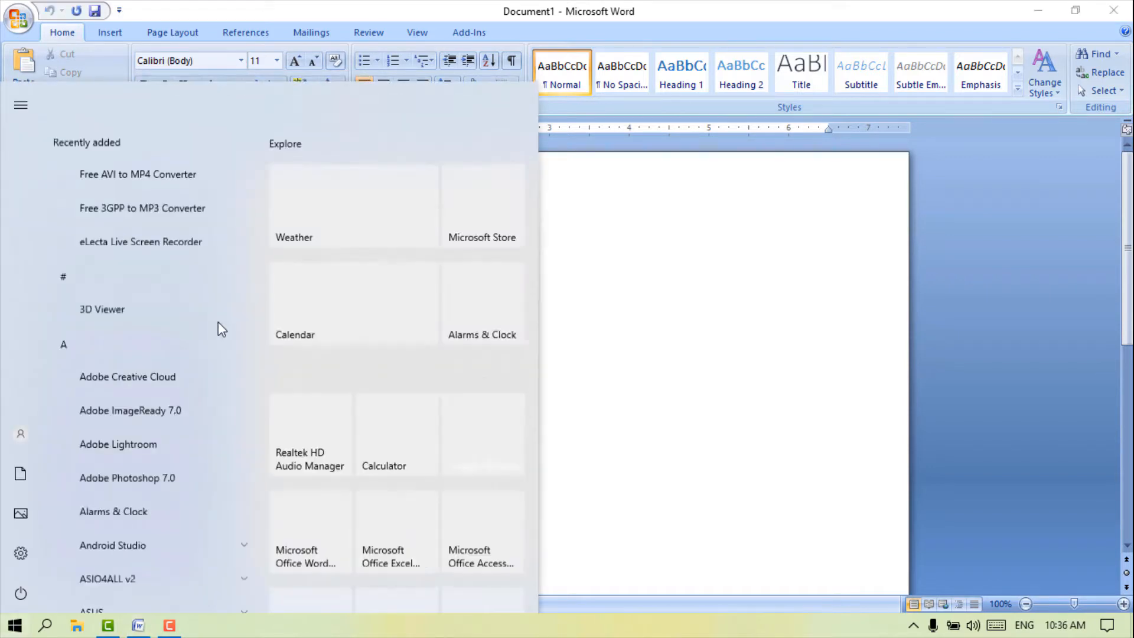
pyautogui.scroll(-6, 166, 362)
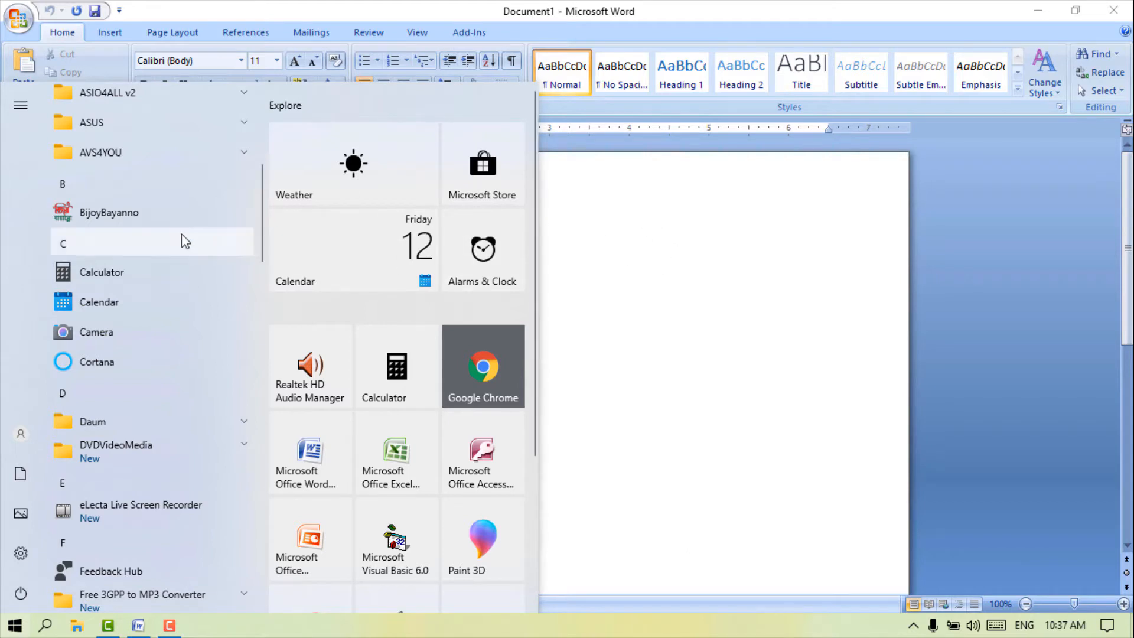
pyautogui.click(589, 259)
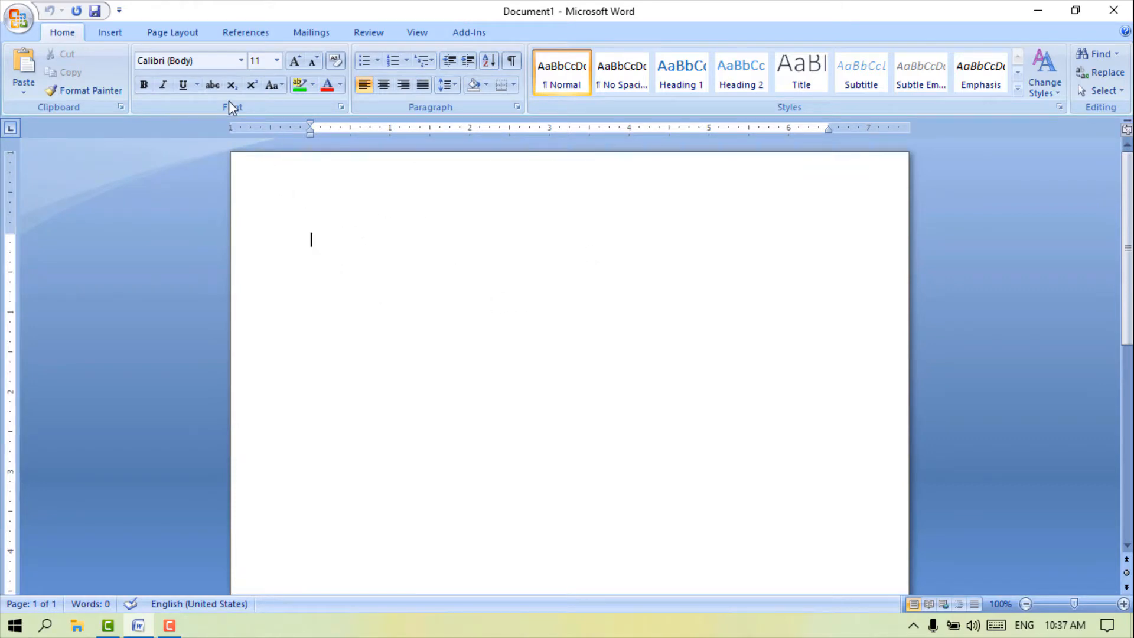
# Set the document font to SutonnyMJ.
pyautogui.click(241, 61)
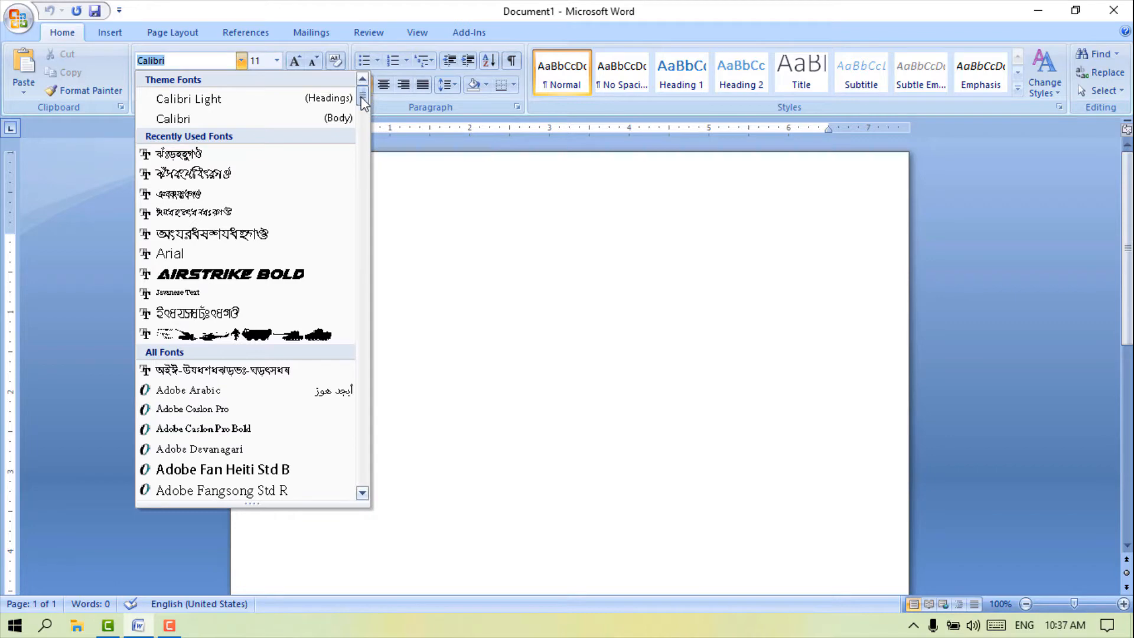
pyautogui.moveTo(360, 97); pyautogui.dragTo(361, 115)
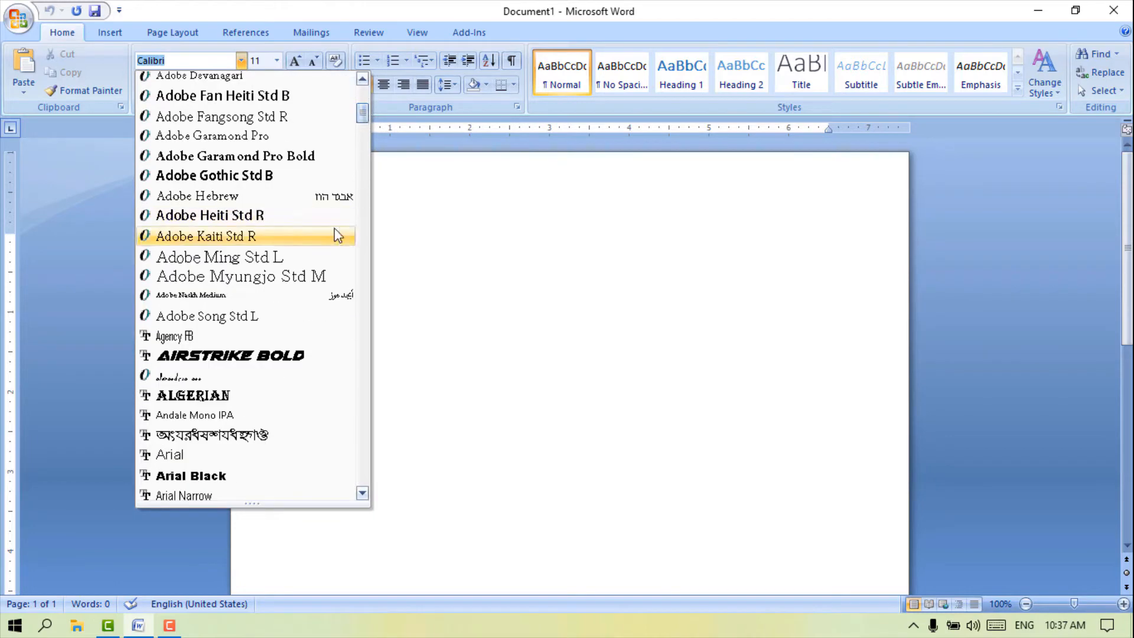
pyautogui.scroll(-20, 272, 224)
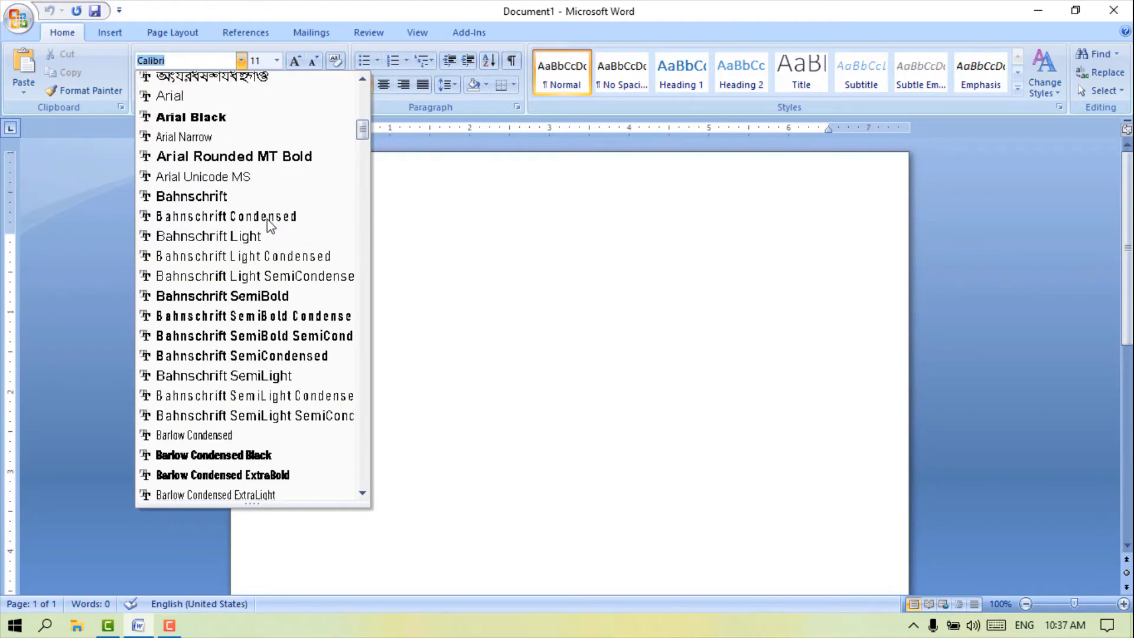
pyautogui.scroll(-6, 280, 226)
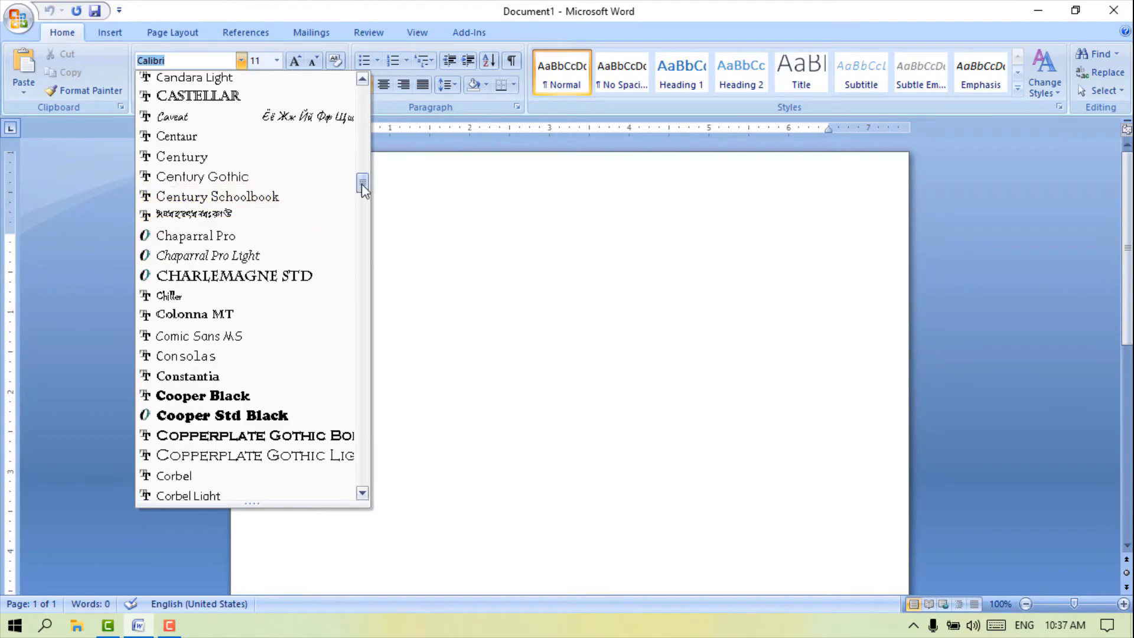
pyautogui.moveTo(361, 184); pyautogui.dragTo(360, 447)
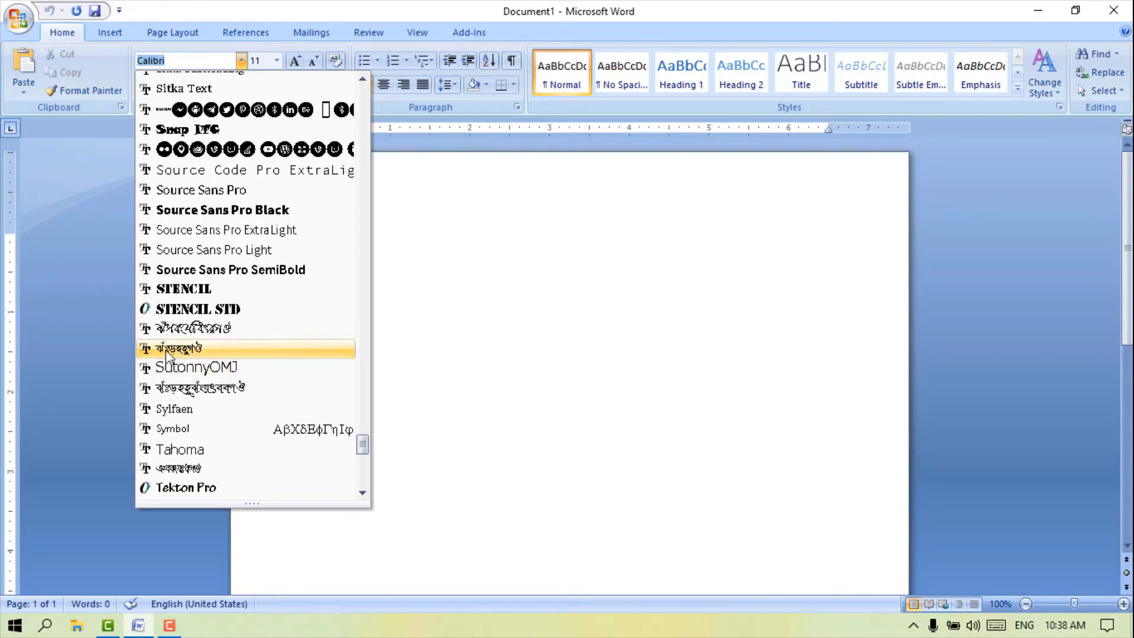
pyautogui.click(211, 346)
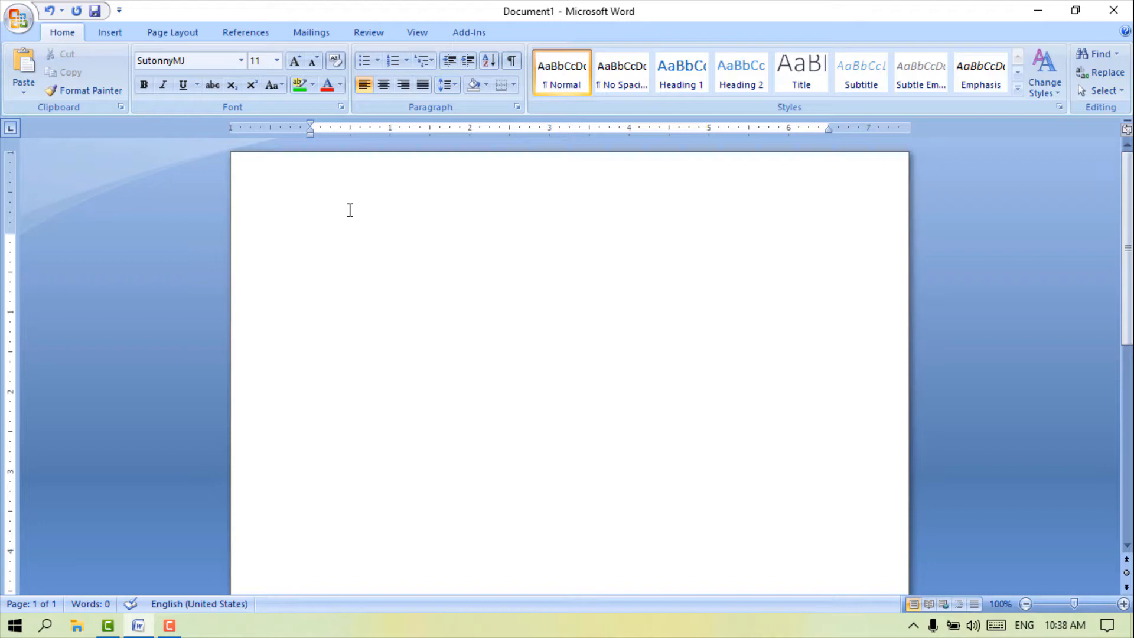
# Test the font with one character, clear it, and increase the font size to 24.
pyautogui.write('b')
pyautogui.press('BackSpace')
pyautogui.click(295, 62)
pyautogui.click(294, 62)
pyautogui.click(293, 61)
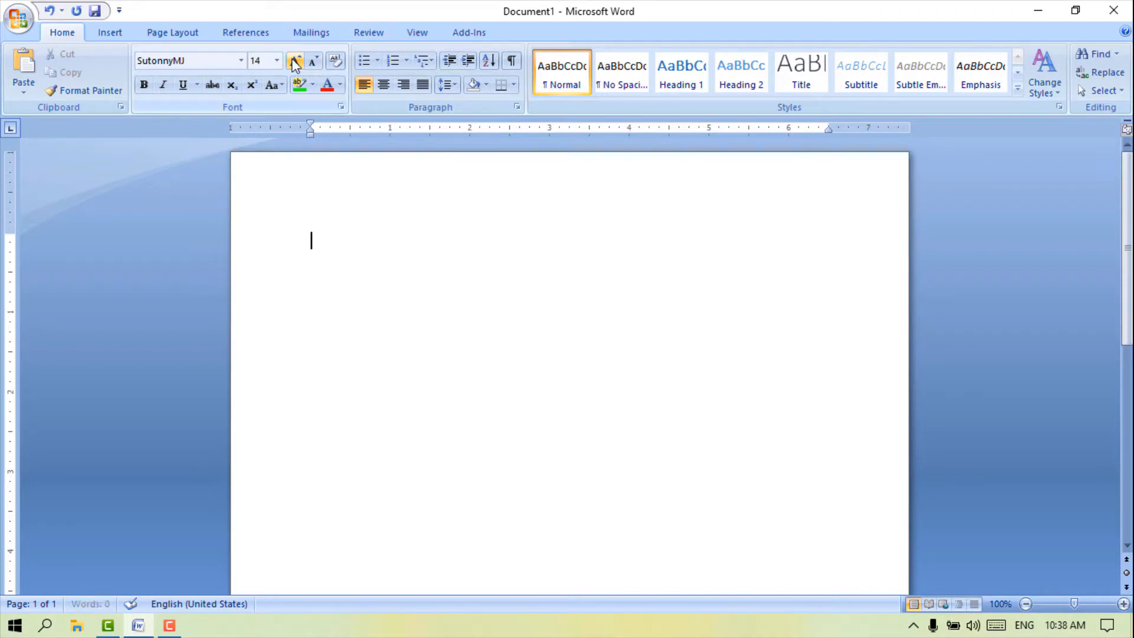
pyautogui.click(293, 60)
pyautogui.click(295, 62)
pyautogui.click(295, 62)
pyautogui.click(295, 62)
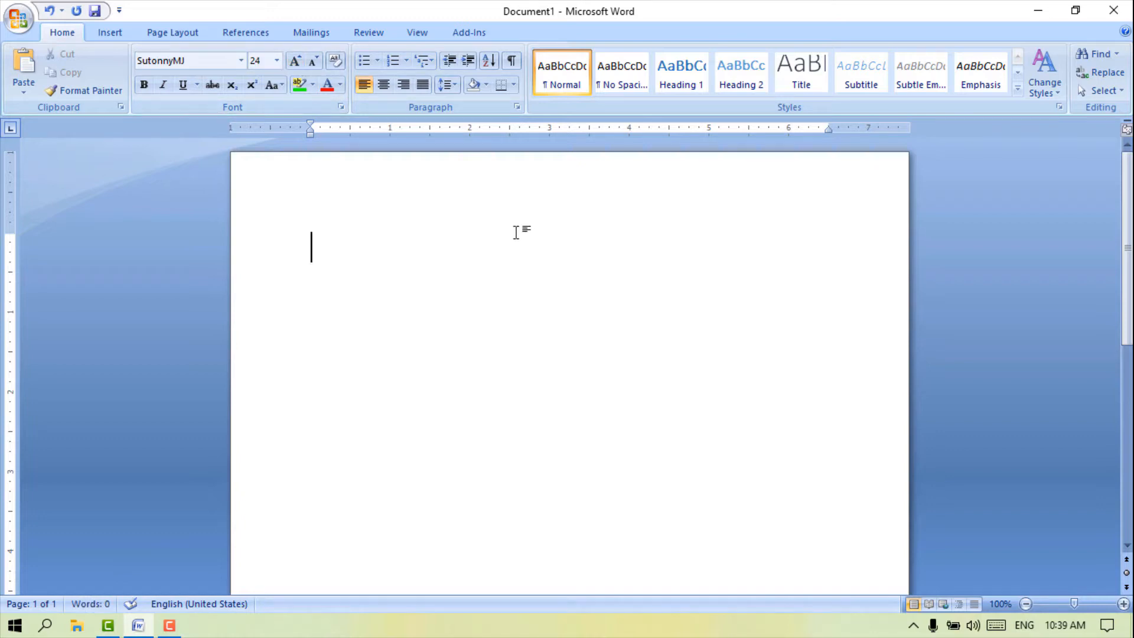
# Clear the test characters, switch the keyboard to Bangla Bijoy input and enter the letter ক.
pyautogui.write('ল')
pyautogui.press('BackSpace')
pyautogui.write('ক')
pyautogui.press('BackSpace')
pyautogui.hotkey('ctrl', 'alt', 'b')
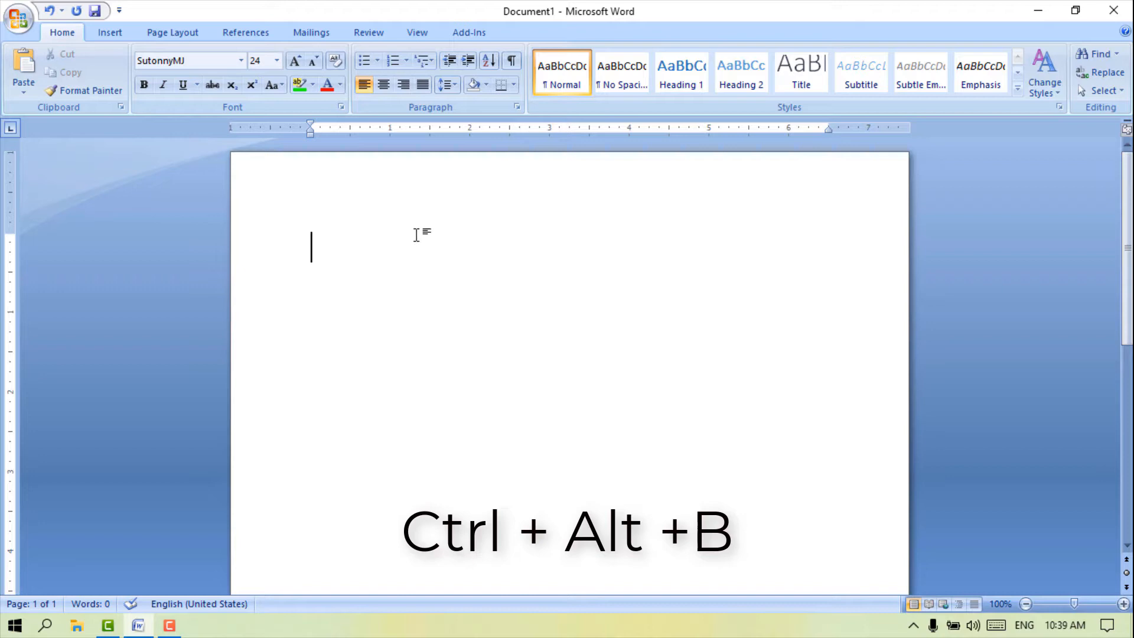
pyautogui.write('j')
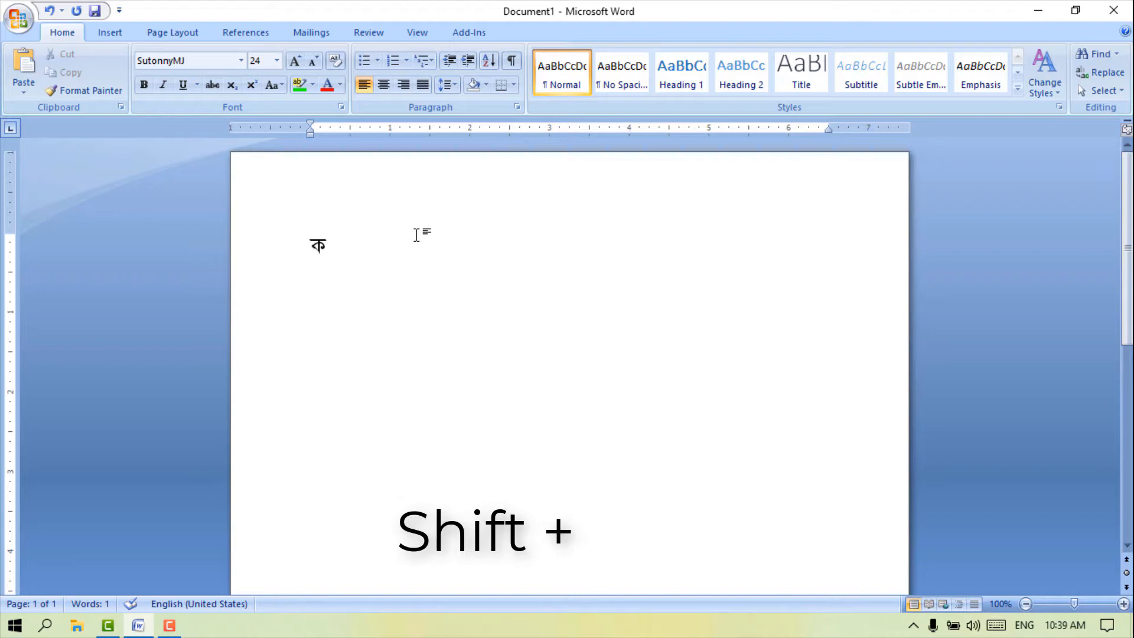
# Add the Bangla letter খ after ক, removing the extra test letters.
pyautogui.write('খ')
pyautogui.write('খ')
pyautogui.press('BackSpace')
pyautogui.write('থ')
pyautogui.press('BackSpace')
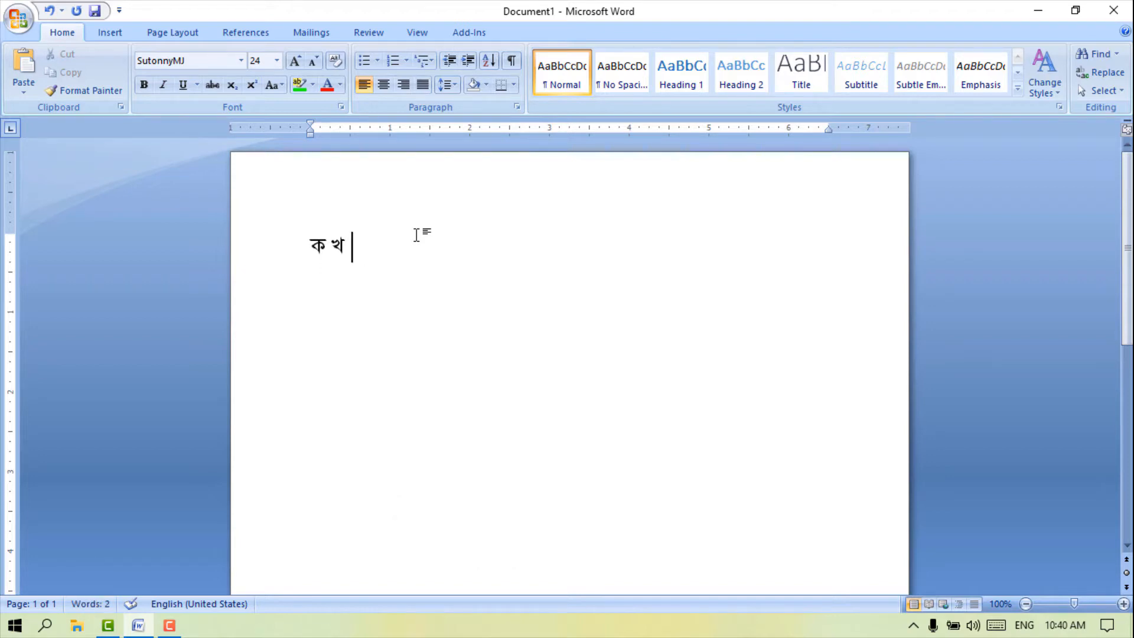
# Clear the letters and enter the word মুকতা without a conjunct.
pyautogui.write('ত')
pyautogui.press('BackSpace')
pyautogui.press('BackSpace')
pyautogui.press('BackSpace')
pyautogui.press('BackSpace')
pyautogui.write('মুকতা')
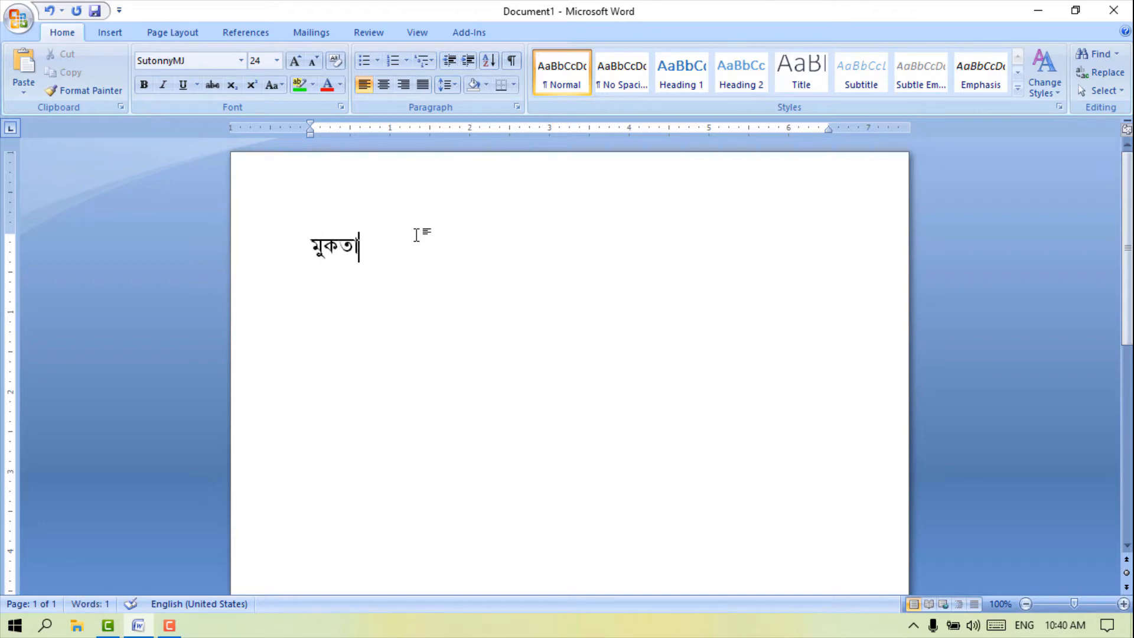
# Replace the end of the word with the conjunct ক্ত, joining ক and ত.
pyautogui.press('BackSpace')
pyautogui.press('BackSpace')
pyautogui.press('BackSpace')
pyautogui.write('ক')
pyautogui.write('্')
pyautogui.write('ত')
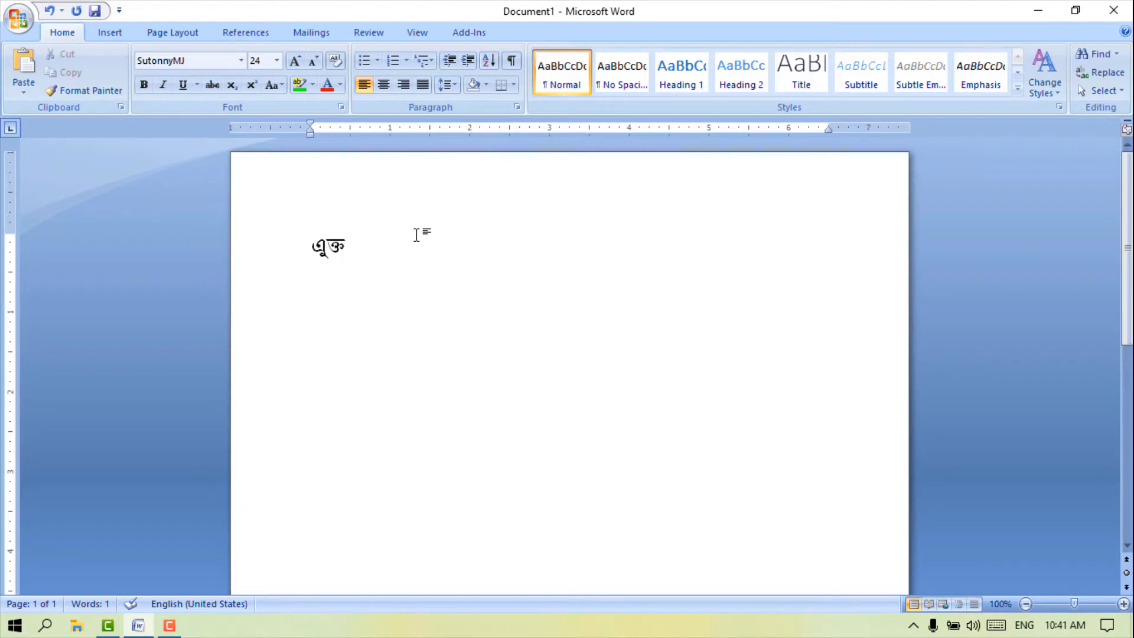
# Enter the word মুক্তা beside the misspelled এুক্তা and delete the misspelled word.
pyautogui.press('BackSpace')
pyautogui.press('BackSpace')
pyautogui.write('মুক্তা মুক্তা')
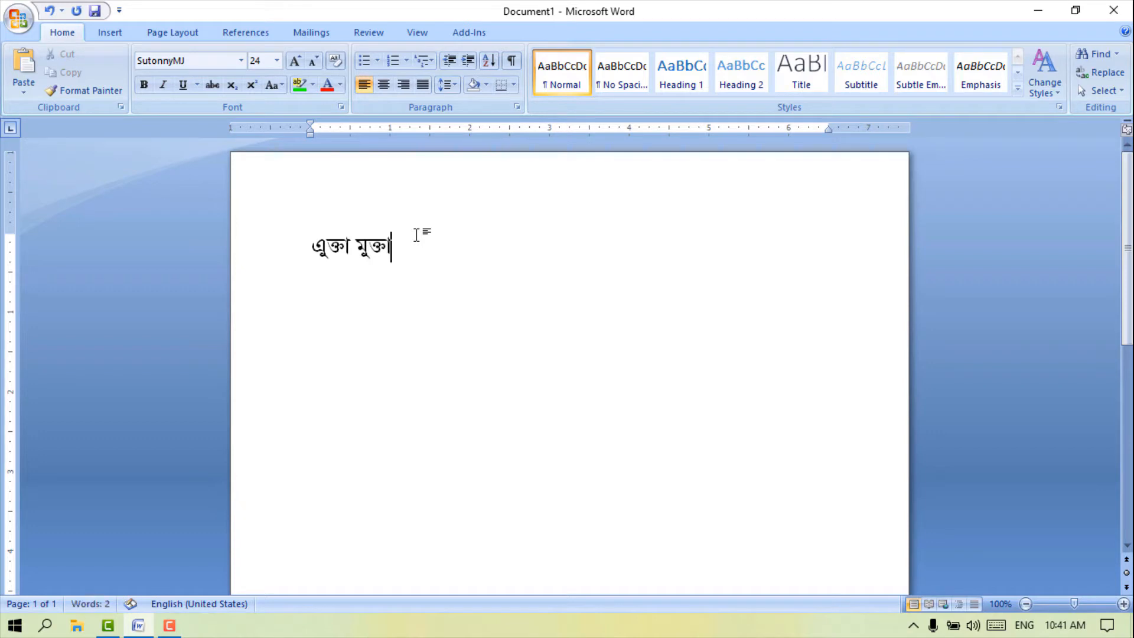
pyautogui.press('Left')
pyautogui.press('Left')
pyautogui.press('Left')
pyautogui.press('Left')
pyautogui.press('BackSpace')
pyautogui.press('BackSpace')
pyautogui.press('BackSpace')
pyautogui.press('BackSpace')
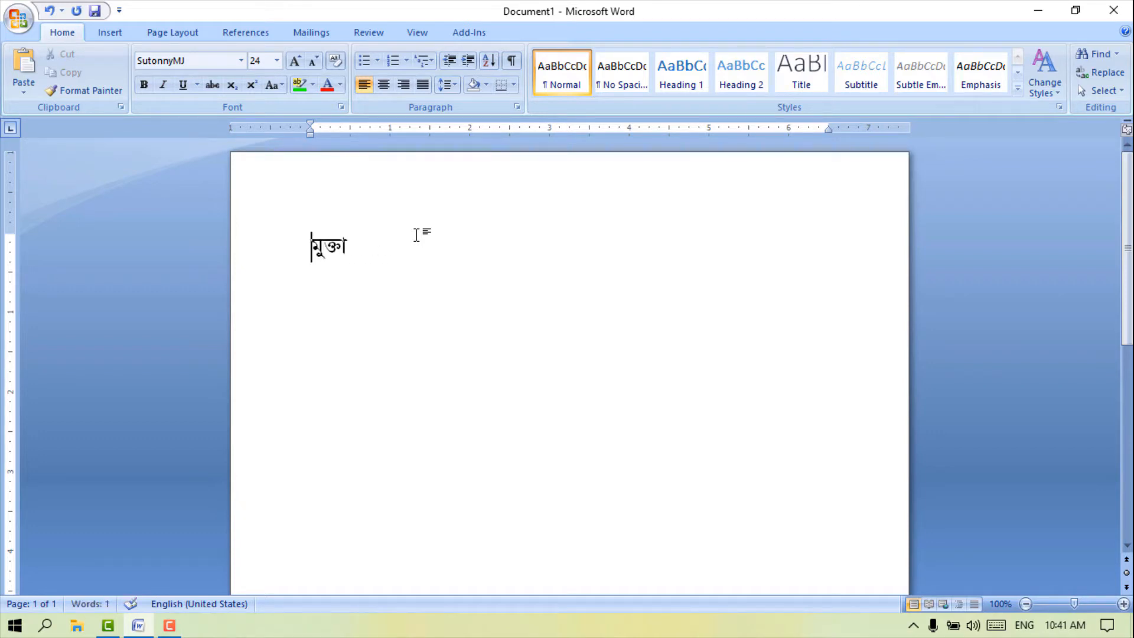
# Enter মুক্তা once more after the existing word and clear all the text.
pyautogui.press('Right')
pyautogui.press('Right')
pyautogui.press('Right')
pyautogui.press('Right')
pyautogui.write('মুক্তা')
pyautogui.press('BackSpace')
pyautogui.press('BackSpace')
pyautogui.press('BackSpace')
pyautogui.press('BackSpace')
pyautogui.press('BackSpace')
pyautogui.press('BackSpace')
pyautogui.press('BackSpace')
pyautogui.press('BackSpace')
pyautogui.press('BackSpace')
# Test the vowel signs ী and ি, and enter শিক on the empty line.
pyautogui.write('f')
pyautogui.write('ী')
pyautogui.press('BackSpace')
pyautogui.press('BackSpace')
pyautogui.write('ী')
pyautogui.press('BackSpace')
pyautogui.write('ি')
pyautogui.write('শি')
pyautogui.write('ক')
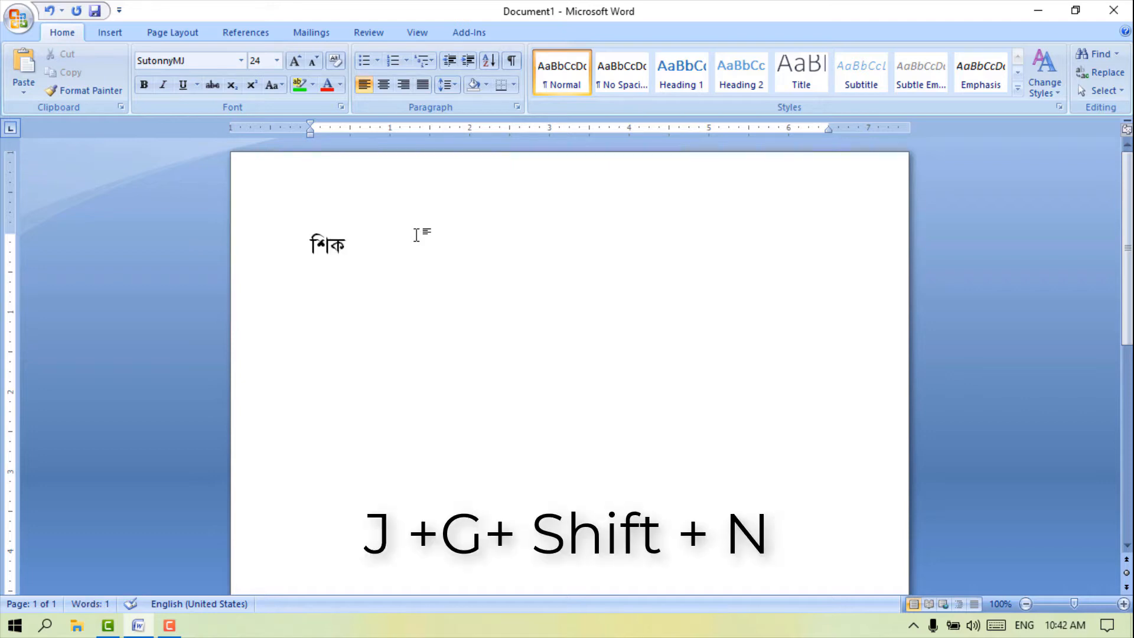
# Complete the word as শিক্ষক, forming the conjunct ক্ষ from ক and ষ.
pyautogui.write('্')
pyautogui.write('ষ')
pyautogui.press('BackSpace')
pyautogui.press('BackSpace')
pyautogui.write('শ')
pyautogui.press('BackSpace')
pyautogui.write('শিক')
pyautogui.write('্ষক')
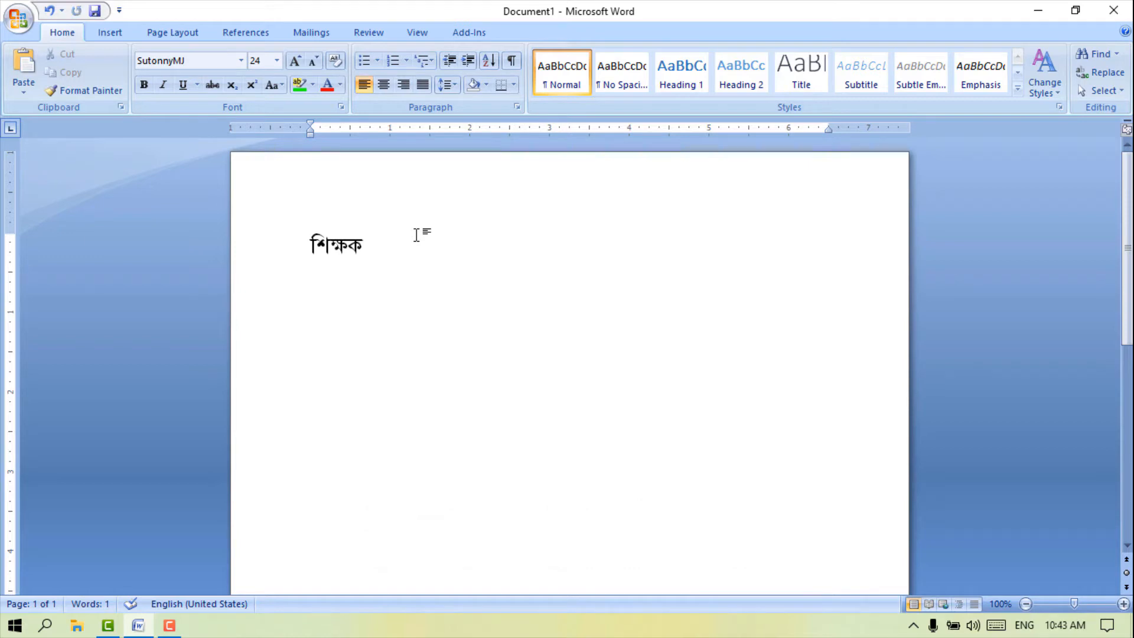
# Clear the word শিক্ষক and apply the SutonnyMJ font again.
pyautogui.press('BackSpace')
pyautogui.press('BackSpace')
pyautogui.press('BackSpace')
pyautogui.press('BackSpace')
pyautogui.click(246, 54)
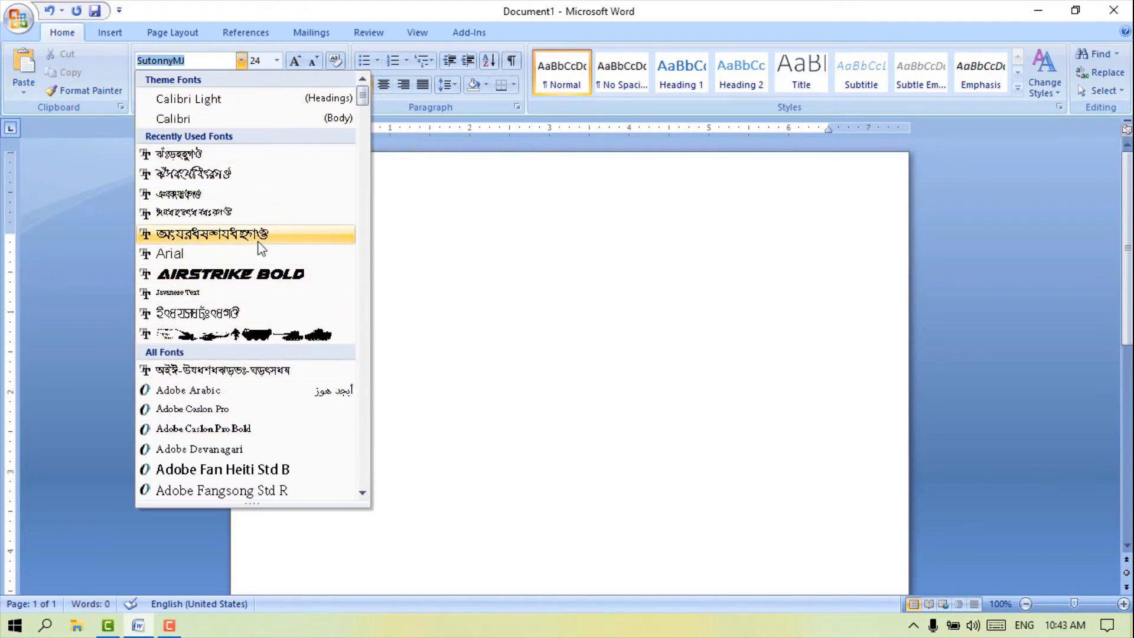
pyautogui.click(208, 157)
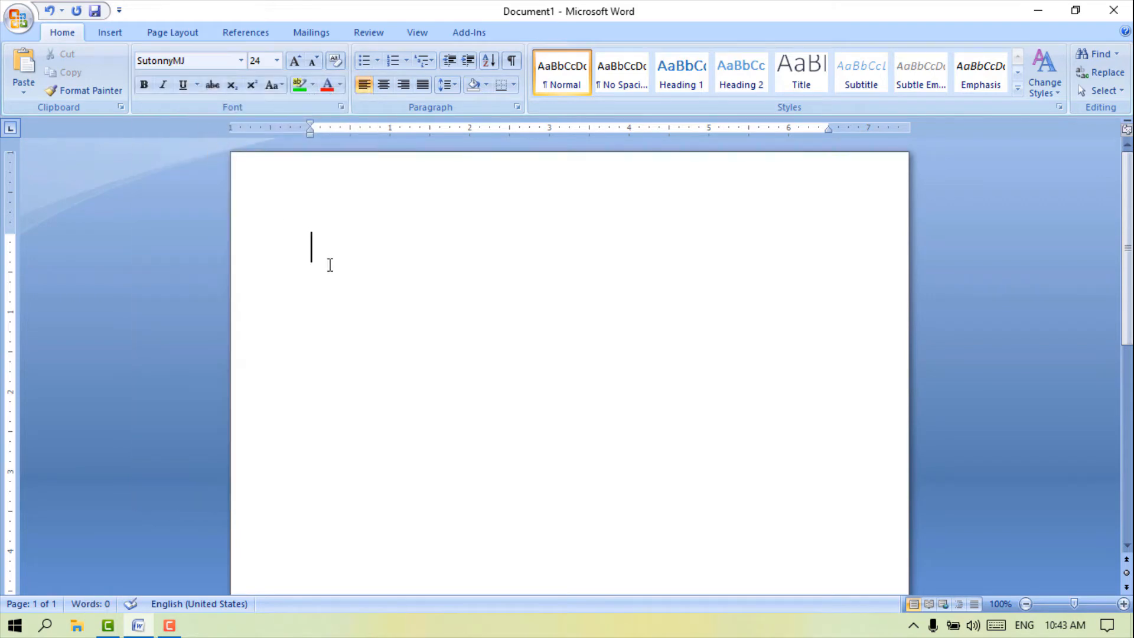
# Set the Bijoy Bayanno keyboard mode to Bijoy Classic.
pyautogui.hotkey('ctrl', 'alt', 'b')
pyautogui.click(914, 627)
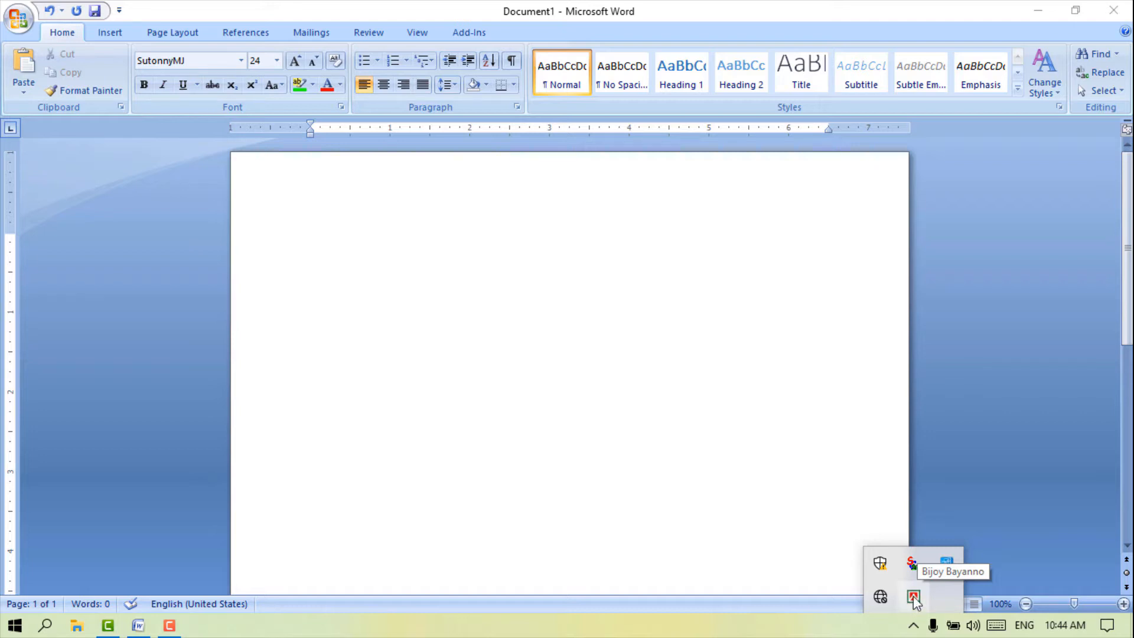
pyautogui.rightClick(914, 598)
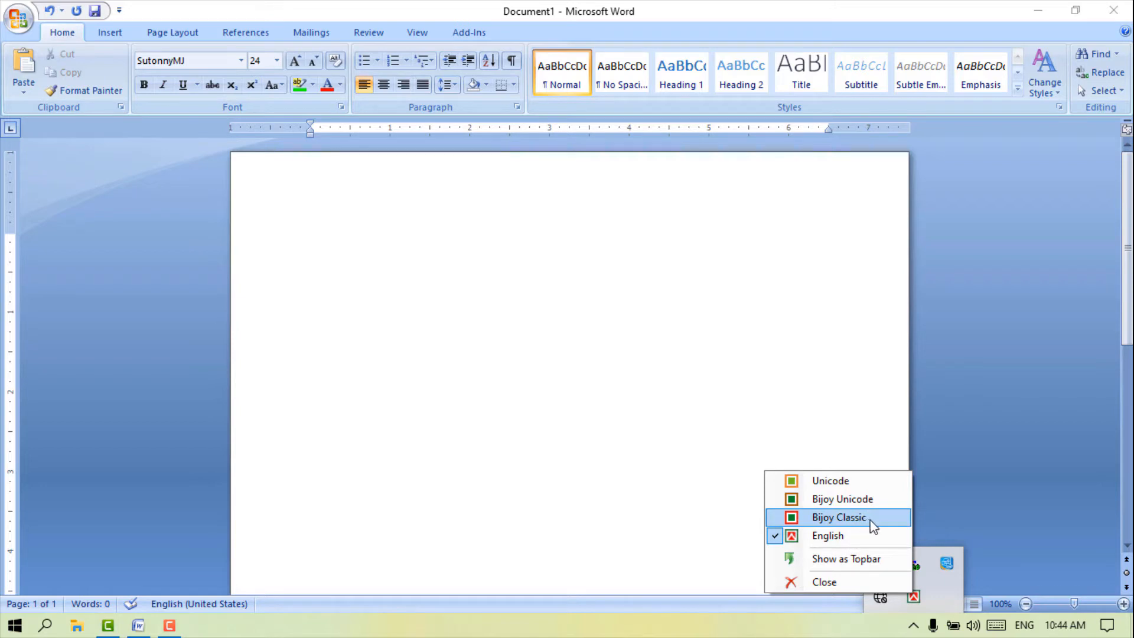
pyautogui.click(854, 523)
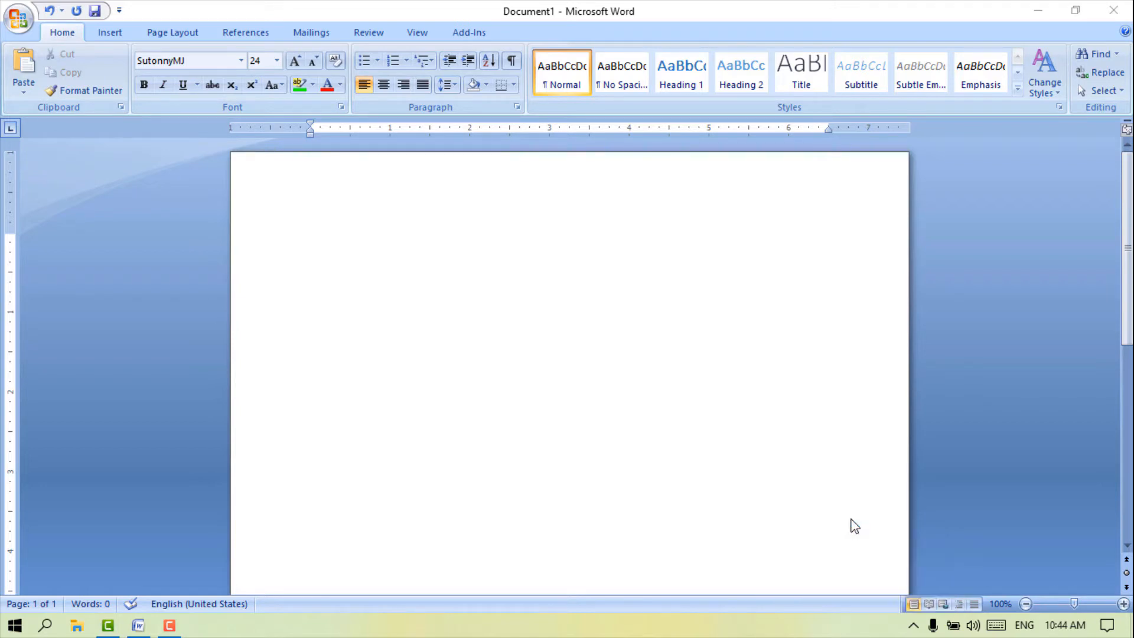
# Test Bangla input in the document with কা and further letters, and clear them.
pyautogui.click(470, 253)
pyautogui.write('কা')
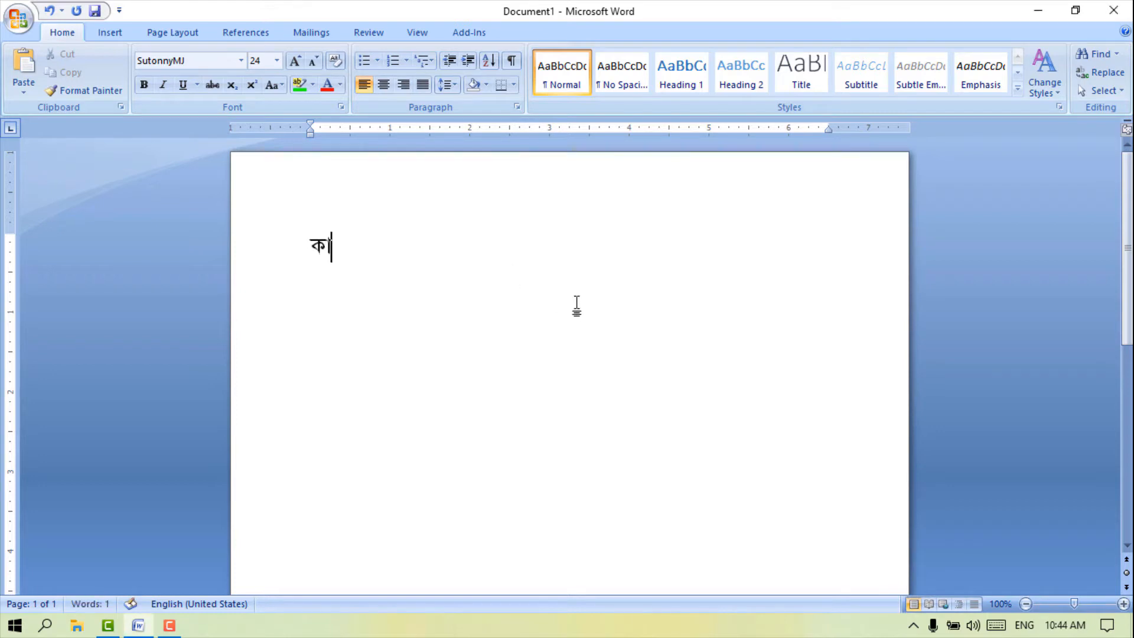
pyautogui.write('কক')
pyautogui.press('BackSpace')
pyautogui.write('া')
pyautogui.press('BackSpace')
pyautogui.press('BackSpace')
pyautogui.press('BackSpace')
pyautogui.press('BackSpace')
# Enter the Bangla letters ক খ গ ঘ and clear them from the page.
pyautogui.write('ক খ গ ঘ')
pyautogui.press('BackSpace')
pyautogui.press('BackSpace')
pyautogui.press('BackSpace')
pyautogui.press('BackSpace')
pyautogui.press('BackSpace')
pyautogui.press('BackSpace')
pyautogui.press('BackSpace')
# Check which keyboard mode is active in Bijoy Bayanno and leave it as it is.
pyautogui.click(913, 625)
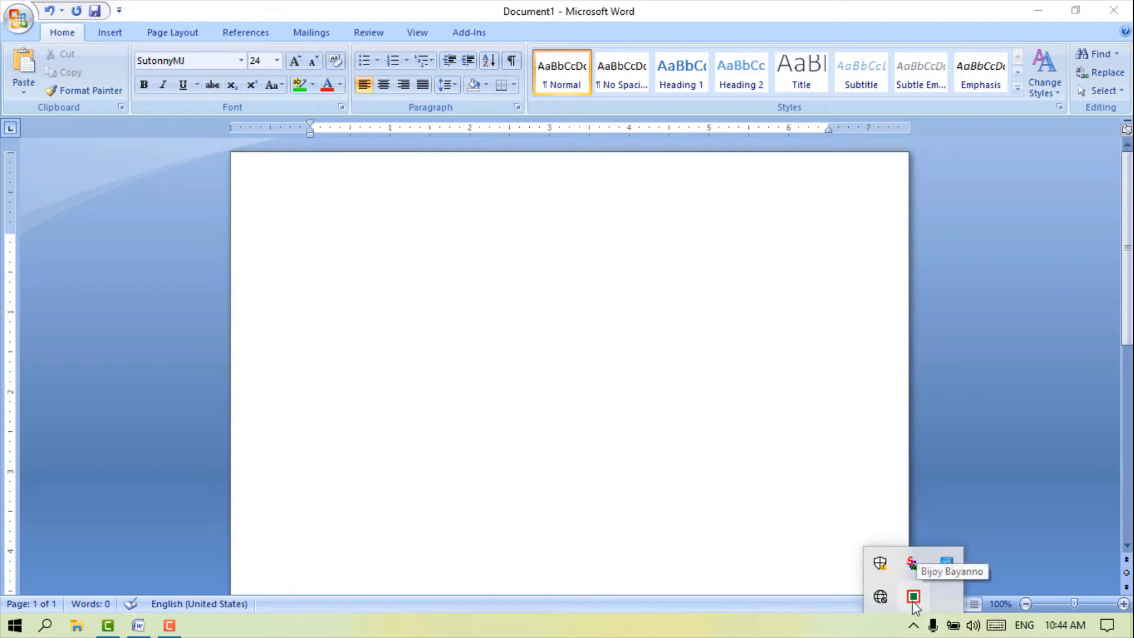
pyautogui.click(913, 598)
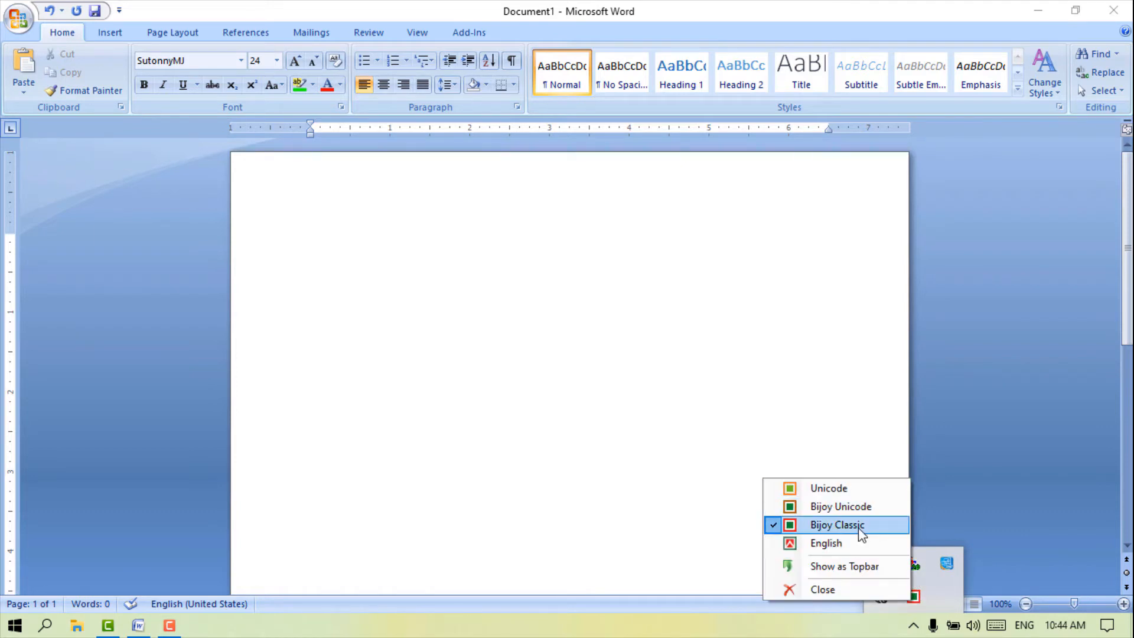
pyautogui.click(941, 485)
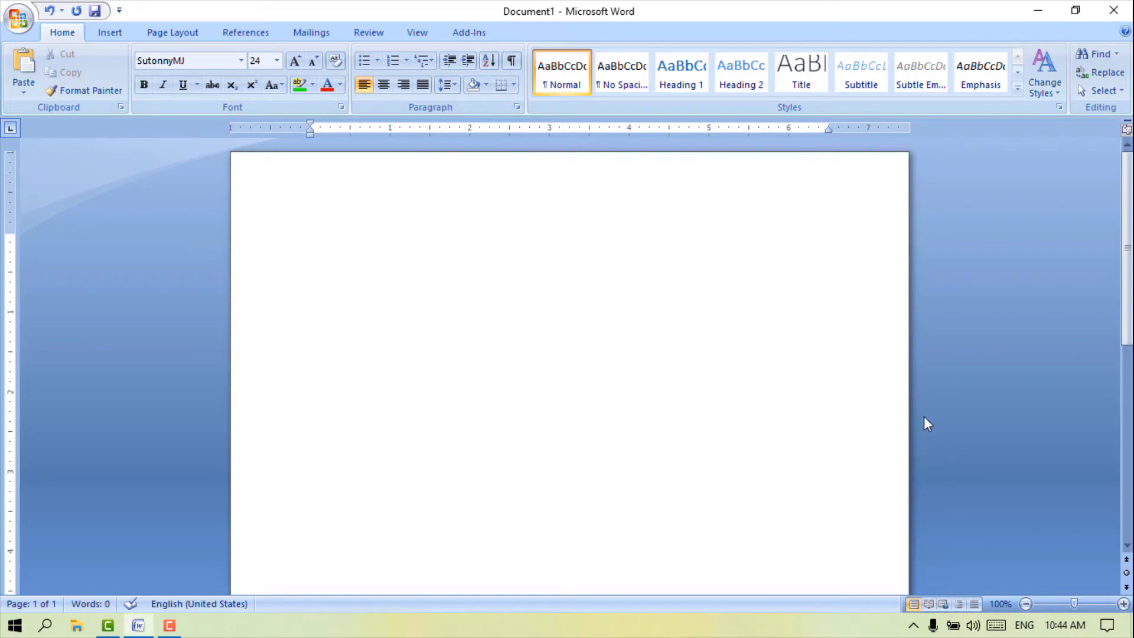
# Minimize the Word document and refresh the desktop.
pyautogui.click(1038, 12)
pyautogui.rightClick(718, 143)
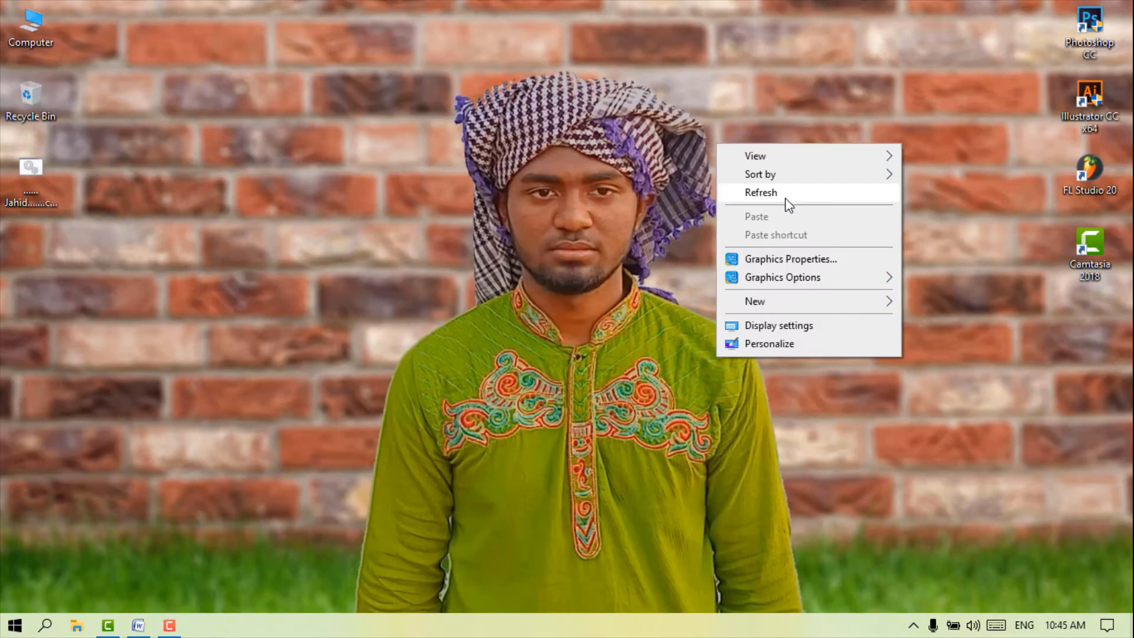
pyautogui.click(750, 191)
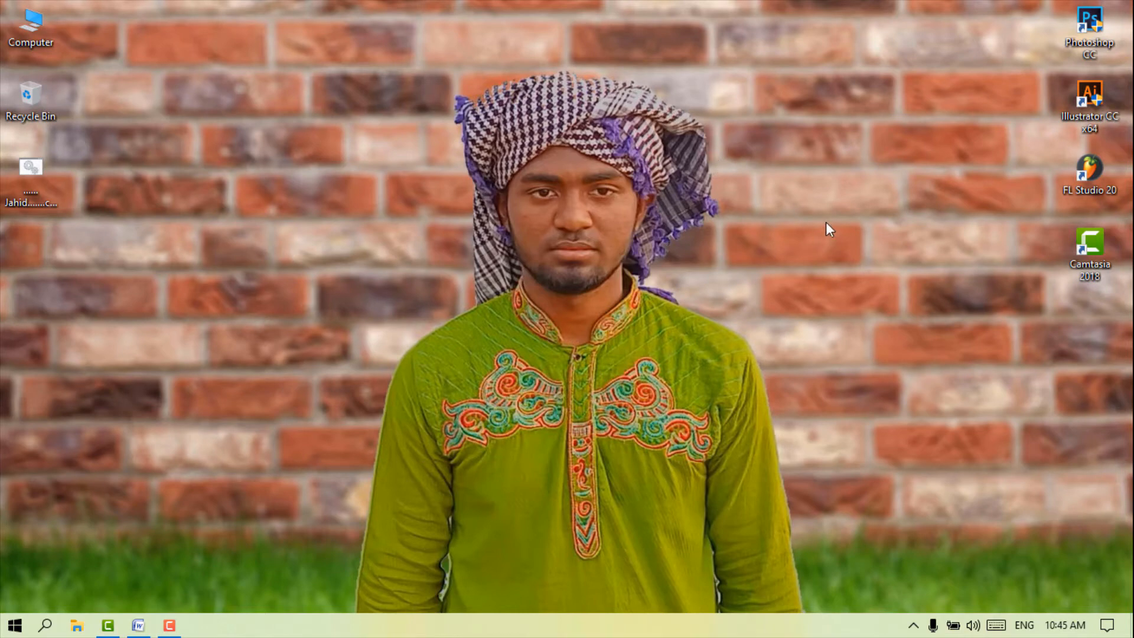
# Create a new folder on the desktop and move it closer to the Photoshop and Illustrator shortcuts.
pyautogui.rightClick(821, 143)
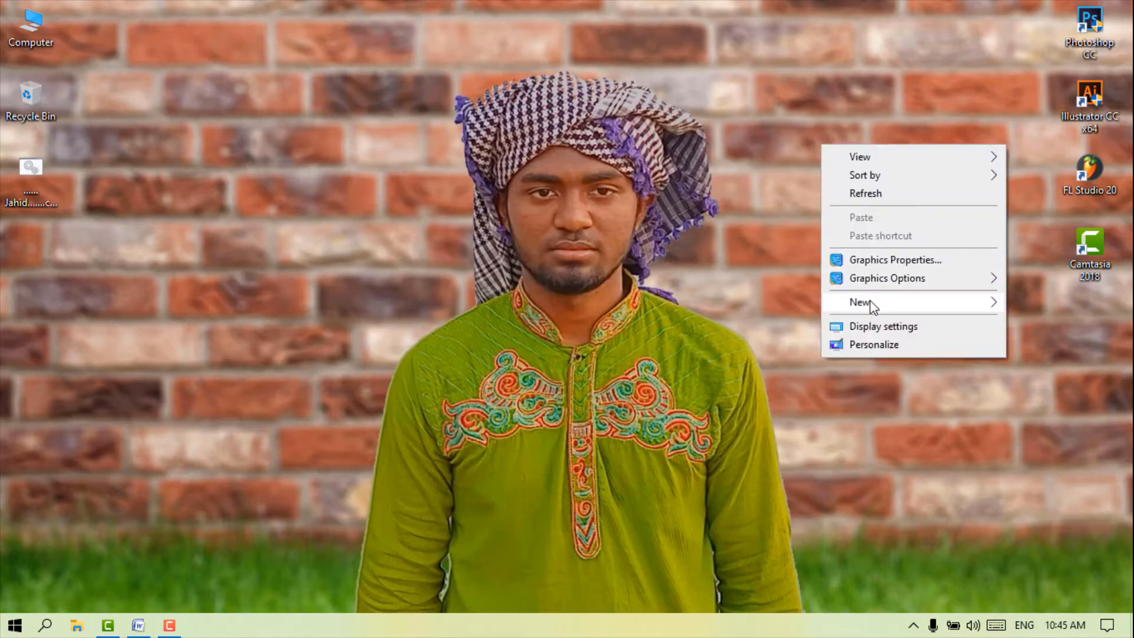
pyautogui.moveTo(872, 304)
pyautogui.click(733, 304)
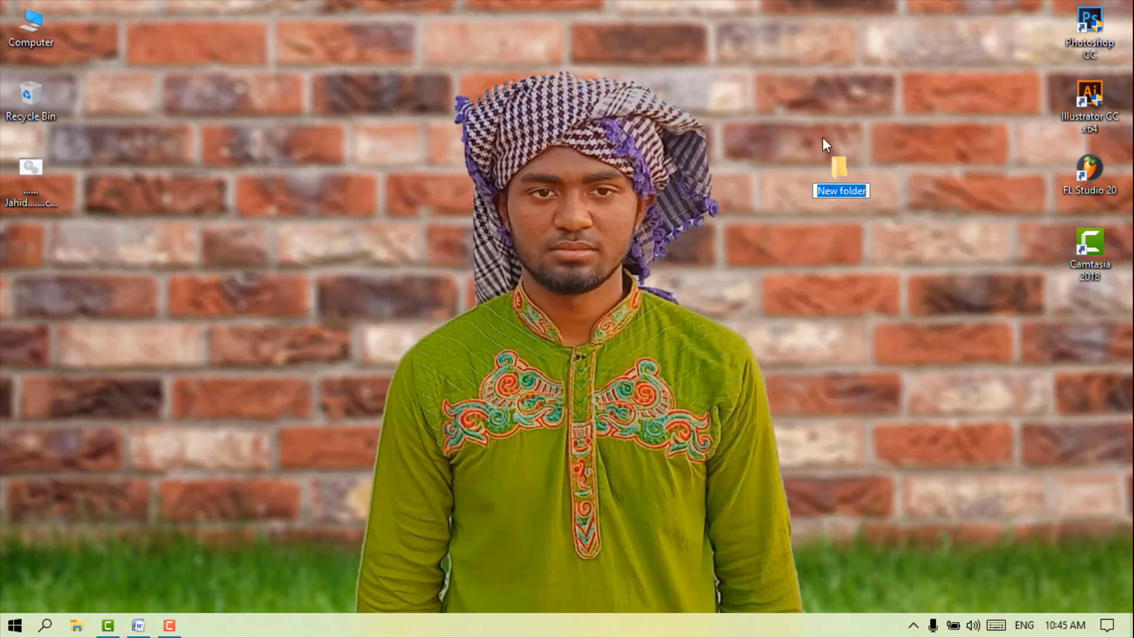
pyautogui.click(853, 170)
pyautogui.moveTo(834, 172); pyautogui.dragTo(912, 114)
pyautogui.click(912, 114)
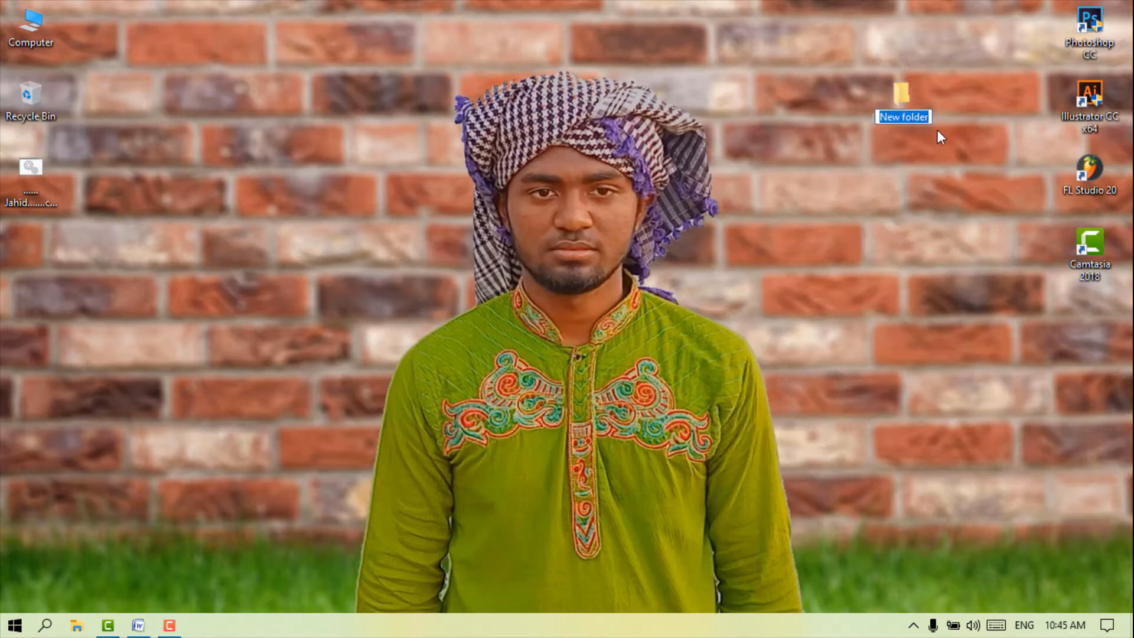
pyautogui.doubleClick(901, 101)
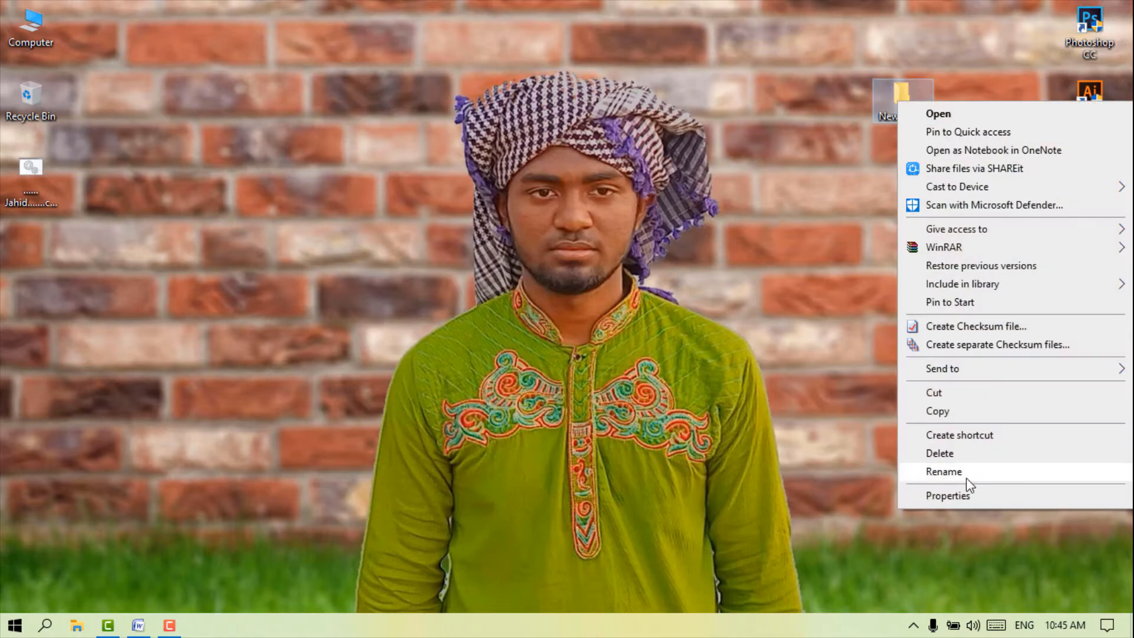
pyautogui.click(971, 475)
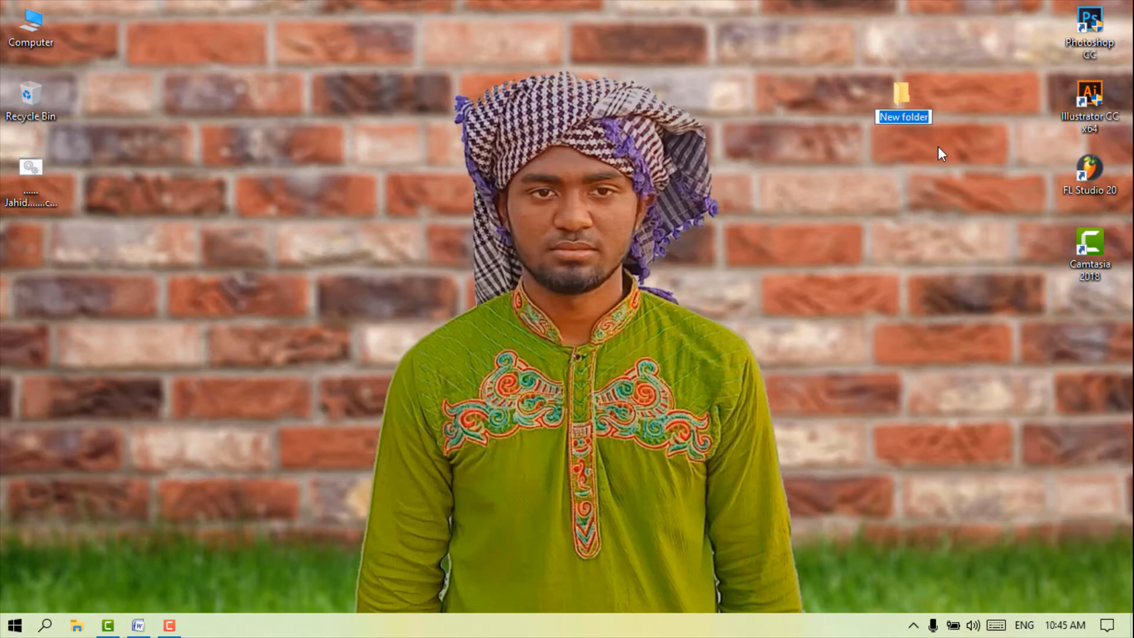
pyautogui.write('K')
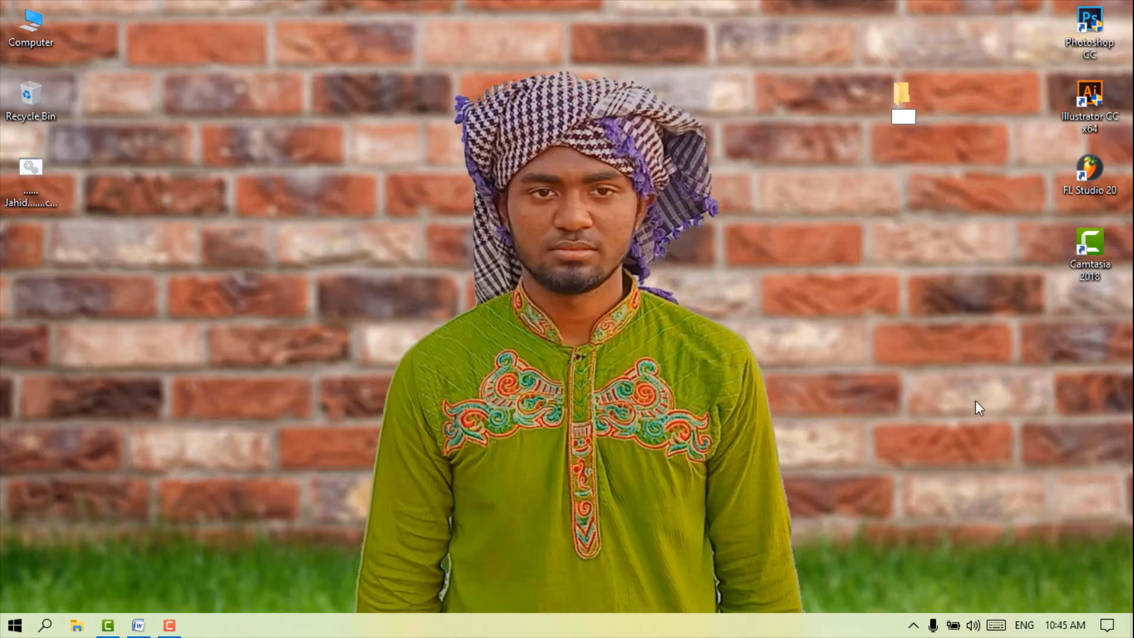
# Set the Bijoy Bayanno keyboard mode to Unicode.
pyautogui.click(913, 626)
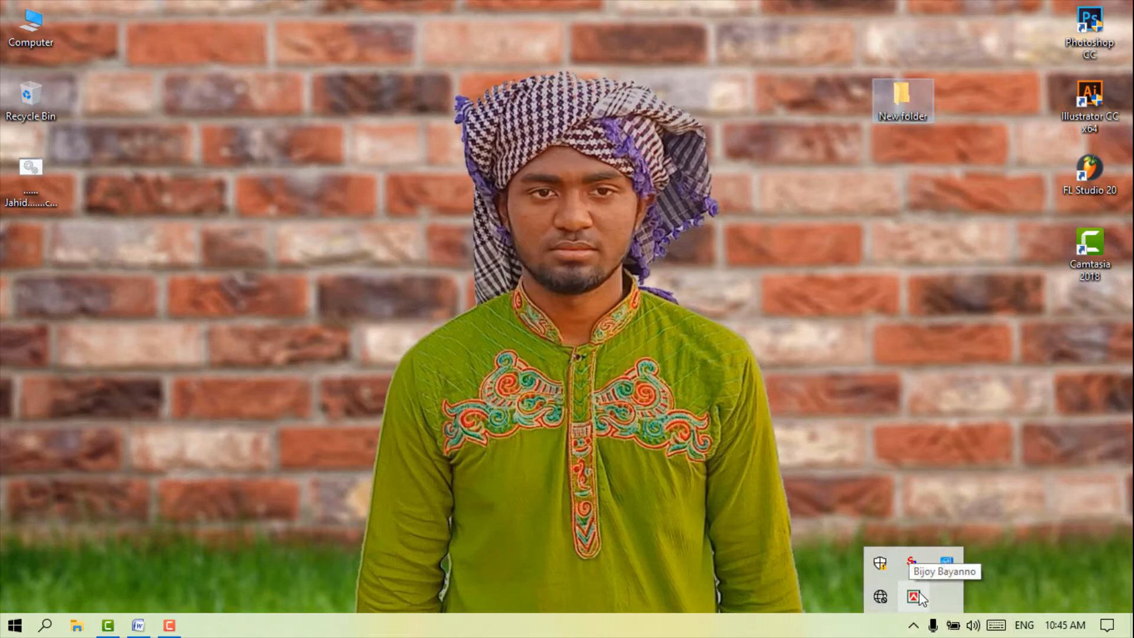
pyautogui.click(917, 597)
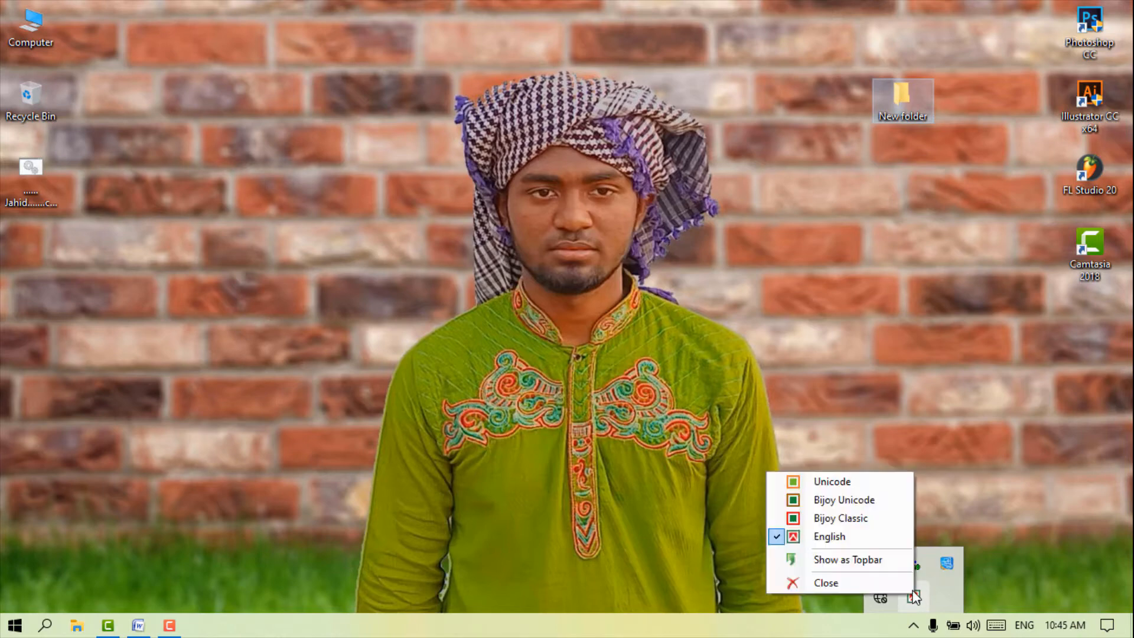
pyautogui.click(845, 489)
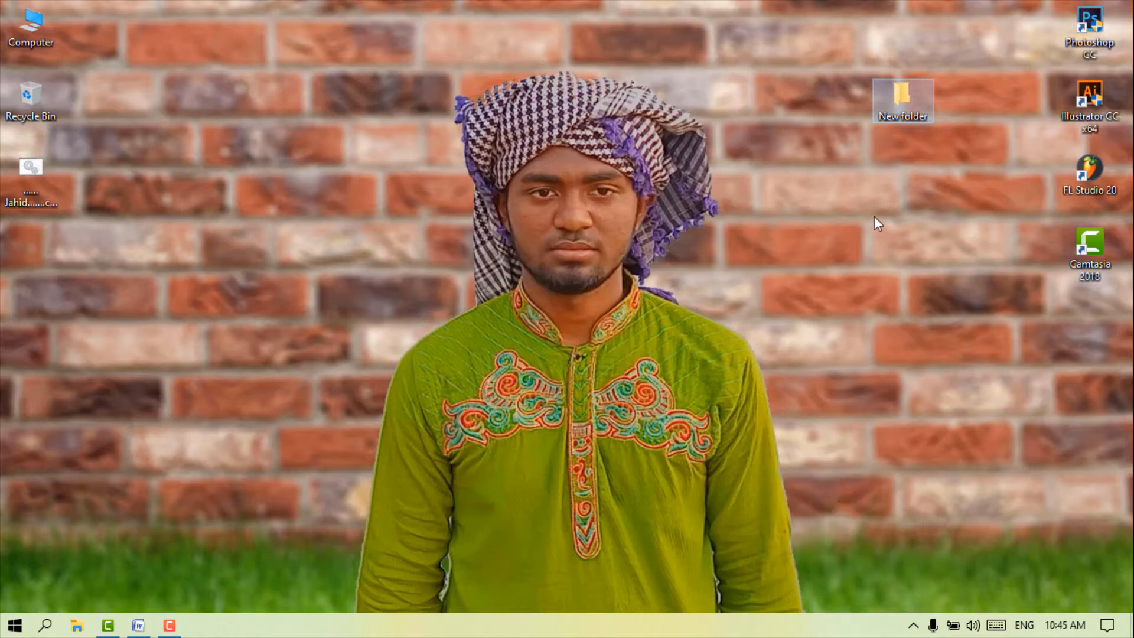
# Test Bangla letters starting with ক in the new desktop folder's name, and replace them with a person's first name in Bangla.
pyautogui.rightClick(902, 111)
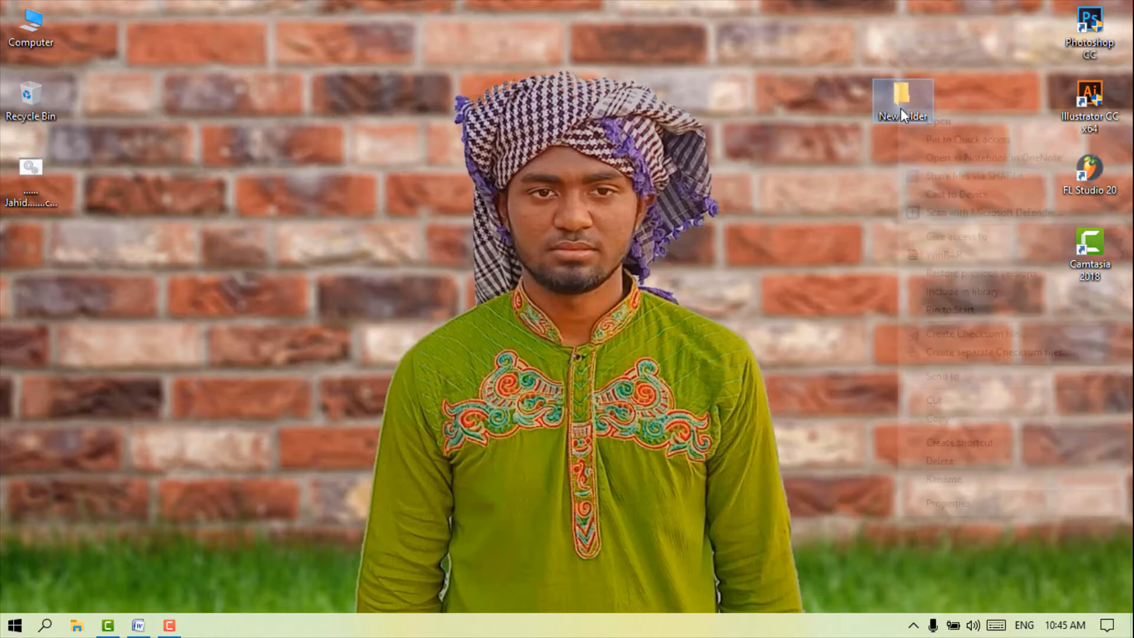
pyautogui.click(944, 479)
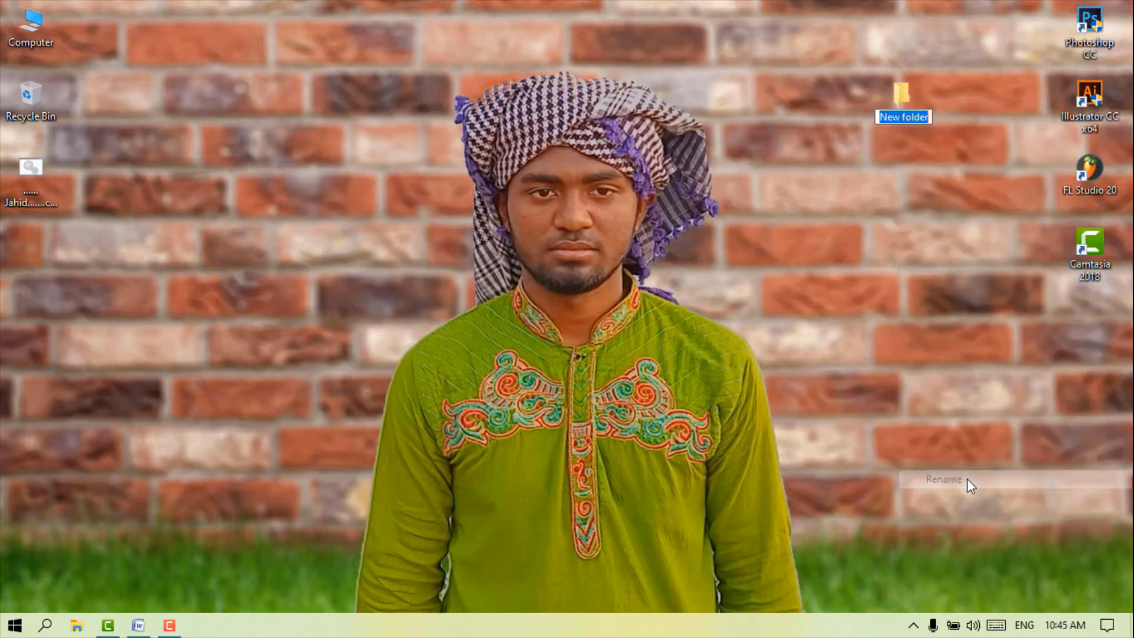
pyautogui.write('ক')
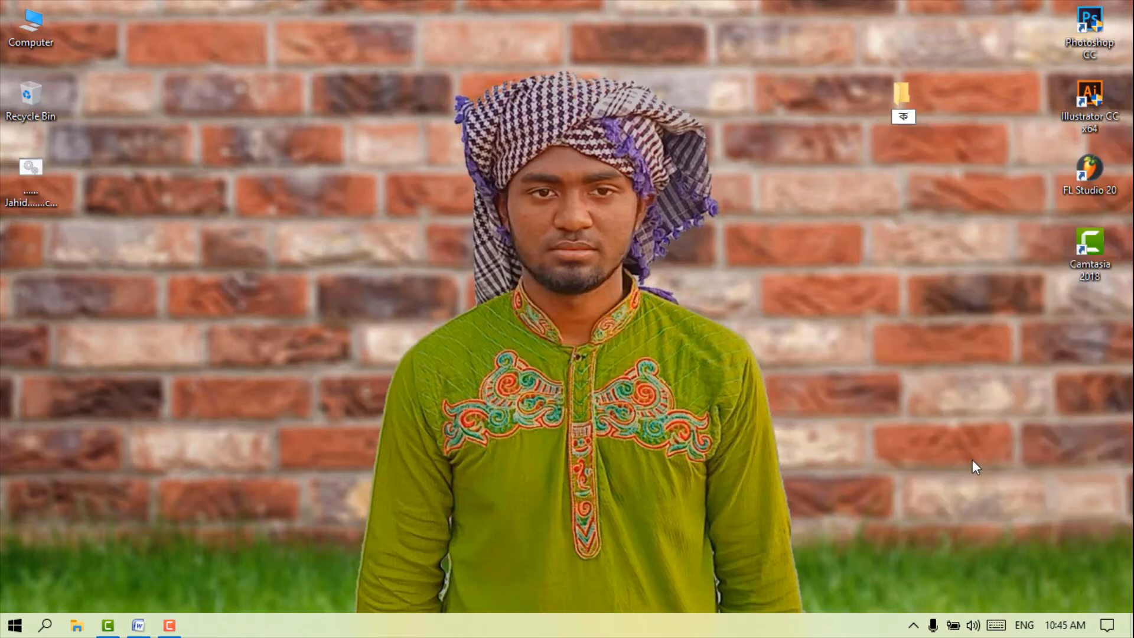
pyautogui.write('খতাগাকুগছিিসু')
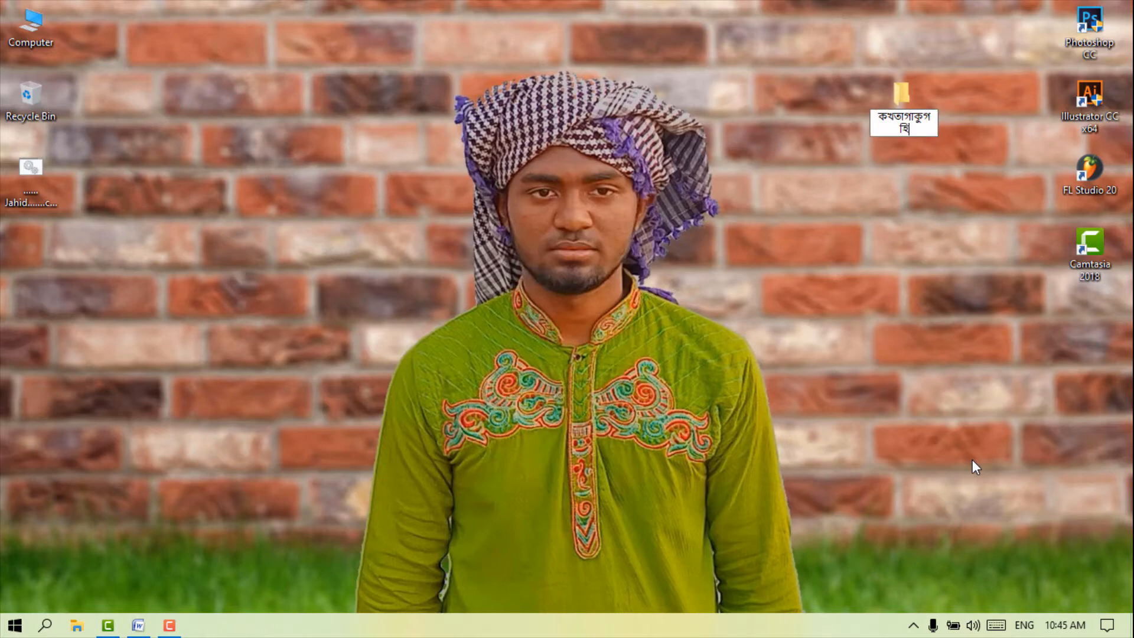
pyautogui.press('BackSpace')
pyautogui.press('BackSpace')
pyautogui.press('BackSpace')
pyautogui.press('BackSpace')
pyautogui.press('BackSpace')
pyautogui.press('BackSpace')
pyautogui.press('BackSpace')
pyautogui.press('BackSpace')
pyautogui.press('BackSpace')
pyautogui.press('BackSpace')
pyautogui.press('BackSpace')
pyautogui.press('BackSpace')
pyautogui.press('BackSpace')
pyautogui.press('BackSpace')
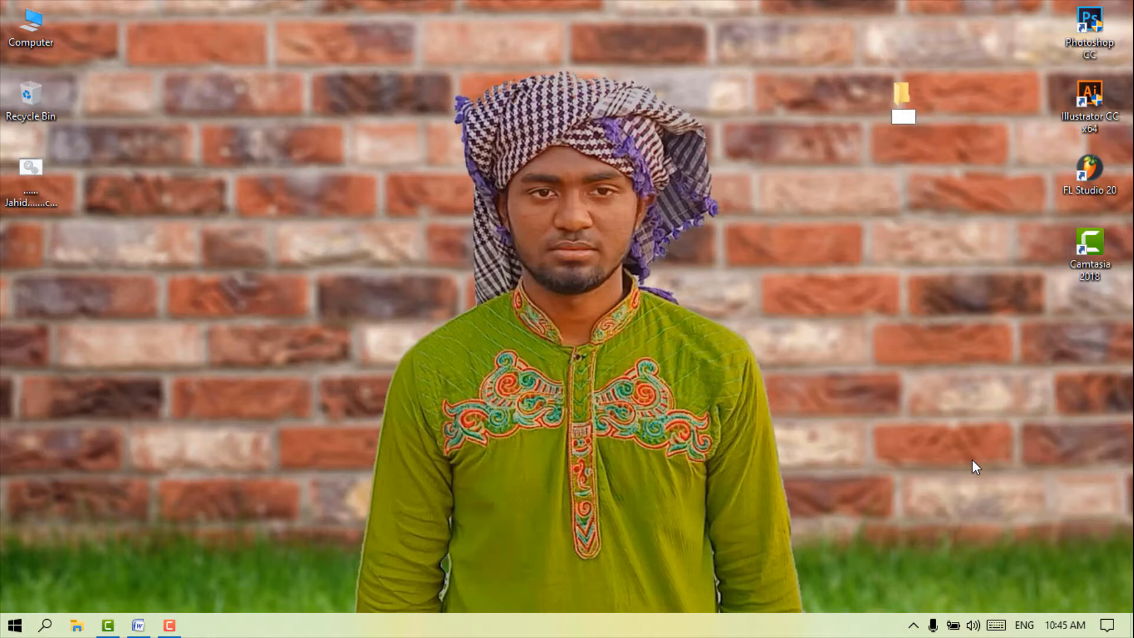
pyautogui.write('জাহিদ্')
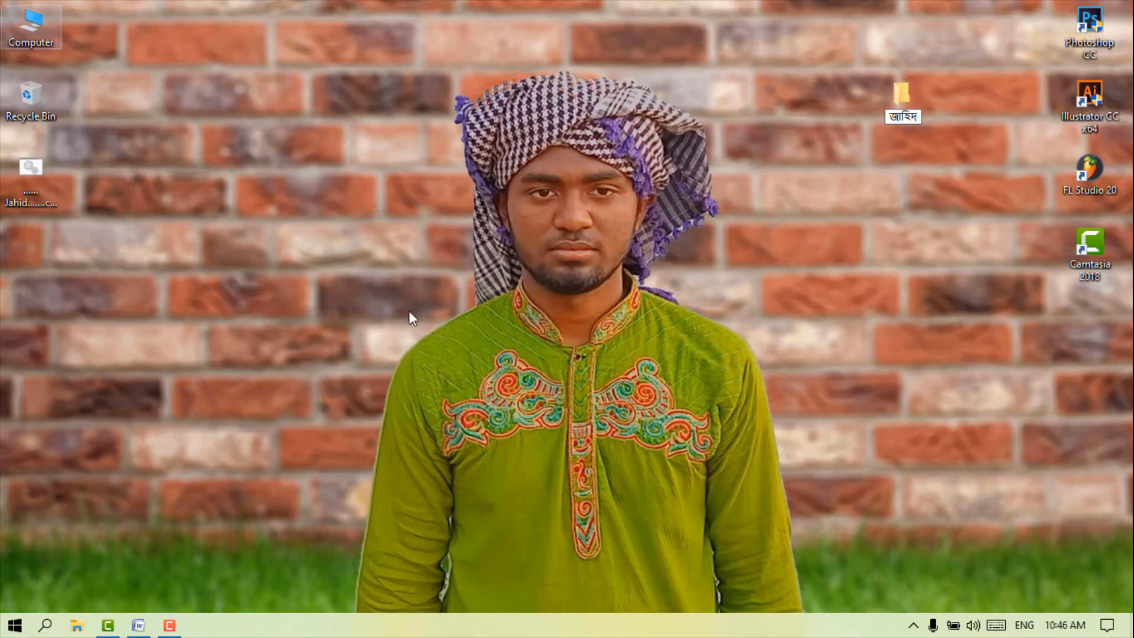
pyautogui.click(551, 394)
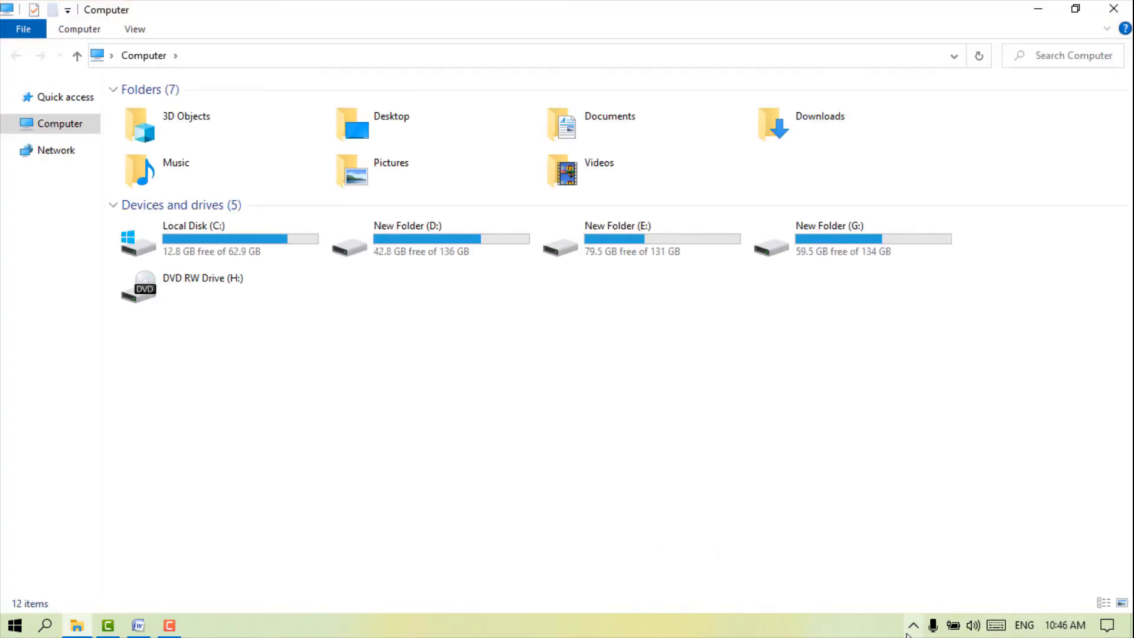
# Open drive New Folder (D:), set the Bijoy Bayanno keyboard mode to English, and close the window.
pyautogui.doubleClick(494, 245)
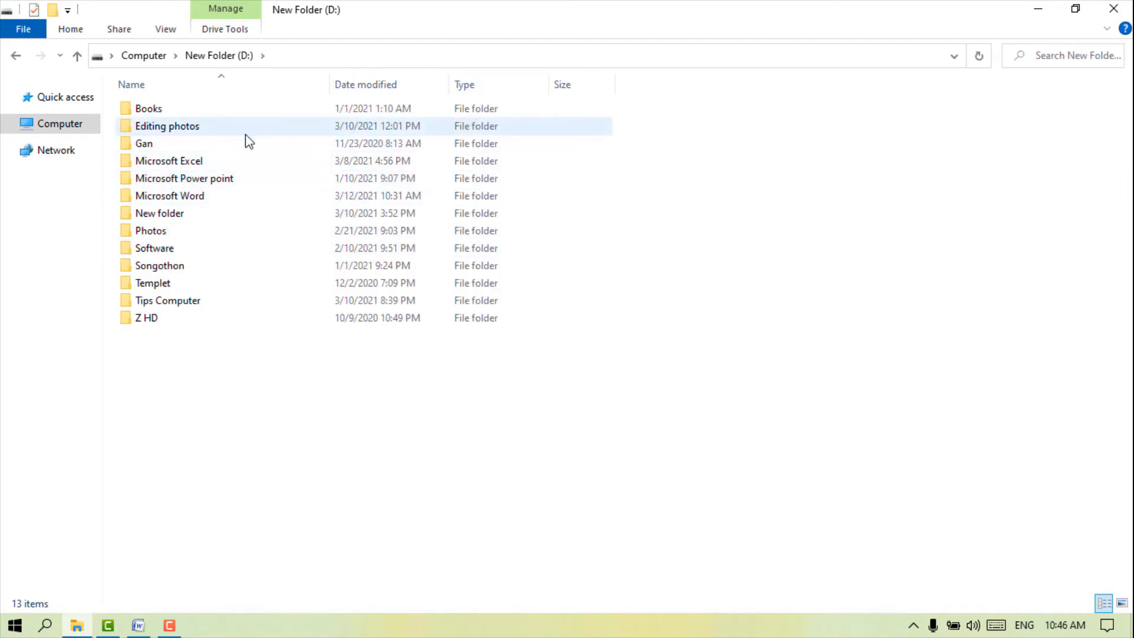
pyautogui.click(913, 625)
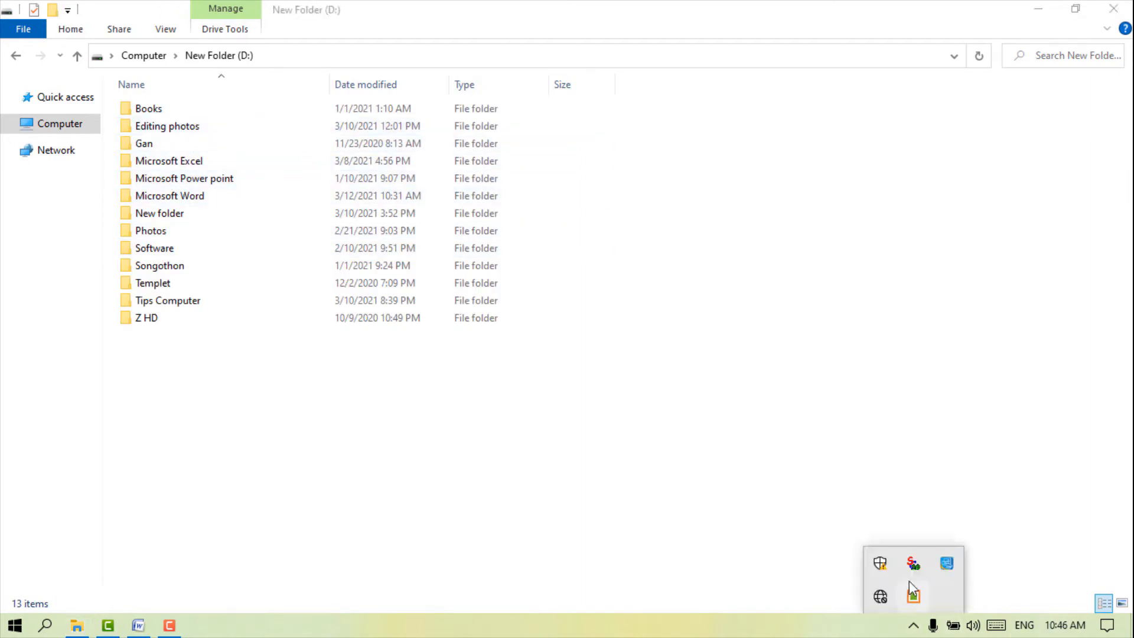
pyautogui.rightClick(914, 596)
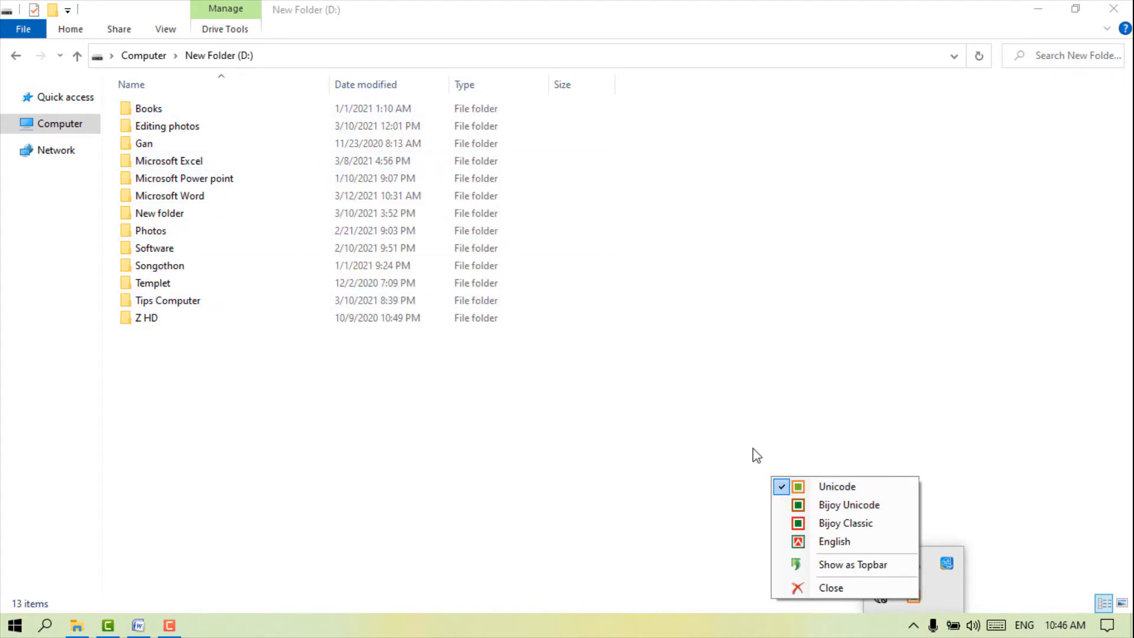
pyautogui.click(855, 541)
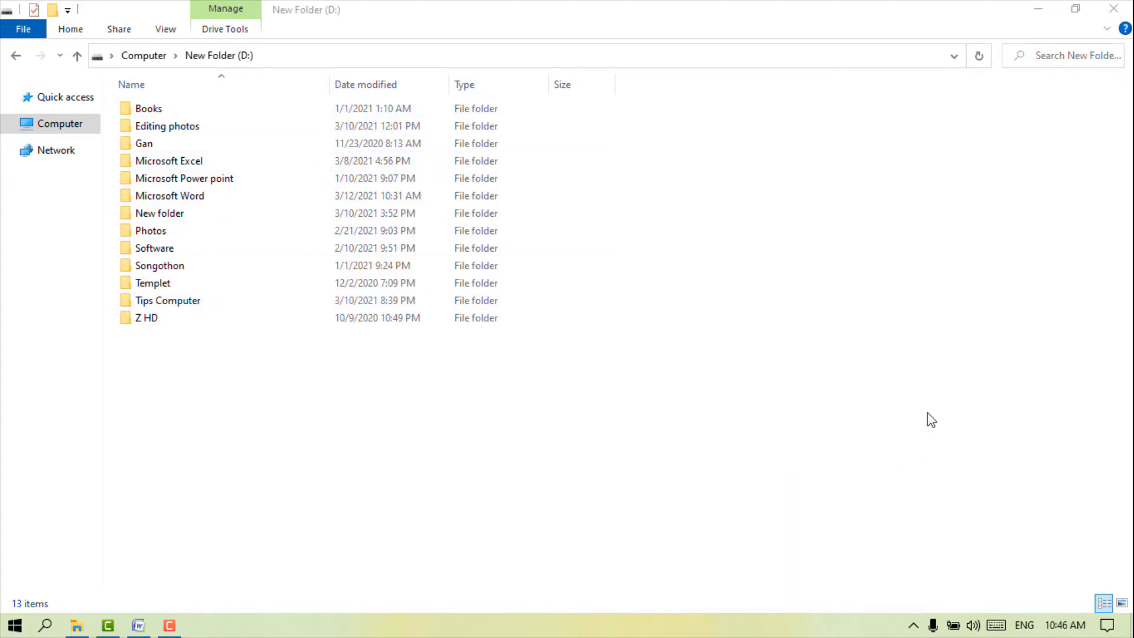
pyautogui.click(1114, 9)
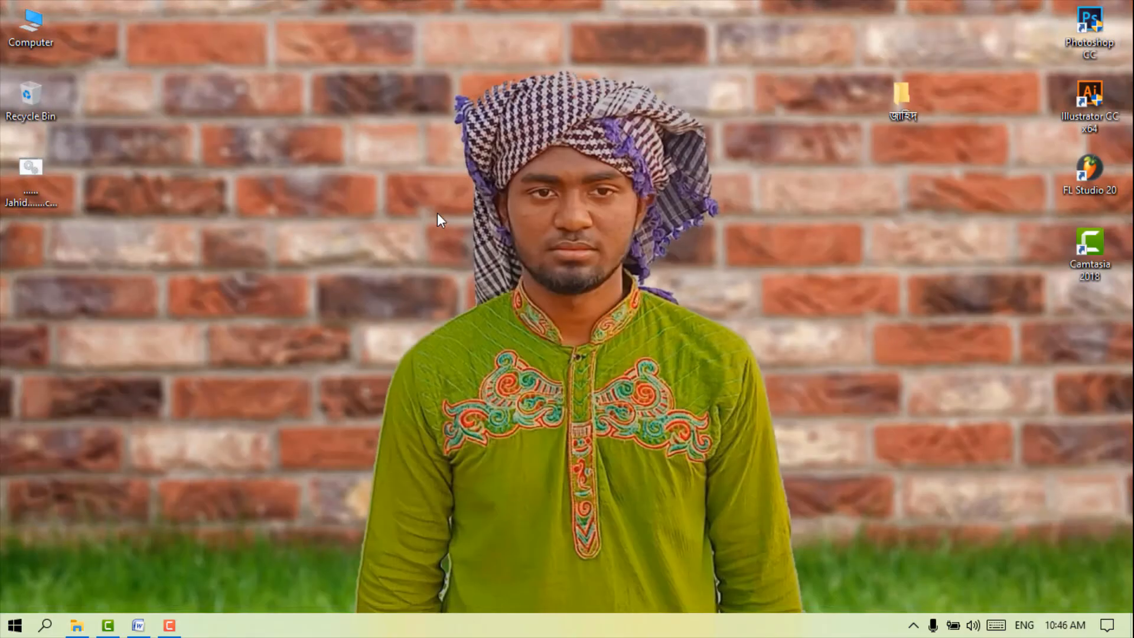
# Switch back to Word, paste the copied Bangla passage into the document, and add a space between হয়ে and বাচাবো.
pyautogui.click(138, 626)
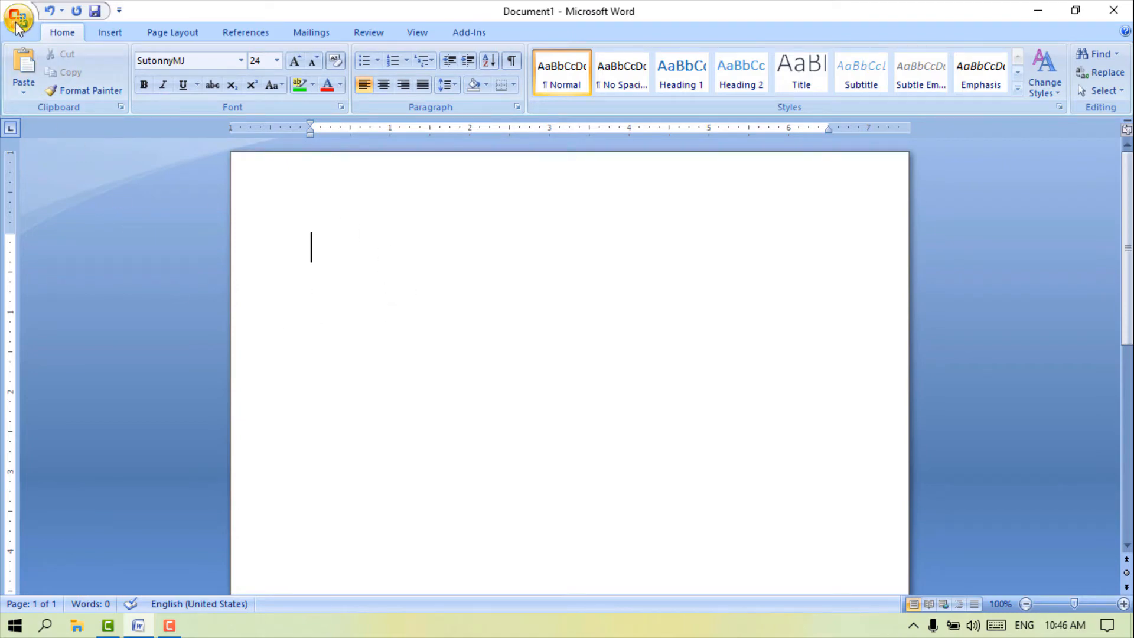
pyautogui.click(429, 233)
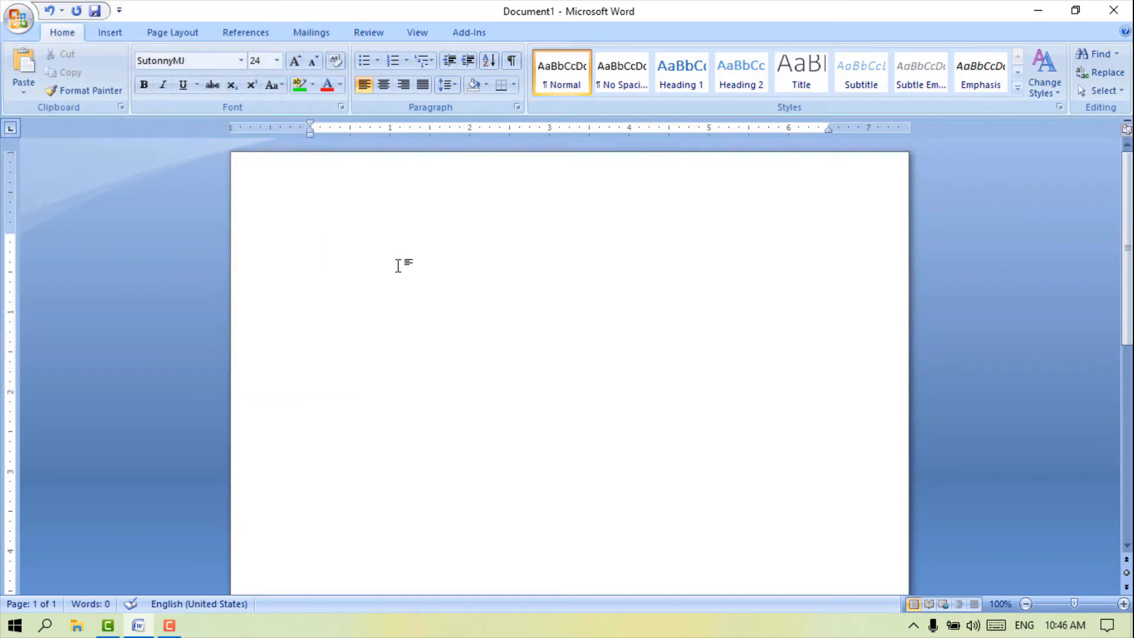
pyautogui.hotkey('ctrl', 'v')
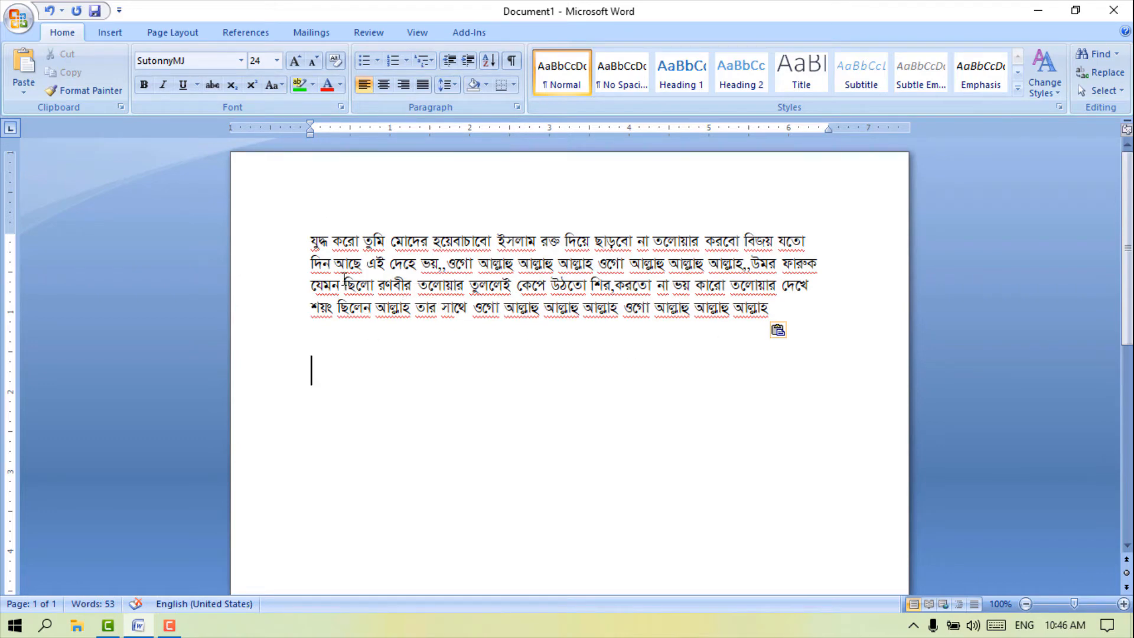
pyautogui.click(460, 245)
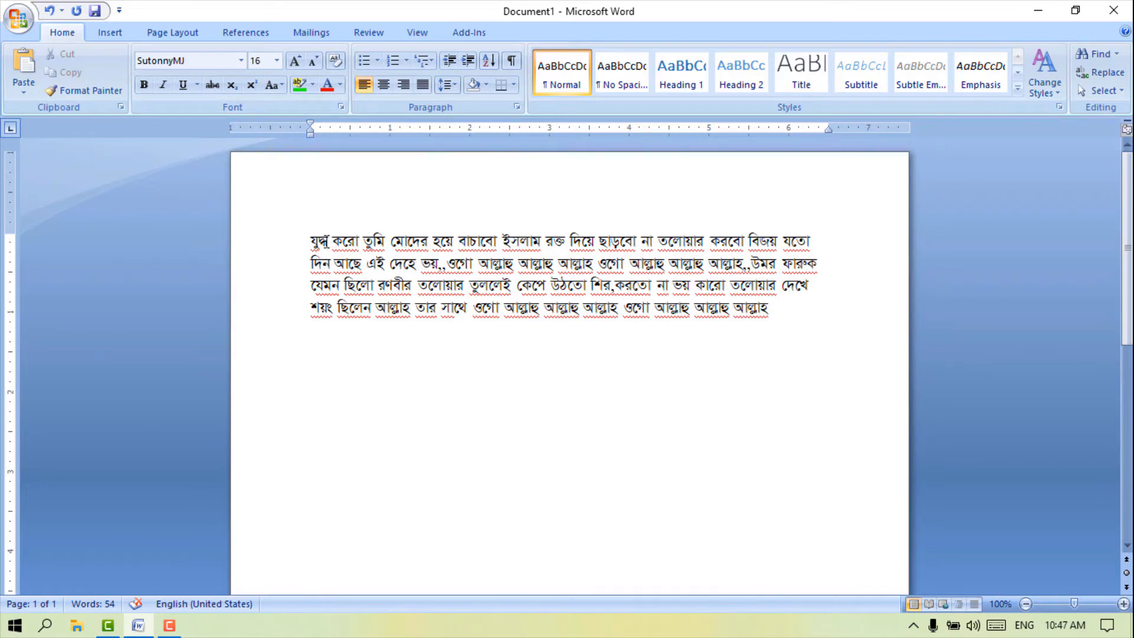
# Make the words যুদ্ধ করো at the start of the passage bold.
pyautogui.moveTo(362, 239); pyautogui.dragTo(308, 242)
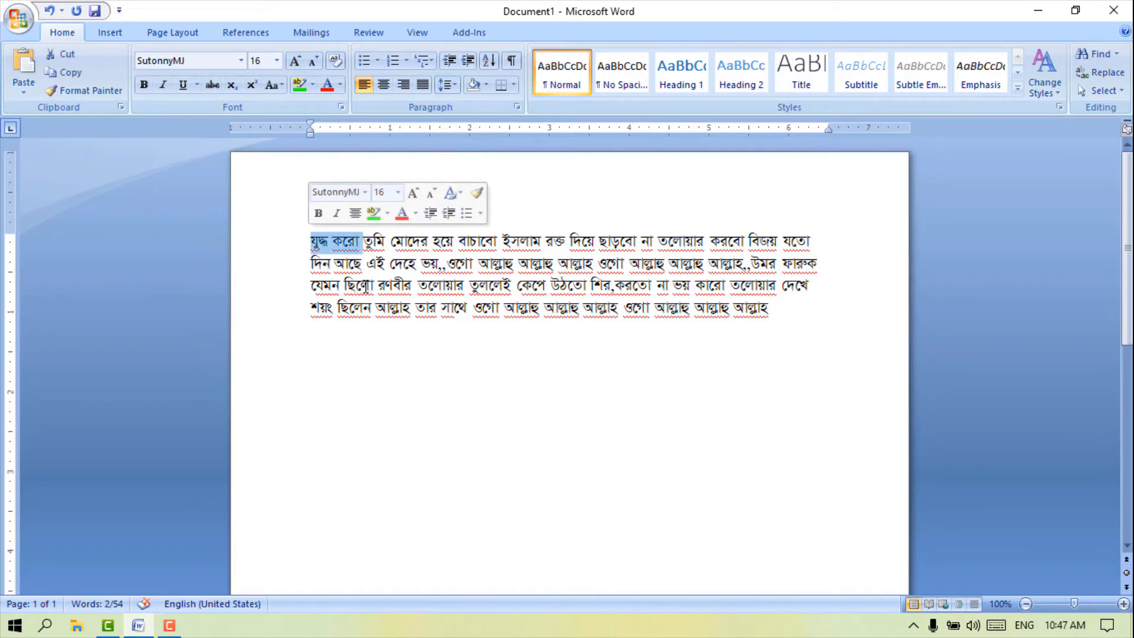
pyautogui.click(311, 370)
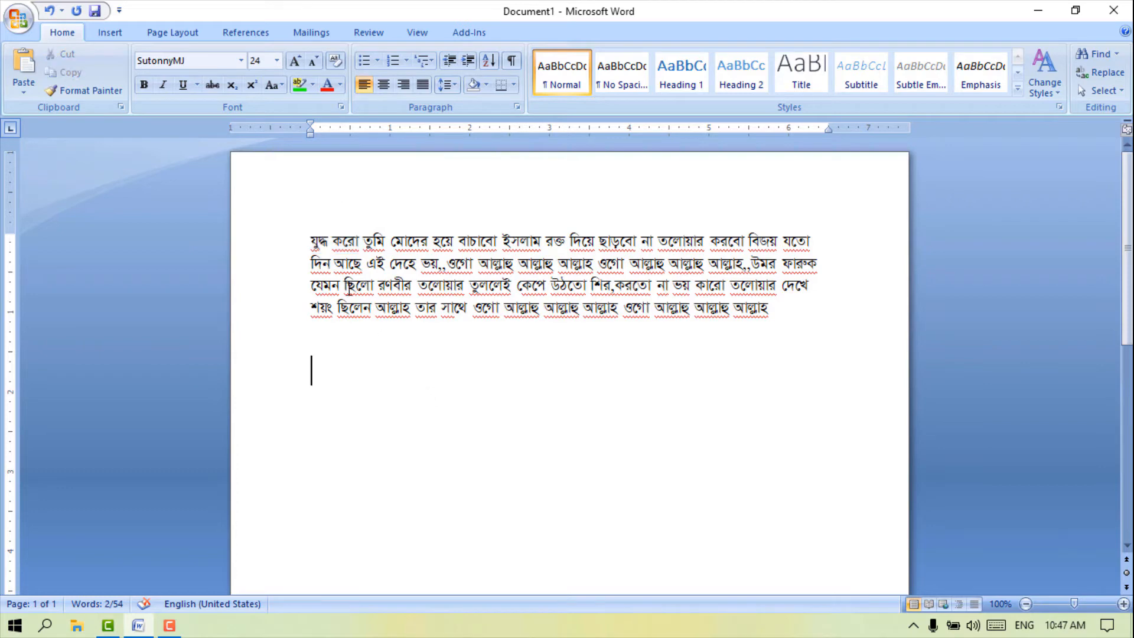
pyautogui.moveTo(310, 242); pyautogui.dragTo(343, 244)
pyautogui.click(143, 86)
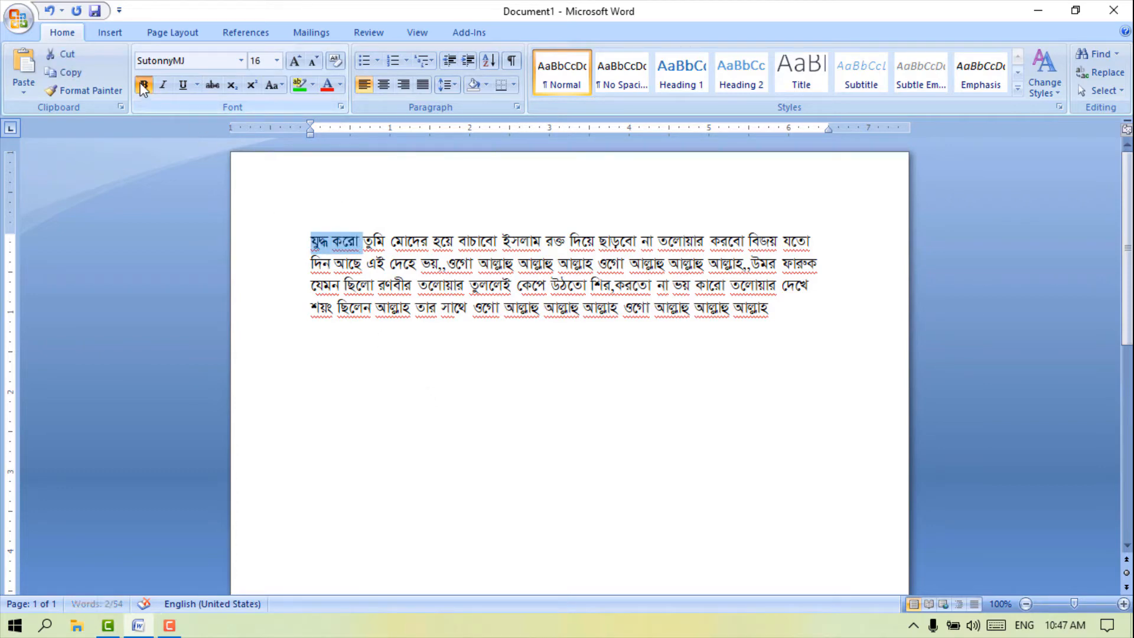
pyautogui.click(431, 200)
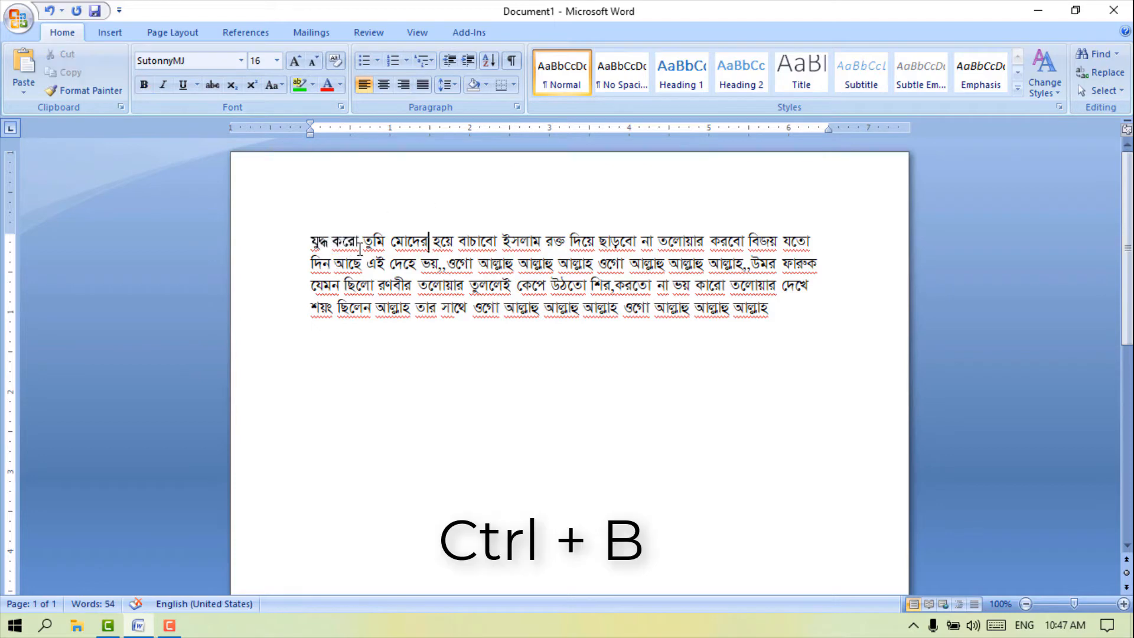
# Examine the bold formatting of যুদ্ধ করো at the start of the passage.
pyautogui.moveTo(309, 243); pyautogui.dragTo(362, 243)
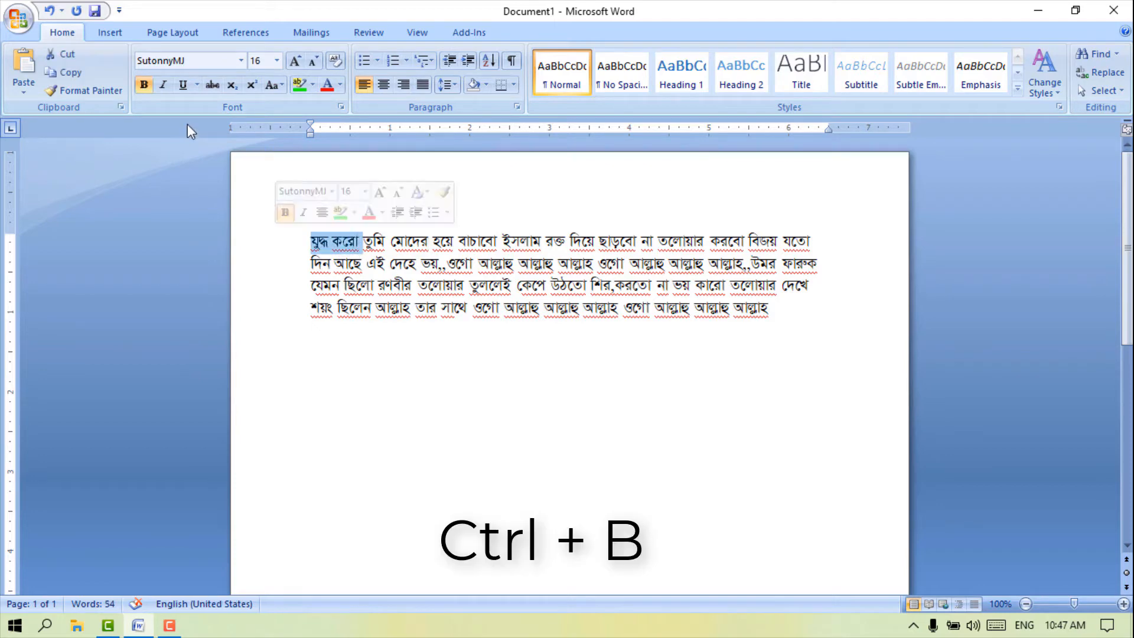
pyautogui.click(300, 370)
pyautogui.click(325, 240)
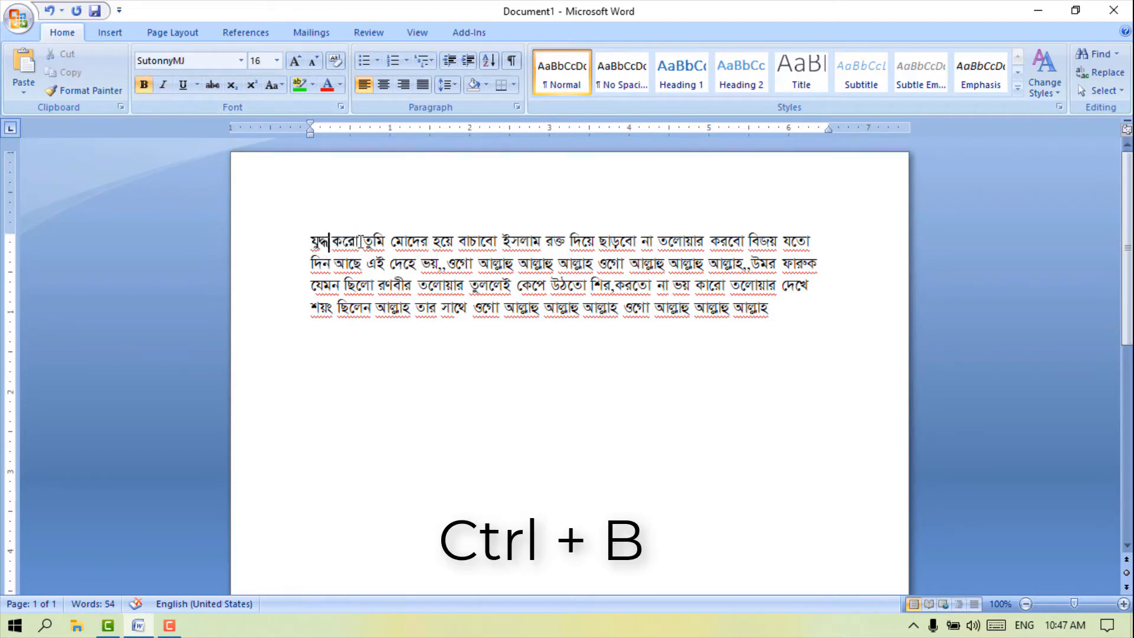
pyautogui.moveTo(362, 242); pyautogui.dragTo(285, 234)
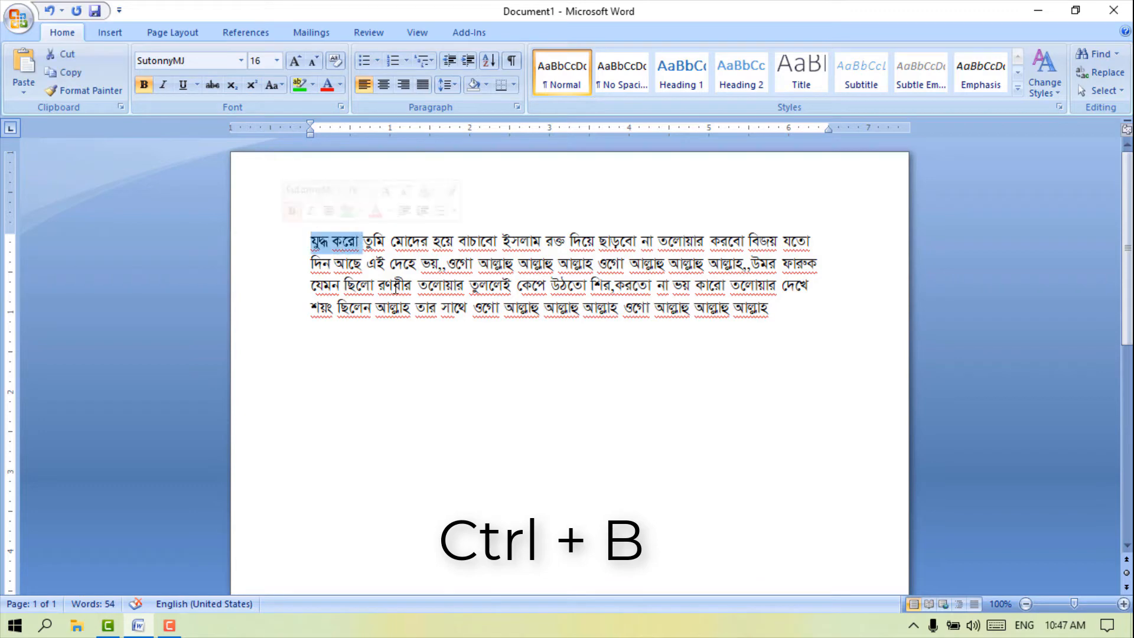
pyautogui.click(480, 361)
pyautogui.moveTo(309, 239); pyautogui.dragTo(360, 242)
pyautogui.click(441, 422)
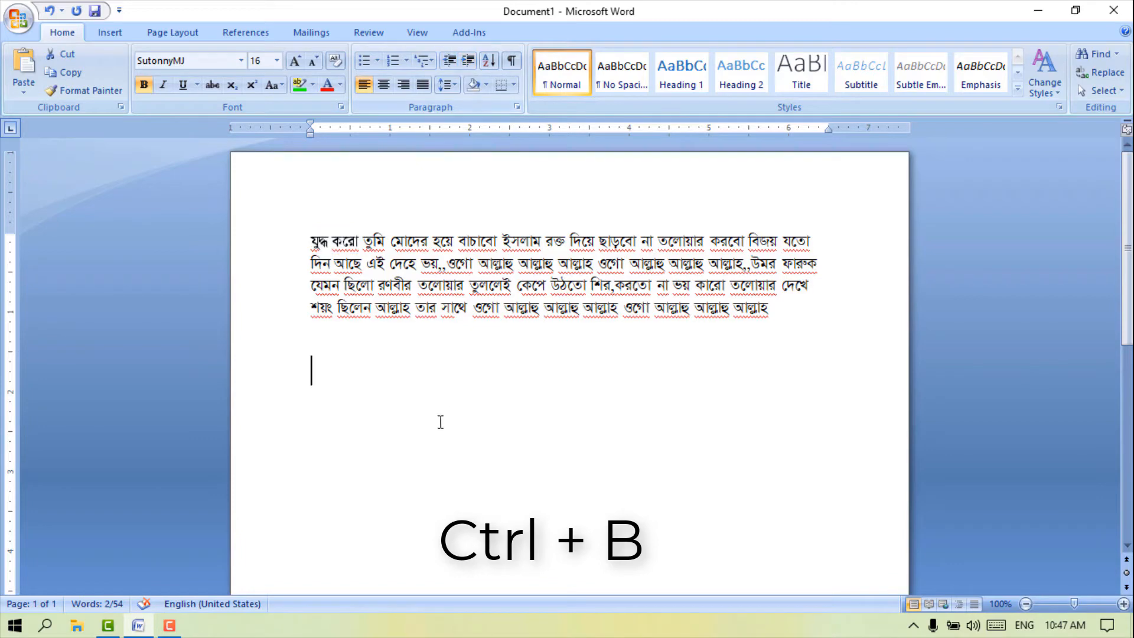
# Enlarge the font of the whole Bangla passage to 26 pt.
pyautogui.moveTo(290, 239); pyautogui.dragTo(771, 343)
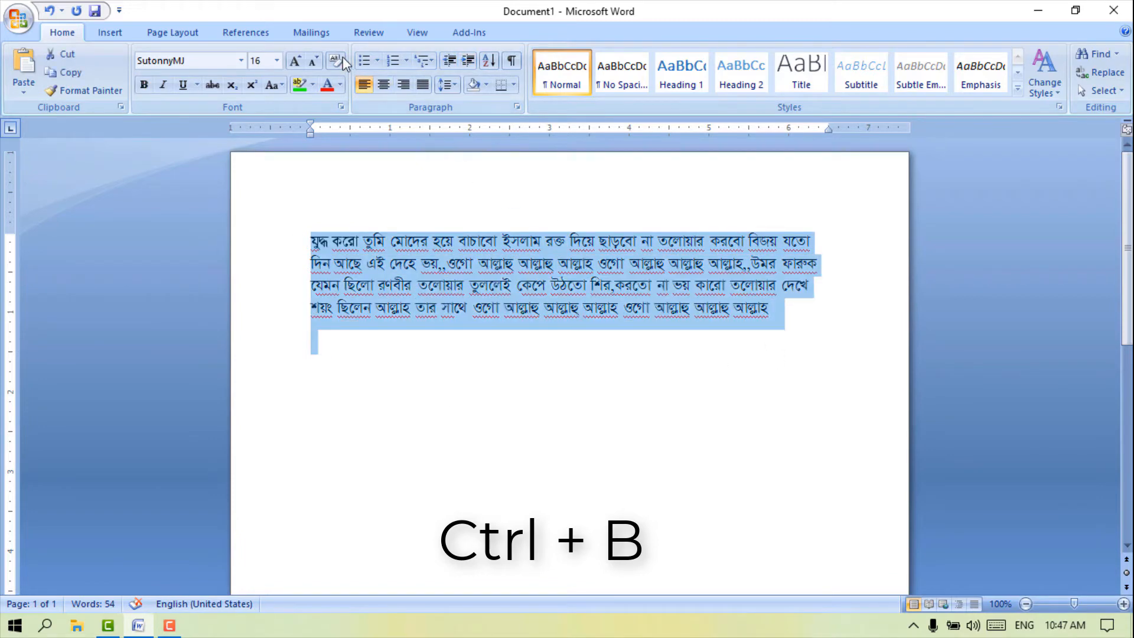
pyautogui.click(295, 60)
pyautogui.click(295, 60)
pyautogui.click(295, 60)
pyautogui.click(295, 60)
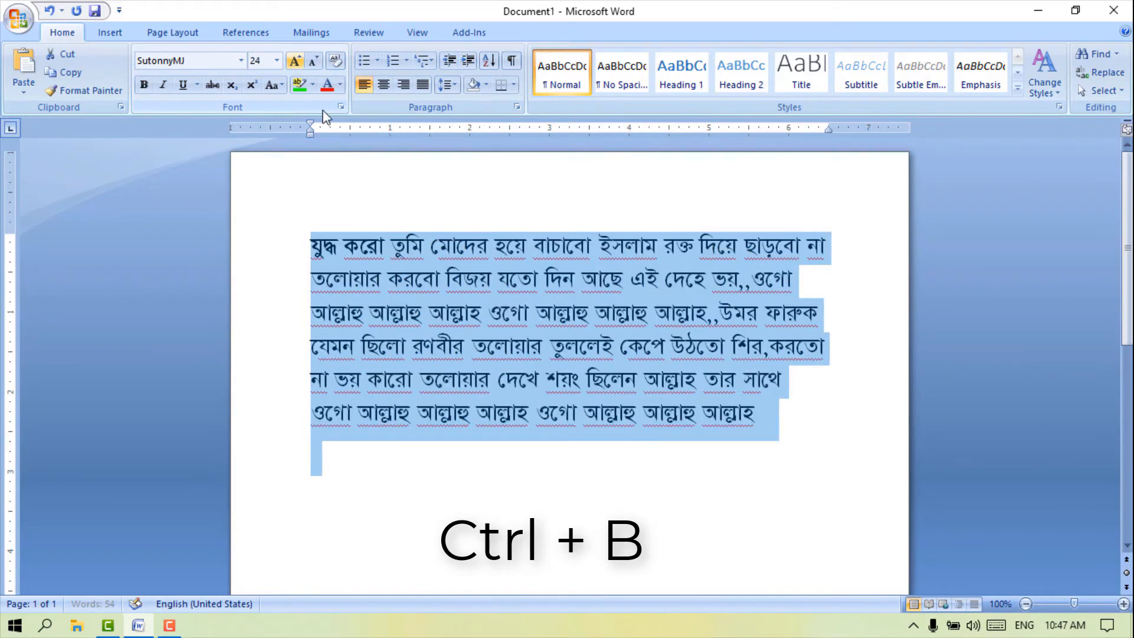
pyautogui.click(476, 564)
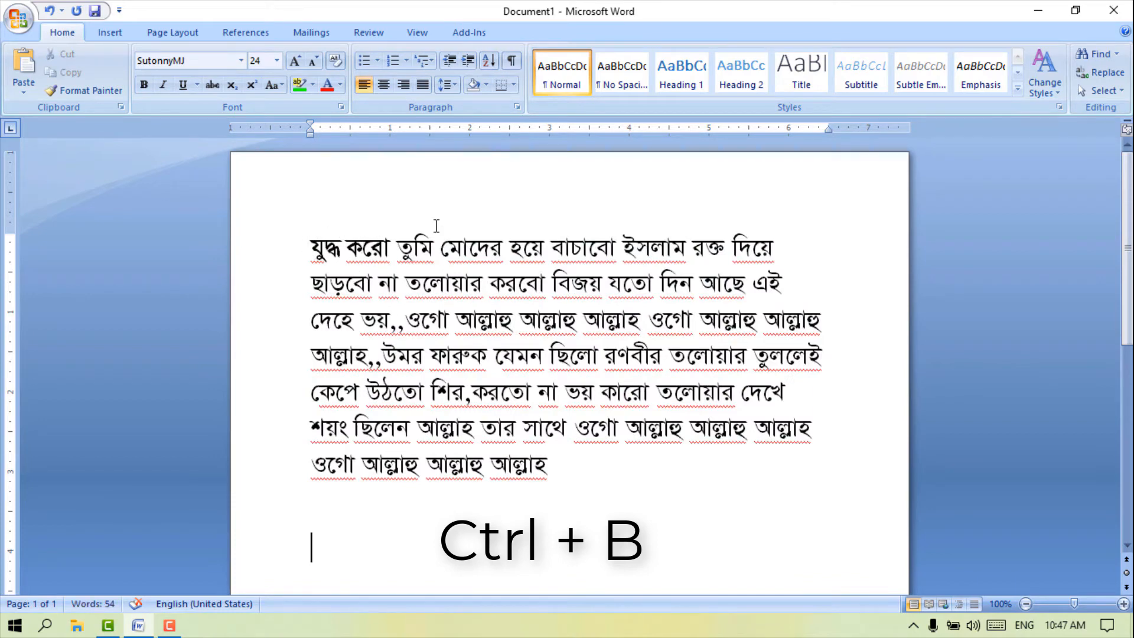
# Remove the bold formatting from the words যুদ্ধ করো at the start of the passage.
pyautogui.click(295, 246)
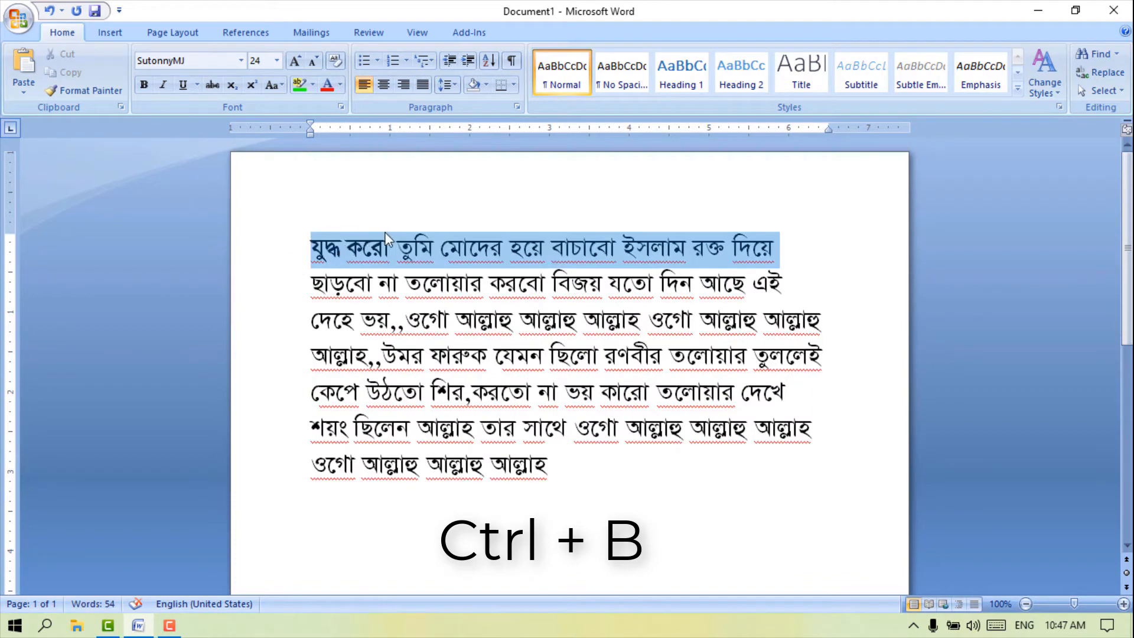
pyautogui.click(415, 248)
pyautogui.moveTo(325, 248); pyautogui.dragTo(395, 249)
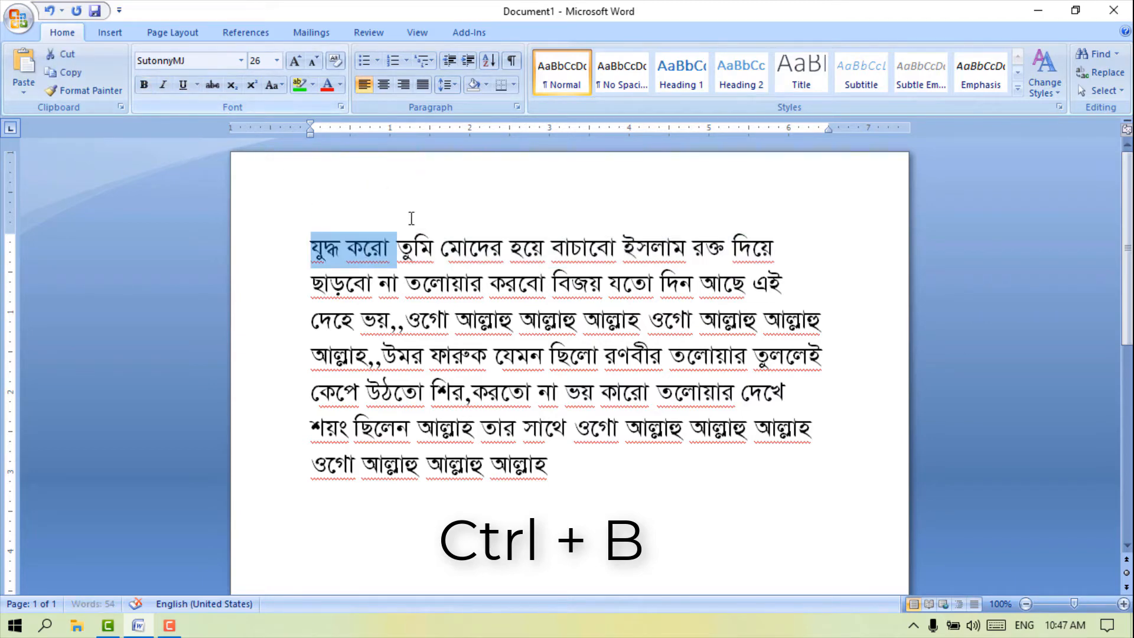
pyautogui.click(459, 222)
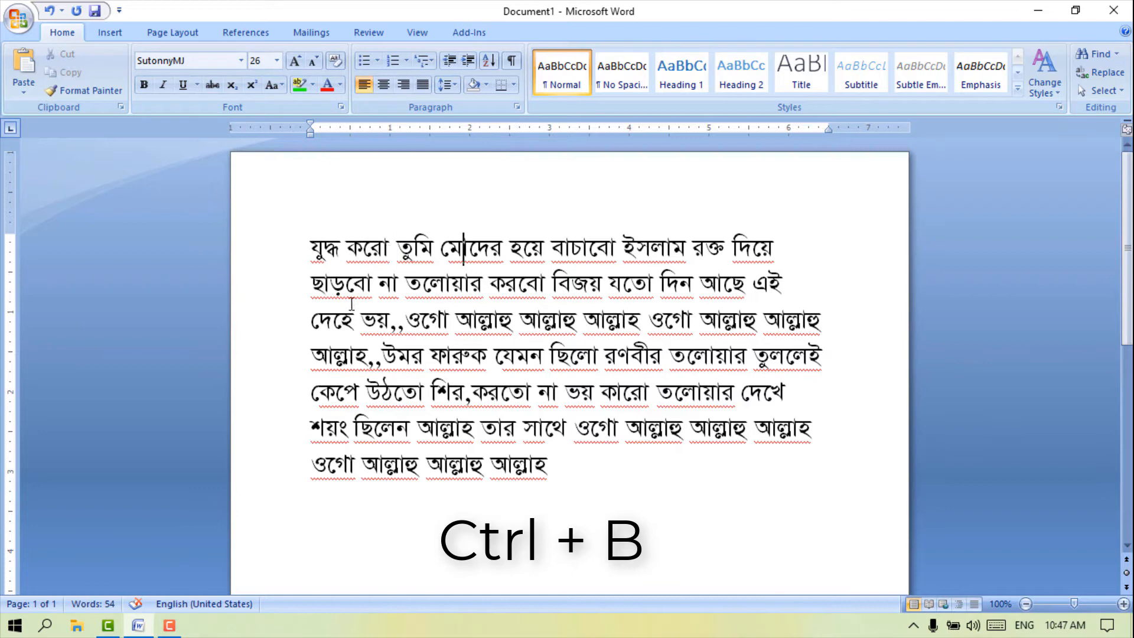
# Turn bold on and off twice for যুদ্ধ করো at the start of the passage.
pyautogui.moveTo(313, 242); pyautogui.dragTo(389, 249)
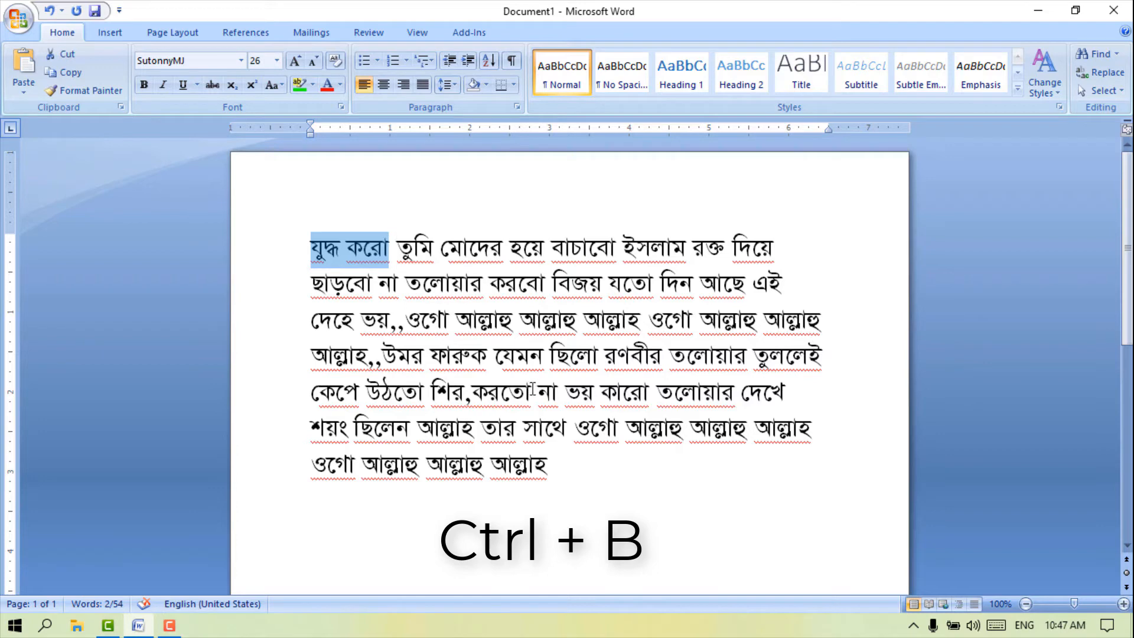
pyautogui.hotkey('ctrl', 'b')
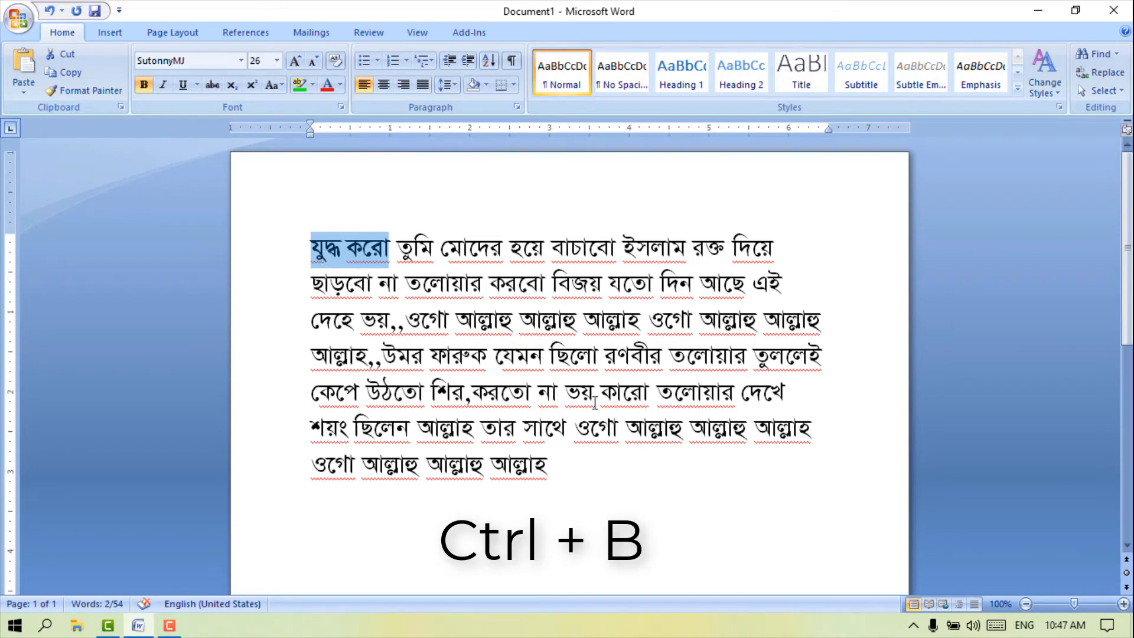
pyautogui.hotkey('ctrl', 'b')
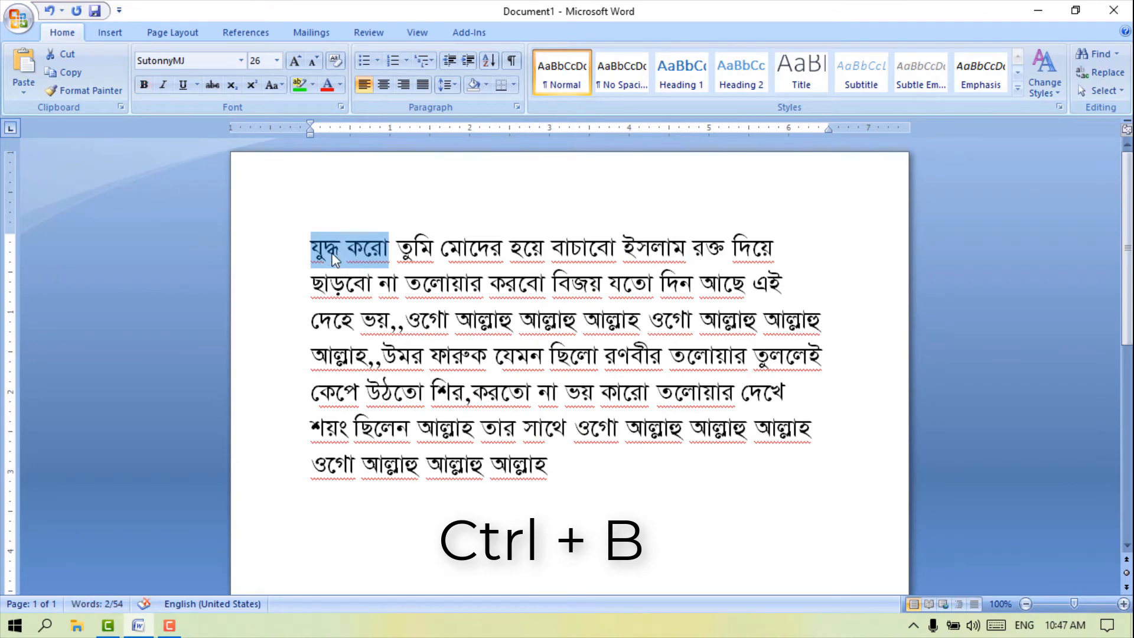
pyautogui.hotkey('ctrl', 'b')
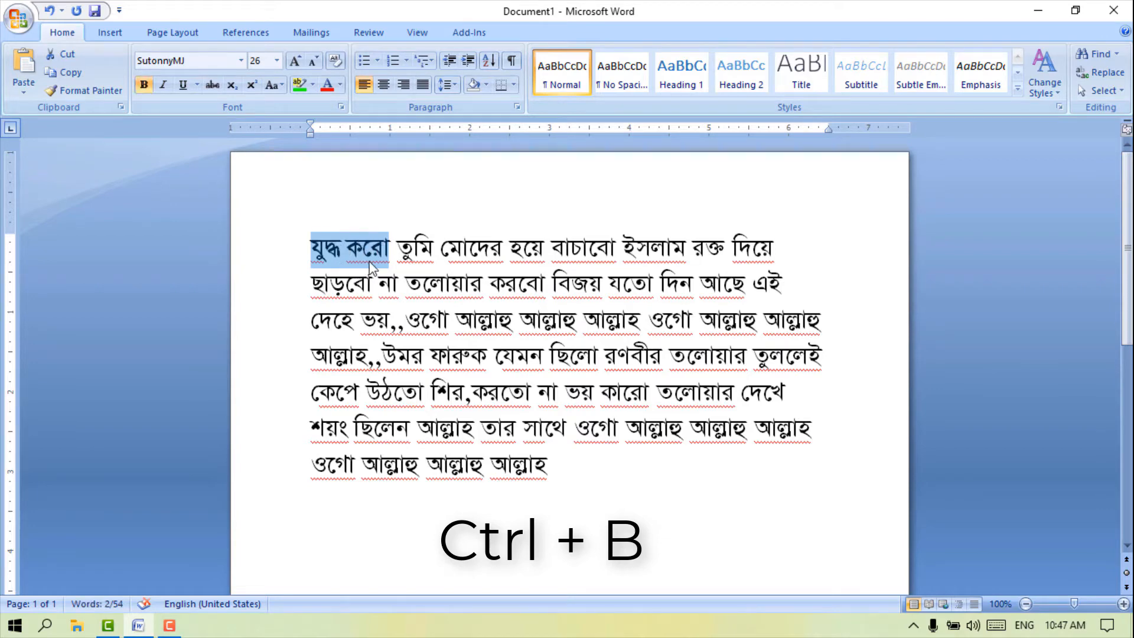
pyautogui.hotkey('ctrl', 'b')
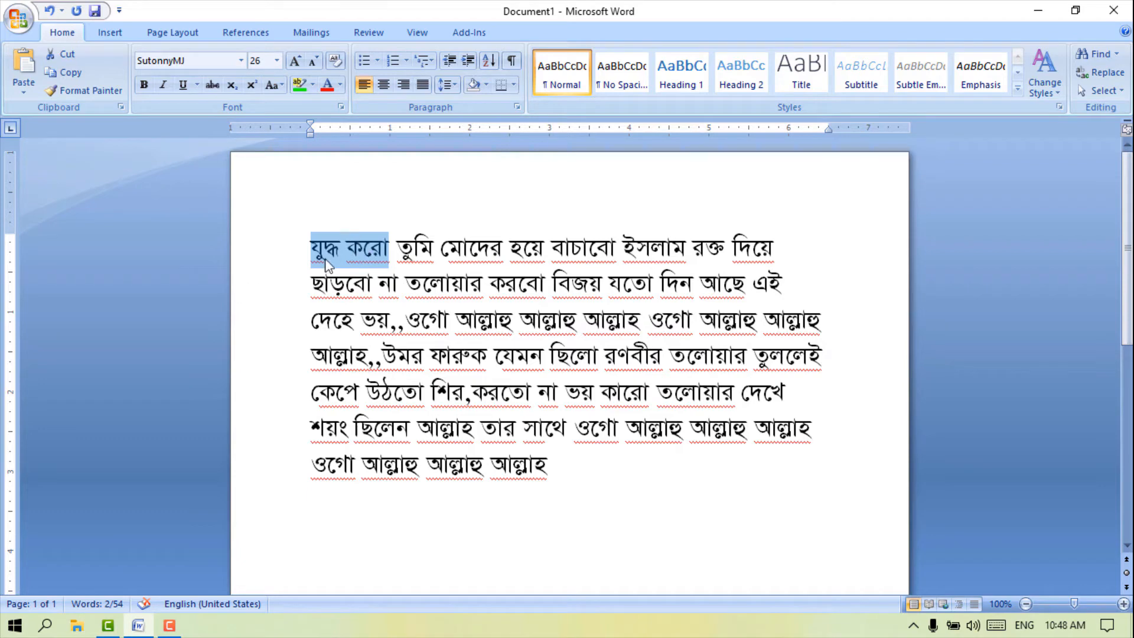
# Italicize যুদ্ধ করো at the start of the passage and remove the italics again, repeating the toggle several times.
pyautogui.click(163, 86)
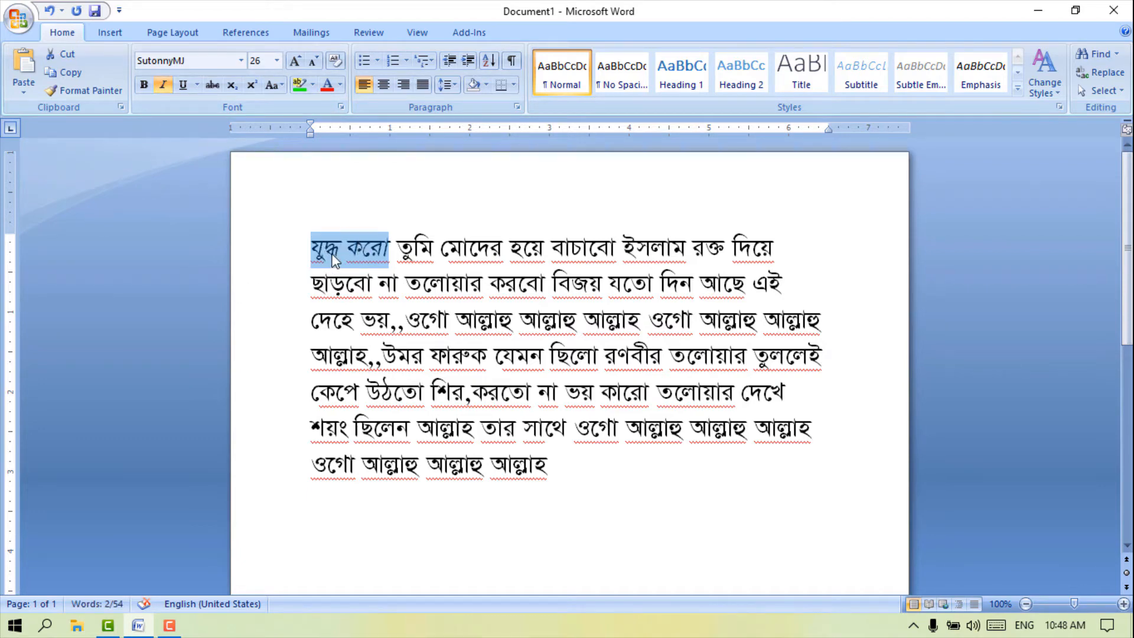
pyautogui.click(160, 86)
pyautogui.click(160, 84)
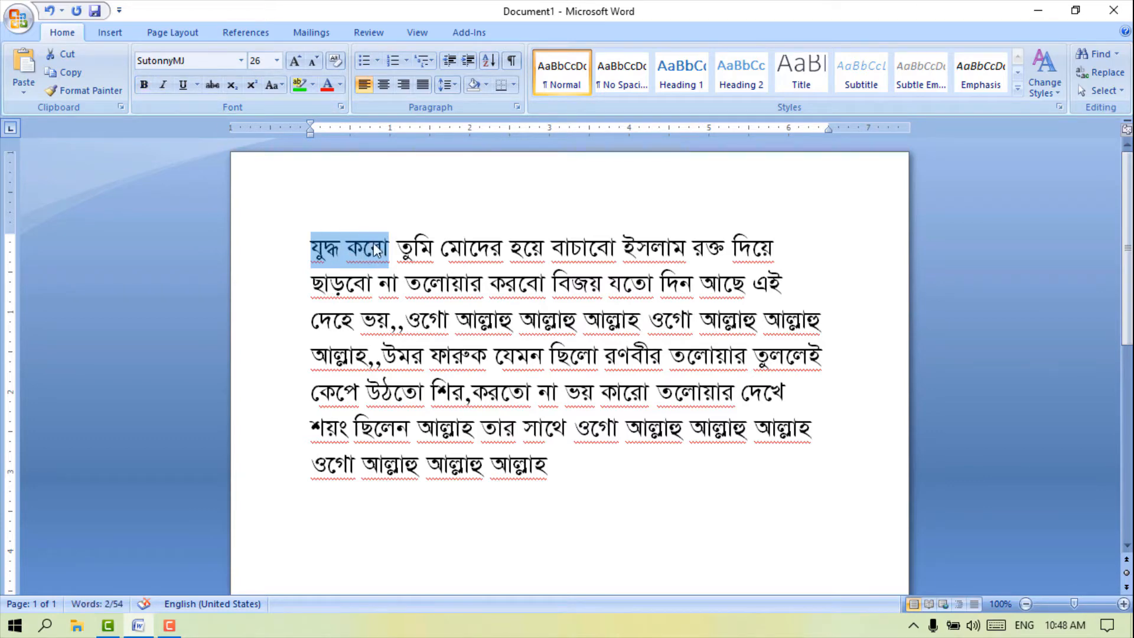
pyautogui.hotkey('ctrl', 'i')
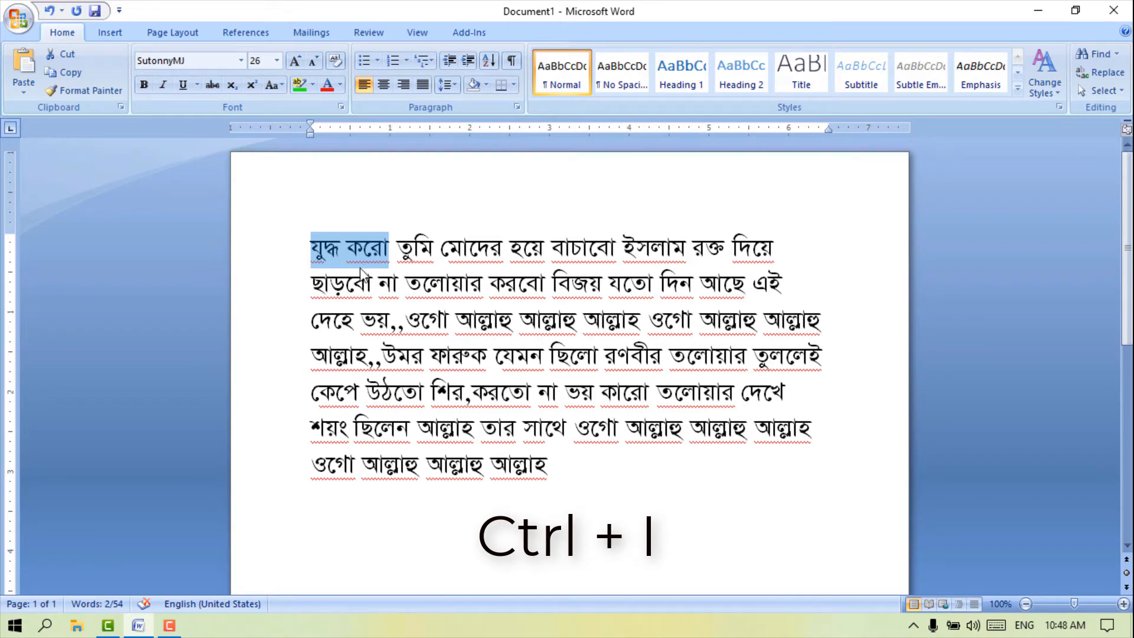
pyautogui.hotkey('ctrl', 'i')
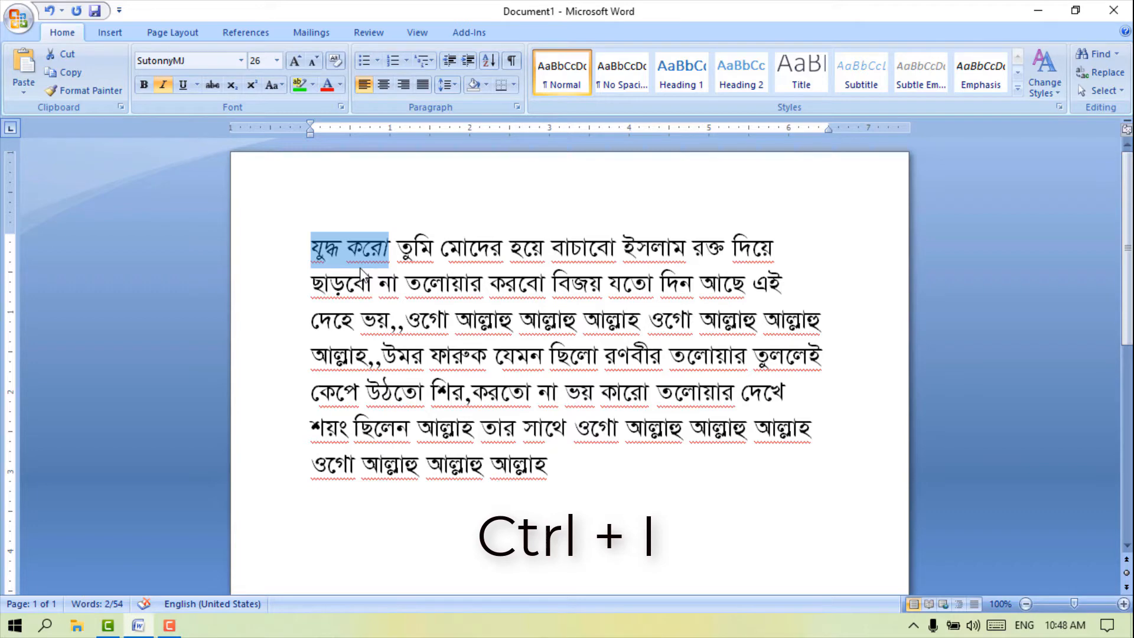
pyautogui.hotkey('ctrl', 'i')
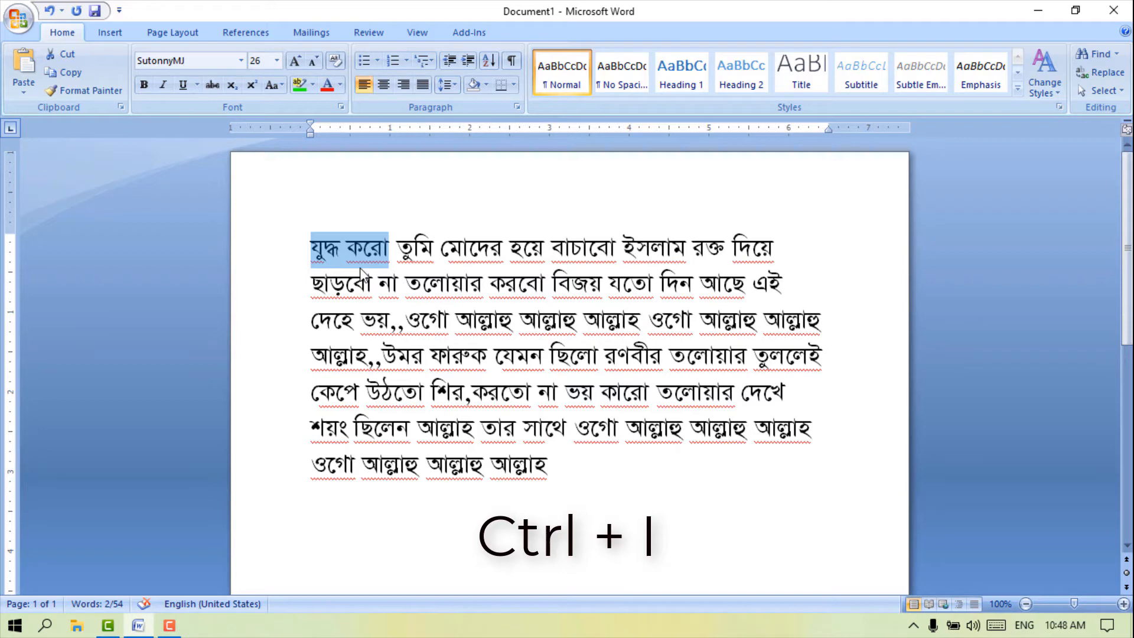
pyautogui.hotkey('ctrl', 'i')
pyautogui.hotkey('ctrl', 'i')
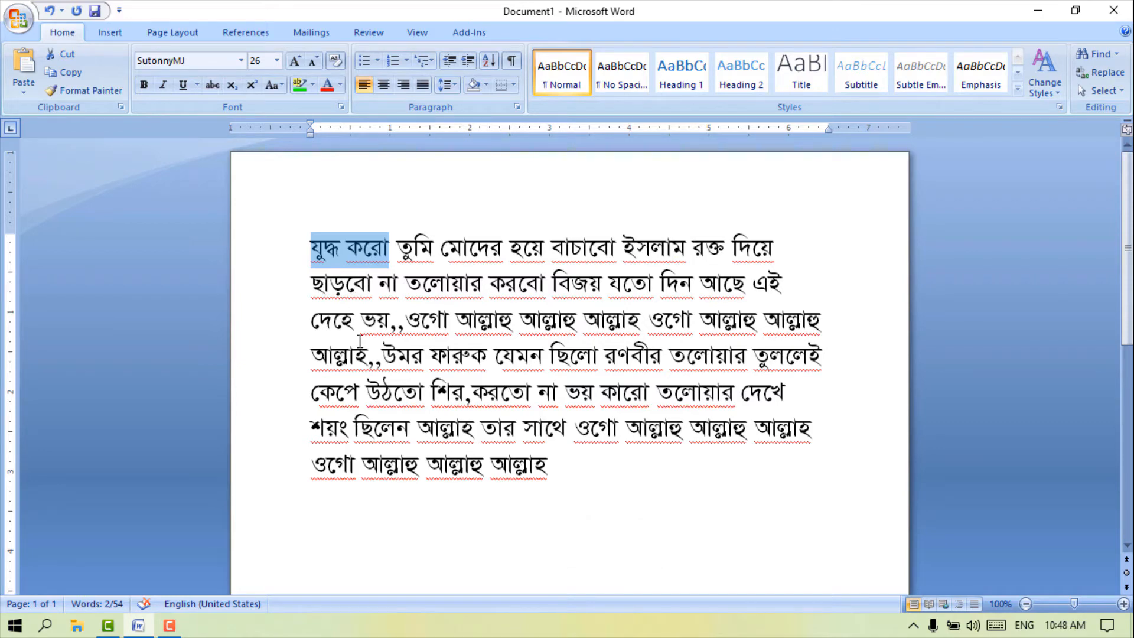
pyautogui.click(577, 471)
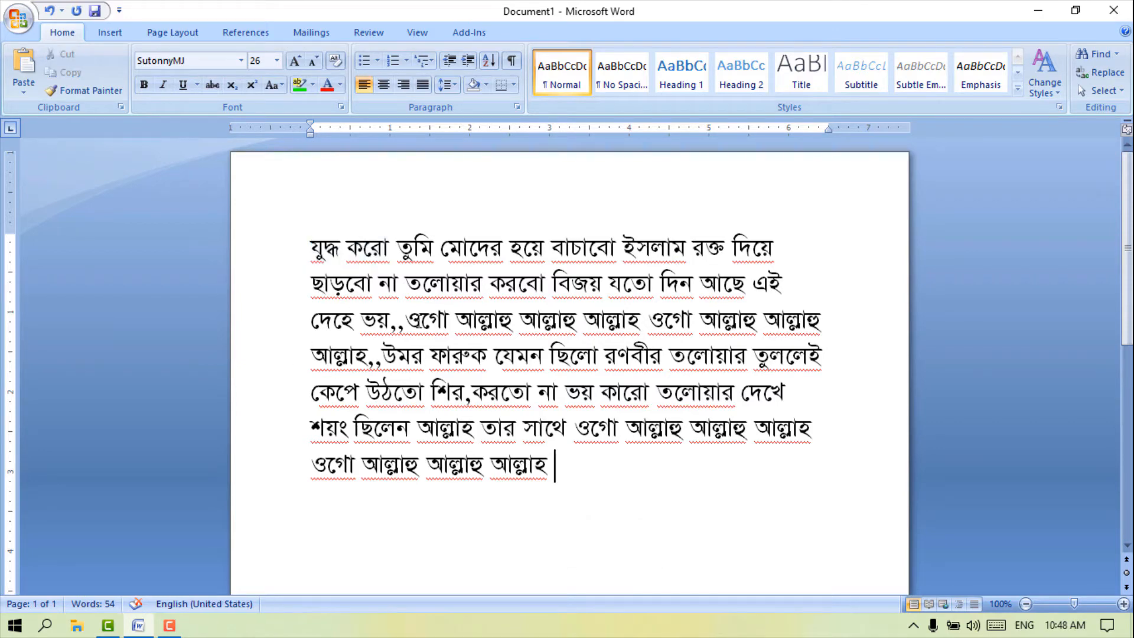
# Underline যুদ্ধ করো তুমি মোদের হয়ে in the first line and remove the underline again, repeating the toggle several times.
pyautogui.moveTo(321, 248); pyautogui.dragTo(543, 250)
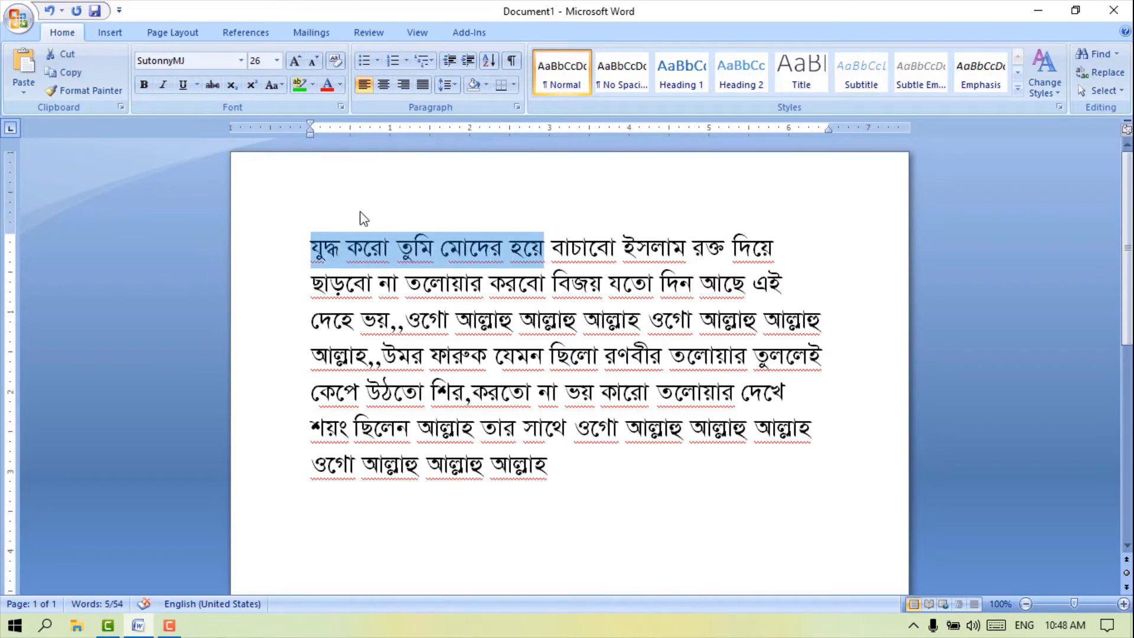
pyautogui.click(184, 85)
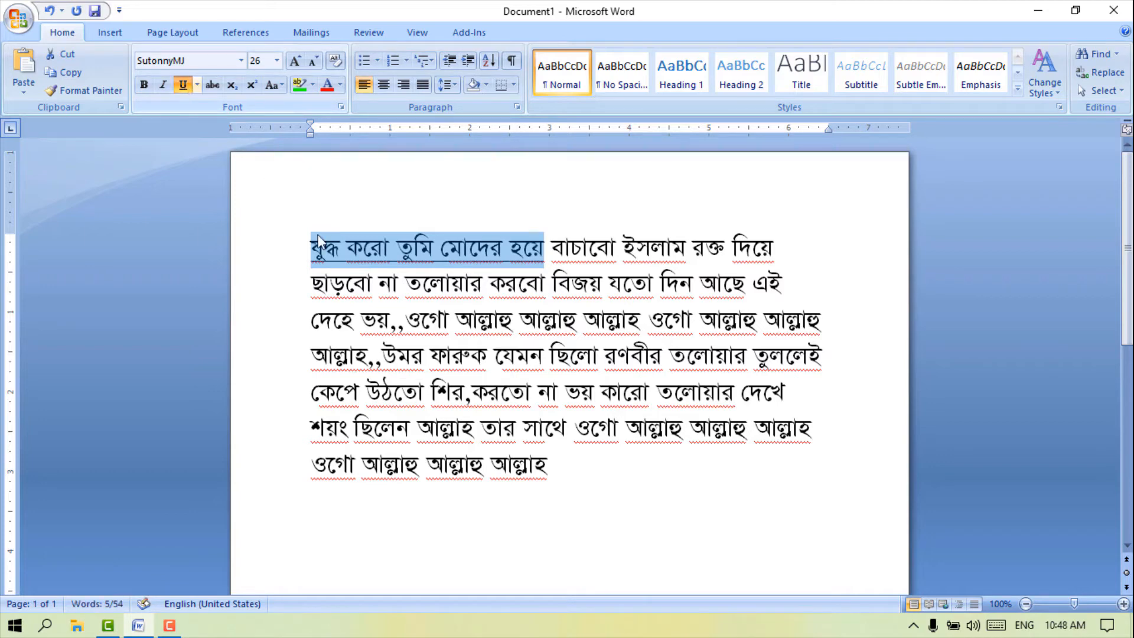
pyautogui.click(184, 85)
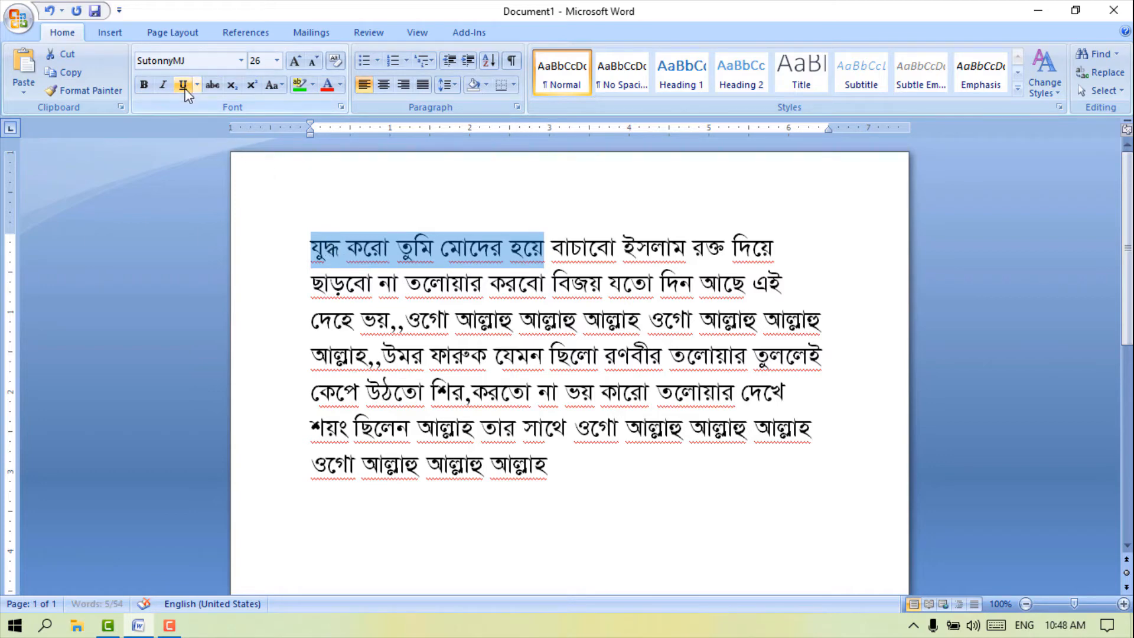
pyautogui.click(185, 89)
pyautogui.click(185, 89)
pyautogui.hotkey('ctrl', 'u')
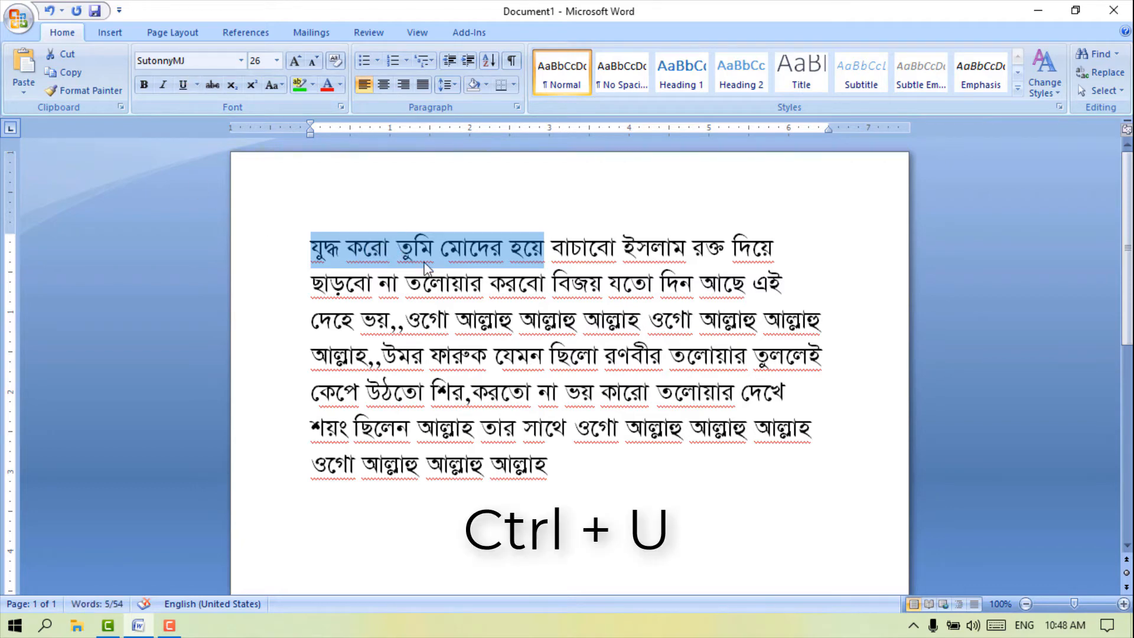
pyautogui.hotkey('ctrl', 'u')
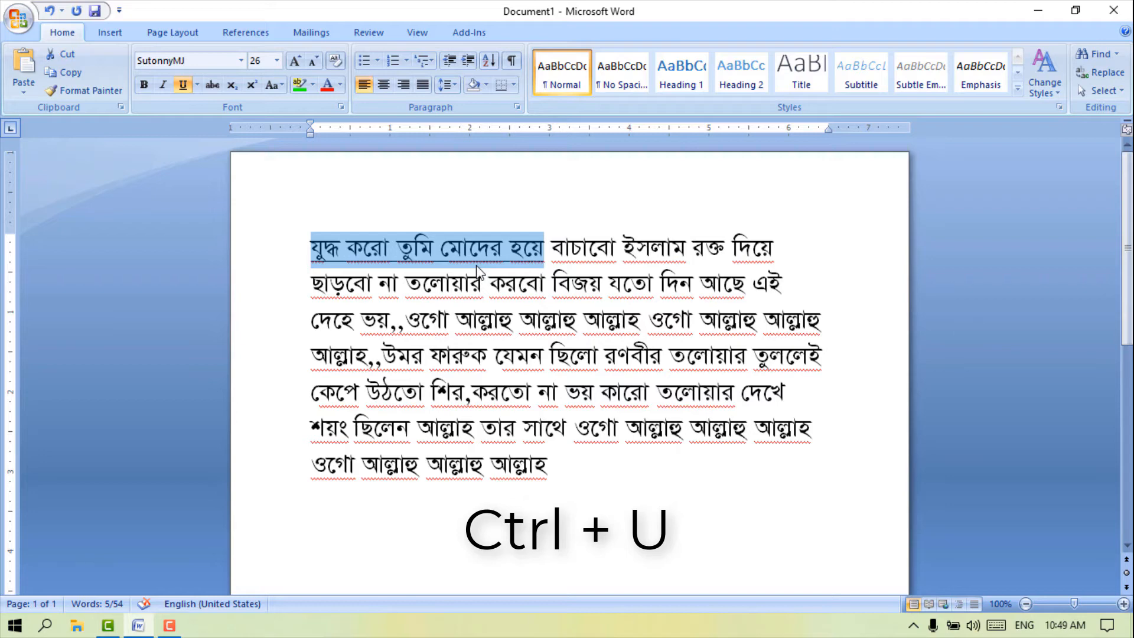
pyautogui.hotkey('ctrl', 'u')
pyautogui.hotkey('ctrl', 'u')
pyautogui.hotkey('ctrl', 'u')
pyautogui.hotkey('ctrl', 'u')
pyautogui.hotkey('ctrl', 'u')
pyautogui.hotkey('ctrl', 'u')
pyautogui.hotkey('ctrl', 'u')
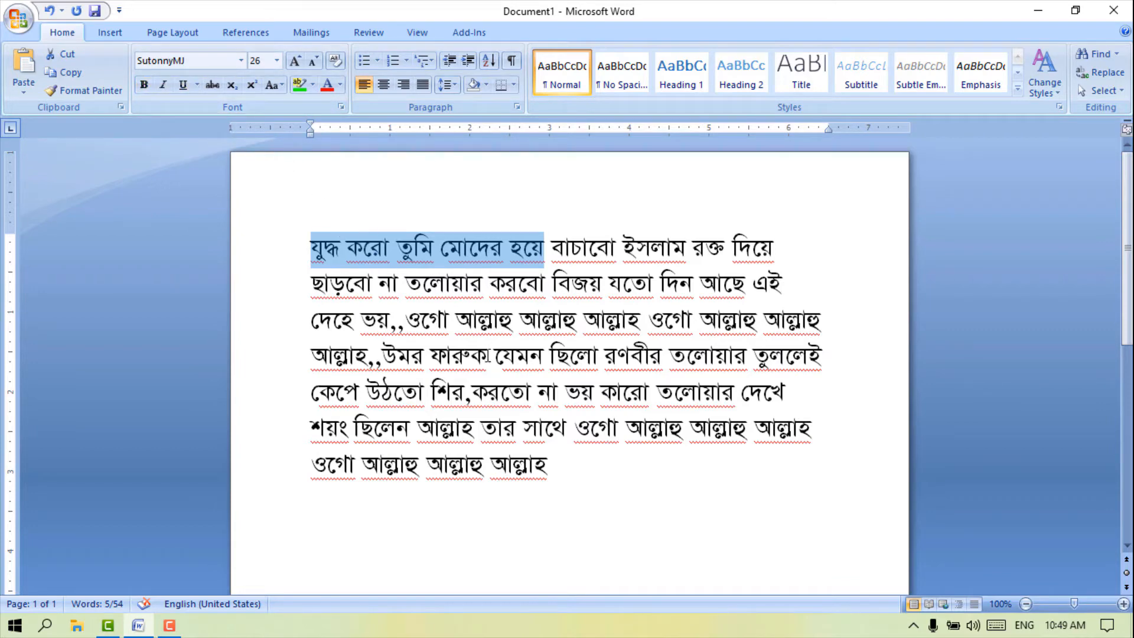
pyautogui.click(583, 500)
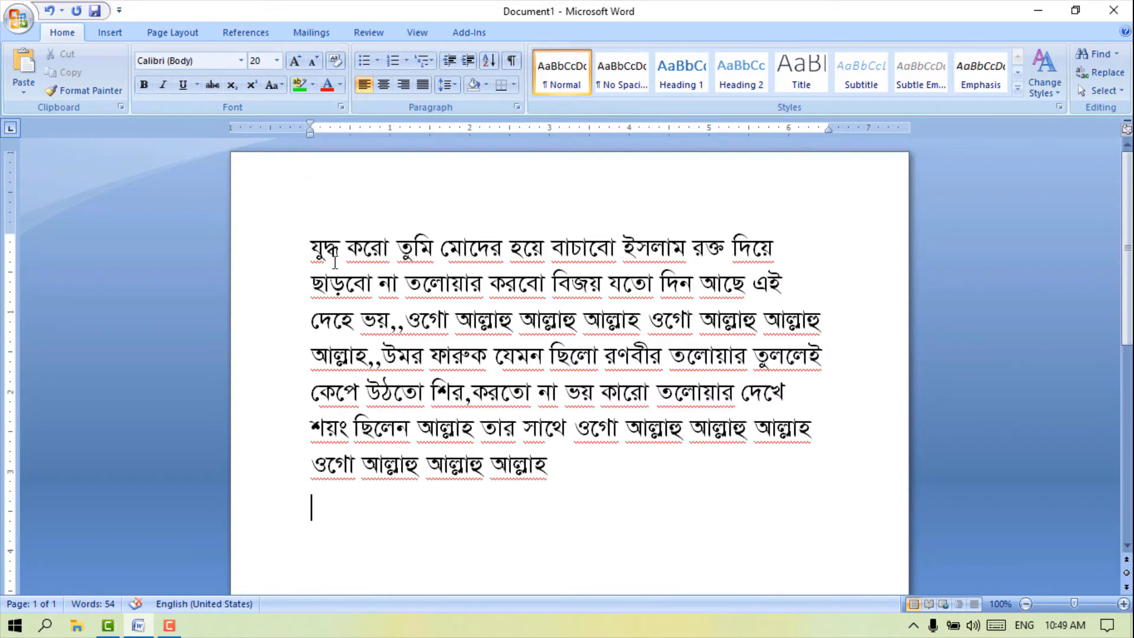
# Write H₂O on the empty line below the passage, with the 2 as a subscript.
pyautogui.scroll(-2, 378, 467)
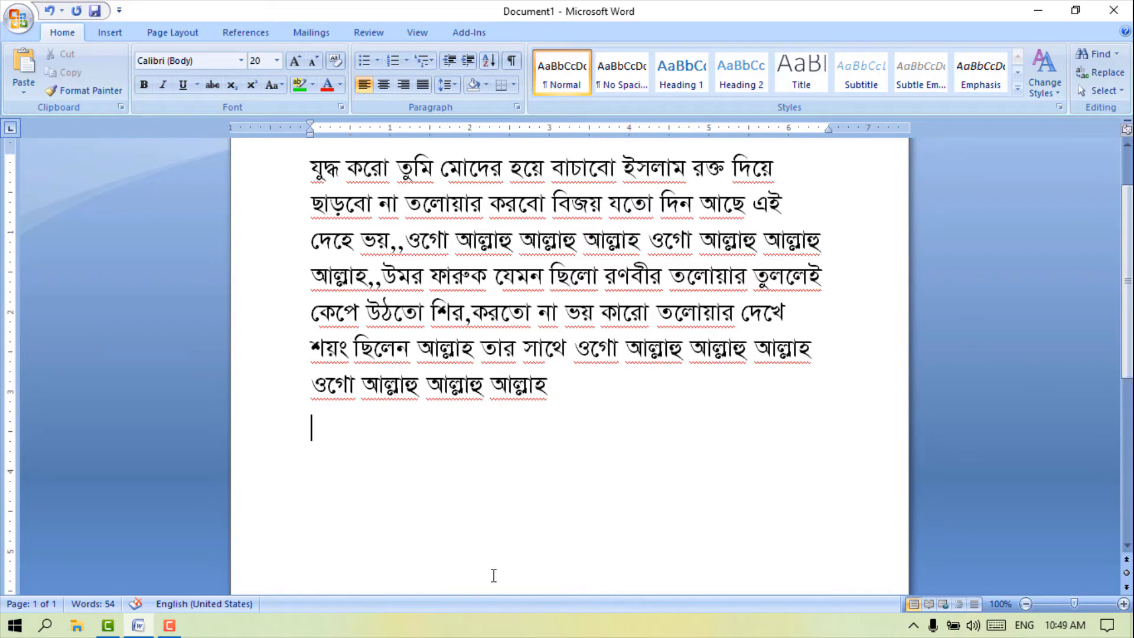
pyautogui.write('h')
pyautogui.press('BackSpace')
pyautogui.write('H')
pyautogui.click(251, 86)
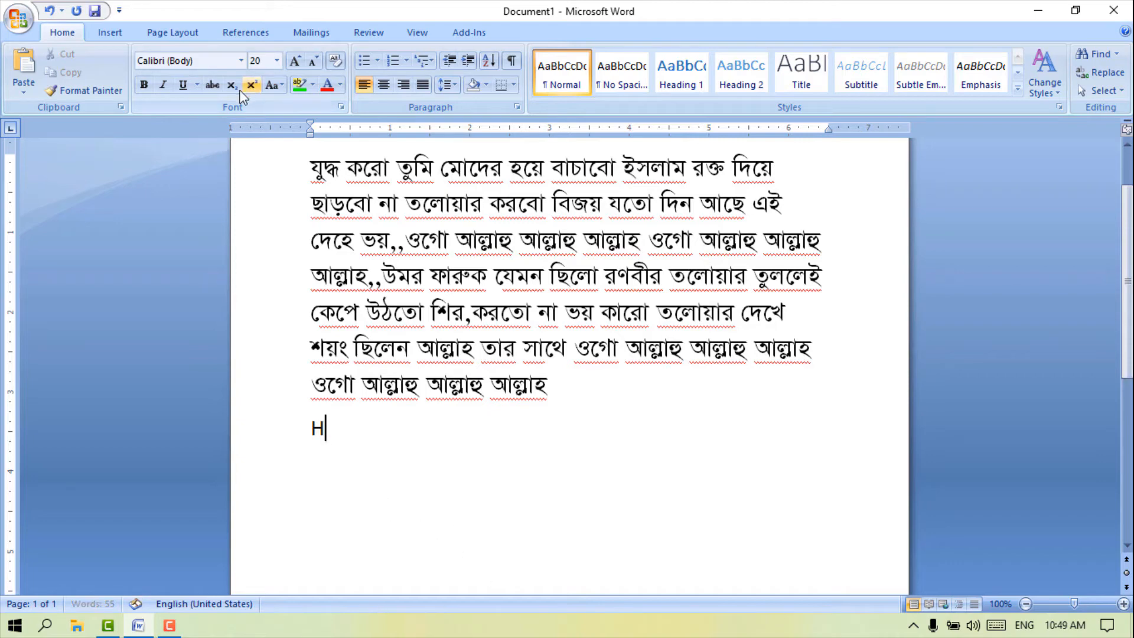
pyautogui.click(232, 86)
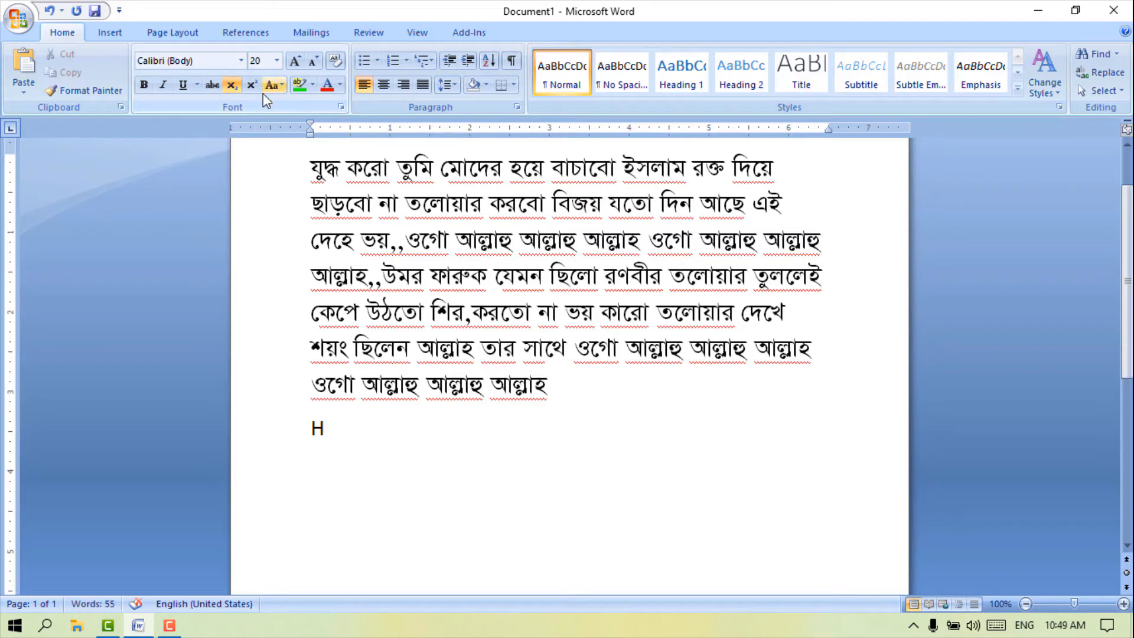
pyautogui.write('2')
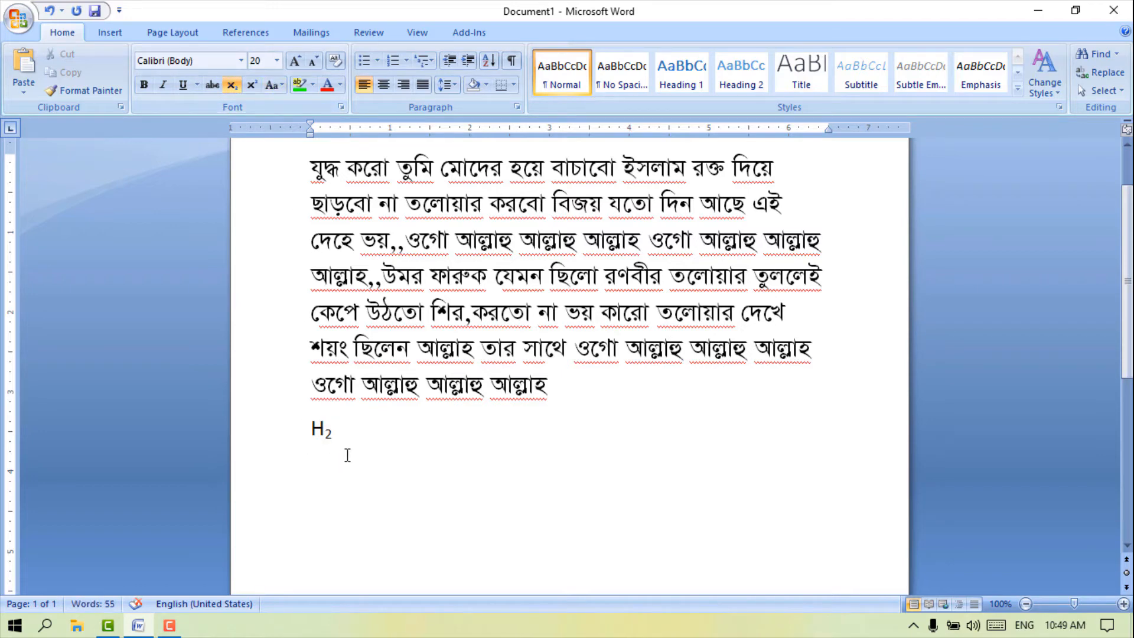
pyautogui.click(232, 85)
pyautogui.write('O')
pyautogui.hotkey('ctrl', '=')
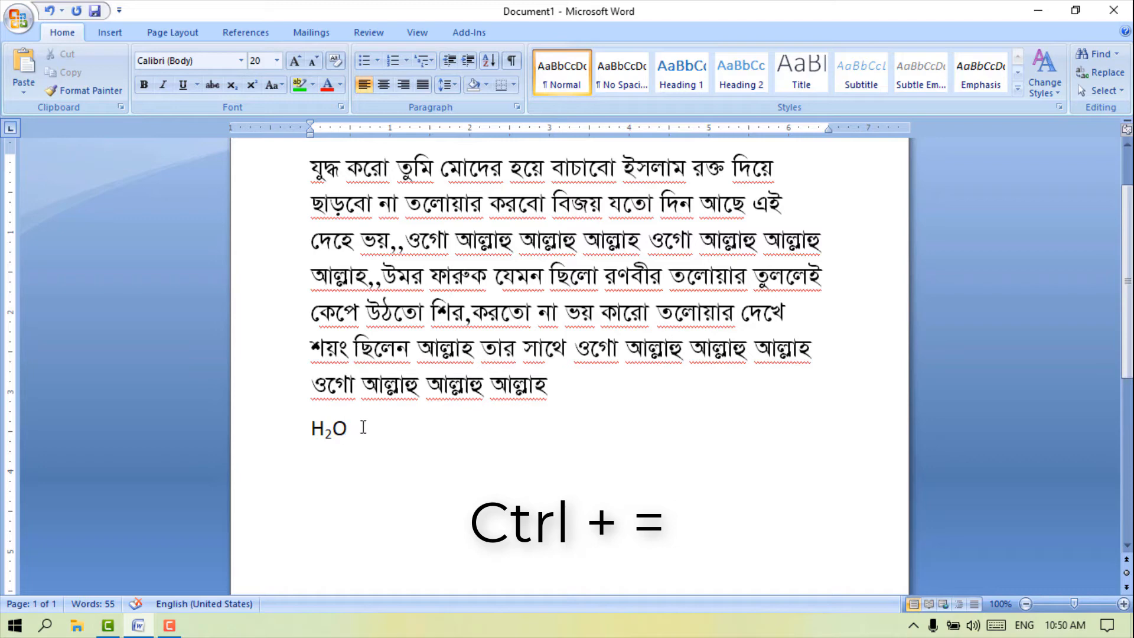
# Delete the existing H₂O line and write the formula again with the 2 as a subscript and a normal O.
pyautogui.click(284, 426)
pyautogui.press('Delete')
pyautogui.write('H')
pyautogui.hotkey('ctrl', '=')
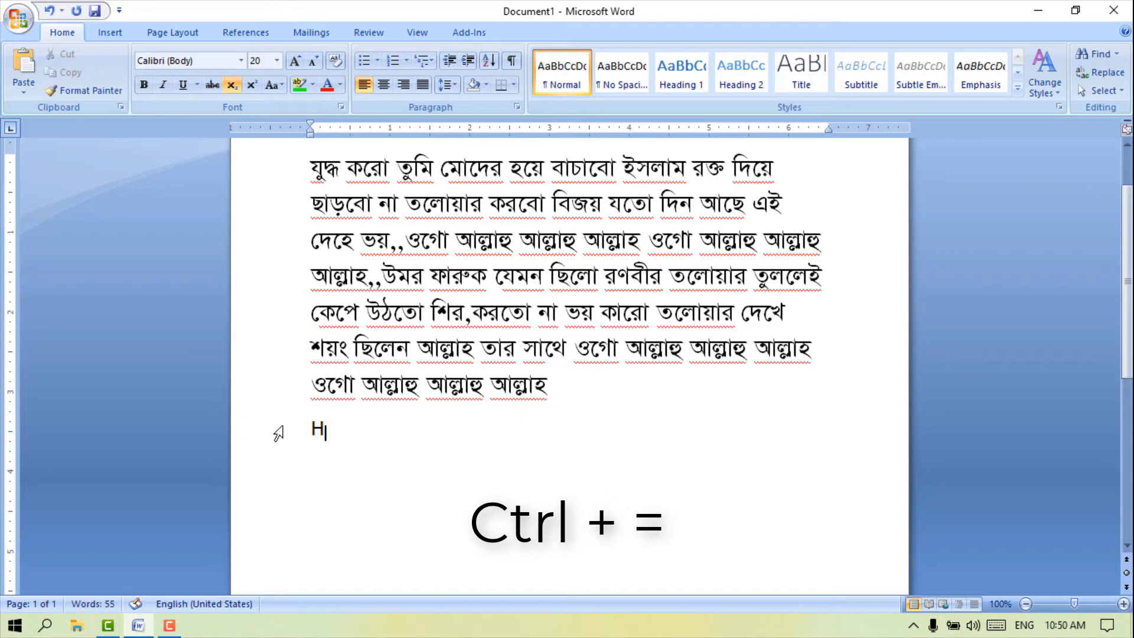
pyautogui.write('2')
pyautogui.write('O')
pyautogui.press('BackSpace')
pyautogui.hotkey('ctrl', '=')
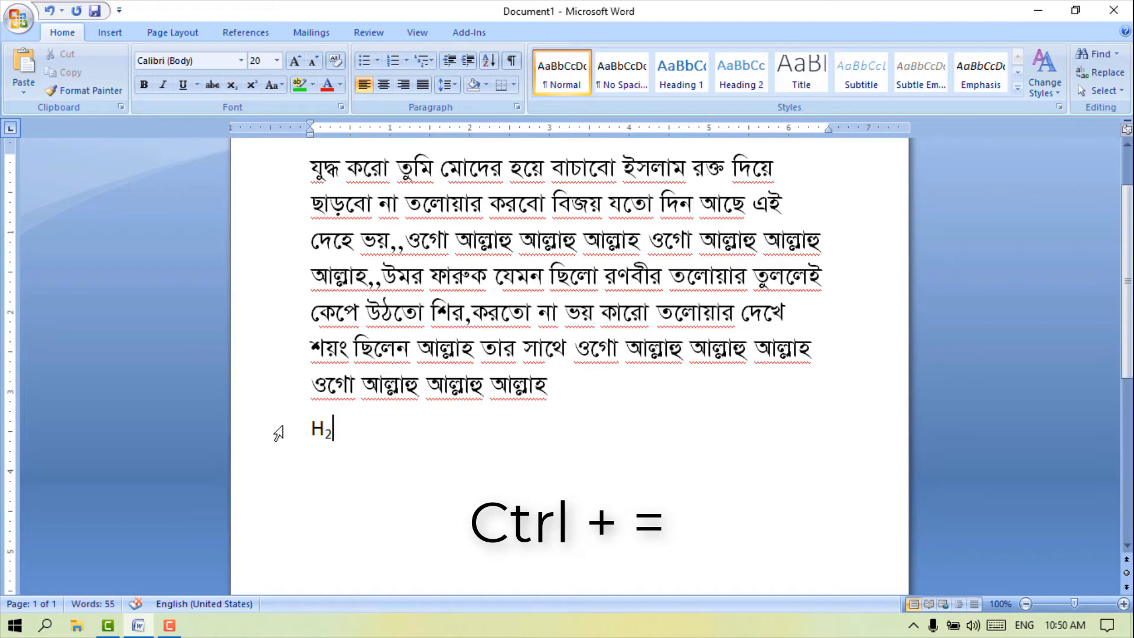
pyautogui.write('O')
# Delete the H₂O line below the passage, leaving the Bangla text in place.
pyautogui.moveTo(278, 429); pyautogui.dragTo(259, 406)
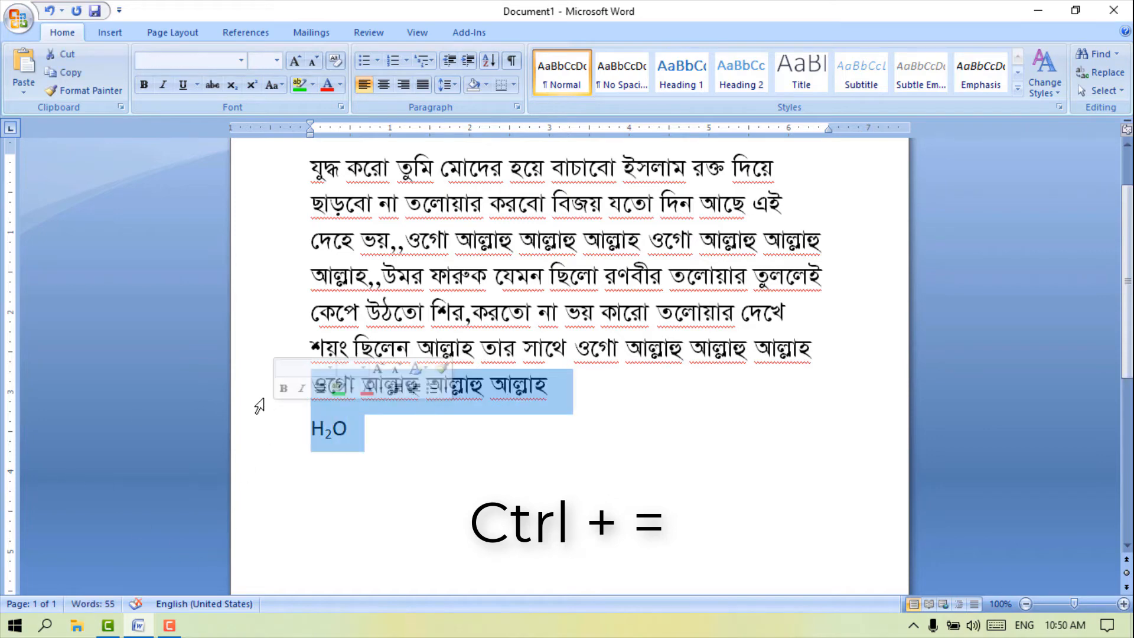
pyautogui.click(381, 476)
pyautogui.click(217, 417)
pyautogui.press('Delete')
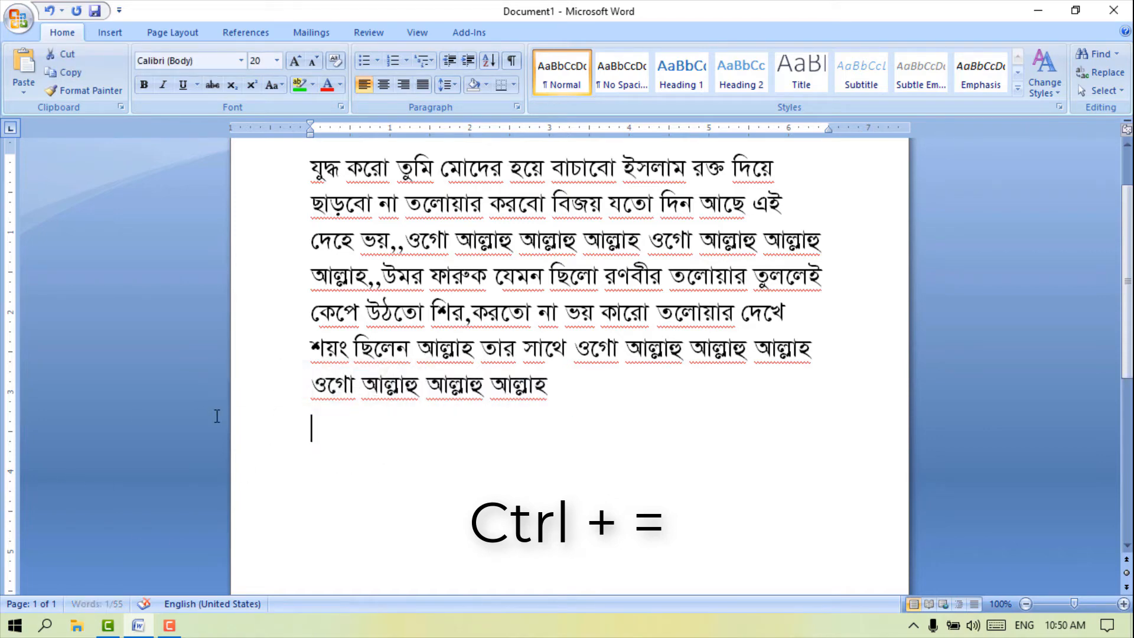
# Write H₂O on the empty line below the passage, with the 2 as a subscript and a capital O on the baseline.
pyautogui.write('H')
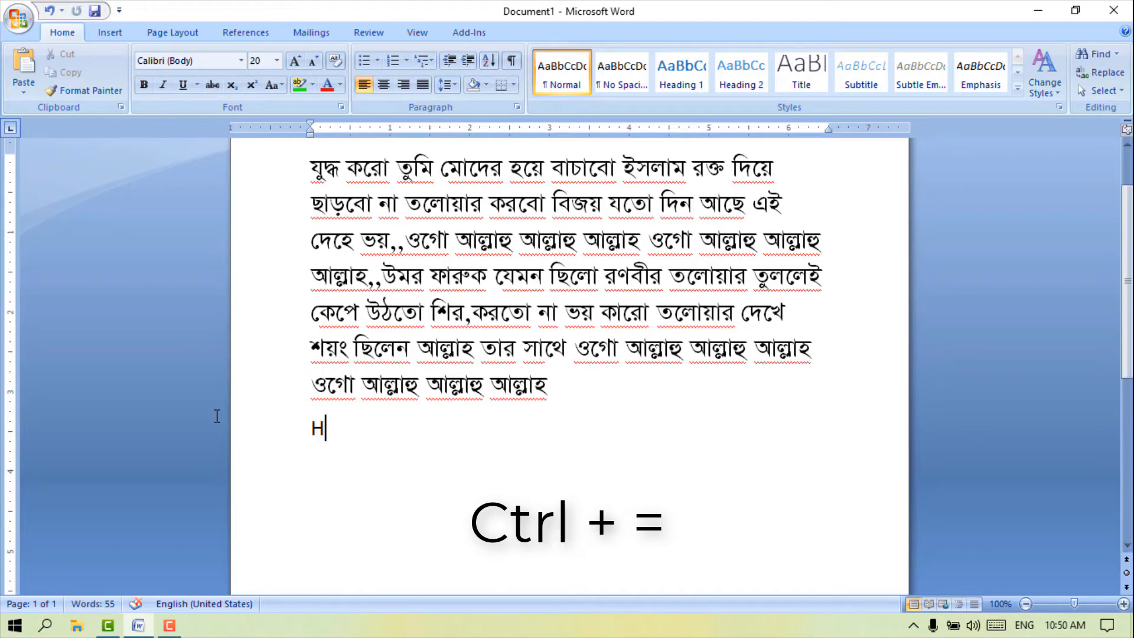
pyautogui.hotkey('ctrl', '=')
pyautogui.write('2')
pyautogui.hotkey('ctrl', '=')
pyautogui.write('o')
pyautogui.press('BackSpace')
pyautogui.write('O')
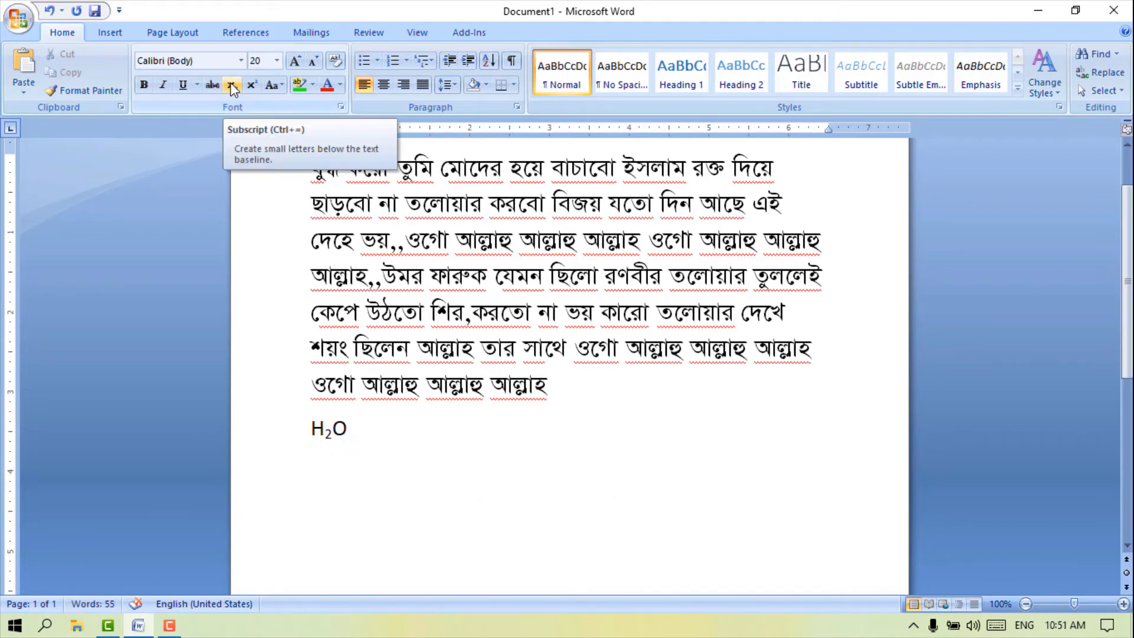
# Replace H₂O below the passage with a², making the 2 a superscript.
pyautogui.moveTo(372, 427); pyautogui.dragTo(313, 447)
pyautogui.press('BackSpace')
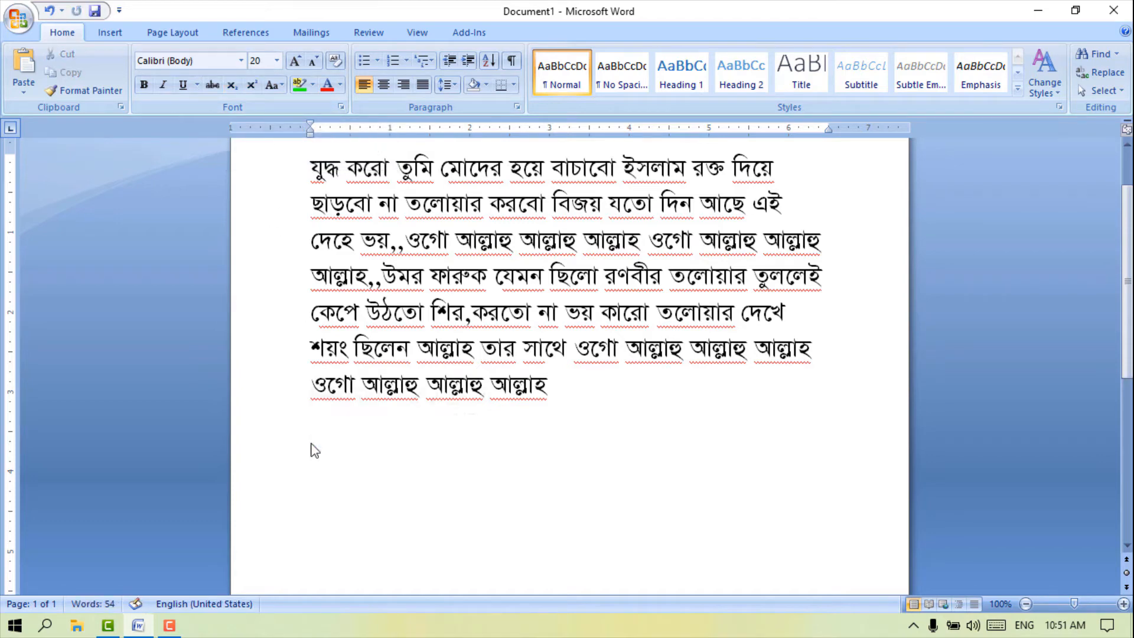
pyautogui.write('a')
pyautogui.click(251, 84)
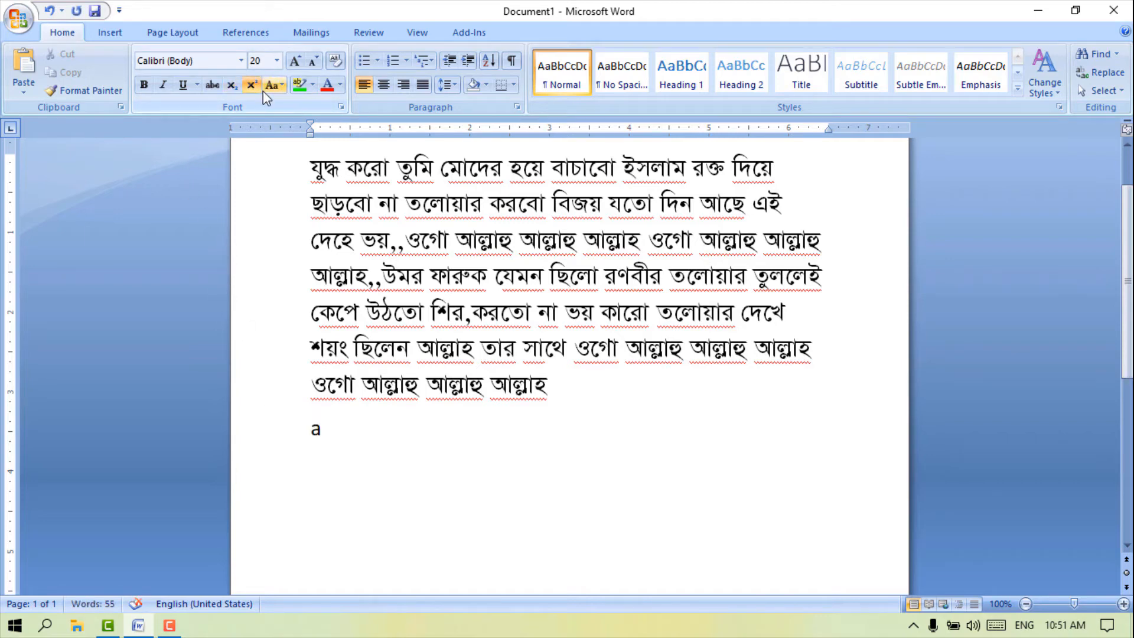
pyautogui.write('2')
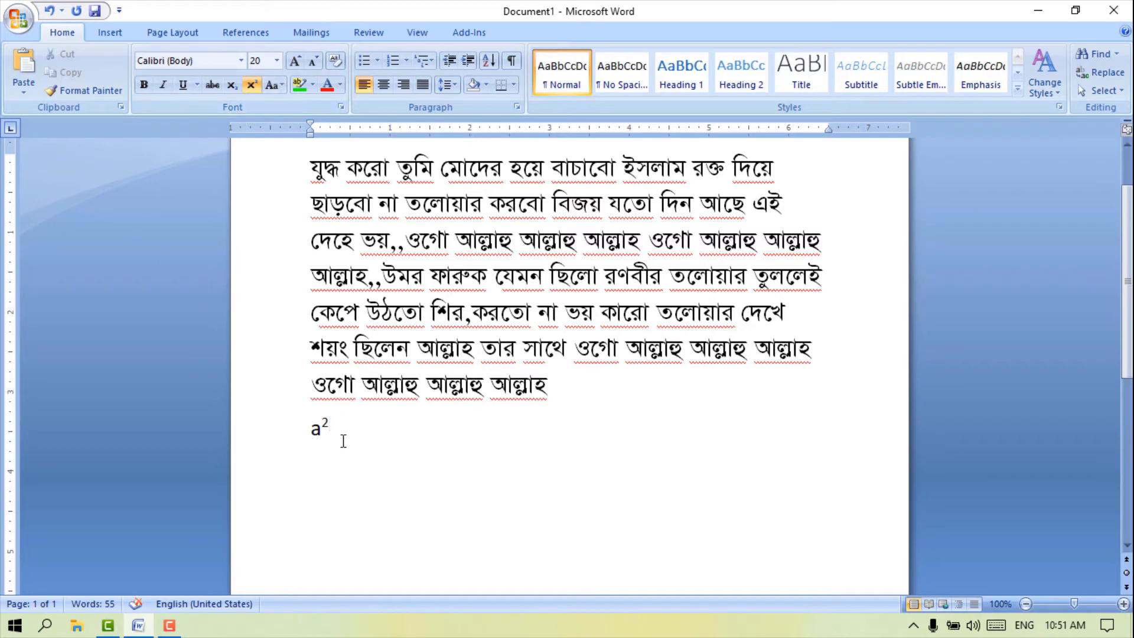
# Delete a² and begin it again by writing a and turning on superscript.
pyautogui.click(286, 433)
pyautogui.press('BackSpace')
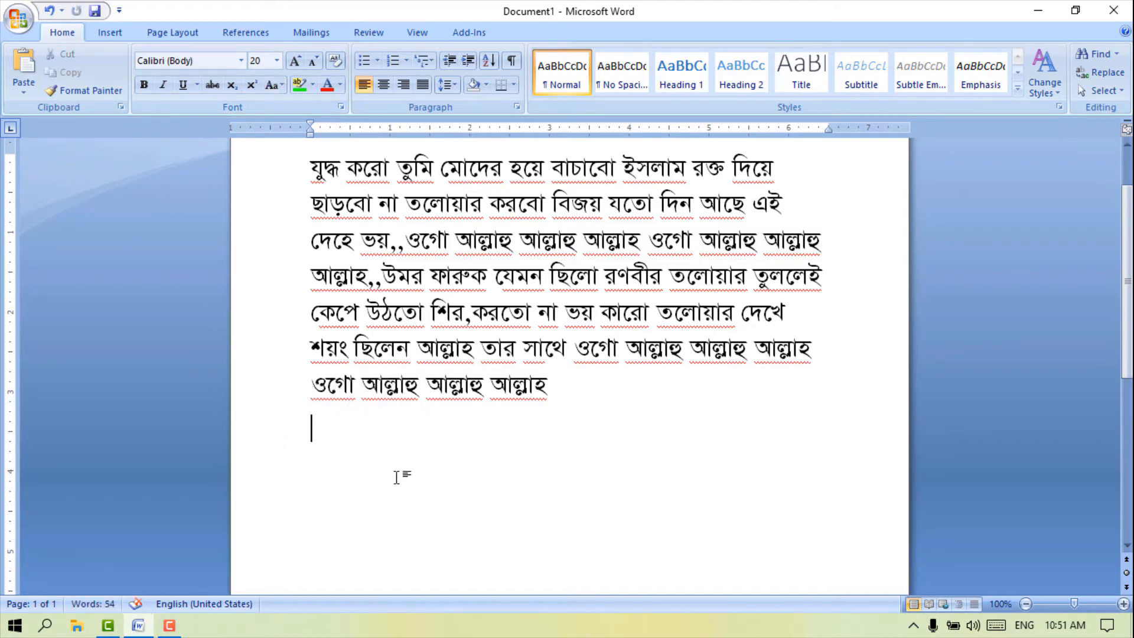
pyautogui.write('a')
pyautogui.hotkey('ctrl', 'shift', '+')
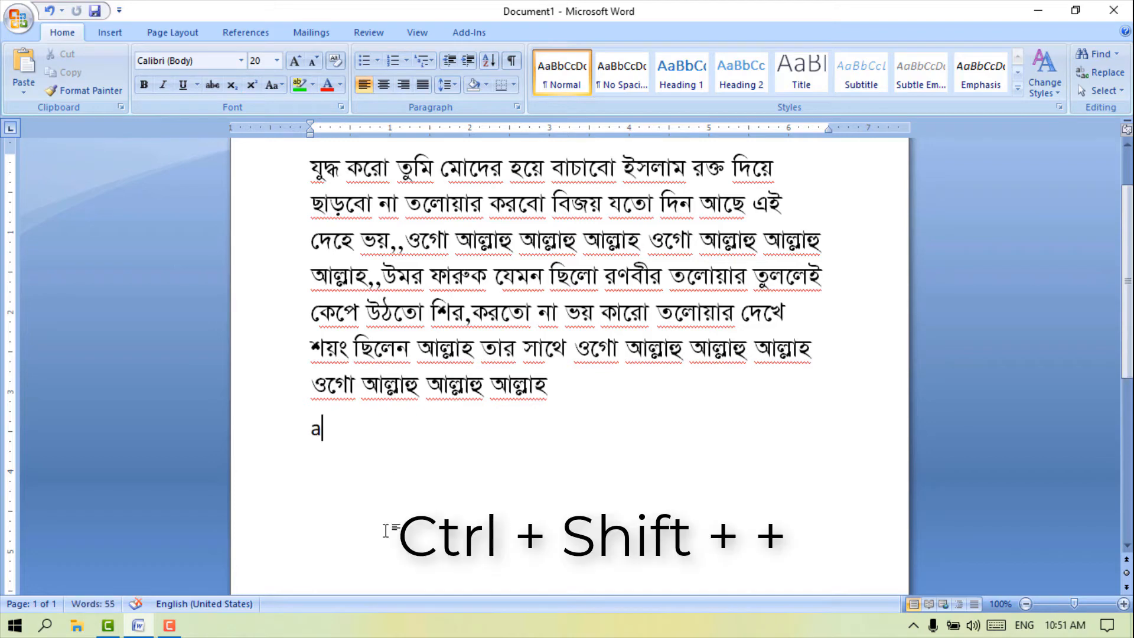
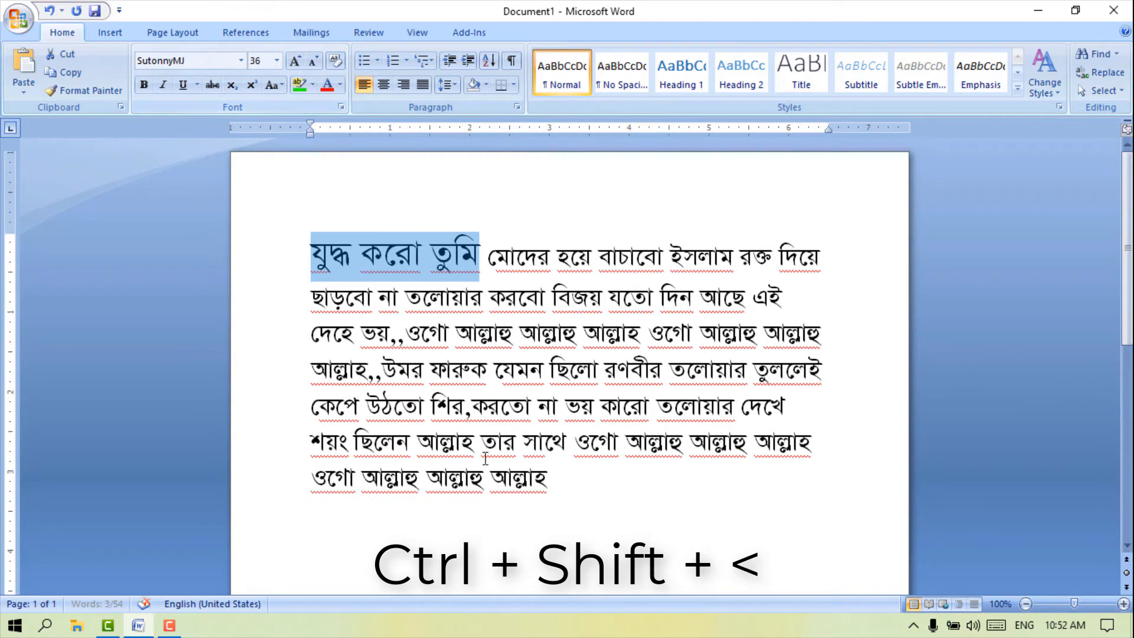
# Enlarge যুদ্ধ করো তুমি at the start of the passage to 110 points in increments.
pyautogui.hotkey('ctrl', 'shift', '.')
pyautogui.hotkey('ctrl', 'shift', '.')
pyautogui.hotkey('ctrl', 'shift', '.')
pyautogui.hotkey('ctrl', 'shift', '.')
pyautogui.hotkey('ctrl', 'shift', '.')
pyautogui.hotkey('ctrl', 'shift', '.')
pyautogui.hotkey('ctrl', 'shift', '.')
pyautogui.hotkey('ctrl', 'shift', '.')
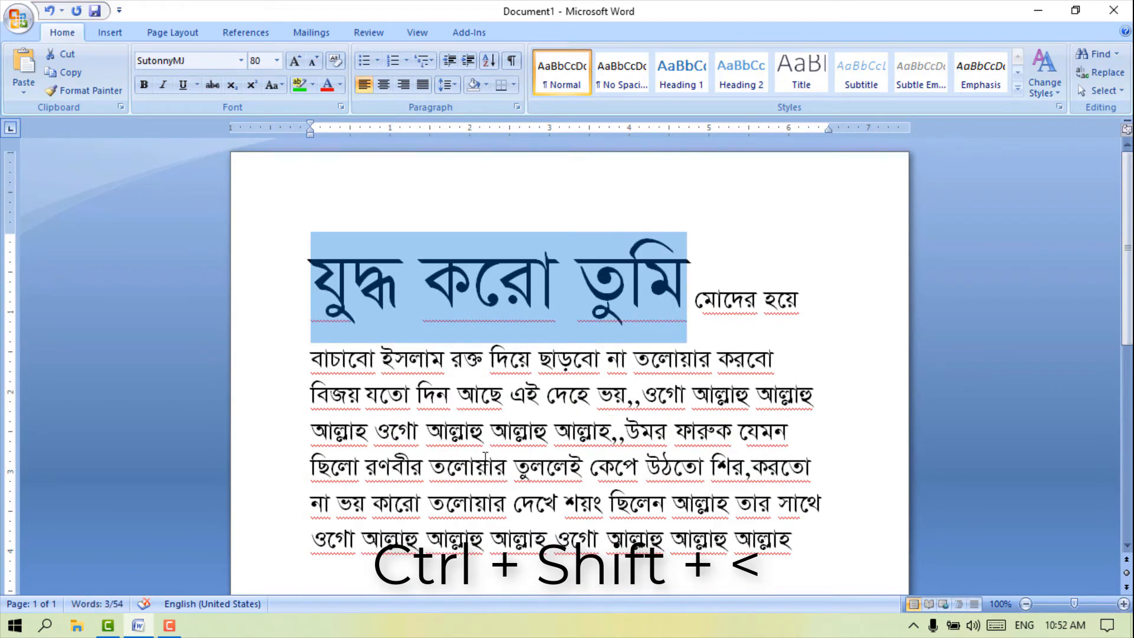
pyautogui.hotkey('ctrl', 'shift', '.')
pyautogui.hotkey('ctrl', 'shift', '.')
pyautogui.hotkey('ctrl', 'shift', '.')
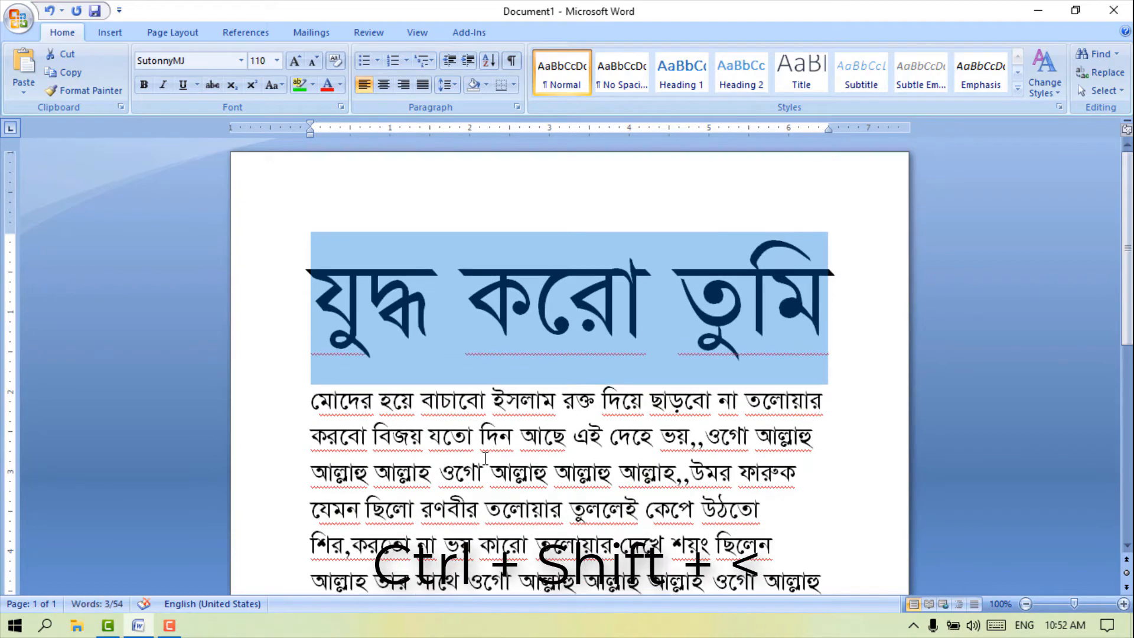
# Reduce the font size of যুদ্ধ করো তুমি in increments to 36 points, enlarging it briefly on the way.
pyautogui.hotkey('ctrl', 'shift', ',')
pyautogui.hotkey('ctrl', 'shift', ',')
pyautogui.hotkey('ctrl', 'shift', ',')
pyautogui.hotkey('ctrl', 'shift', ',')
pyautogui.hotkey('ctrl', 'shift', ',')
pyautogui.hotkey('ctrl', 'shift', ',')
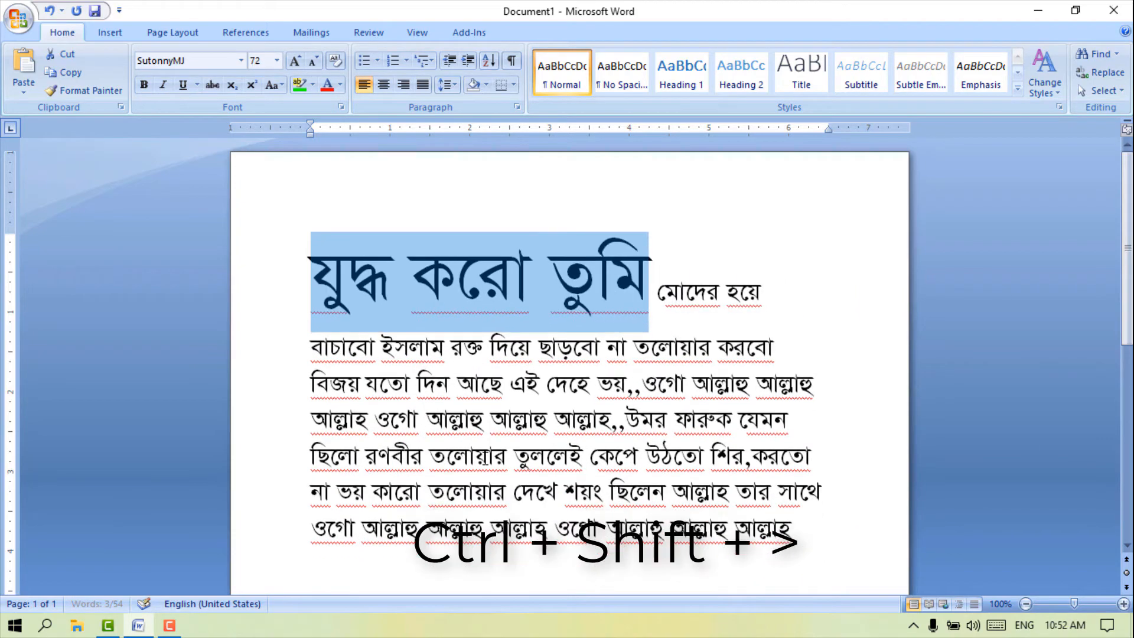
pyautogui.hotkey('ctrl', 'shift', '.')
pyautogui.hotkey('ctrl', 'shift', '.')
pyautogui.hotkey('ctrl', 'shift', ',')
pyautogui.hotkey('ctrl', 'shift', ',')
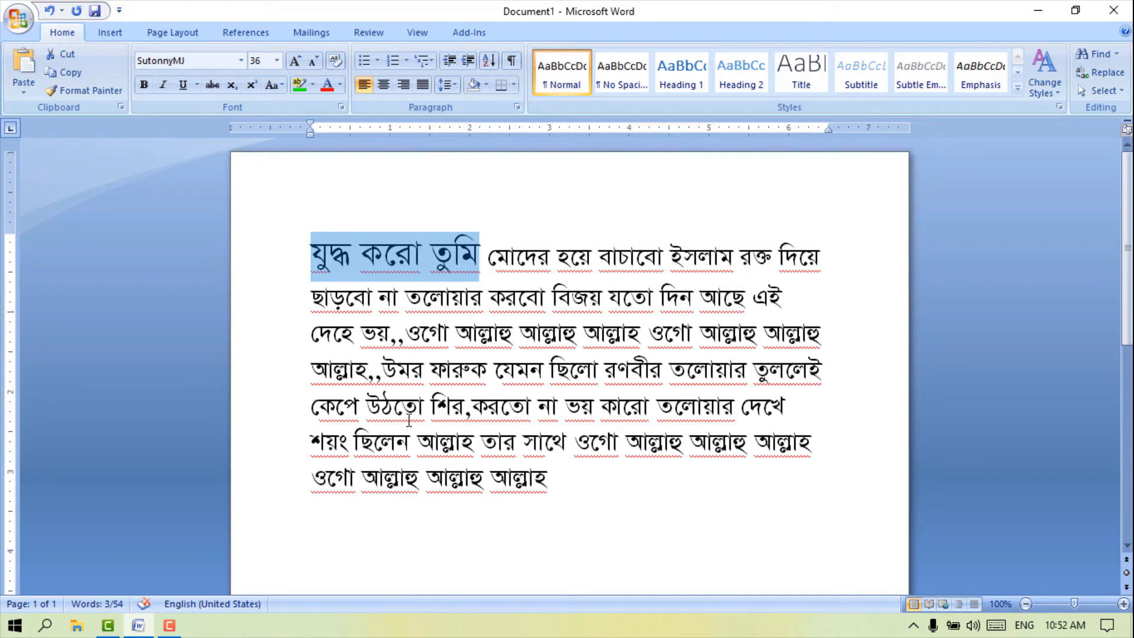
# Reselect যুদ্ধ করো তুমি in the first line and reduce its font size to 28 points.
pyautogui.click(548, 499)
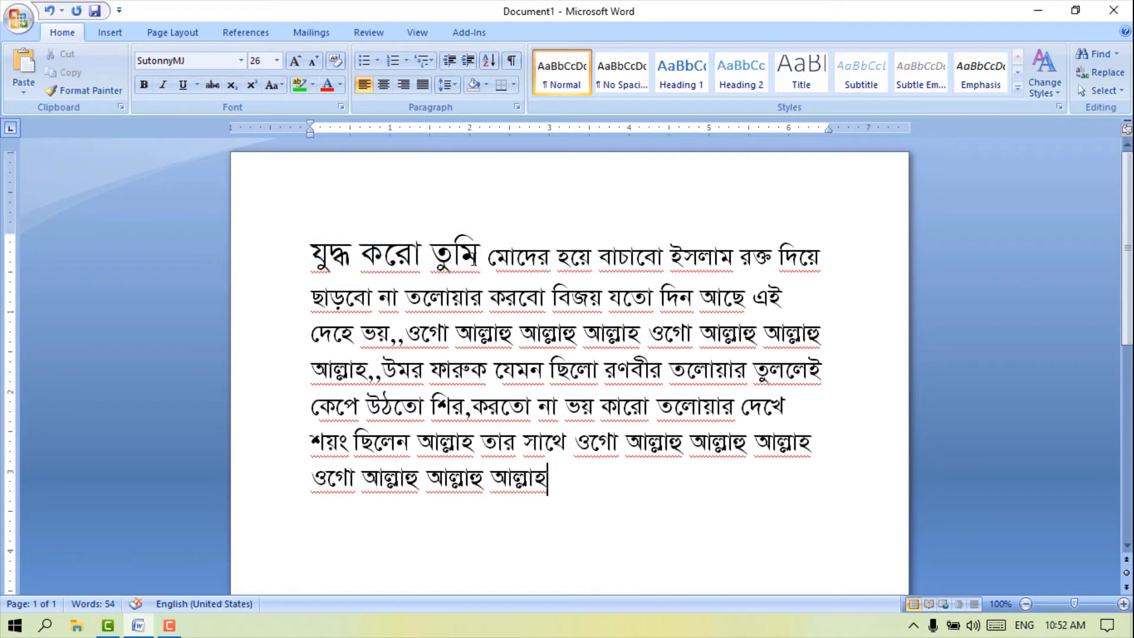
pyautogui.moveTo(483, 255); pyautogui.dragTo(311, 260)
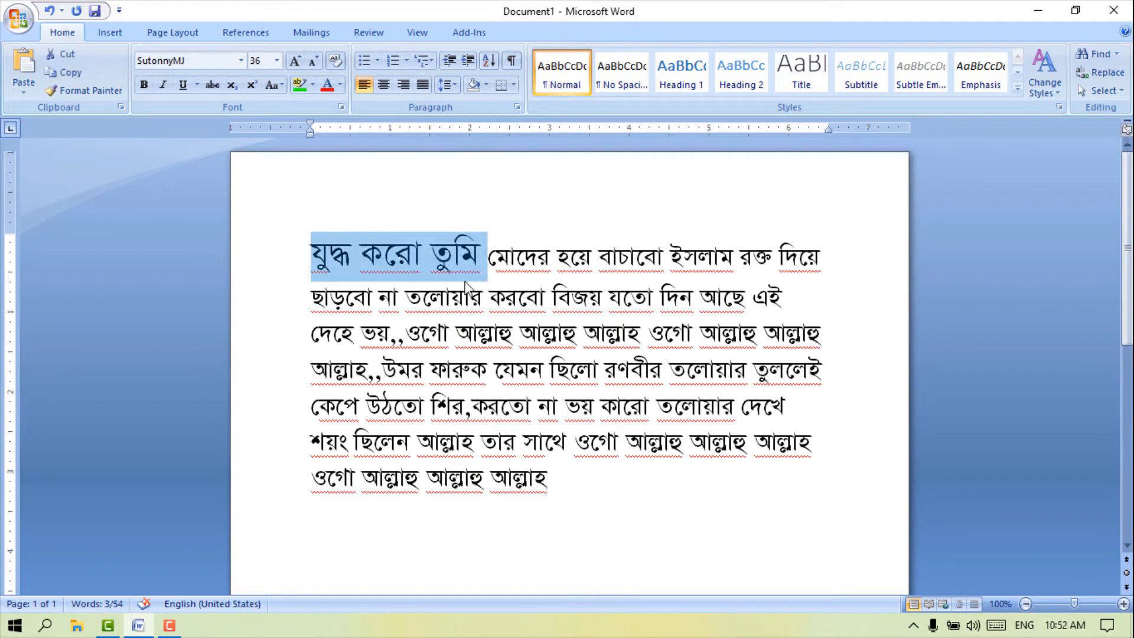
pyautogui.hotkey('ctrl', 'shift', ',')
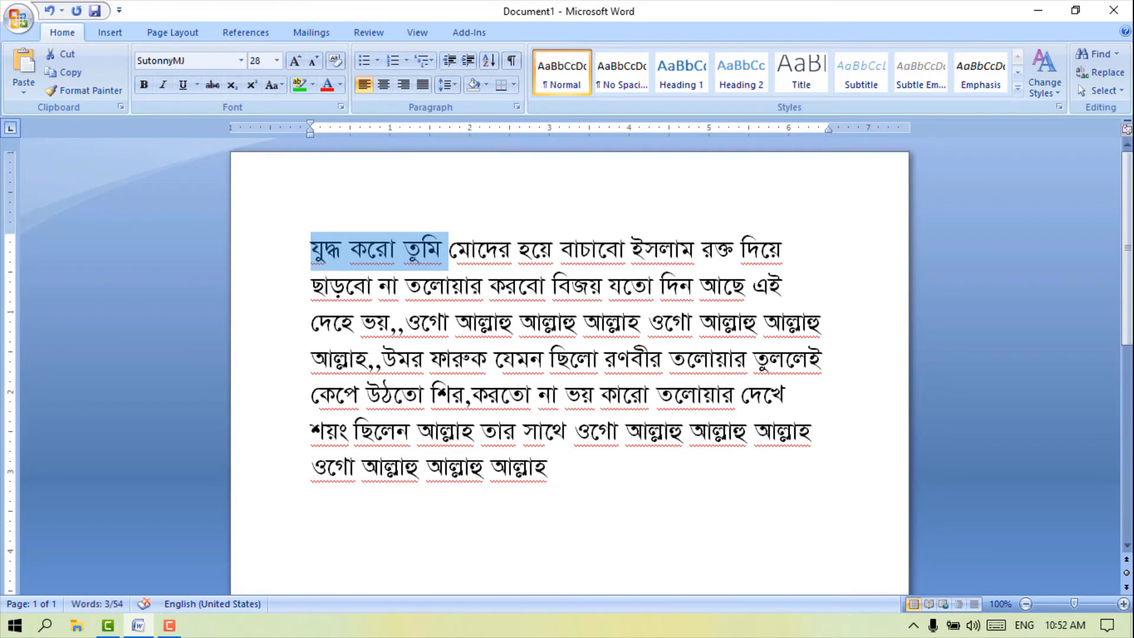
pyautogui.click(586, 480)
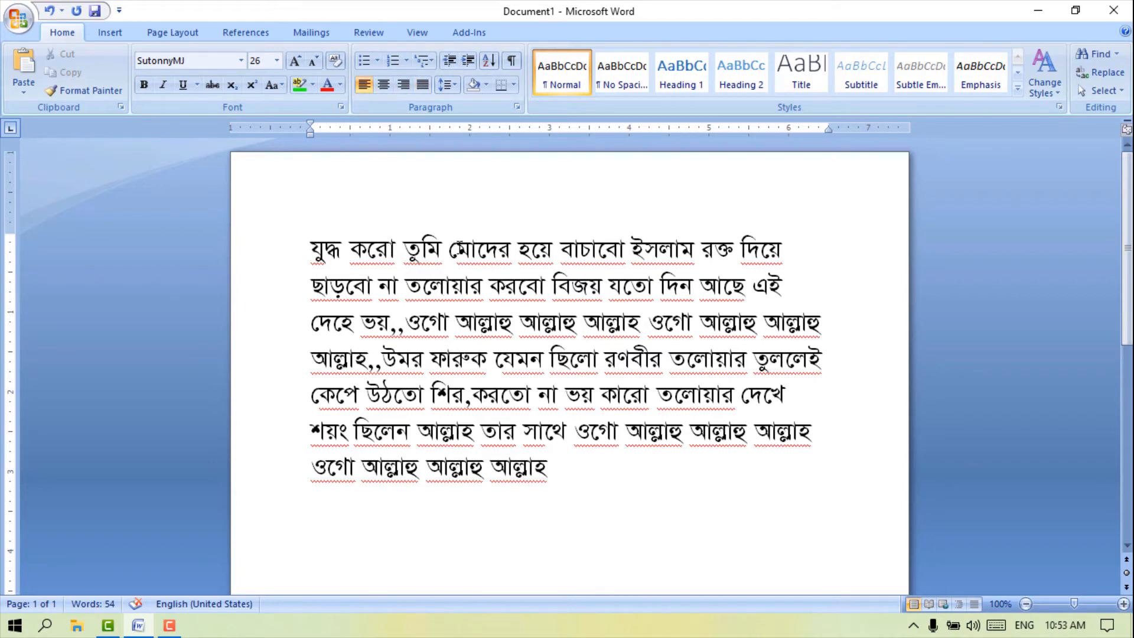
# Split যুদ্ধ করো তুমি off as its own heading line, with an empty line between it and মোদের.
pyautogui.click(458, 253)
pyautogui.click(452, 253)
pyautogui.press('Return')
pyautogui.press('Return')
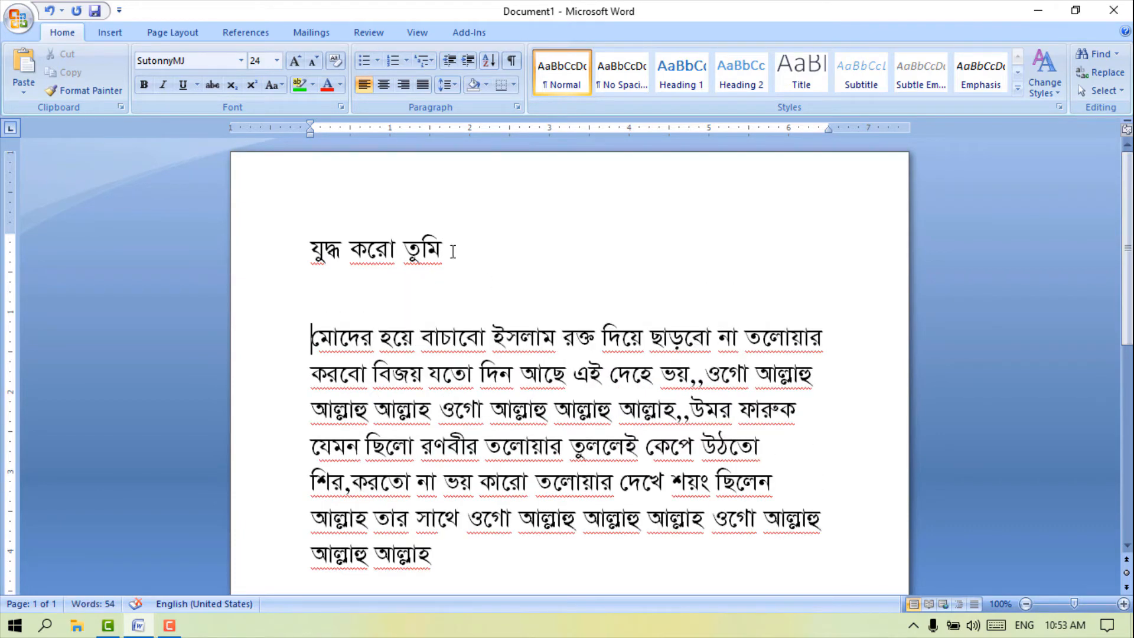
# Select the heading line যুদ্ধ করো তুমি and enlarge it to 28 points.
pyautogui.moveTo(452, 251); pyautogui.dragTo(299, 246)
pyautogui.hotkey('ctrl', 'shift', '.')
pyautogui.hotkey('ctrl', 'shift', '.')
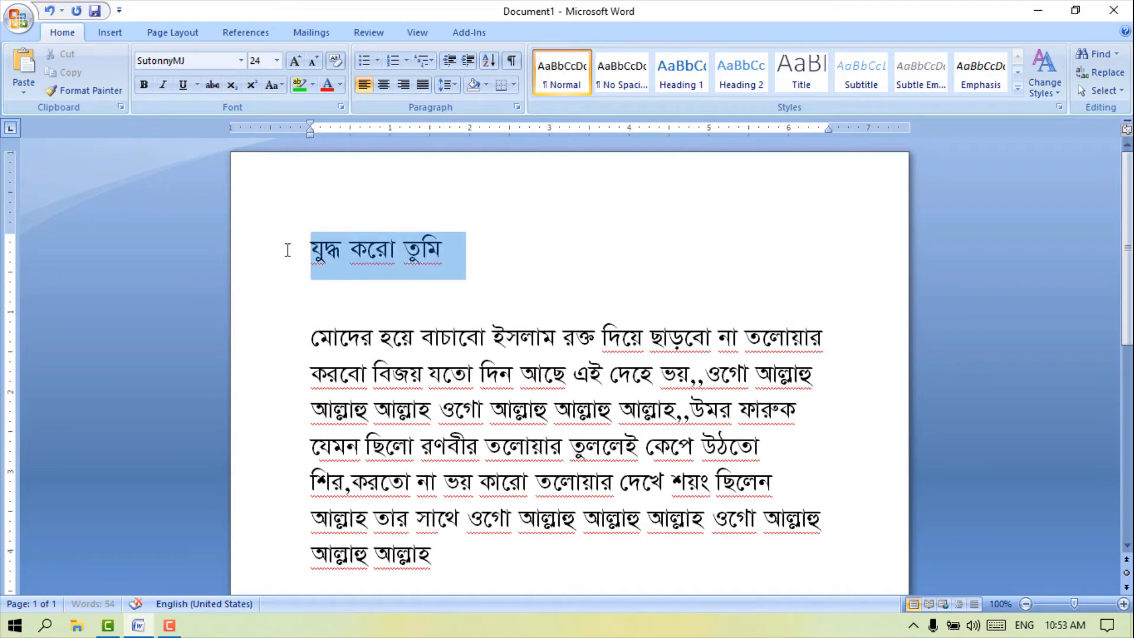
# Center the heading line, align it right, and return it to left alignment.
pyautogui.click(384, 85)
pyautogui.click(405, 86)
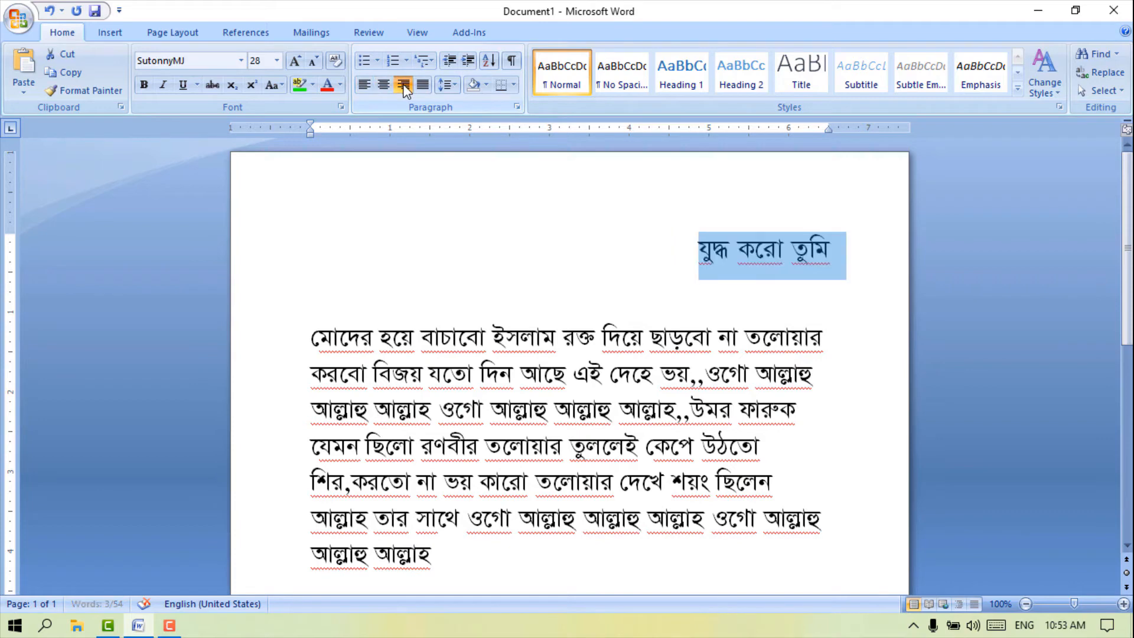
pyautogui.click(364, 85)
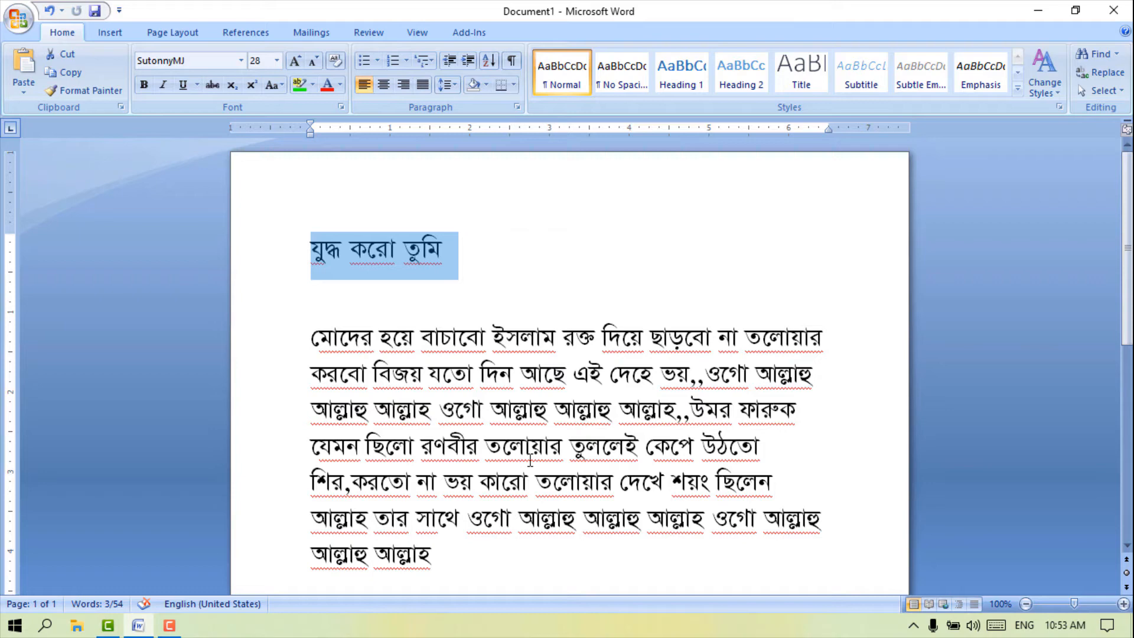
# Toggle the heading যুদ্ধ করো তুমি between centered and left alignment several times, ending with left alignment.
pyautogui.hotkey('ctrl', 'e')
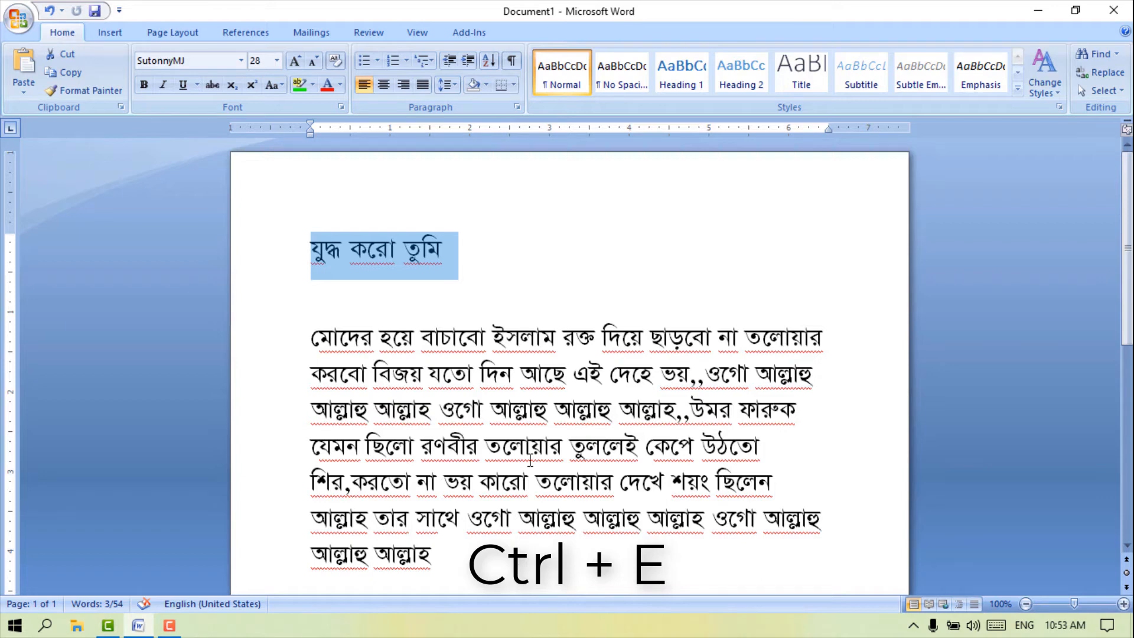
pyautogui.hotkey('ctrl', 'e')
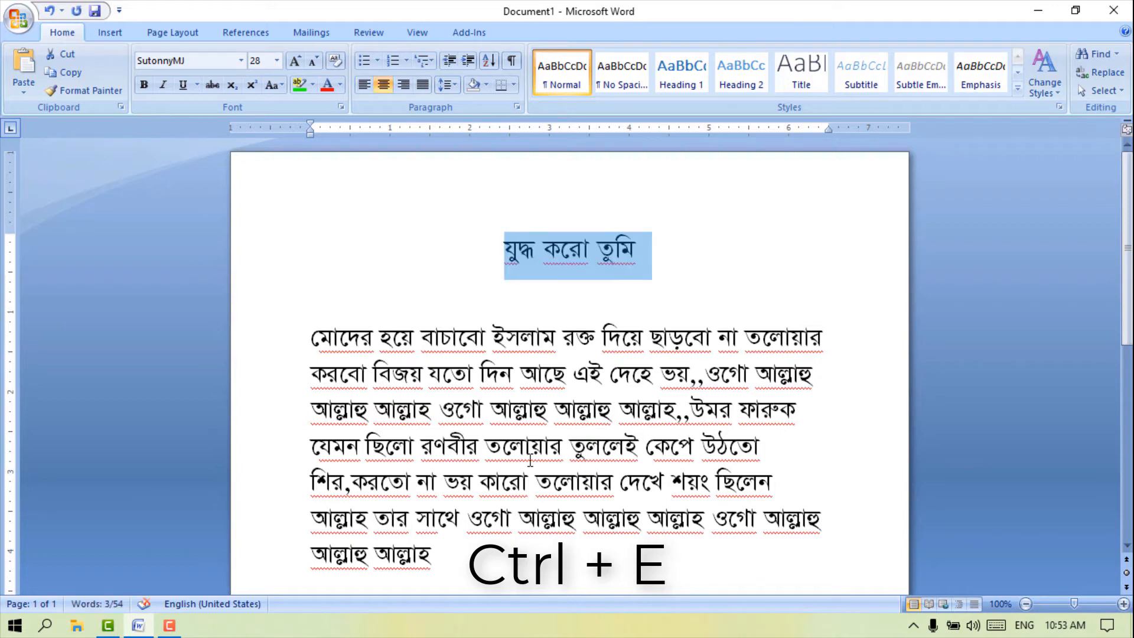
pyautogui.hotkey('ctrl', 'e')
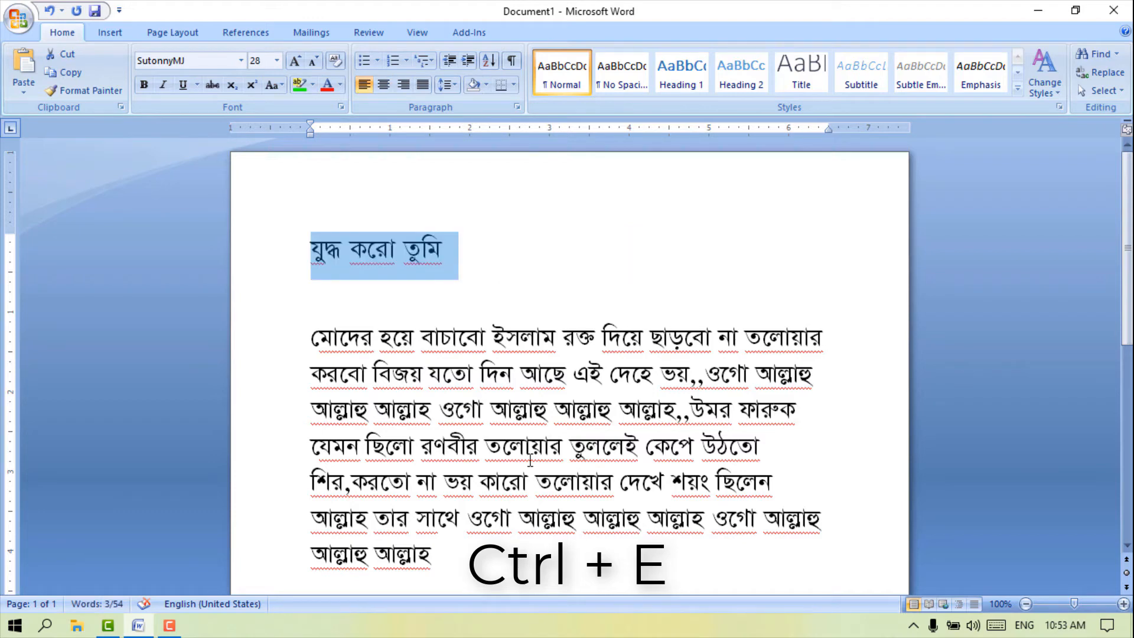
pyautogui.hotkey('ctrl', 'e')
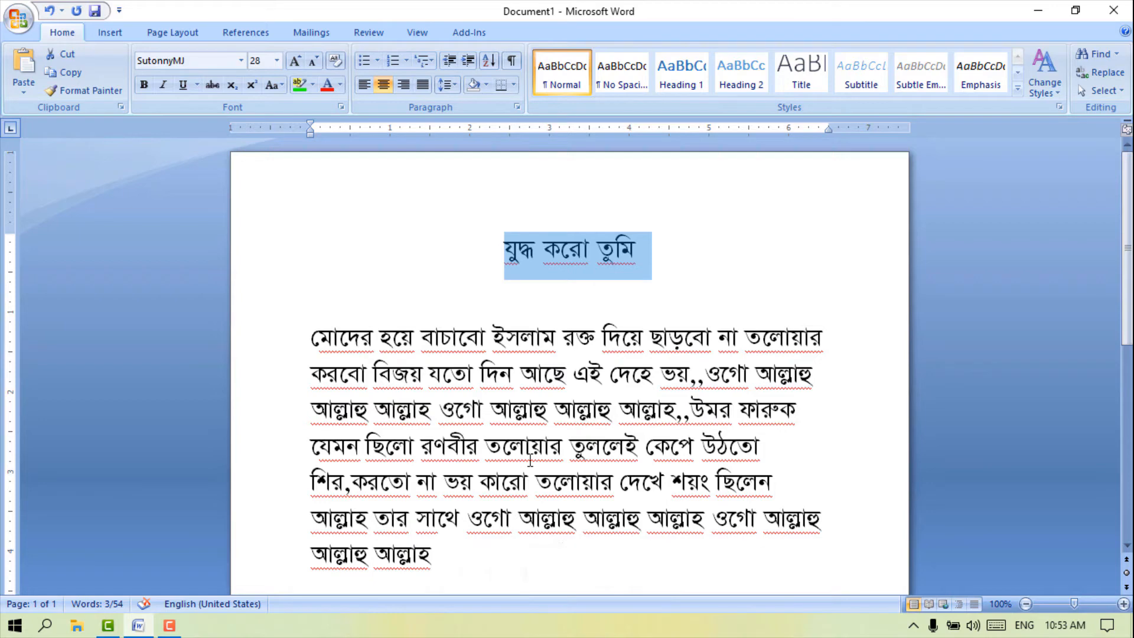
pyautogui.hotkey('ctrl', 'l')
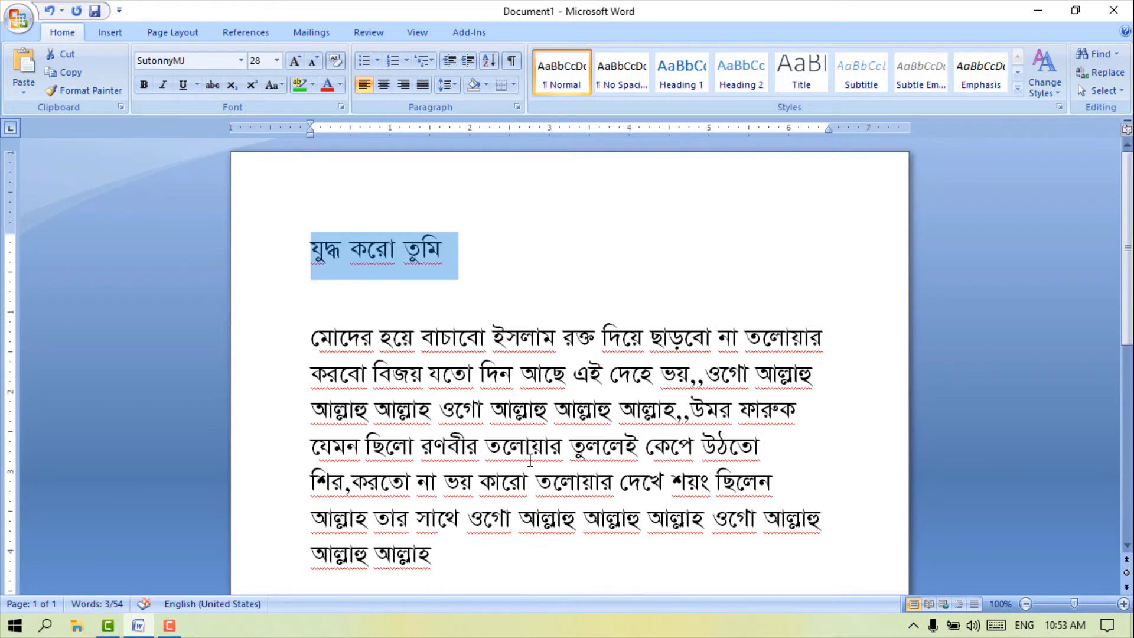
# Switch the heading among right, centered and left alignment repeatedly, finish on left, and place the cursor before মোদের.
pyautogui.hotkey('ctrl', 'r')
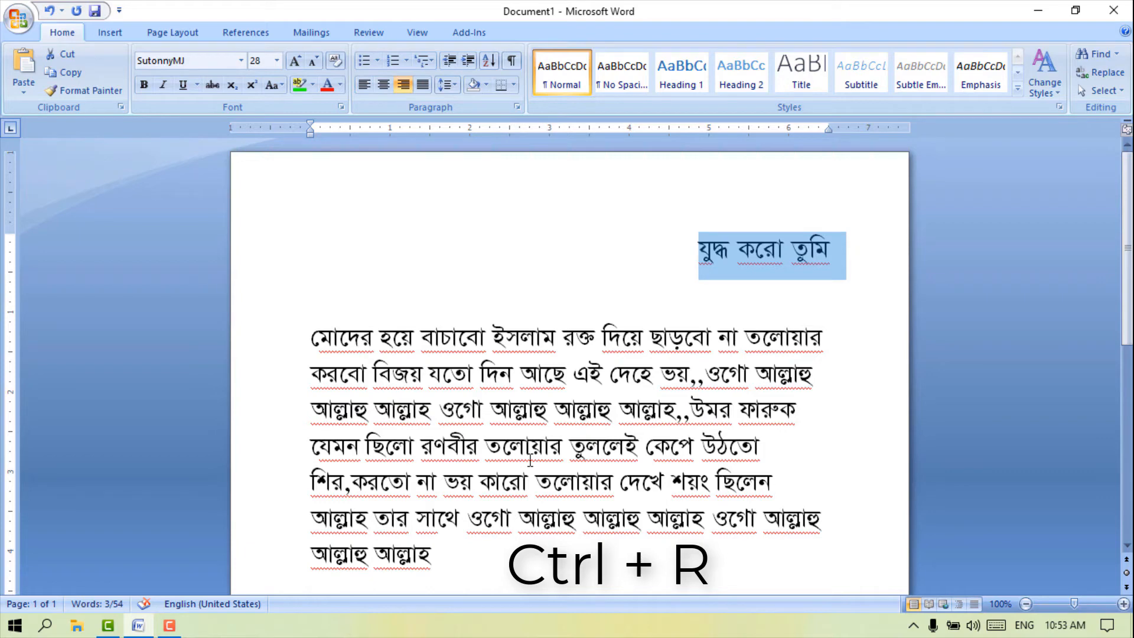
pyautogui.hotkey('ctrl', 'l')
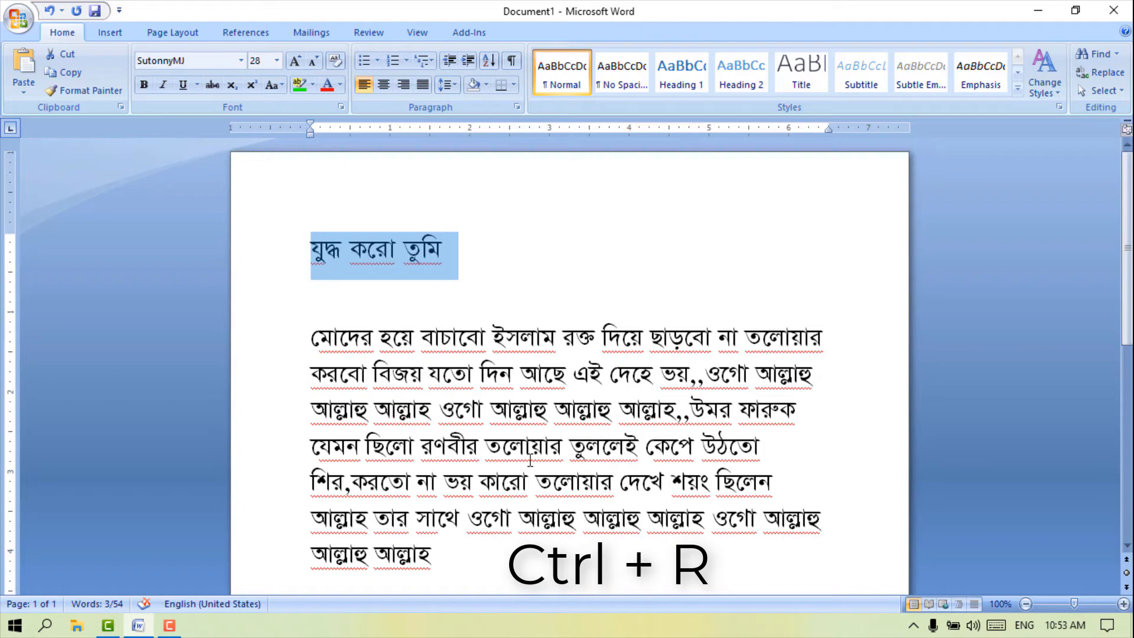
pyautogui.hotkey('ctrl', 'r')
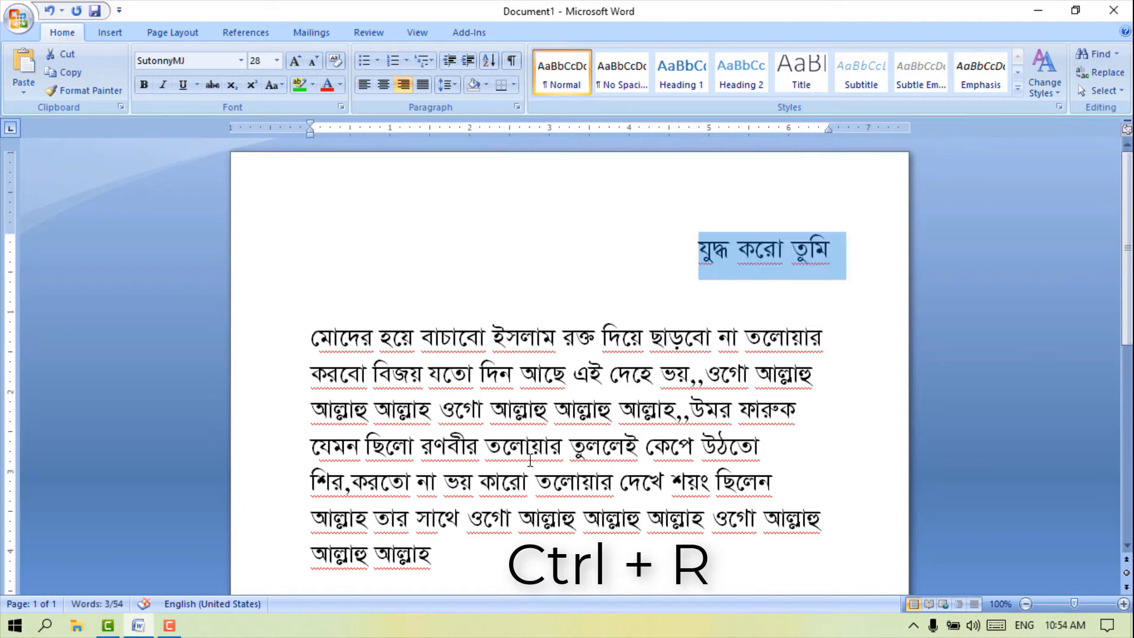
pyautogui.hotkey('ctrl', 'e')
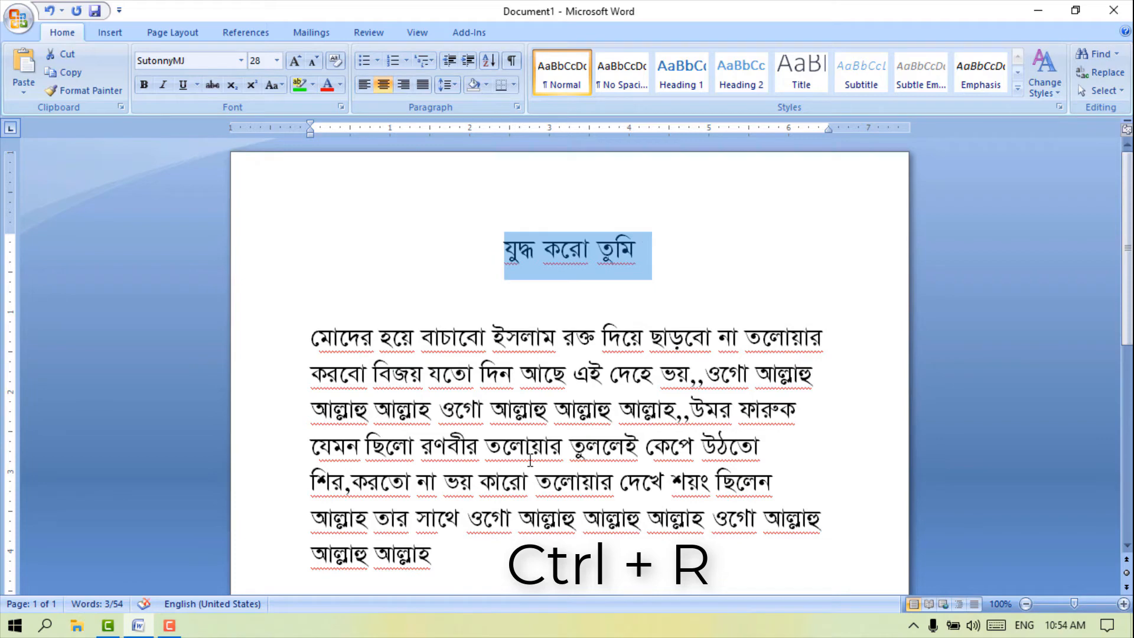
pyautogui.hotkey('ctrl', 'l')
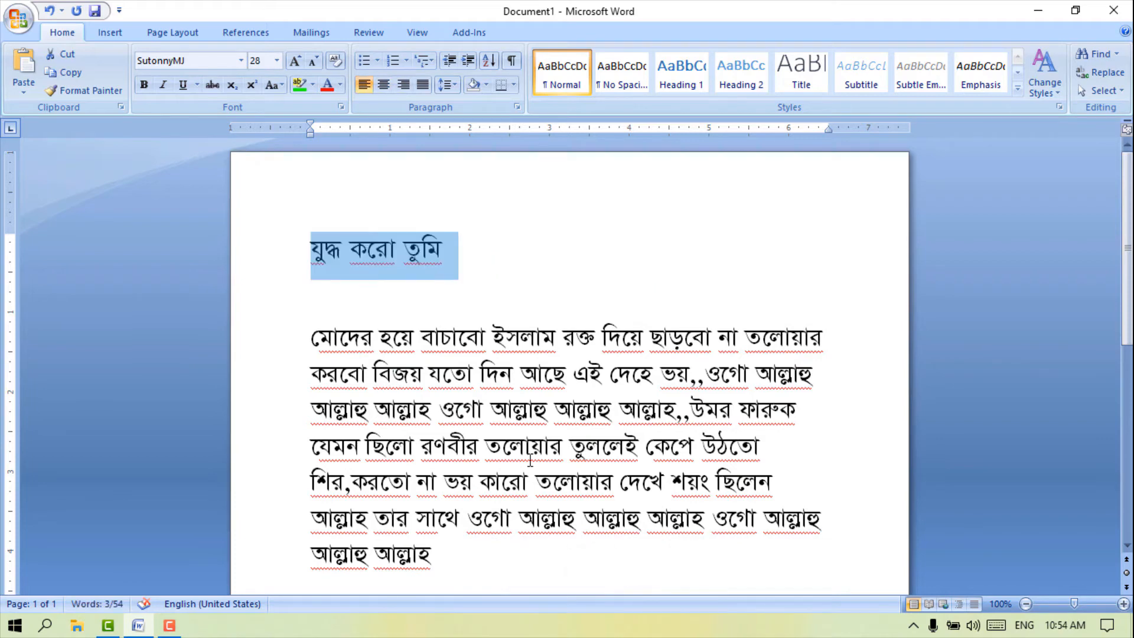
pyautogui.hotkey('ctrl', 'r')
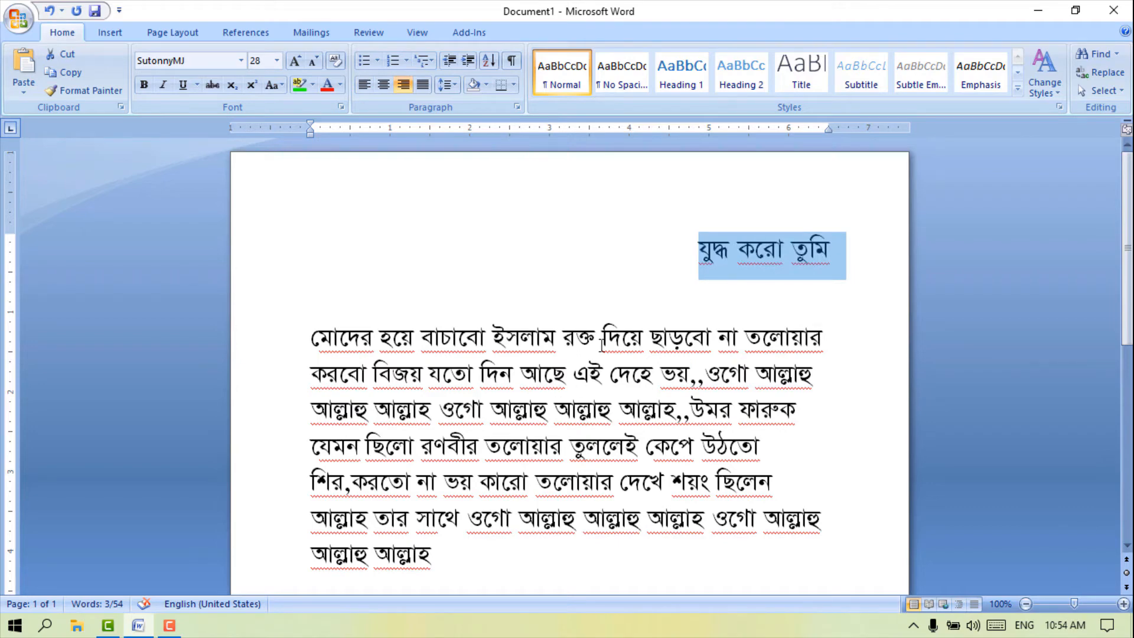
pyautogui.hotkey('ctrl', 'e')
pyautogui.hotkey('ctrl', 'l')
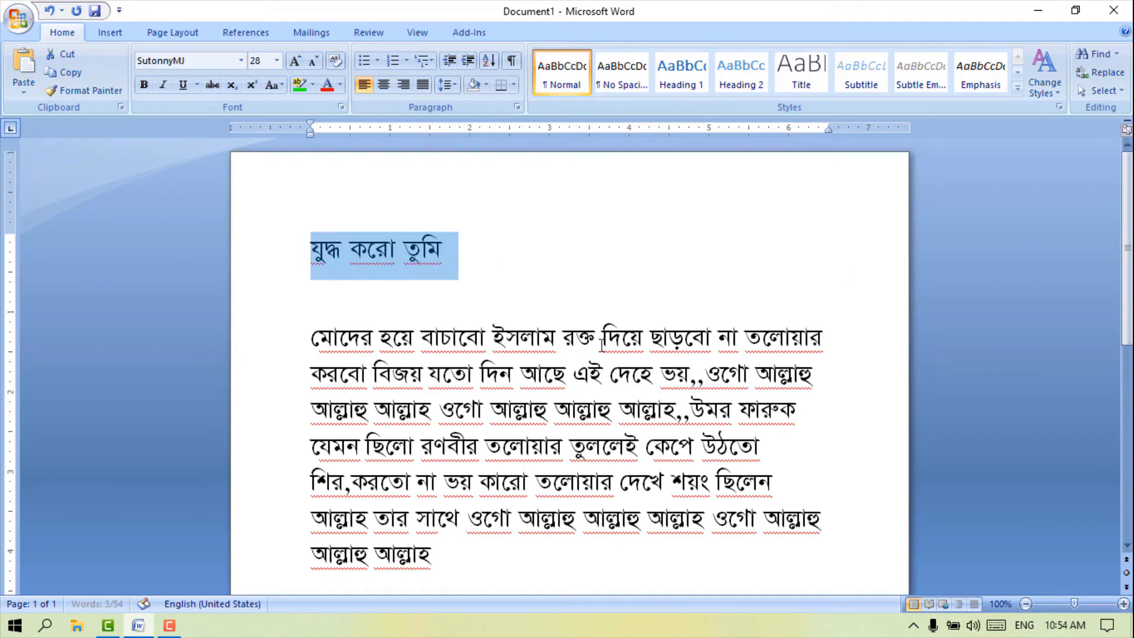
pyautogui.click(312, 338)
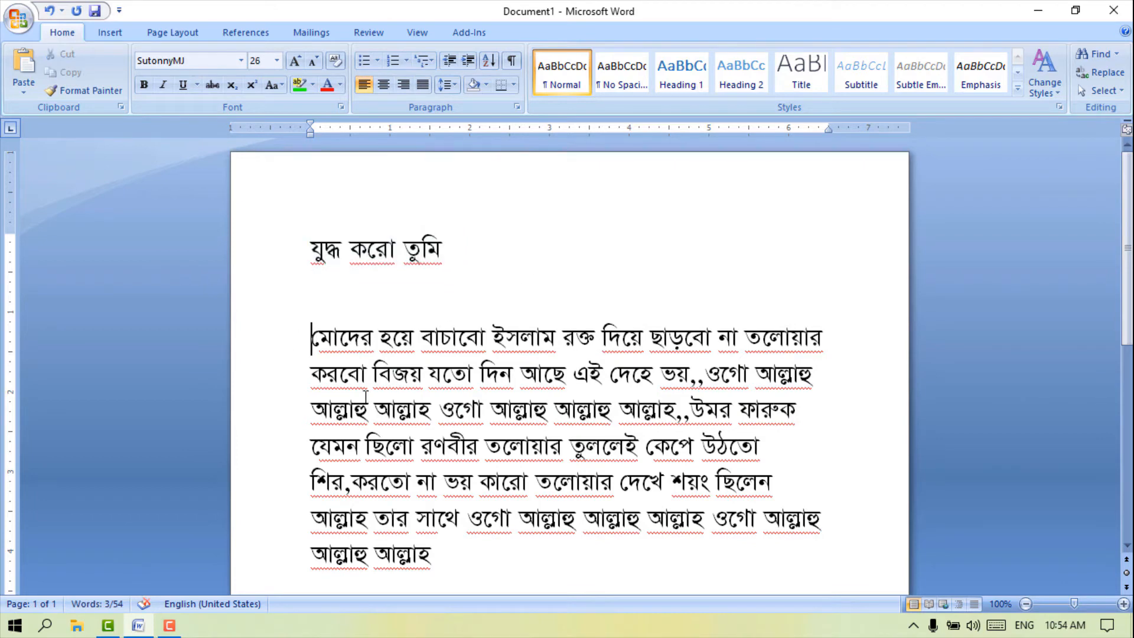
# Join the heading line to the paragraph below it and justify the whole text.
pyautogui.press('BackSpace')
pyautogui.press('BackSpace')
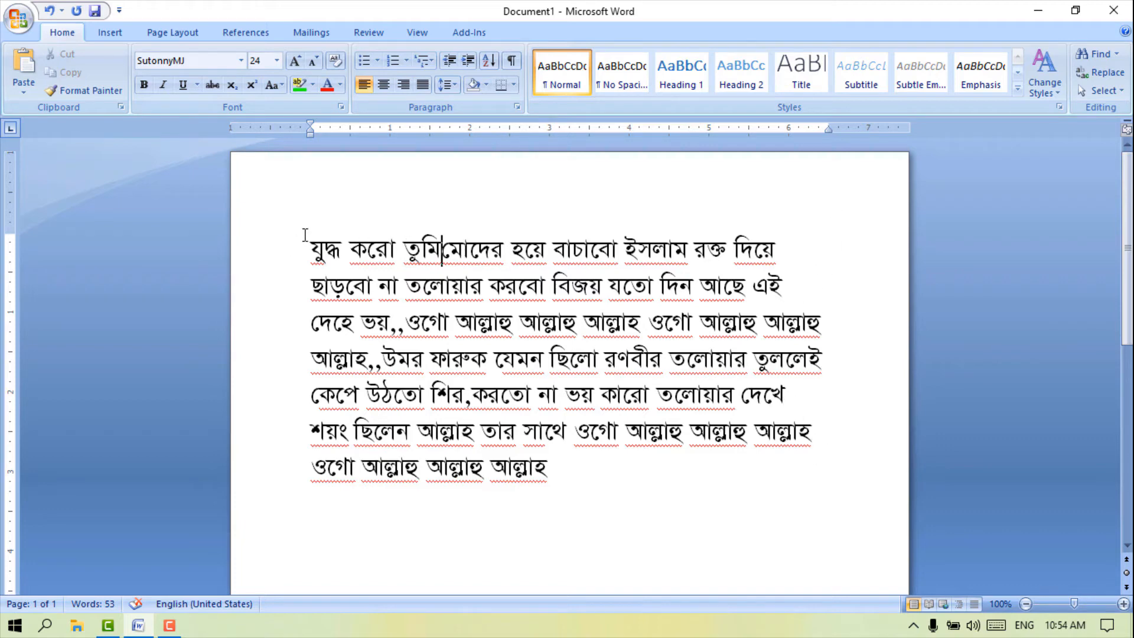
pyautogui.moveTo(305, 235); pyautogui.dragTo(545, 480)
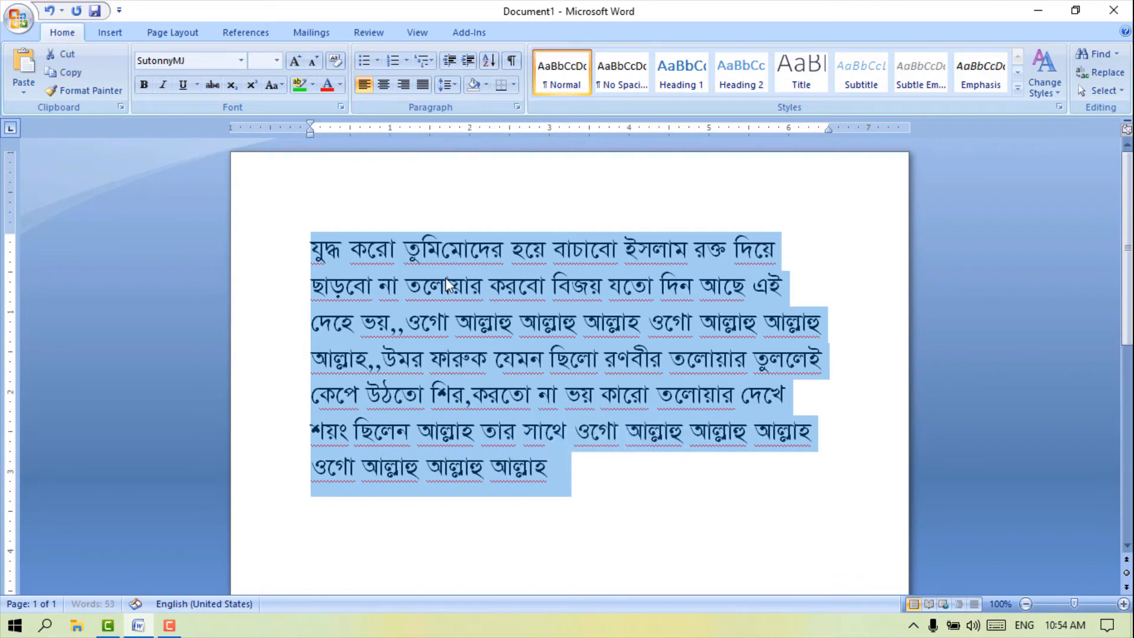
pyautogui.click(427, 86)
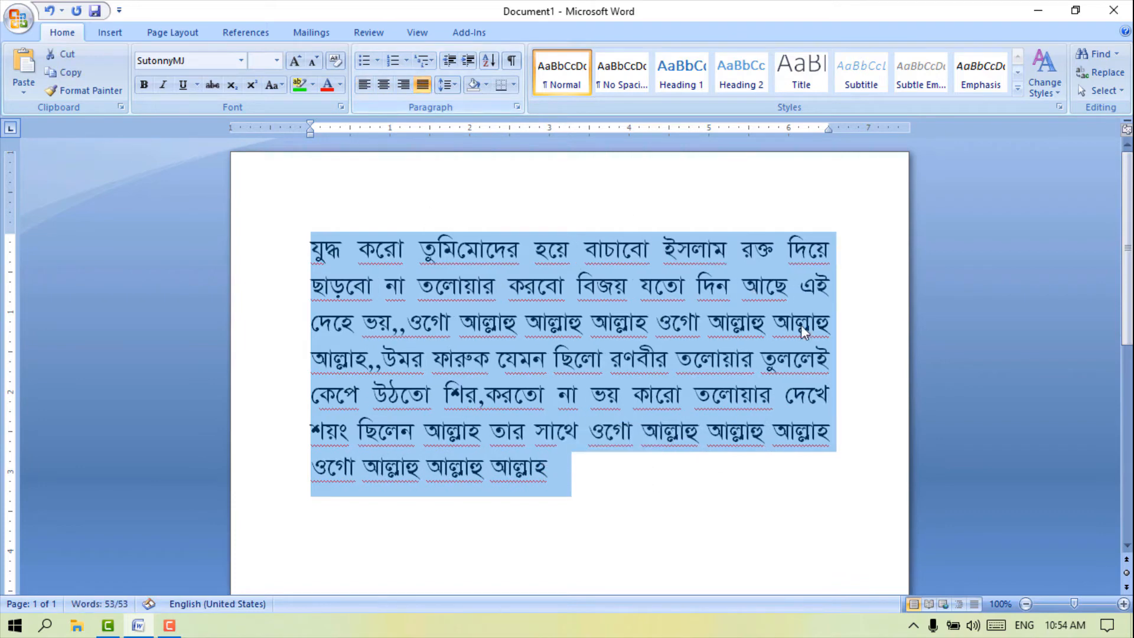
pyautogui.click(868, 390)
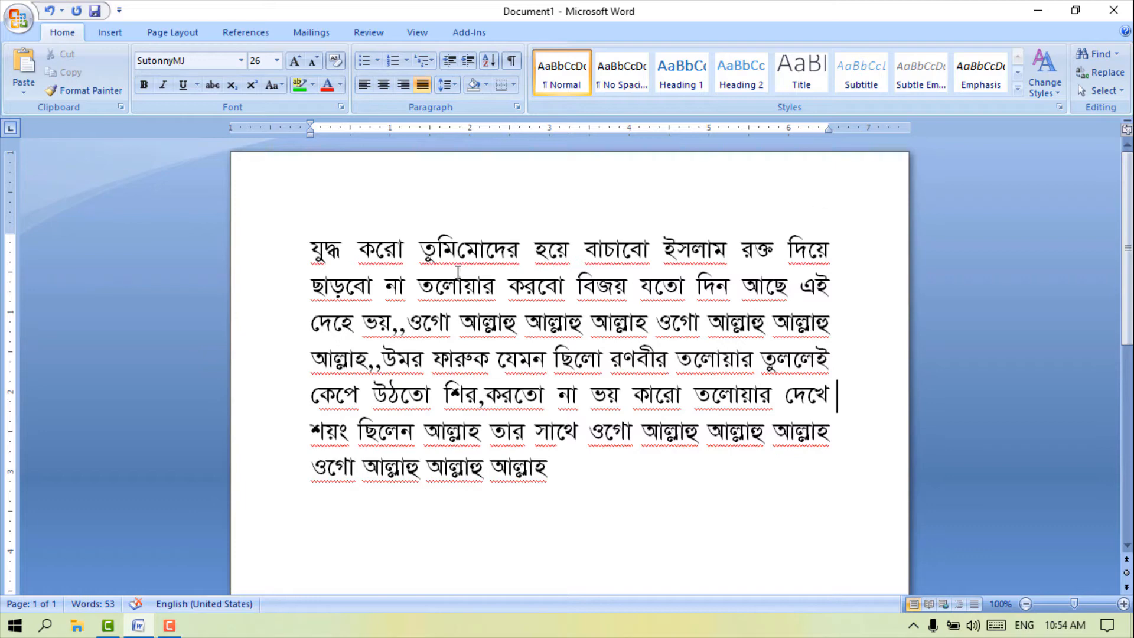
# Toggle the whole paragraph between left and justified alignment several times, ending justified, and place the cursor on the empty line below.
pyautogui.moveTo(306, 239); pyautogui.dragTo(324, 289)
pyautogui.moveTo(389, 346); pyautogui.dragTo(553, 467)
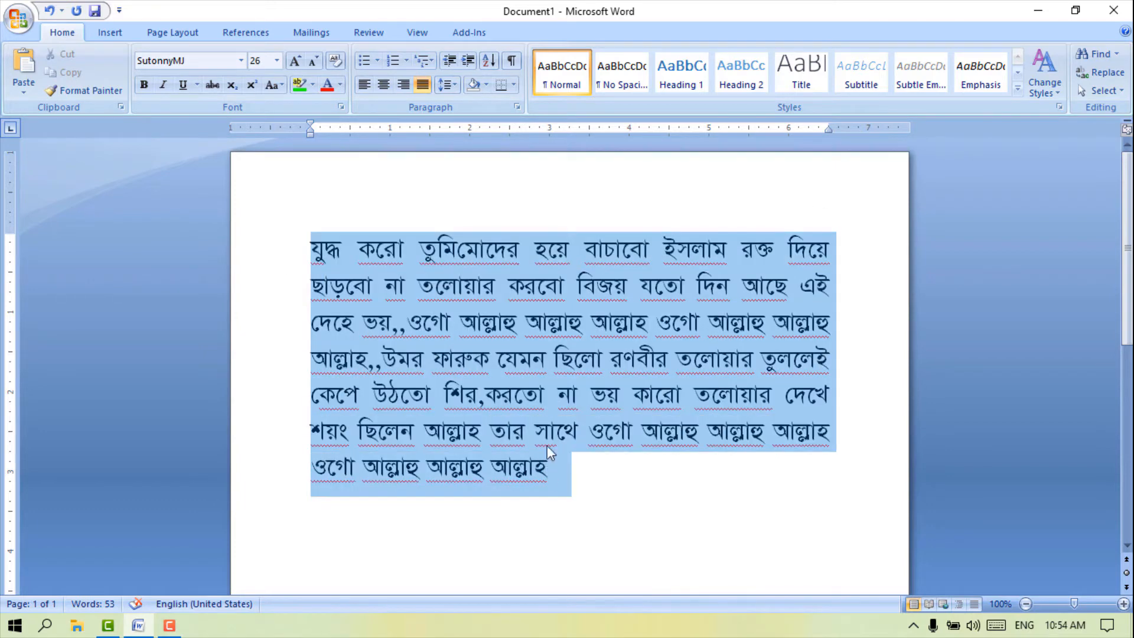
pyautogui.click(422, 84)
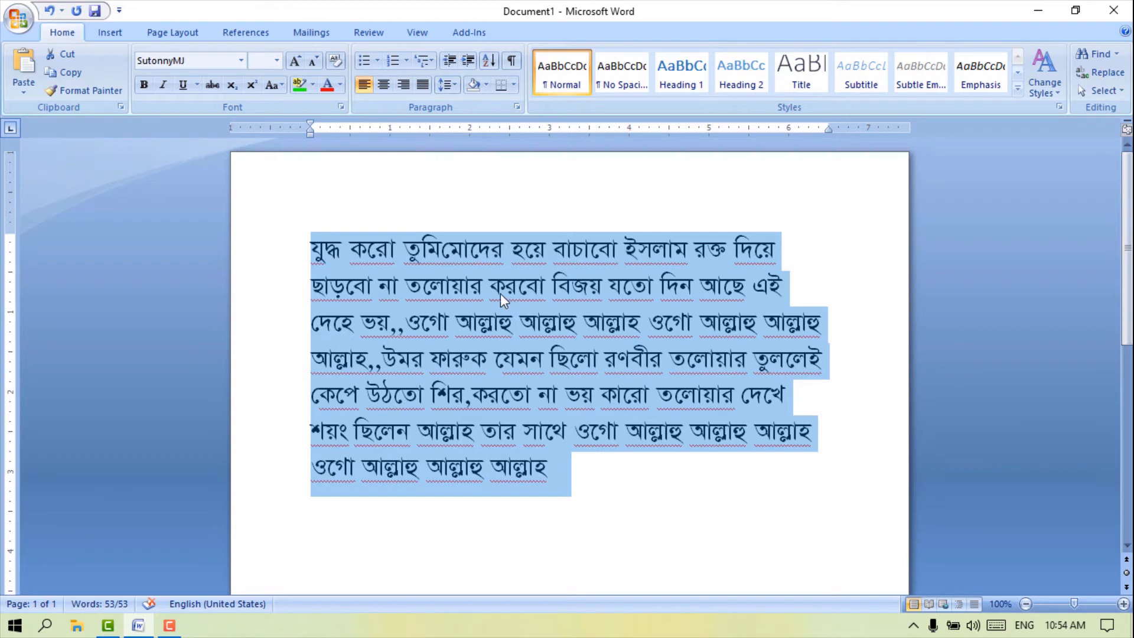
pyautogui.hotkey('ctrl', 'j')
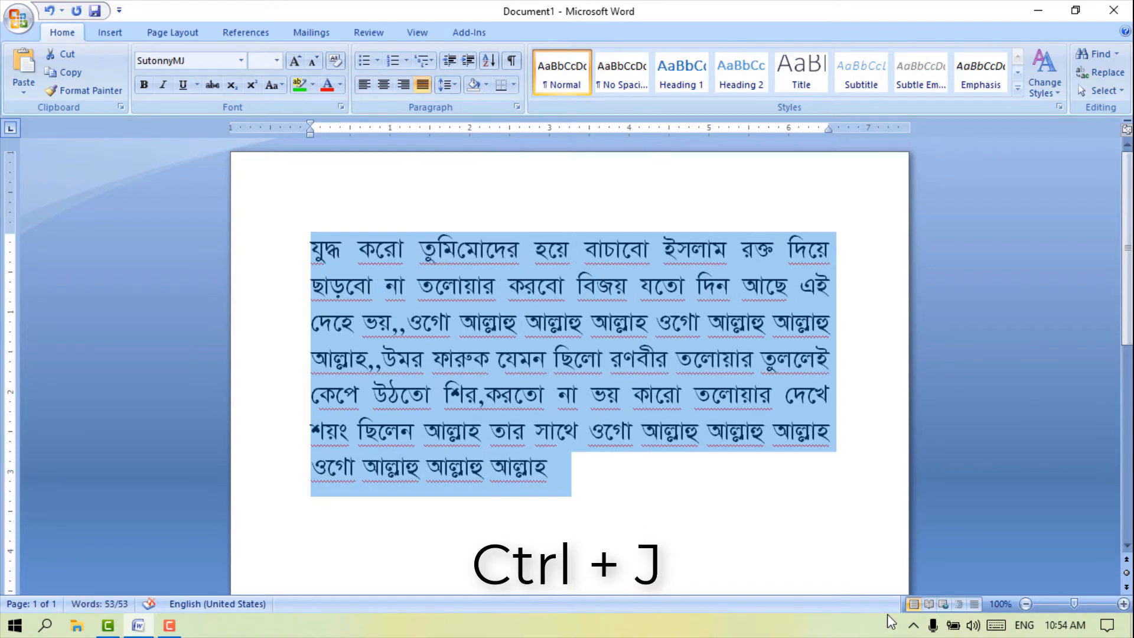
pyautogui.hotkey('ctrl', 'j')
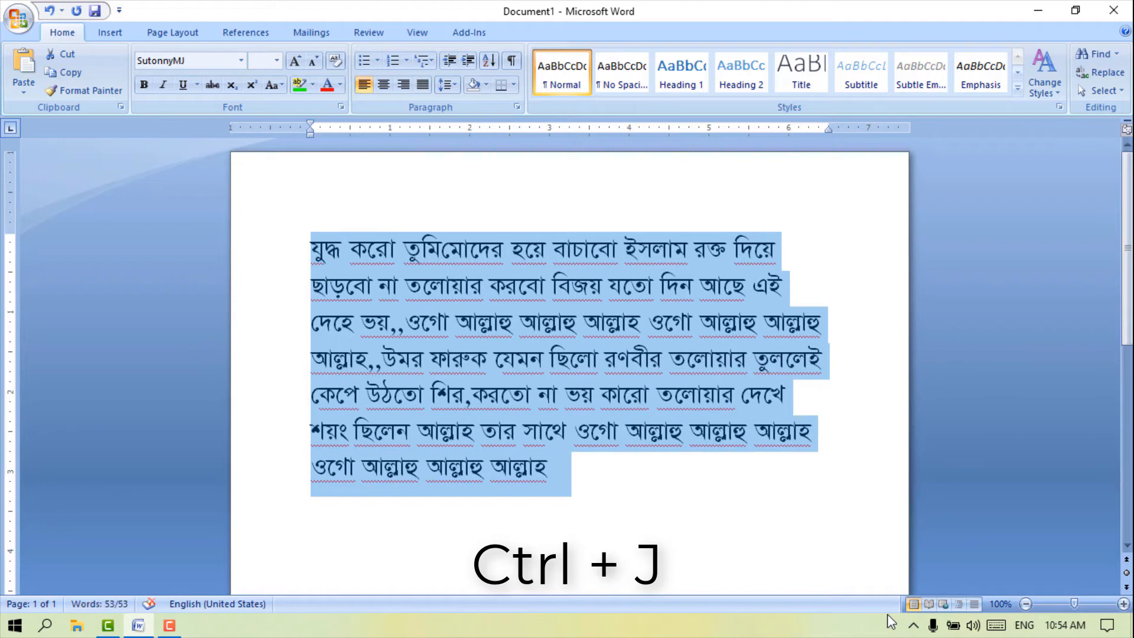
pyautogui.hotkey('ctrl', 'j')
pyautogui.hotkey('ctrl', 'j')
pyautogui.hotkey('ctrl', 'j')
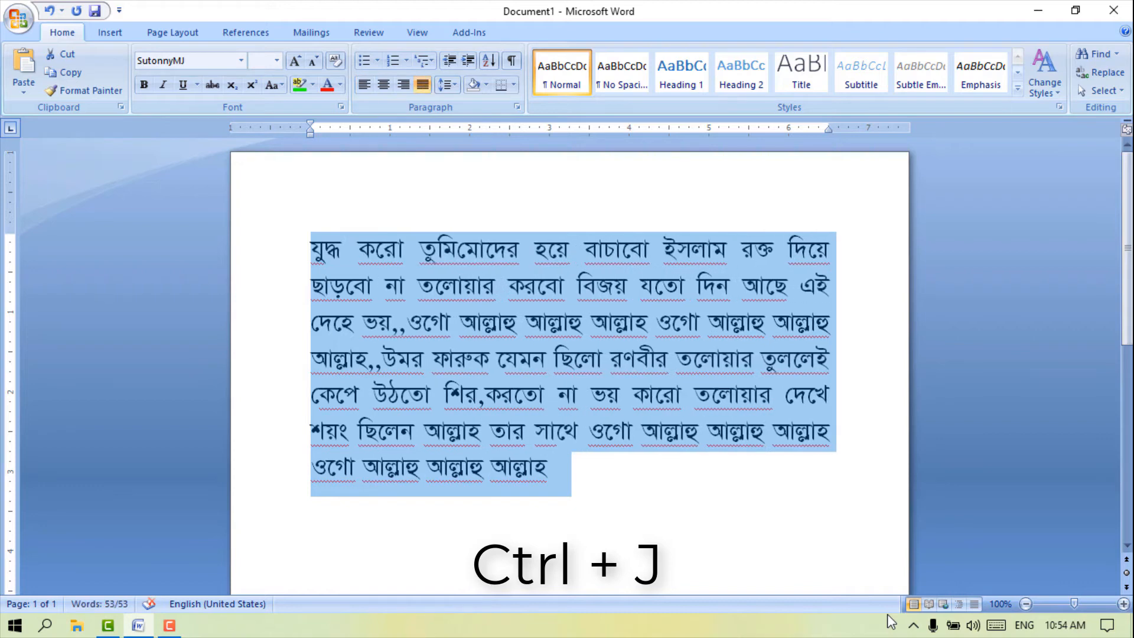
pyautogui.hotkey('ctrl', 'j')
pyautogui.hotkey('ctrl', 'j')
pyautogui.click(667, 502)
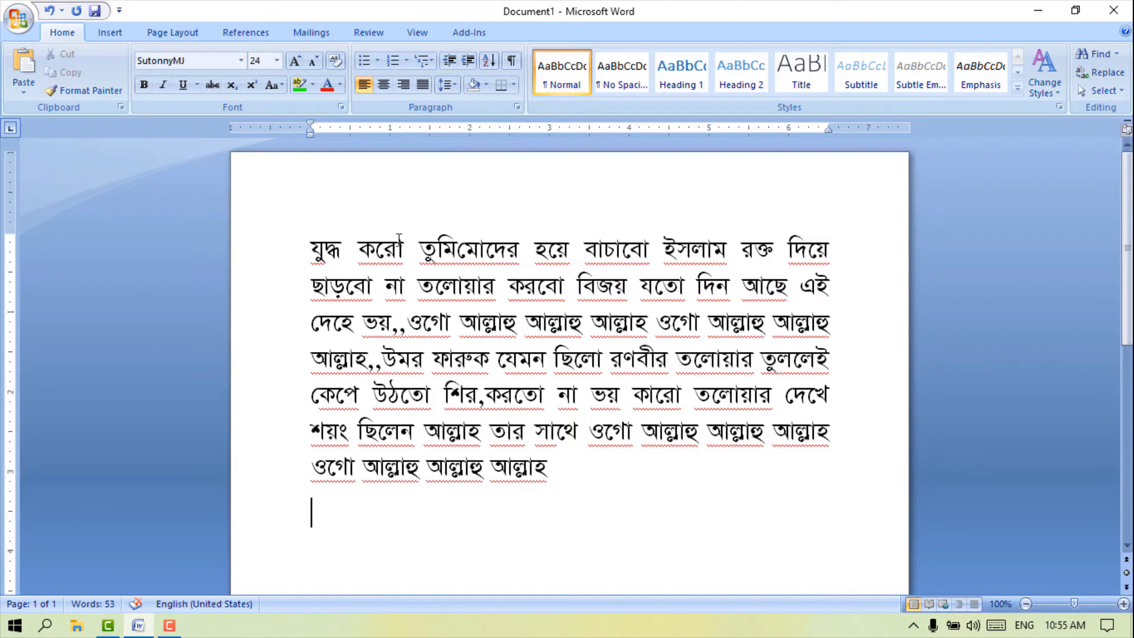
# Open the recent document Freelancer.com emage.docx, find the word must in it, and close the search.
pyautogui.click(18, 18)
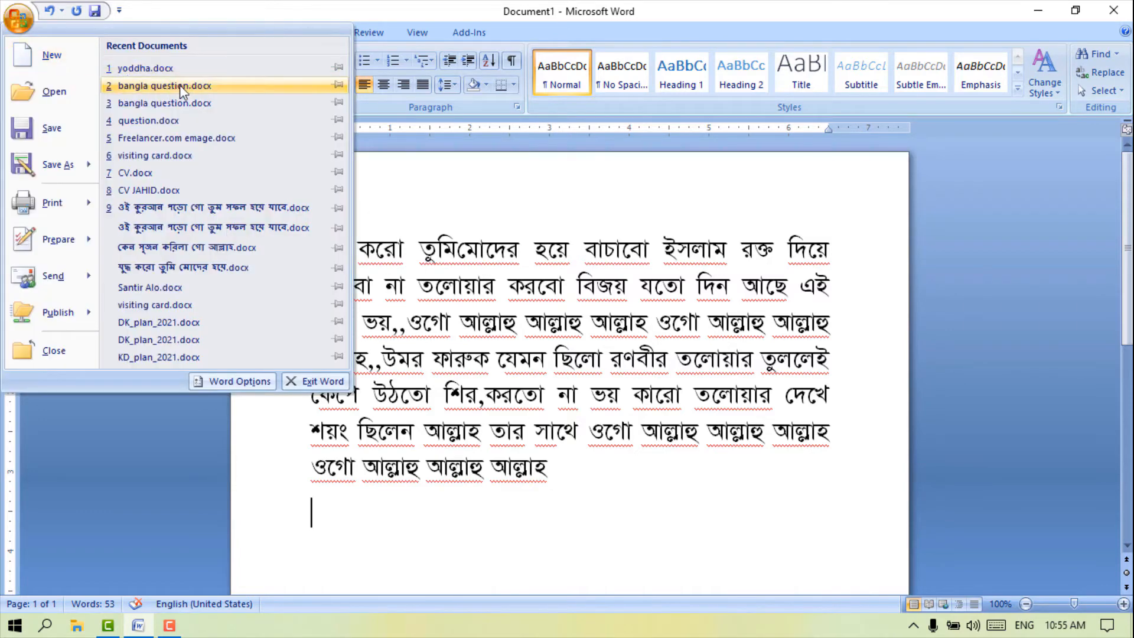
pyautogui.click(247, 135)
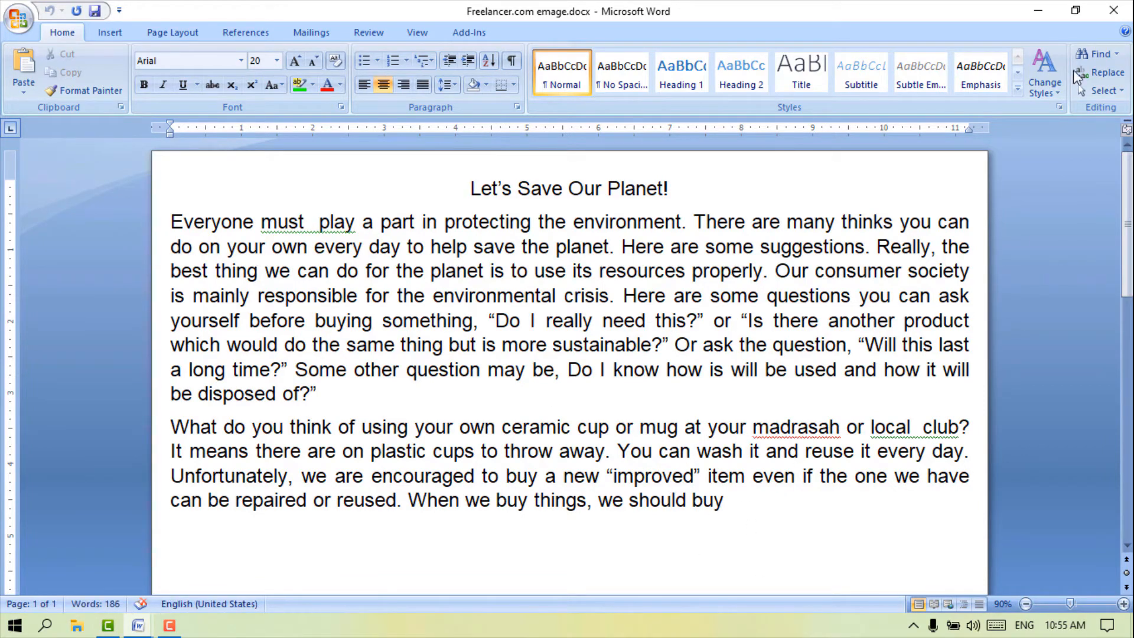
pyautogui.click(1116, 53)
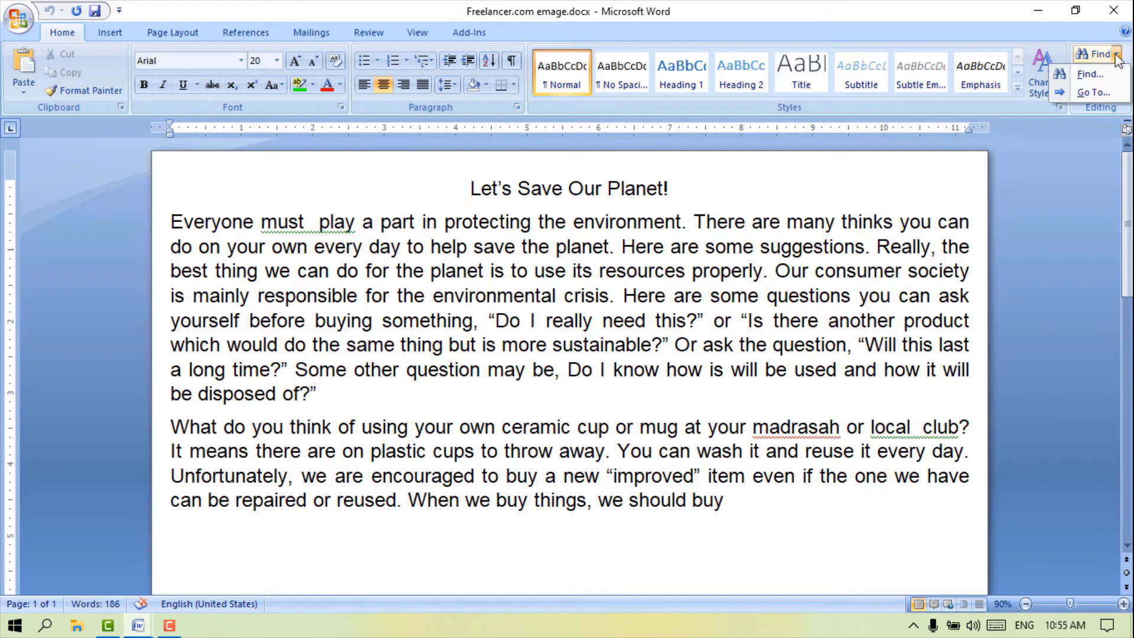
pyautogui.click(1090, 74)
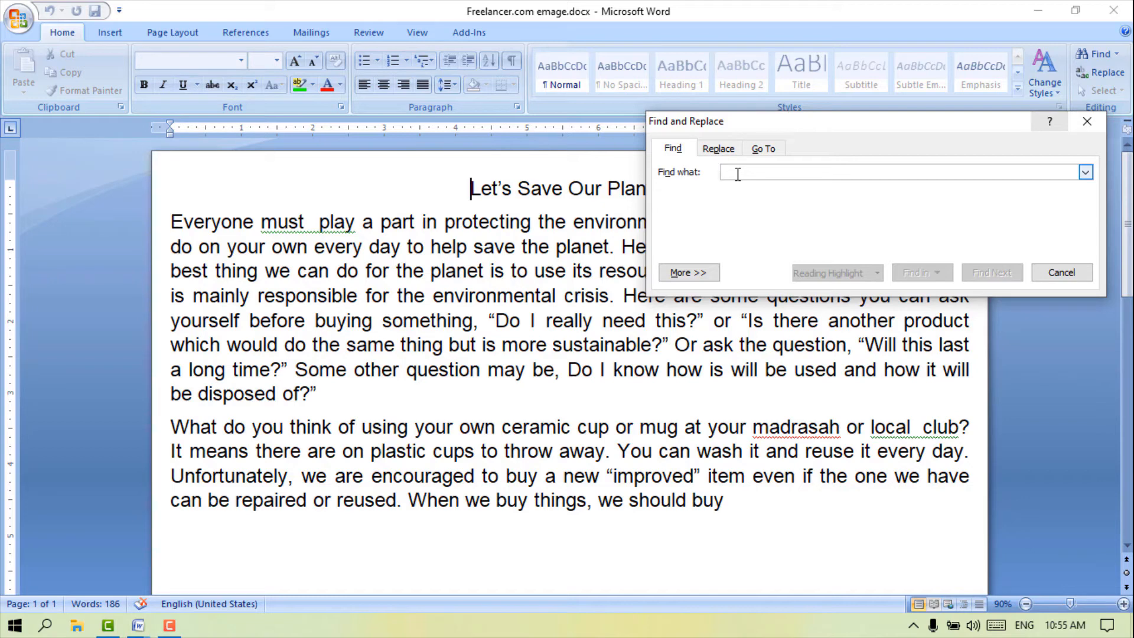
pyautogui.write('must')
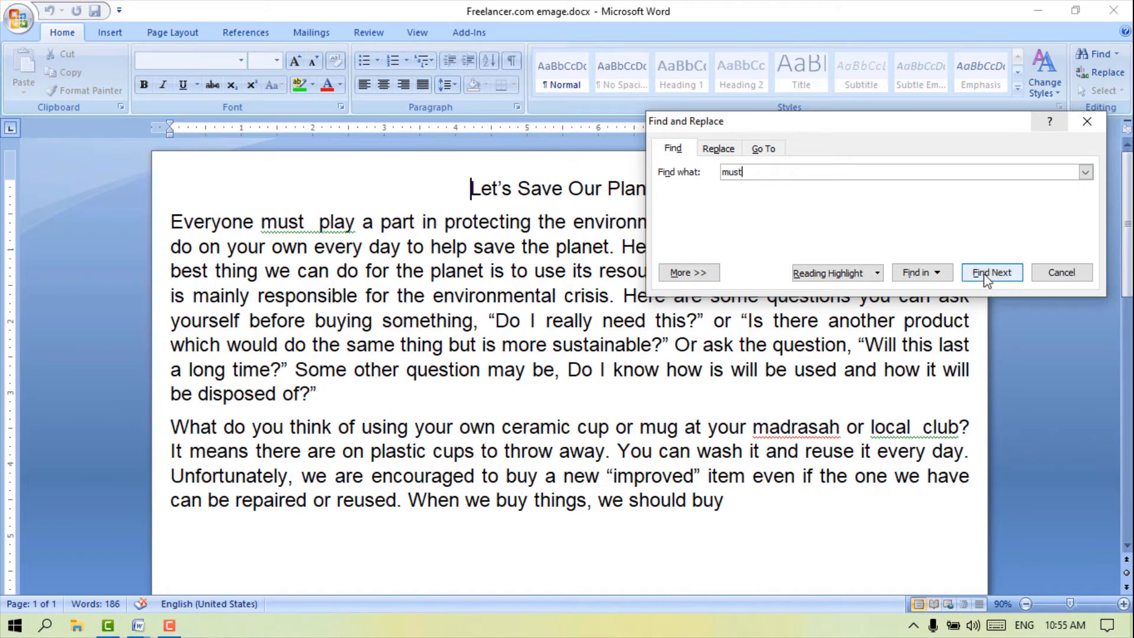
pyautogui.click(986, 273)
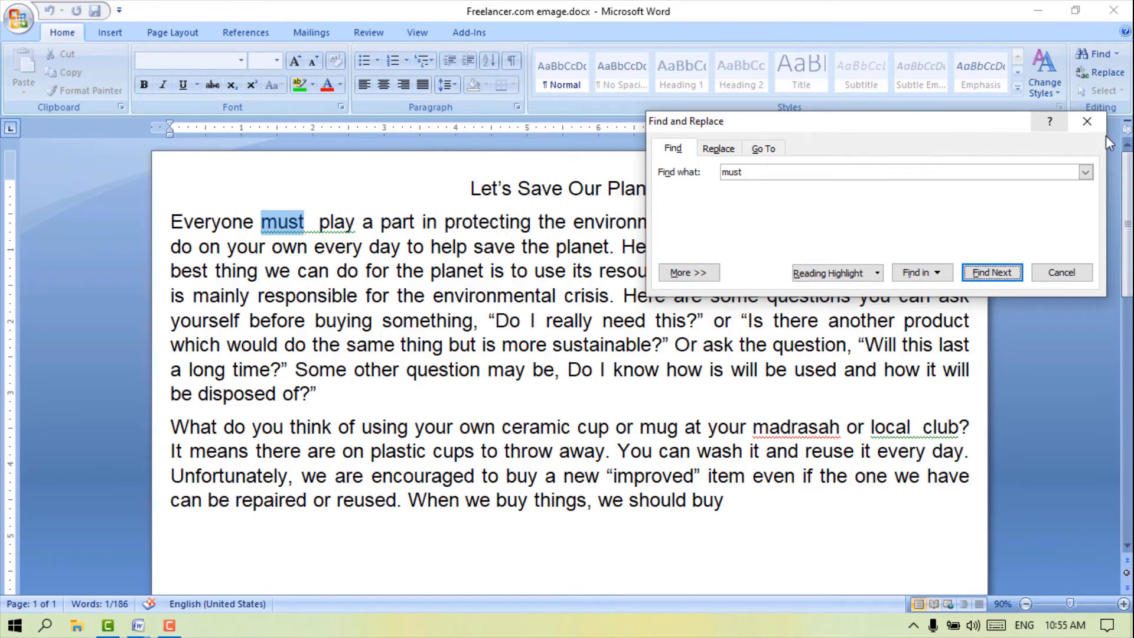
pyautogui.click(1087, 121)
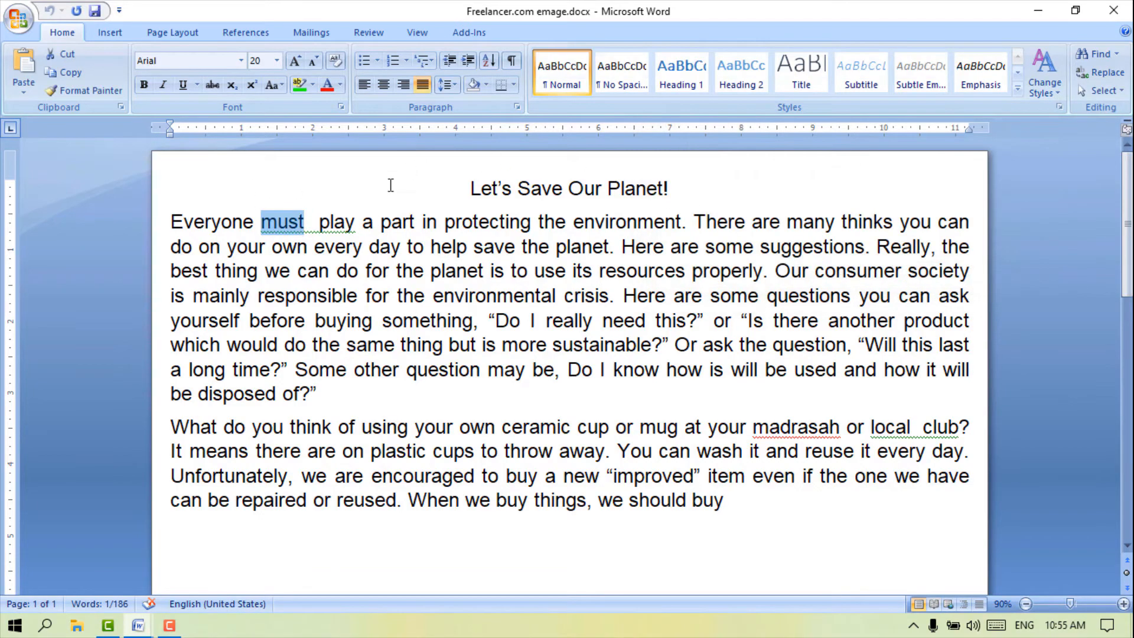
# Return to the document start, search for Some, close the search, and place the cursor at the end of the first paragraph.
pyautogui.hotkey('ctrl', 'Home')
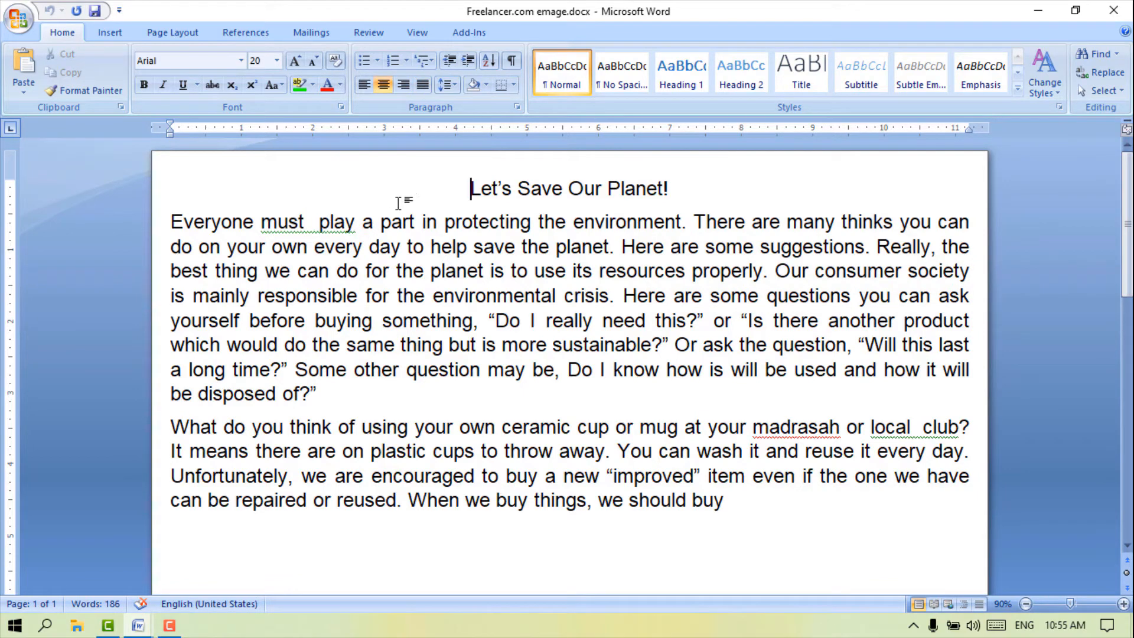
pyautogui.hotkey('ctrl', 'f')
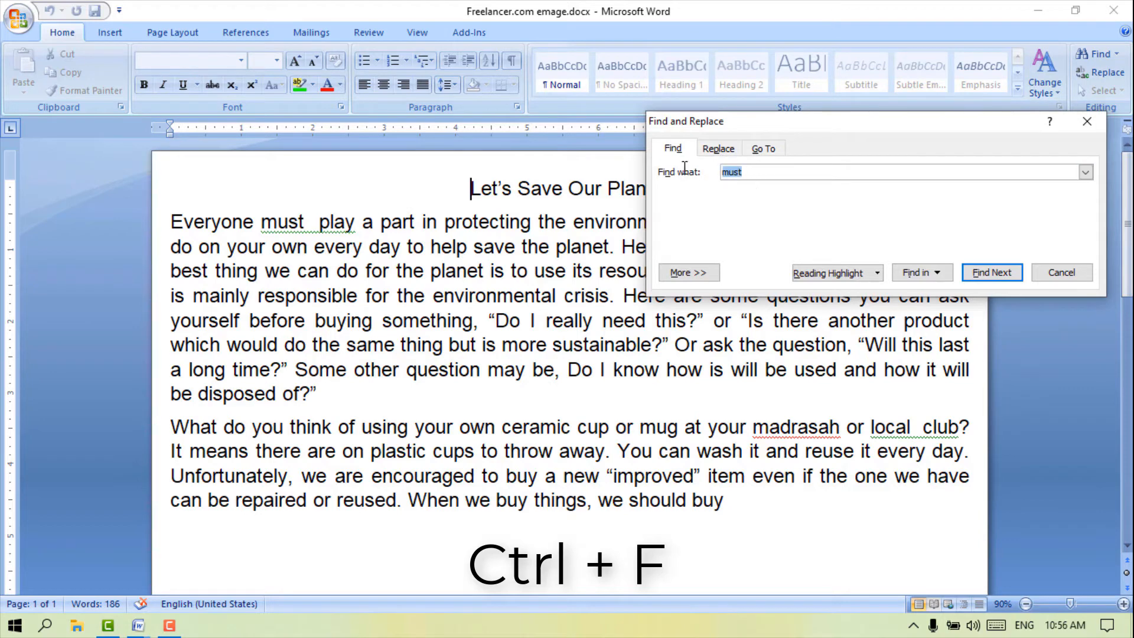
pyautogui.press('BackSpace')
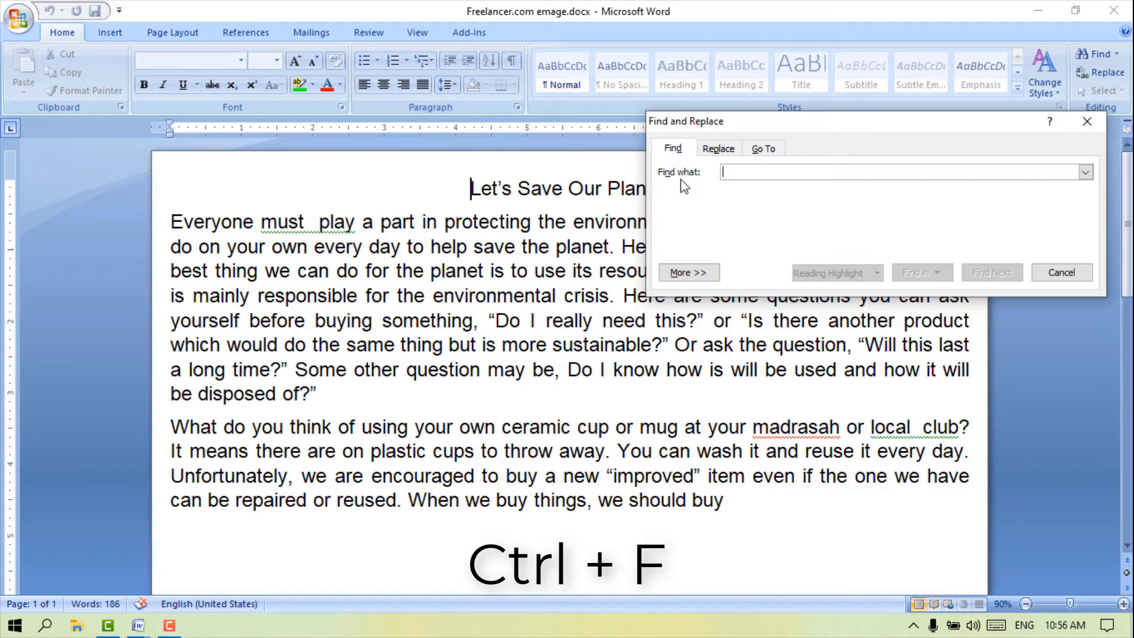
pyautogui.write('Some')
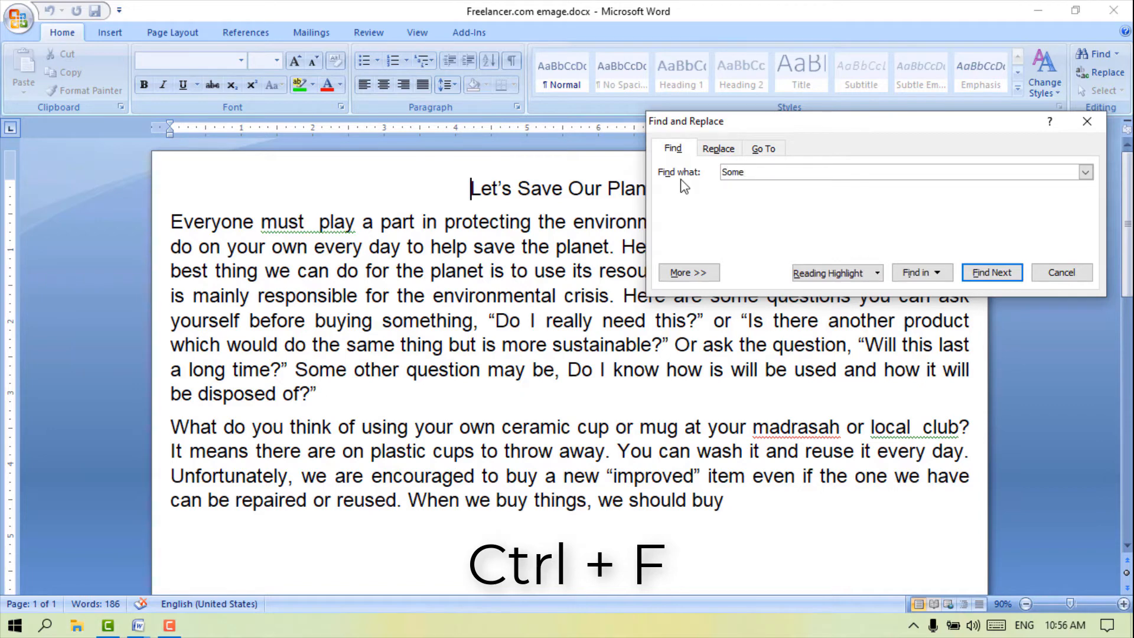
pyautogui.click(987, 276)
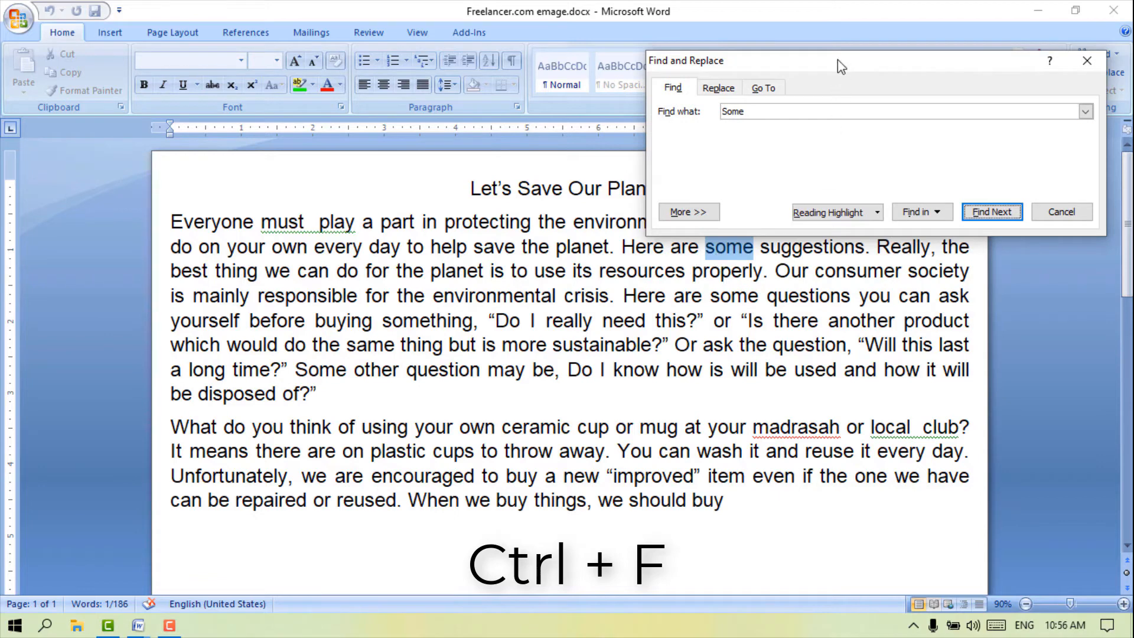
pyautogui.moveTo(845, 61); pyautogui.dragTo(759, 401)
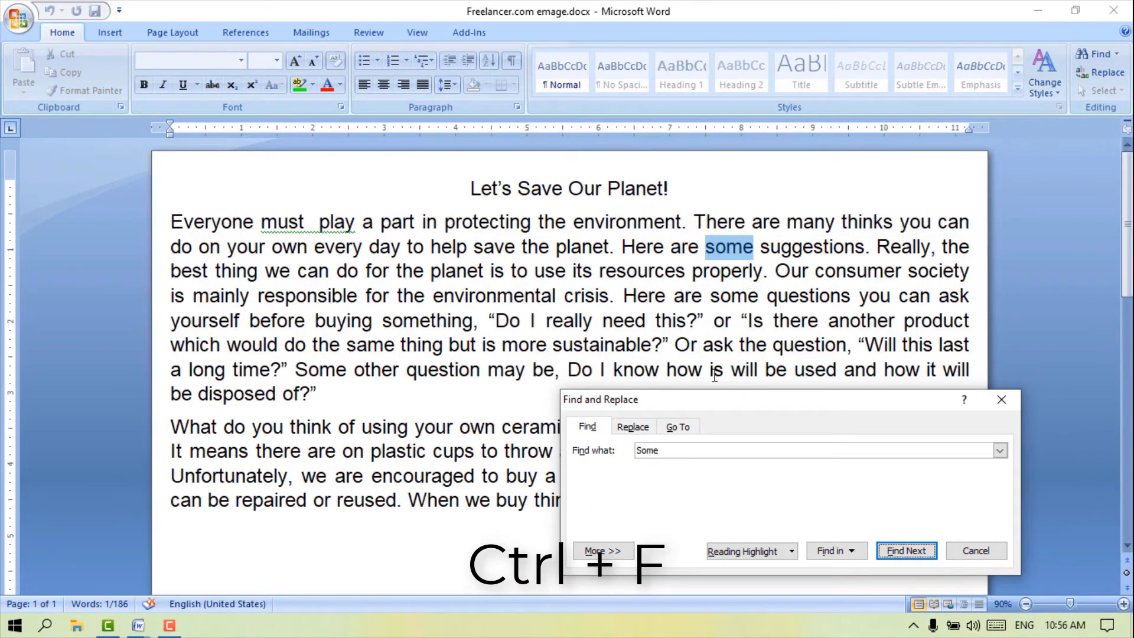
pyautogui.moveTo(709, 399); pyautogui.dragTo(658, 240)
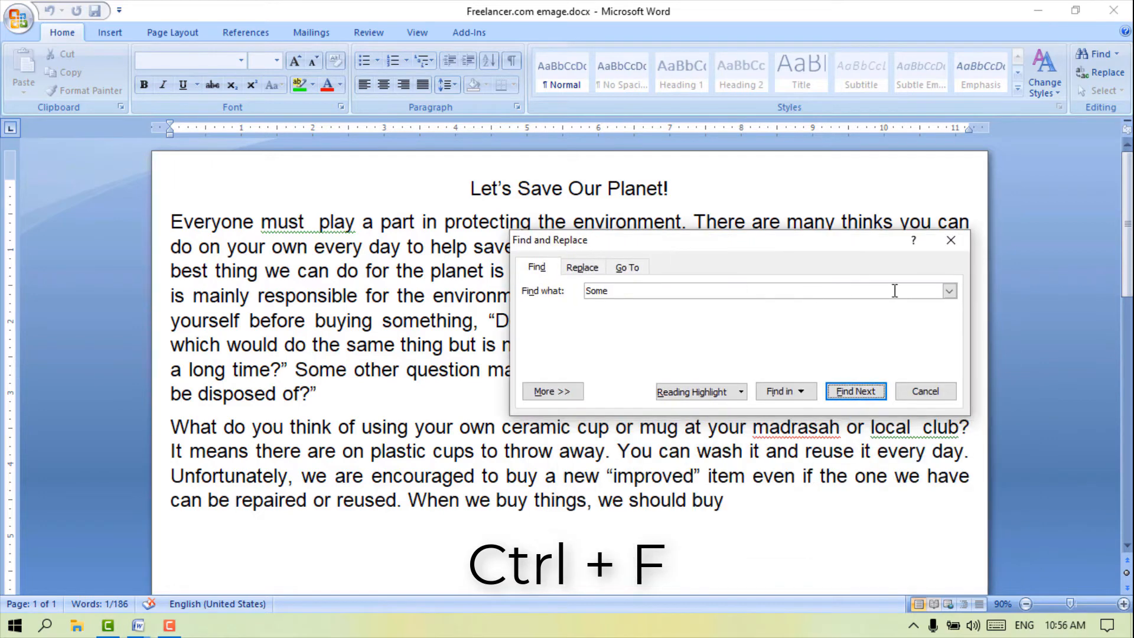
pyautogui.click(951, 241)
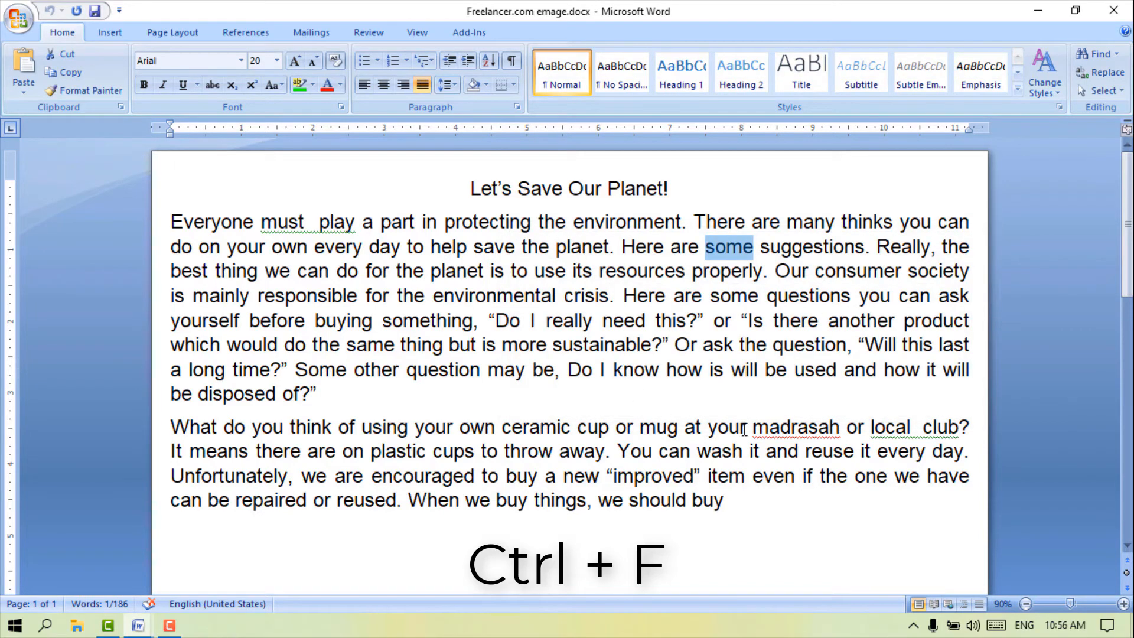
pyautogui.click(676, 399)
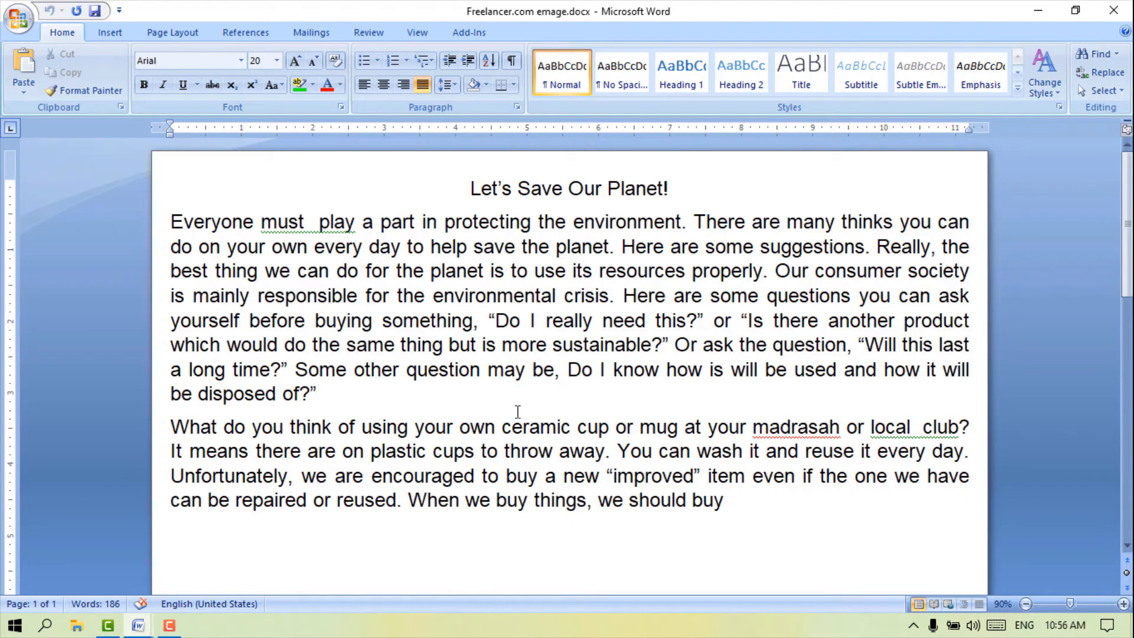
pyautogui.press('F1')
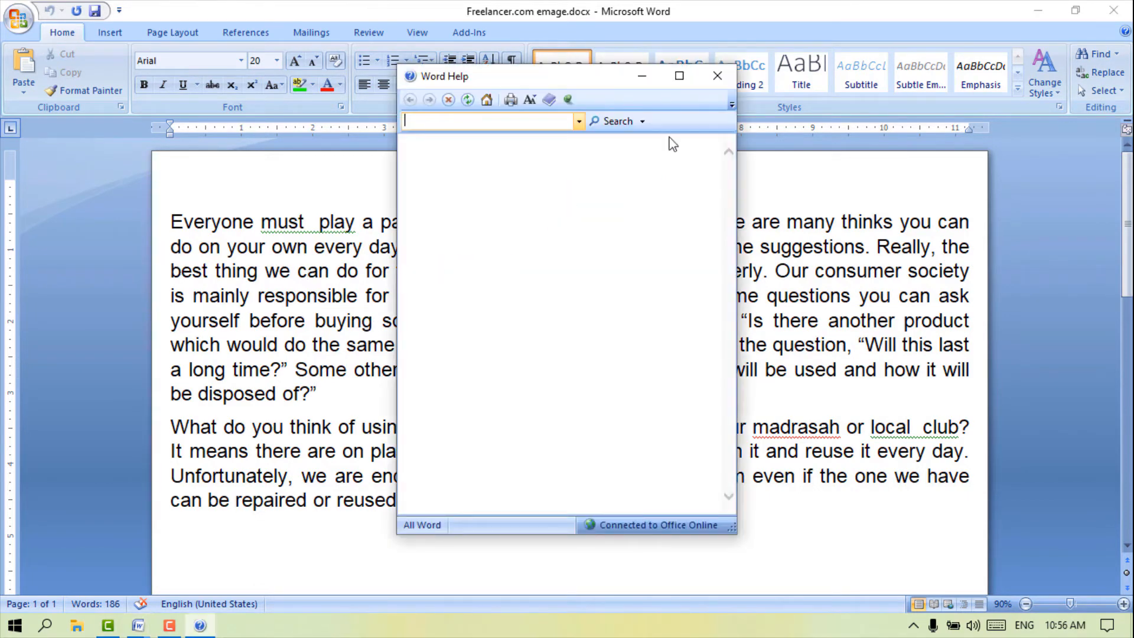
pyautogui.click(717, 74)
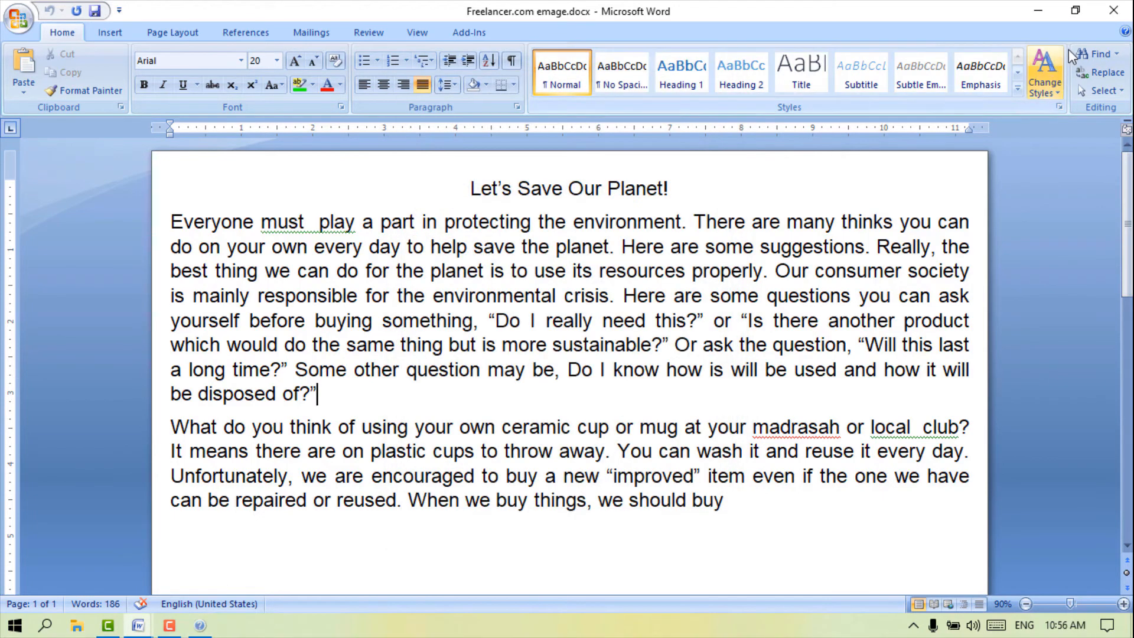
# Set up a replacement of Some with a person's name, locate the next match, and move the dialog clear of it.
pyautogui.click(1121, 77)
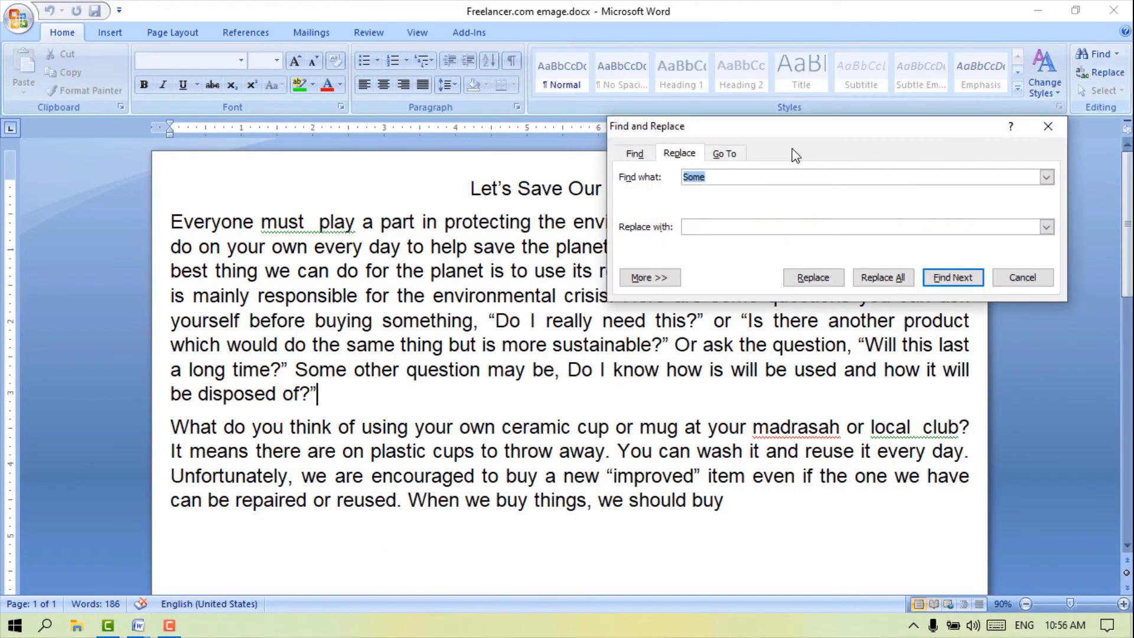
pyautogui.click(707, 182)
pyautogui.click(717, 232)
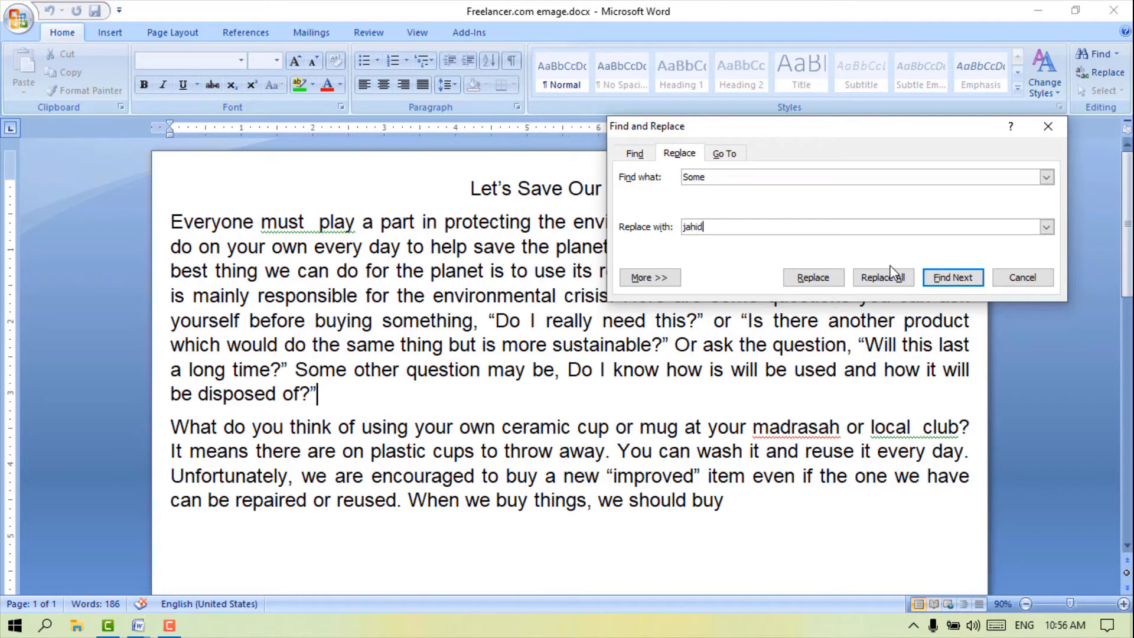
pyautogui.click(828, 279)
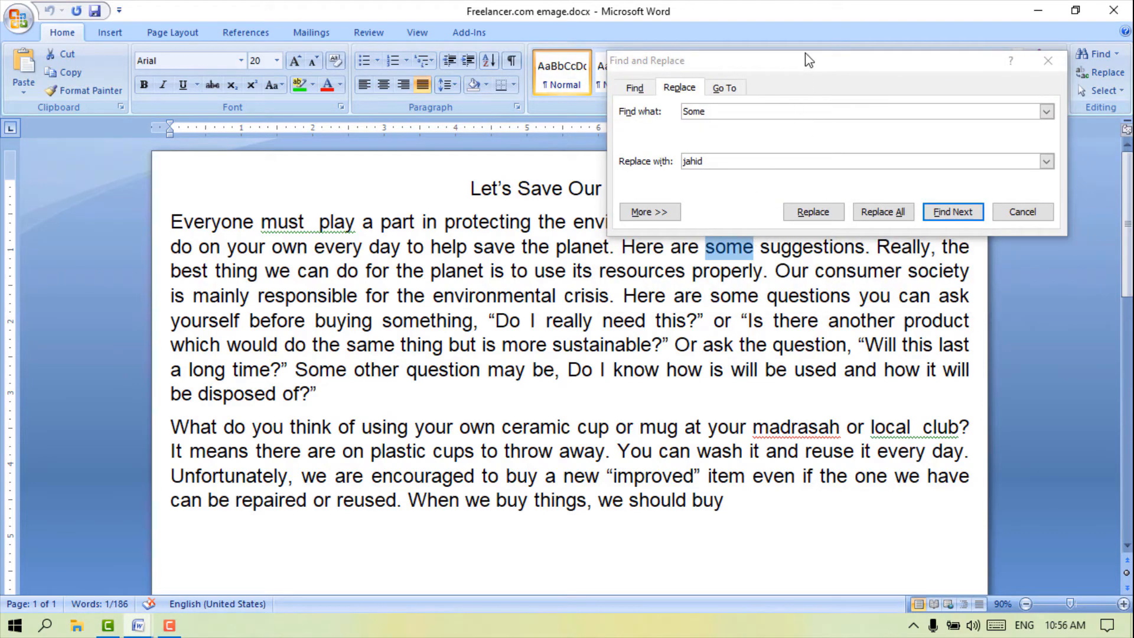
pyautogui.moveTo(806, 54); pyautogui.dragTo(610, 415)
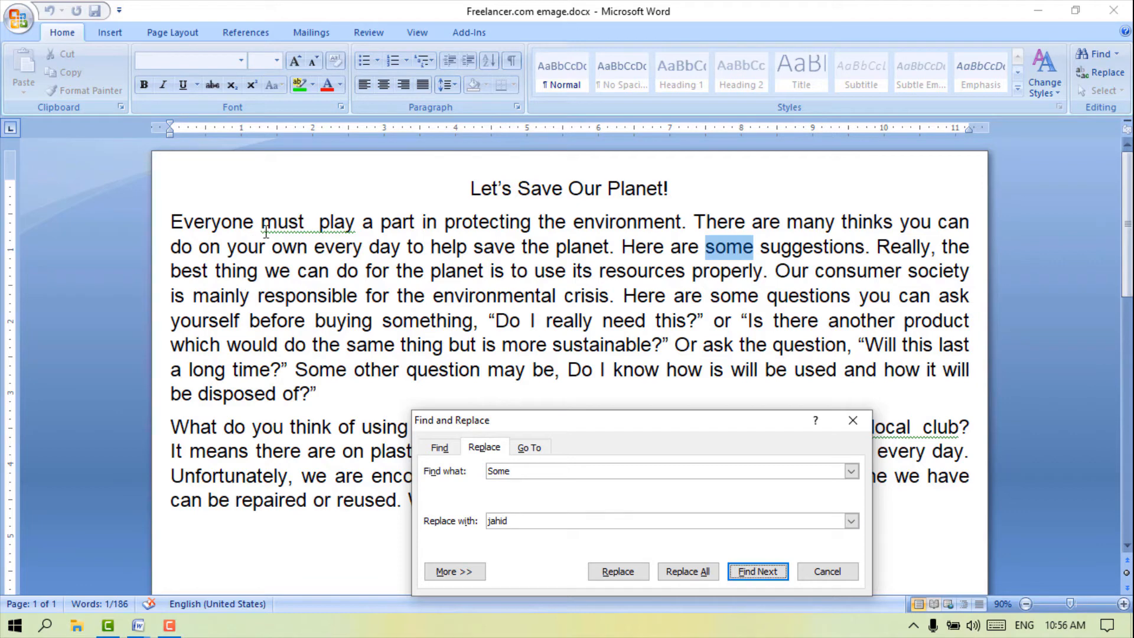
pyautogui.moveTo(617, 424); pyautogui.dragTo(615, 369)
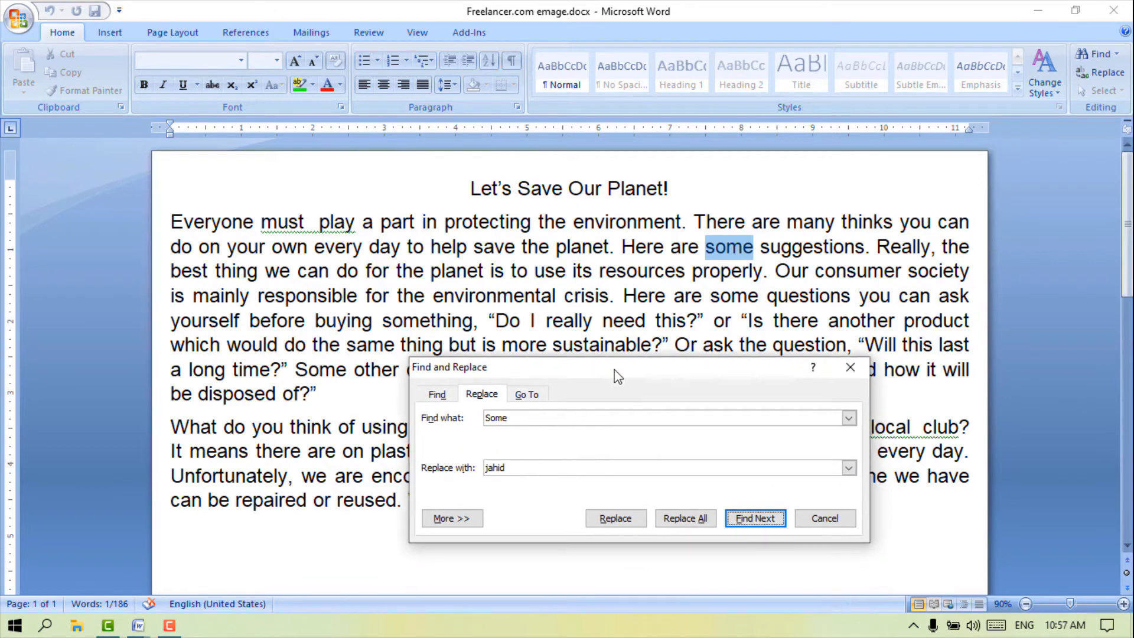
pyautogui.click(517, 416)
pyautogui.doubleClick(518, 416)
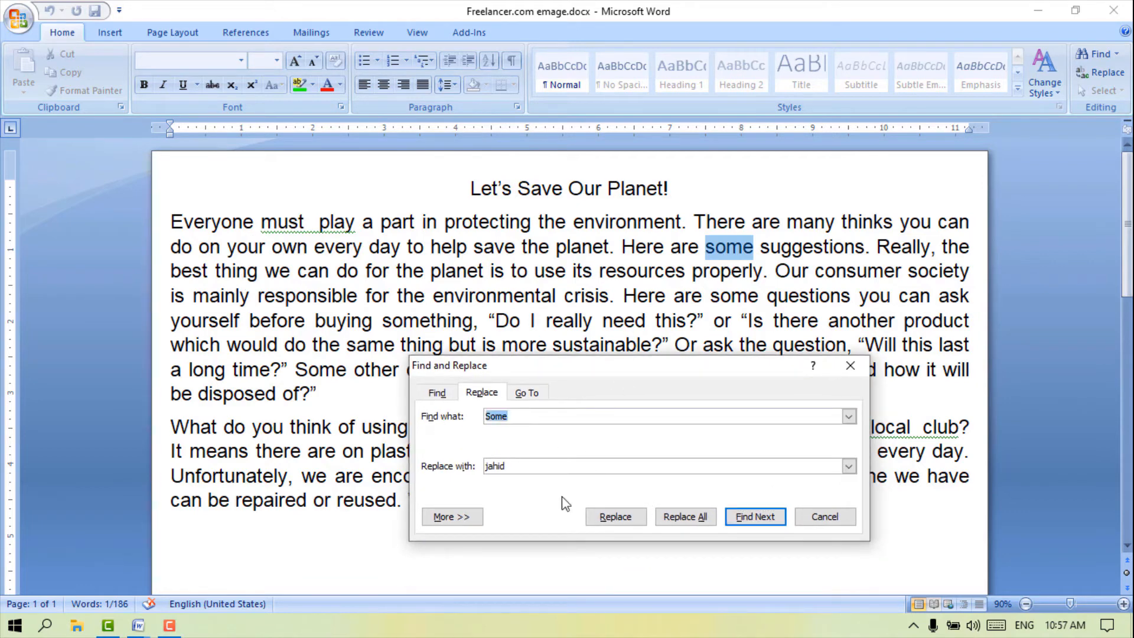
pyautogui.press('BackSpace')
pyautogui.click(753, 309)
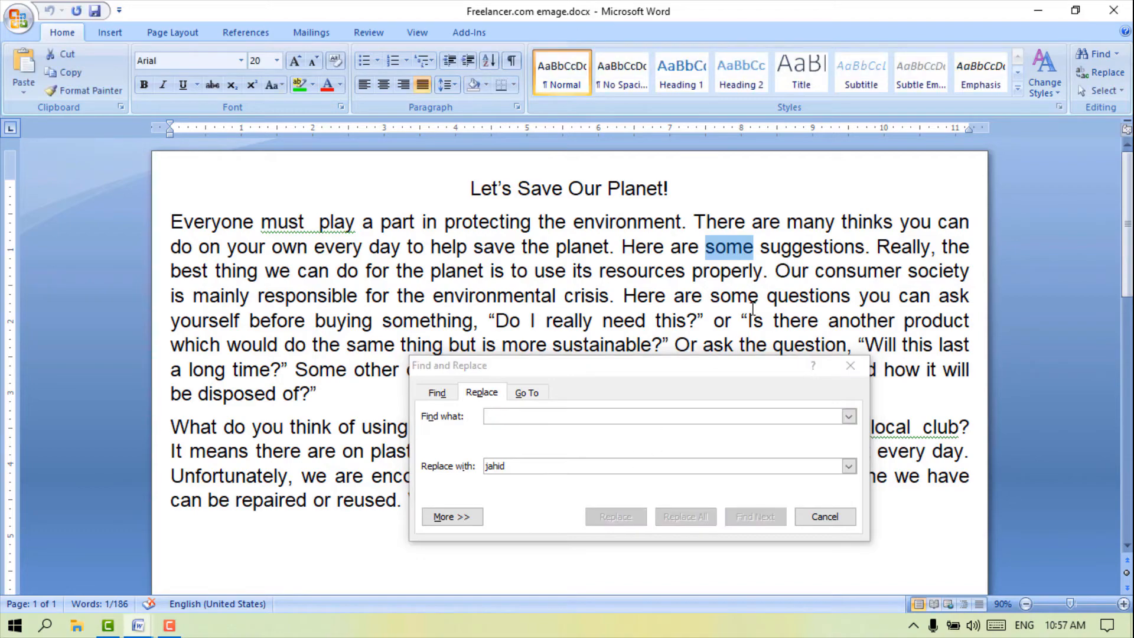
pyautogui.click(850, 367)
pyautogui.click(842, 298)
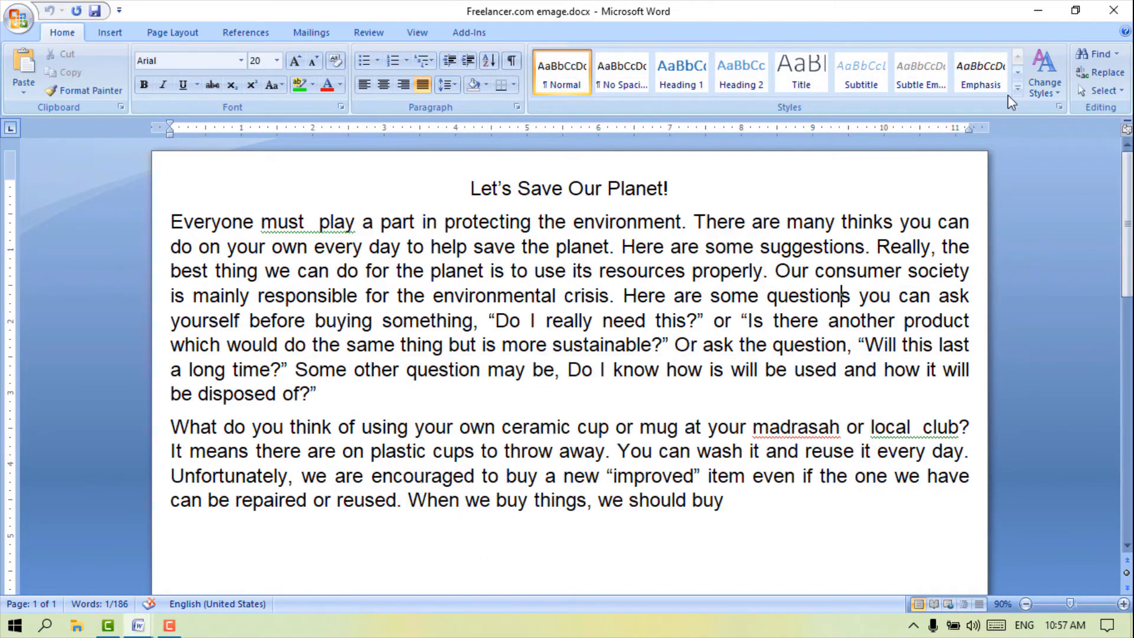
# Replace the word must with a person's name using find and replace, and close the dialog.
pyautogui.click(1100, 72)
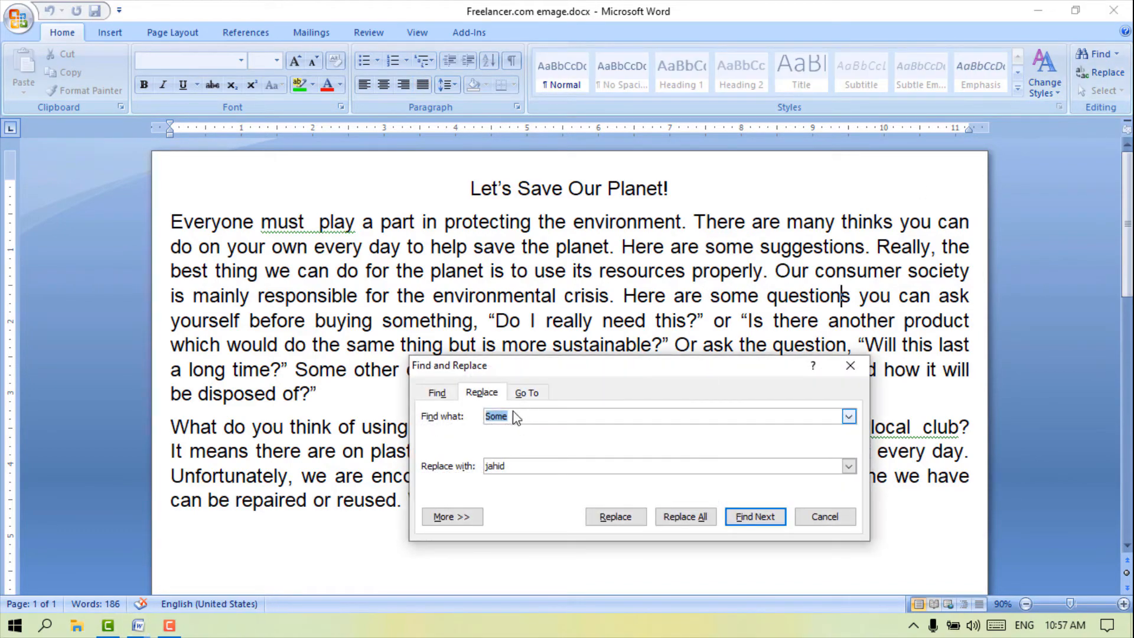
pyautogui.press('BackSpace')
pyautogui.press('Tab')
pyautogui.press('BackSpace')
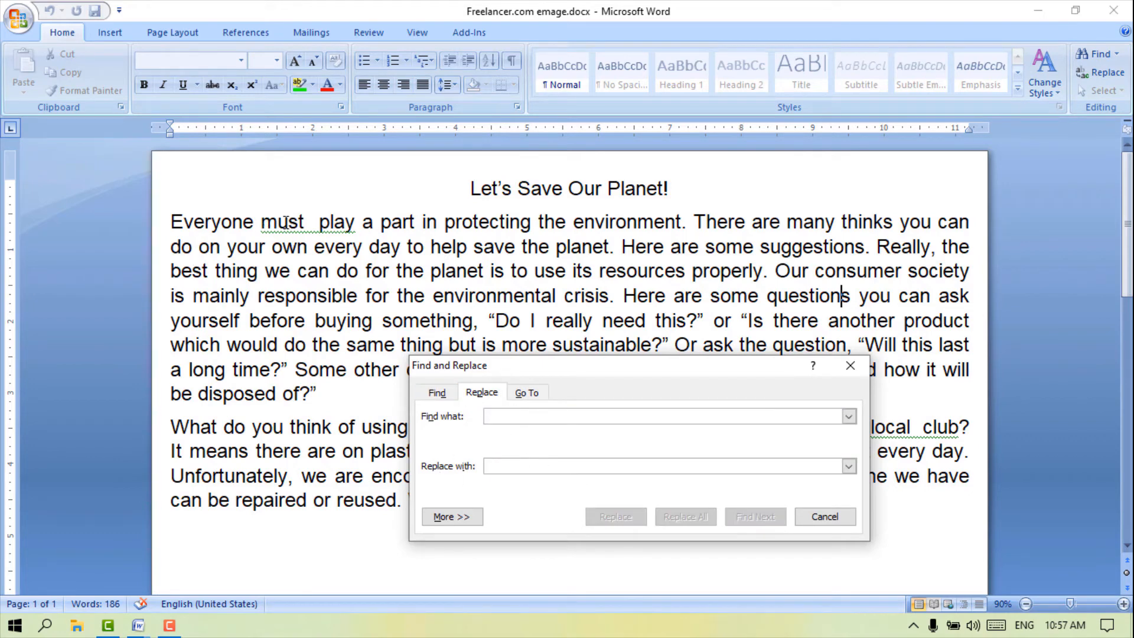
pyautogui.click(522, 417)
pyautogui.write('must')
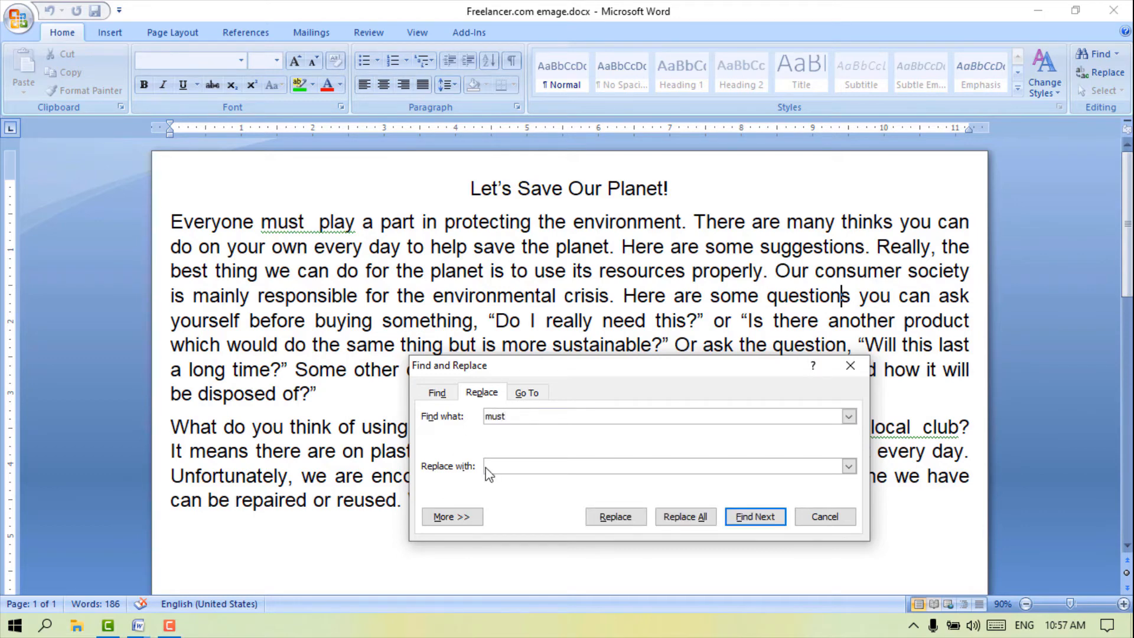
pyautogui.click(533, 467)
pyautogui.click(620, 526)
pyautogui.click(619, 523)
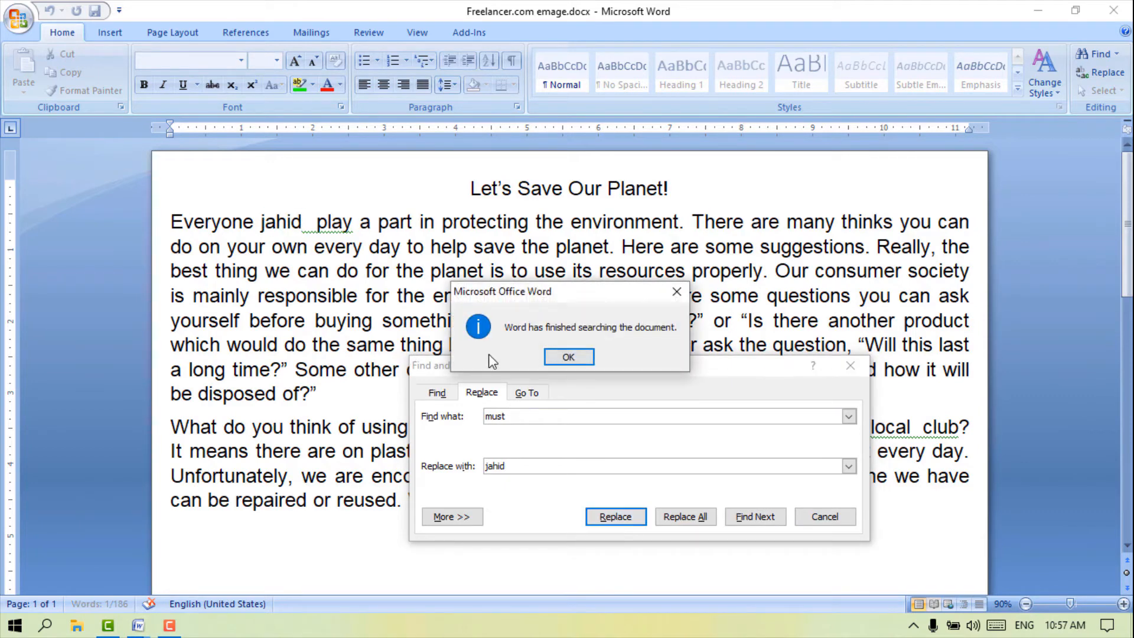
pyautogui.click(569, 357)
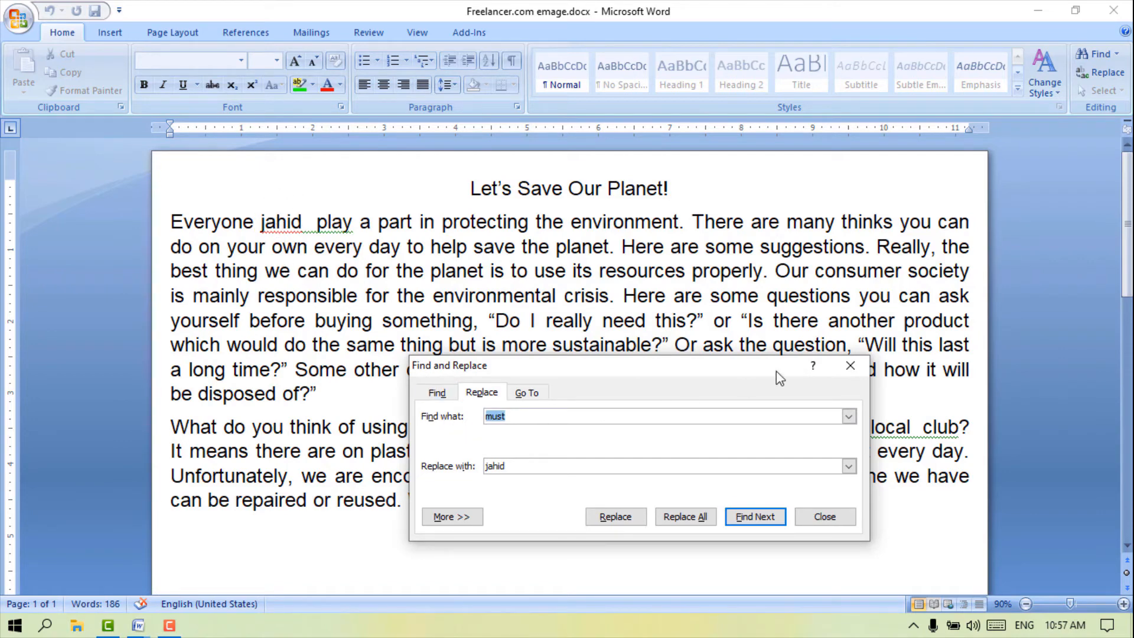
pyautogui.click(848, 367)
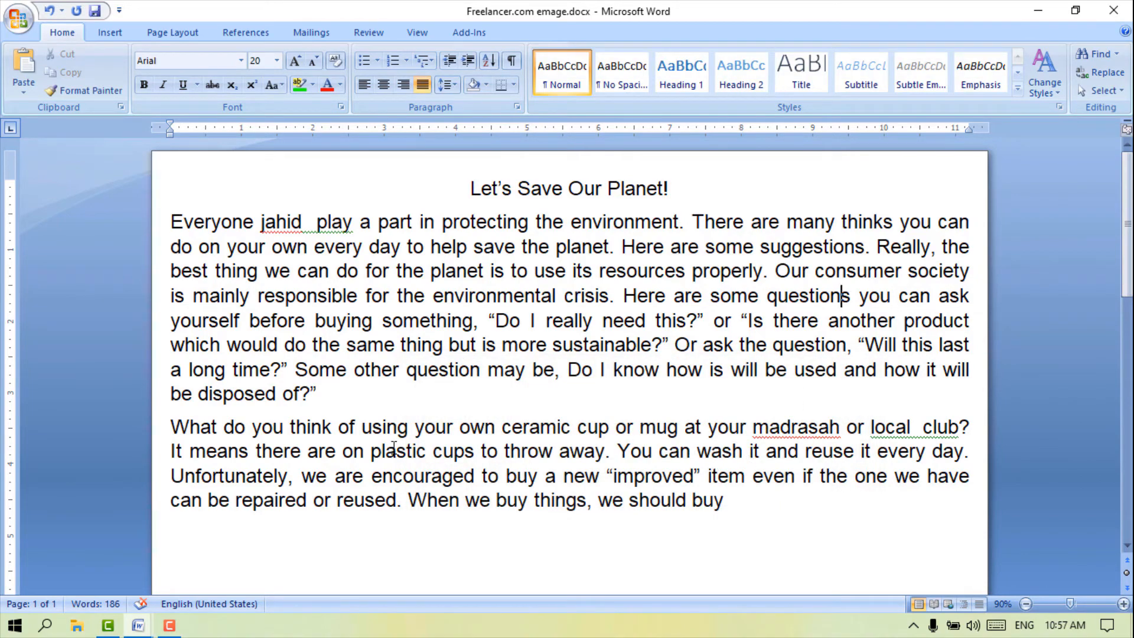
# Replace the person's name in the first sentence with must, and close the dialog.
pyautogui.hotkey('ctrl', 'h')
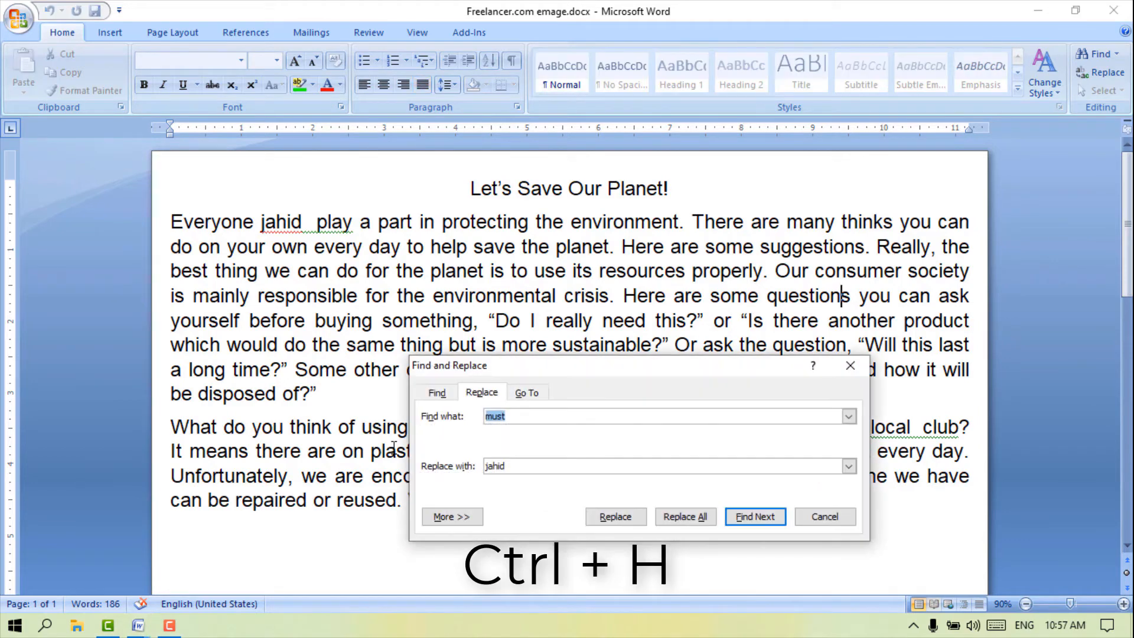
pyautogui.moveTo(488, 365); pyautogui.dragTo(484, 219)
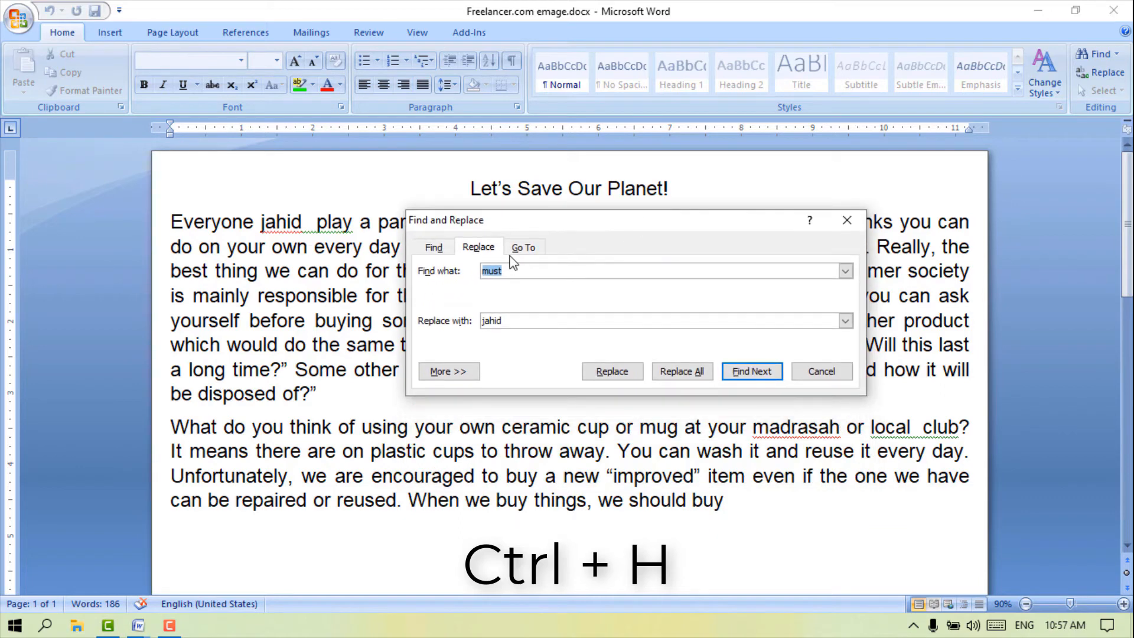
pyautogui.doubleClick(514, 322)
pyautogui.press('BackSpace')
pyautogui.hotkey('shift', 'Tab')
pyautogui.write('jahid')
pyautogui.click(644, 322)
pyautogui.click(612, 372)
pyautogui.click(622, 378)
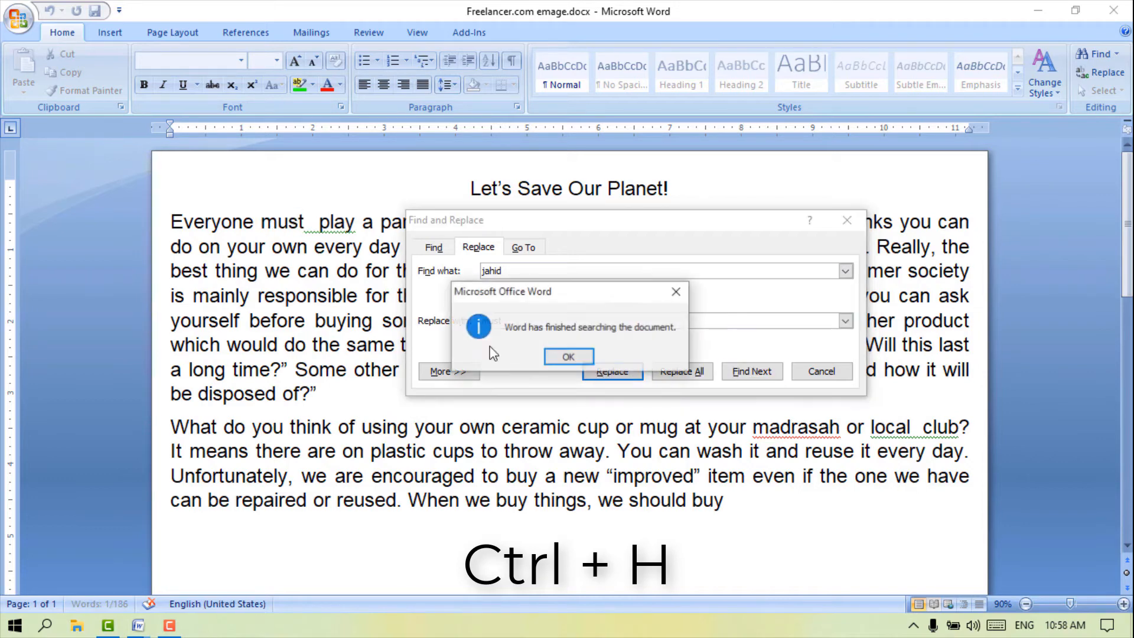
pyautogui.click(568, 357)
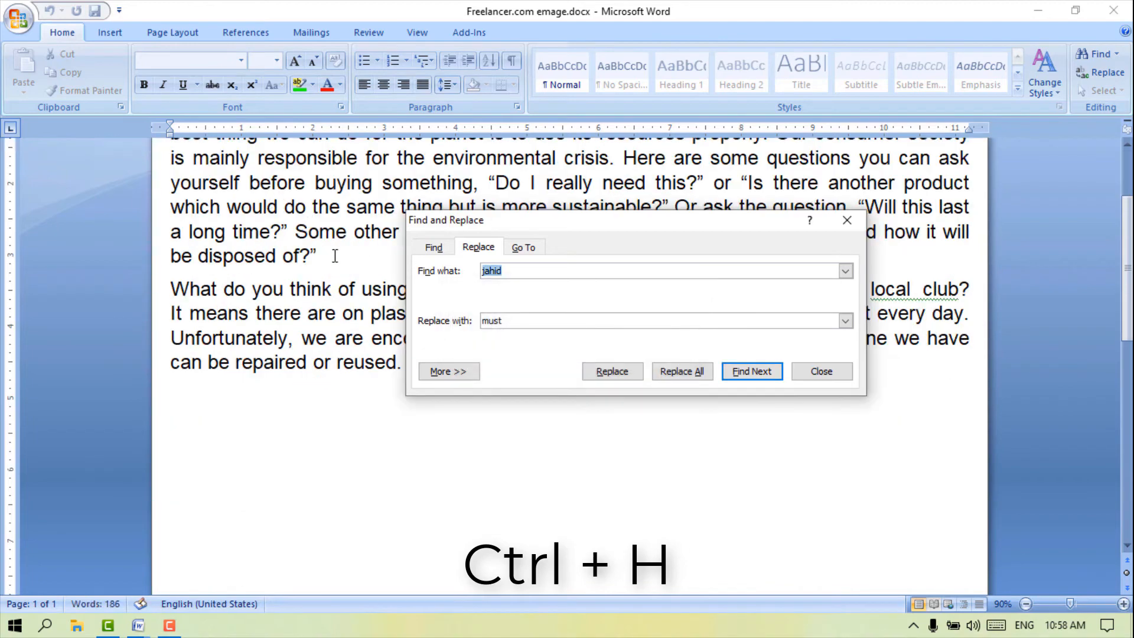
pyautogui.scroll(2, 251, 200)
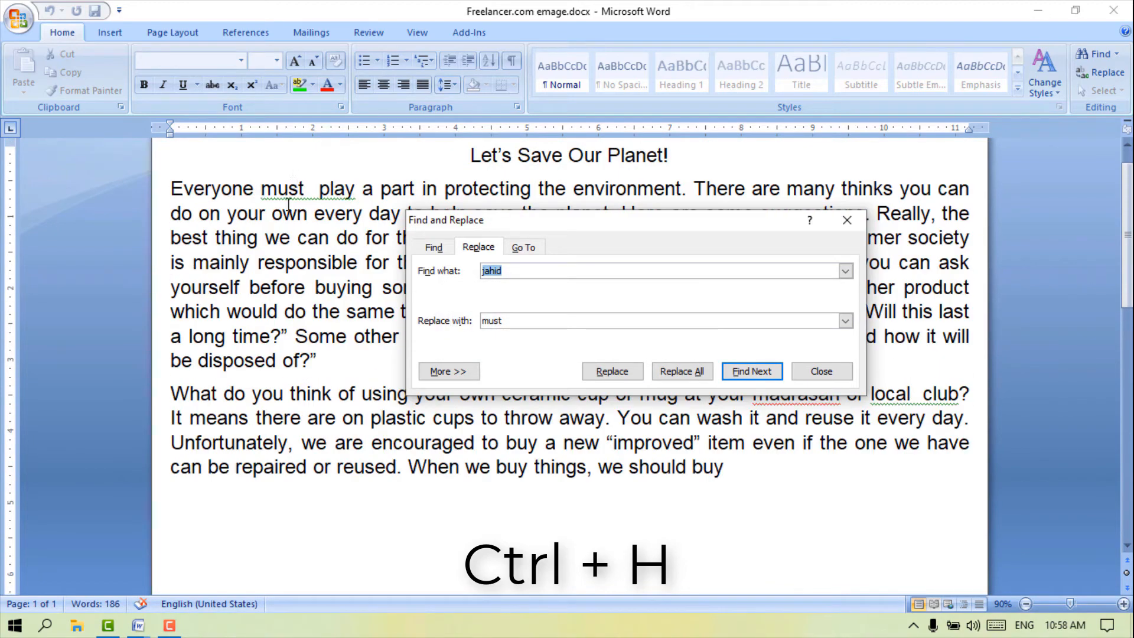
pyautogui.click(847, 220)
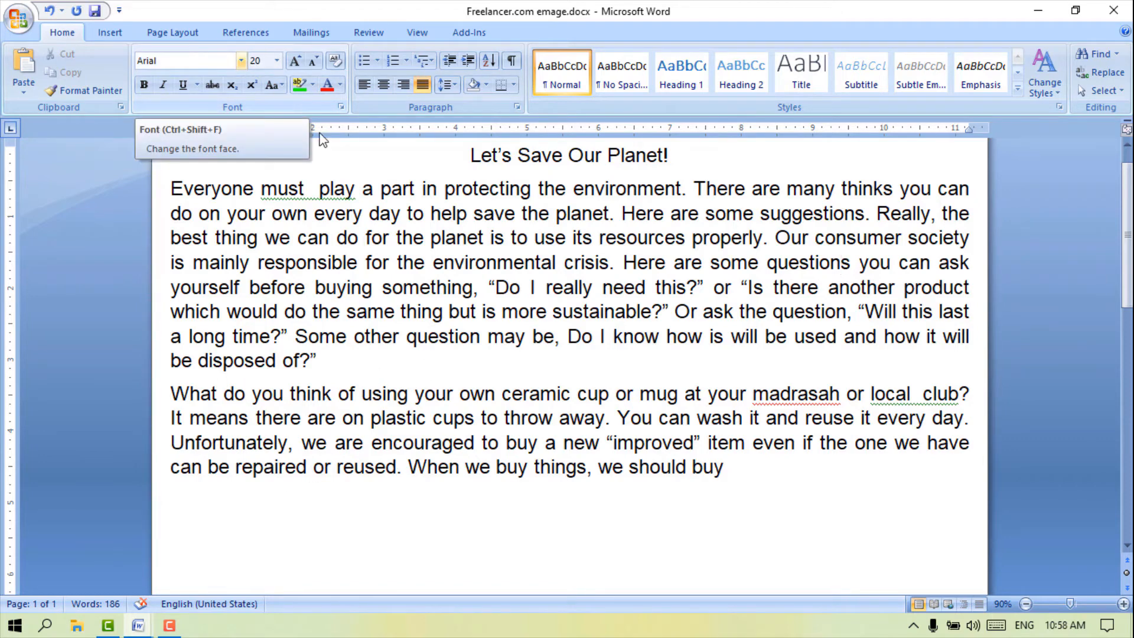
# Browse the available fonts without choosing one, and place the cursor at the end of the last paragraph.
pyautogui.scroll(1, 664, 291)
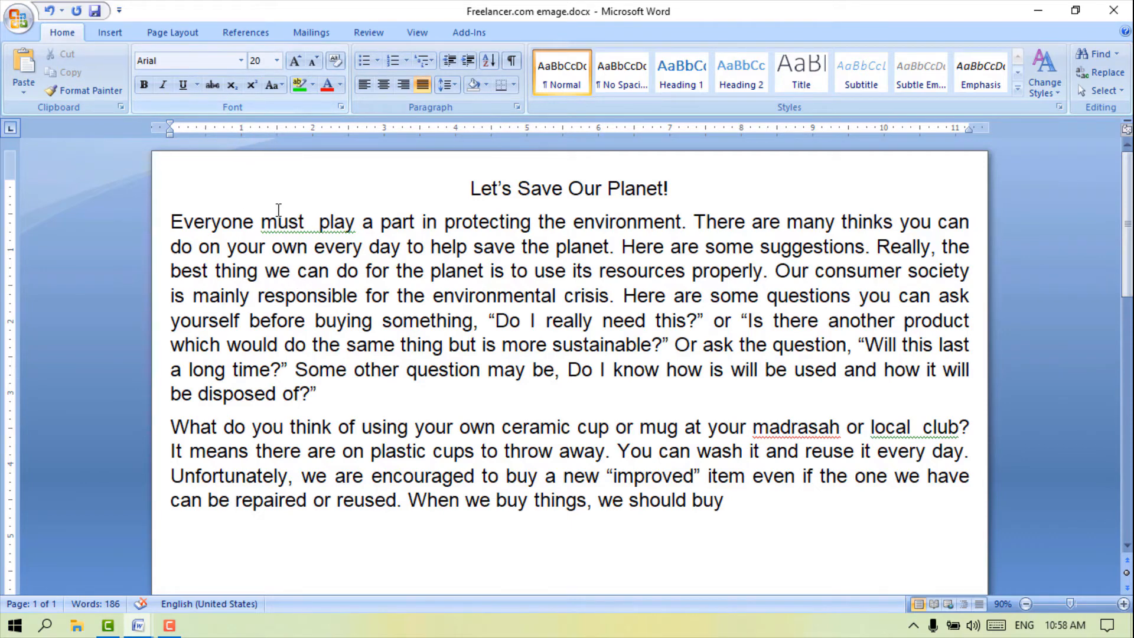
pyautogui.click(242, 60)
pyautogui.scroll(-5, 285, 383)
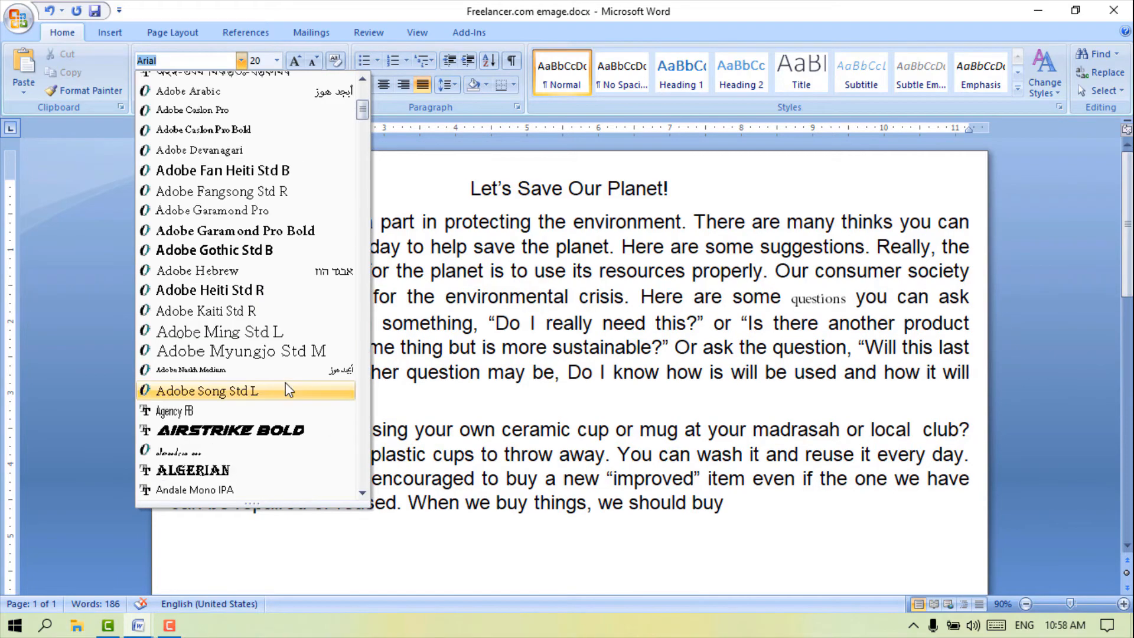
pyautogui.scroll(-8, 243, 266)
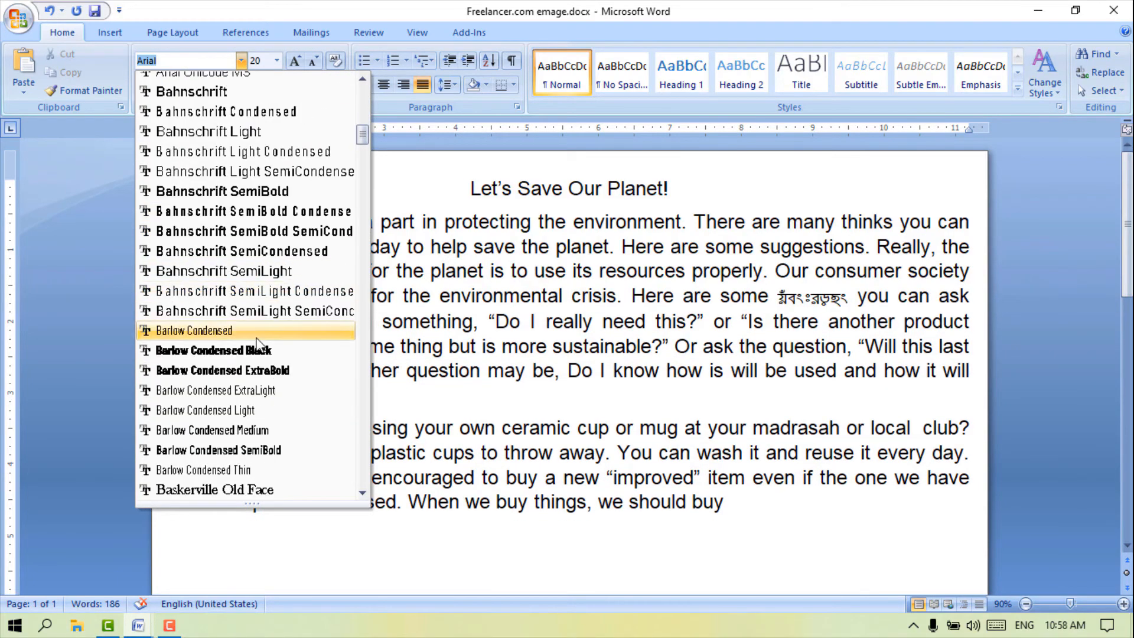
pyautogui.click(776, 508)
pyautogui.click(736, 509)
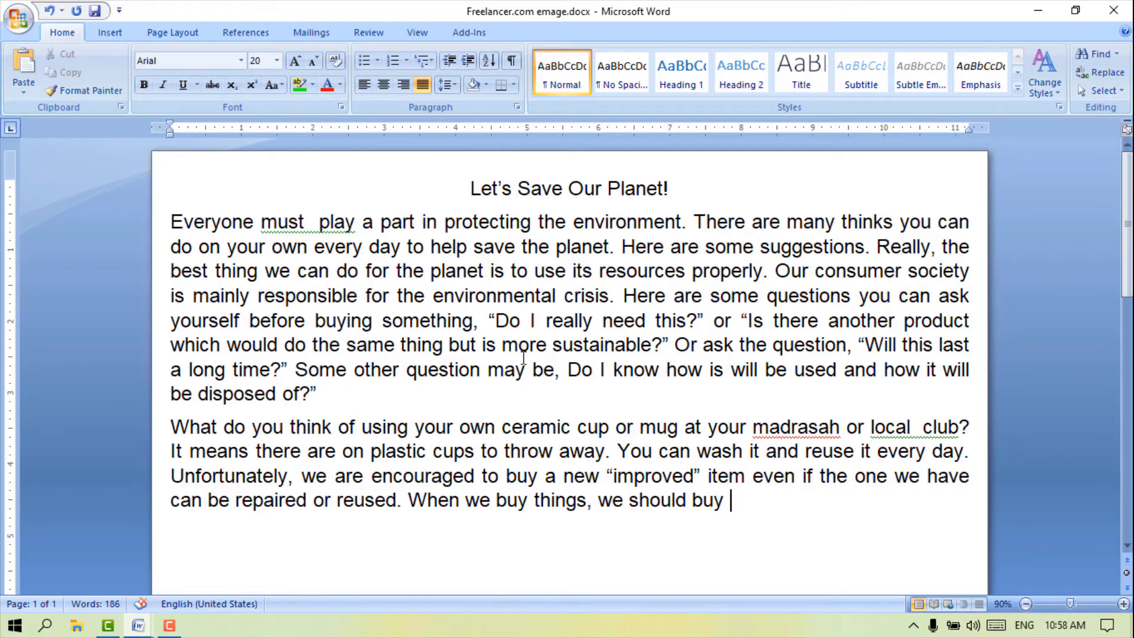
# Open the Font dialog, choose the +Body font, and cancel the dialog.
pyautogui.hotkey('ctrl', 'shift', 'f')
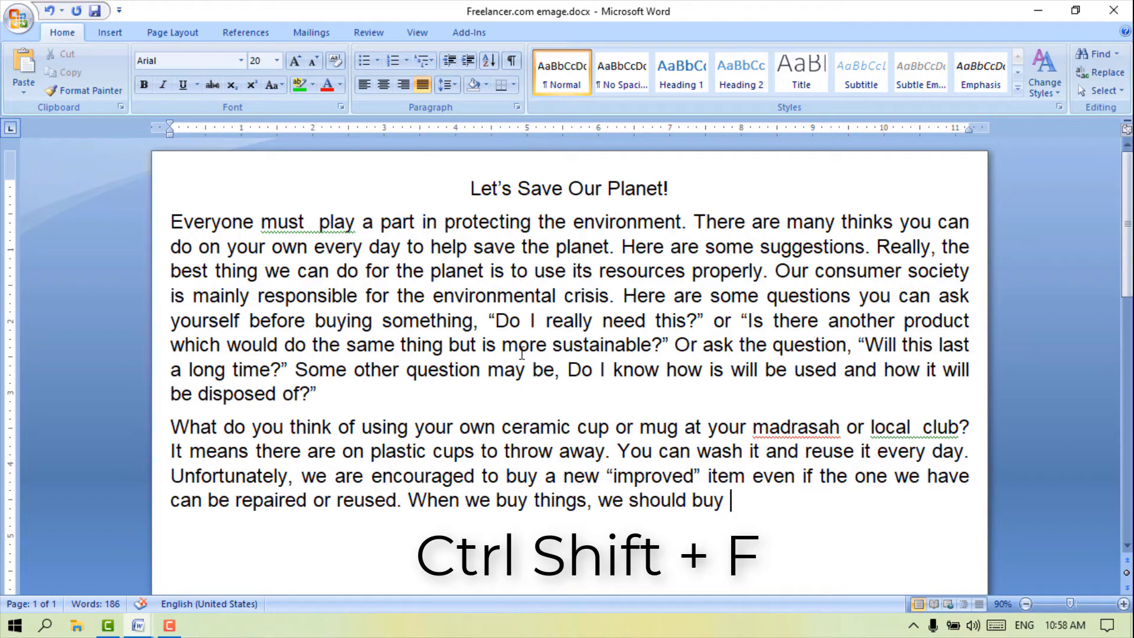
pyautogui.hotkey('ctrl', 'shift', 'f')
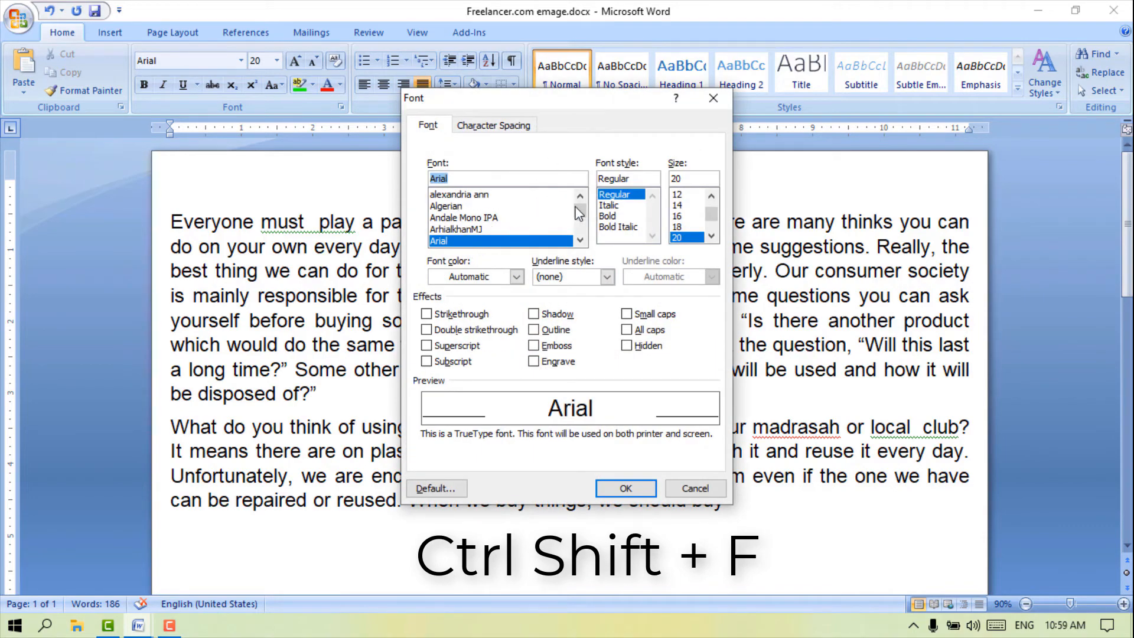
pyautogui.moveTo(579, 213)
pyautogui.mouseDown()
pyautogui.moveTo(584, 239)
pyautogui.moveTo(582, 199)
pyautogui.mouseUp()
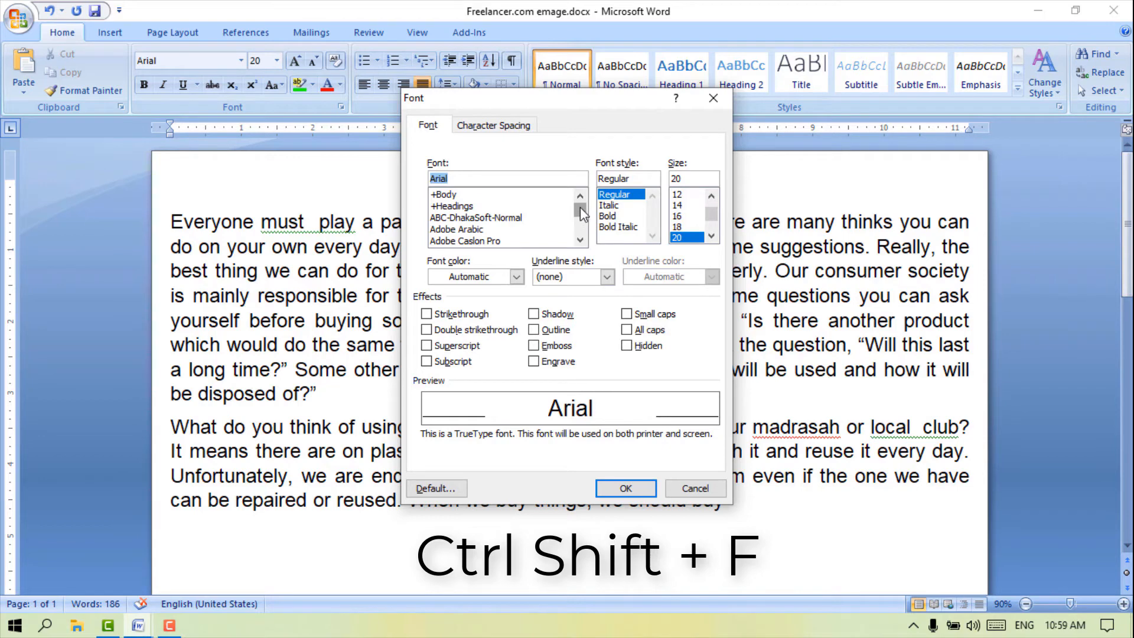
pyautogui.moveTo(581, 209); pyautogui.dragTo(583, 181)
pyautogui.click(478, 194)
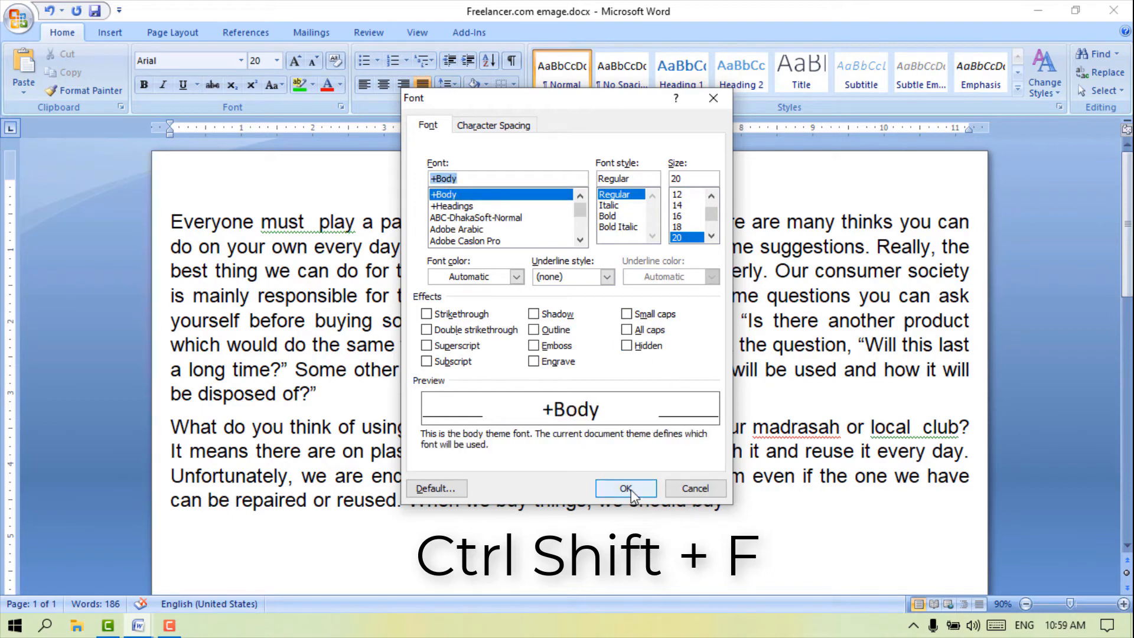
pyautogui.click(695, 490)
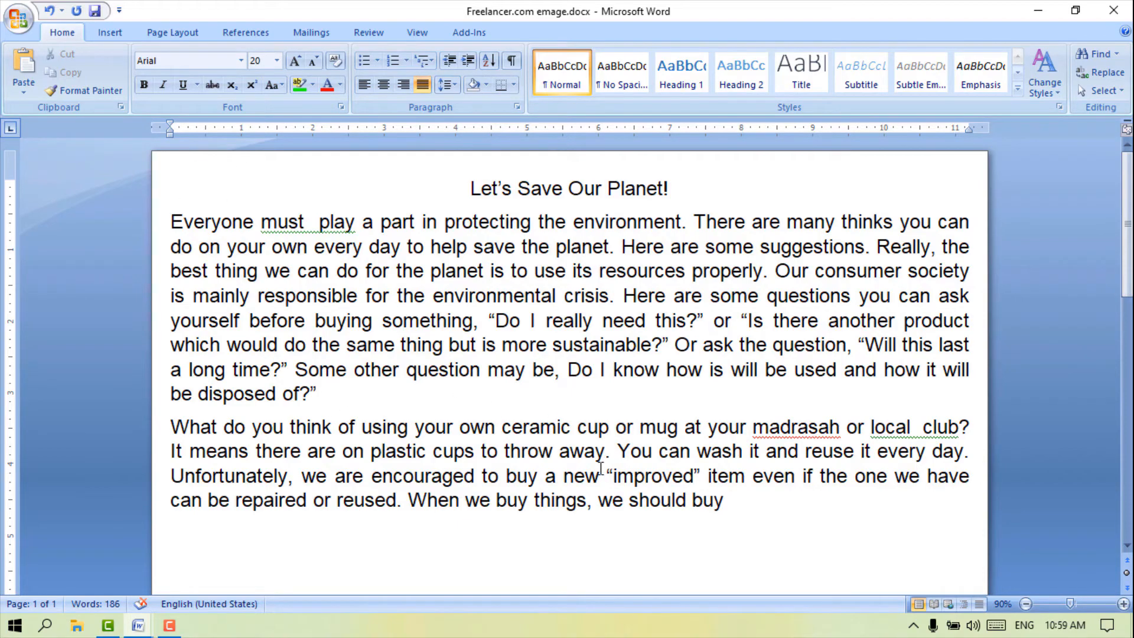
# Copy the closing words "we should buy" from the last paragraph and paste them on a new line below.
pyautogui.scroll(-2, 601, 468)
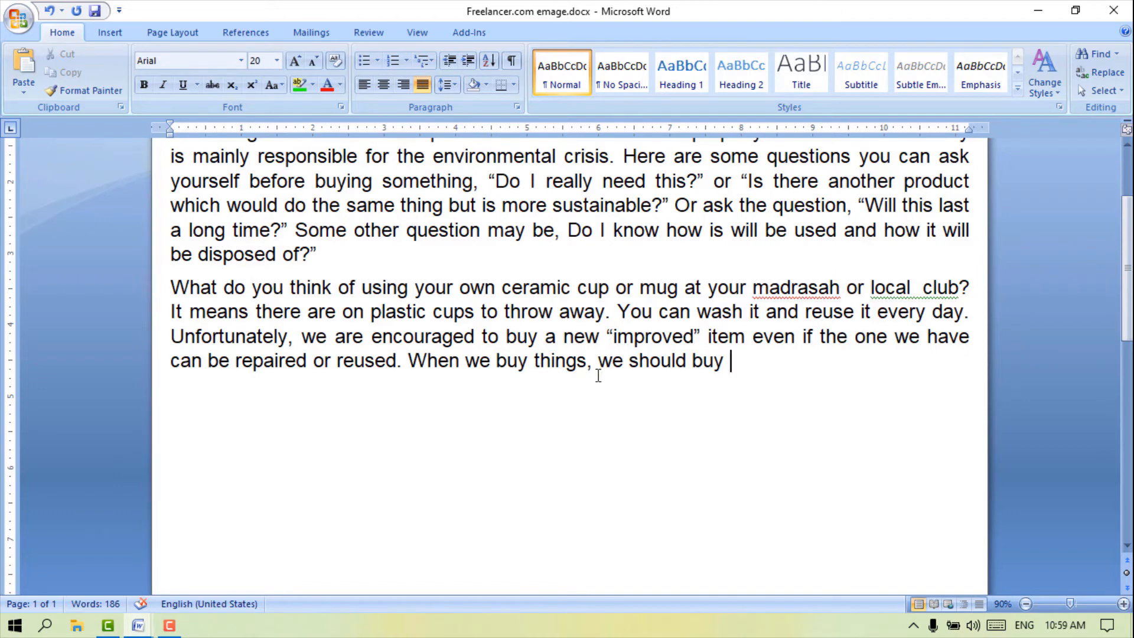
pyautogui.moveTo(600, 360); pyautogui.dragTo(733, 365)
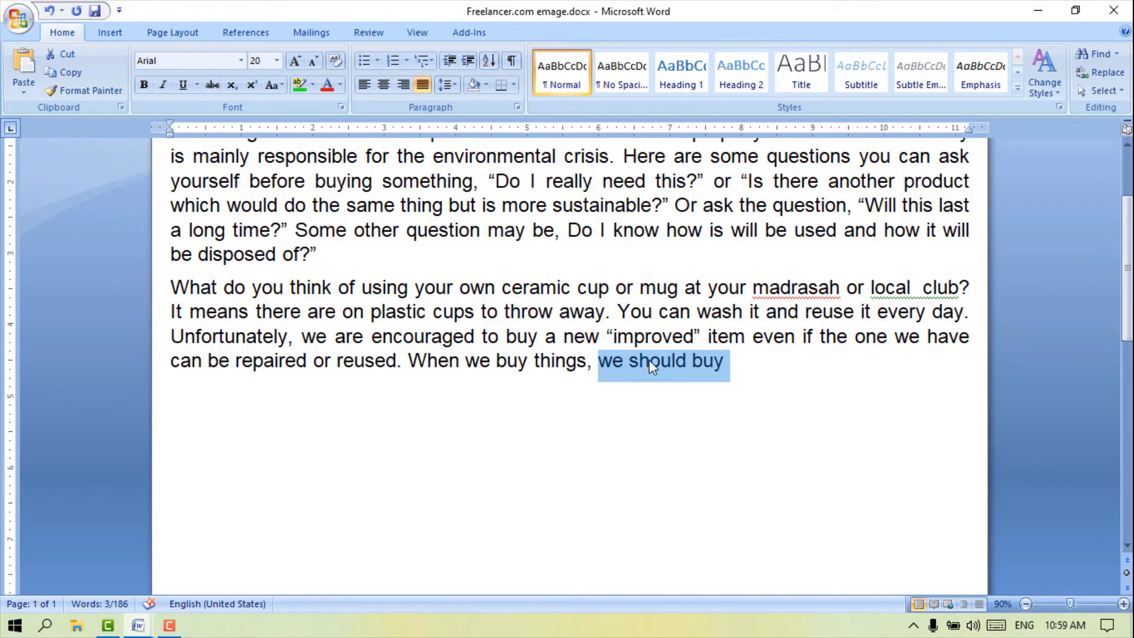
pyautogui.click(63, 72)
pyautogui.click(744, 376)
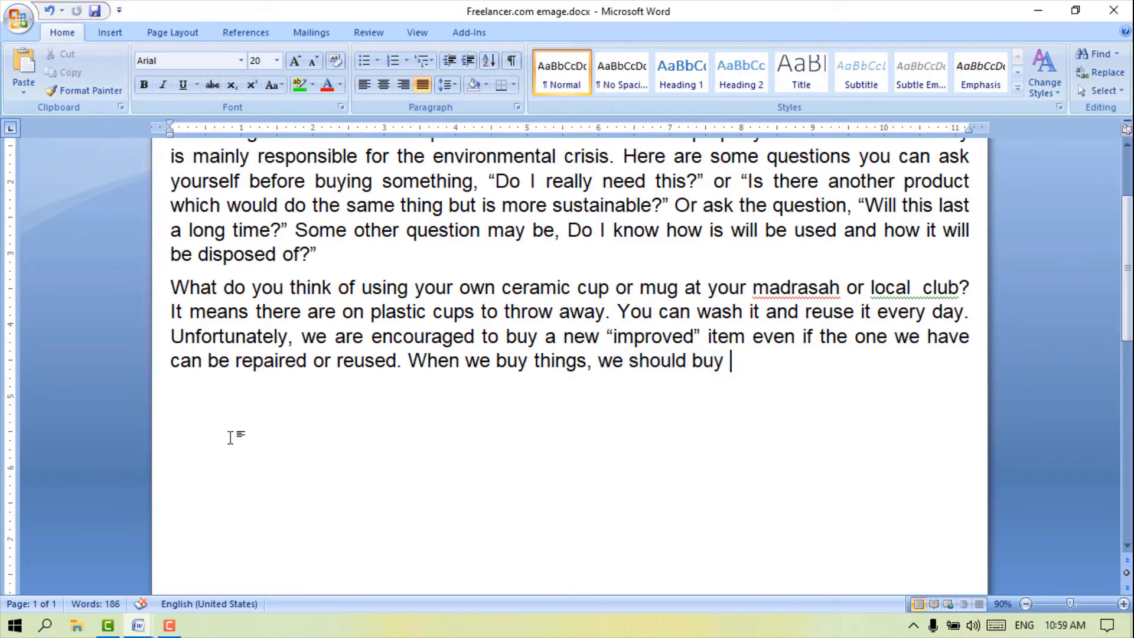
pyautogui.press('Return')
pyautogui.click(23, 67)
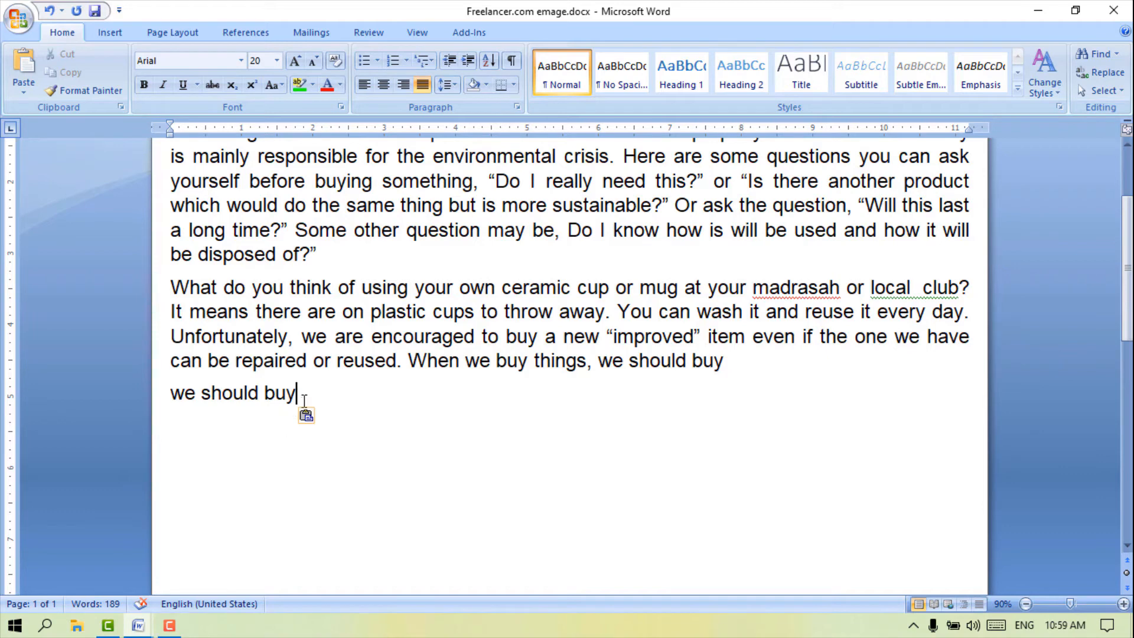
# Copy the pasted line "we should buy" and paste it twice more on separate lines below.
pyautogui.moveTo(302, 396); pyautogui.dragTo(190, 397)
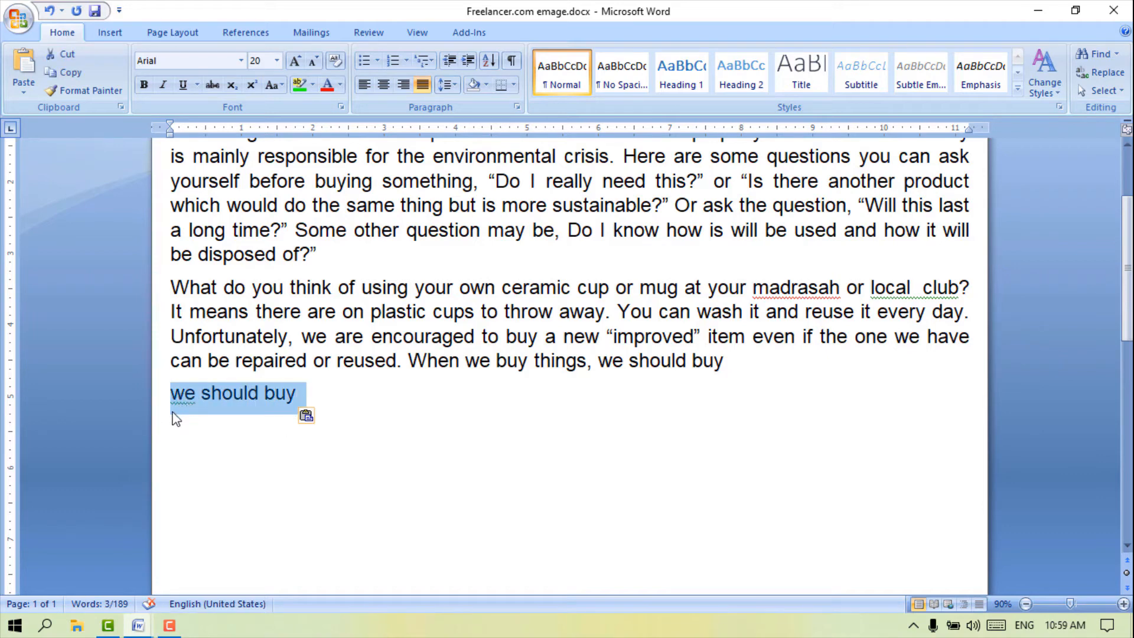
pyautogui.hotkey('ctrl', 'c')
pyautogui.hotkey('ctrl', 'c')
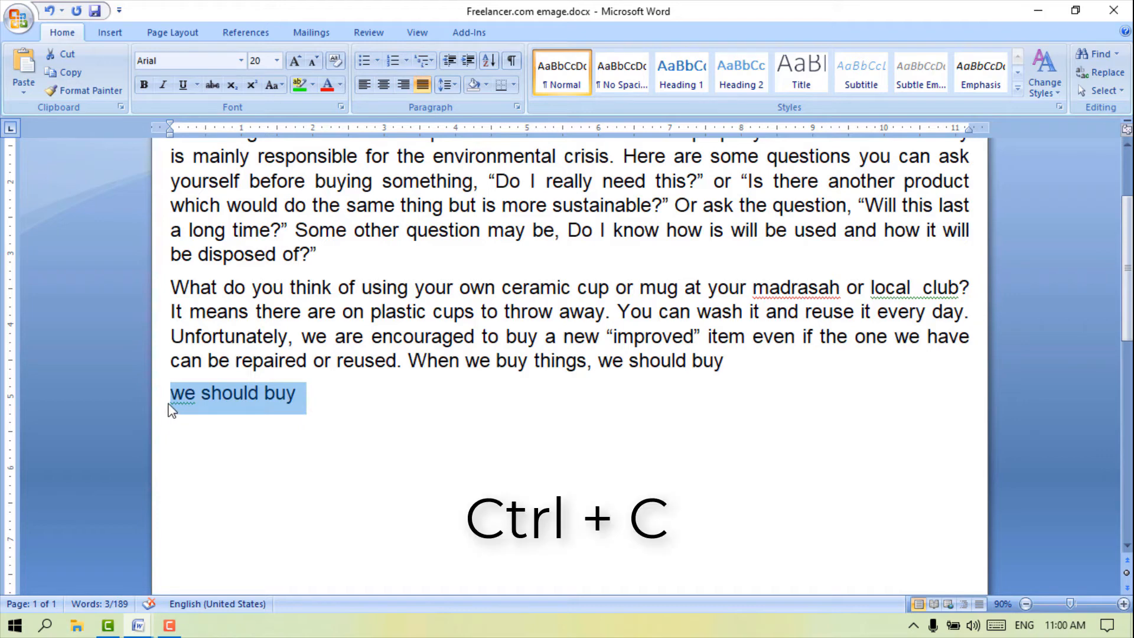
pyautogui.click(319, 396)
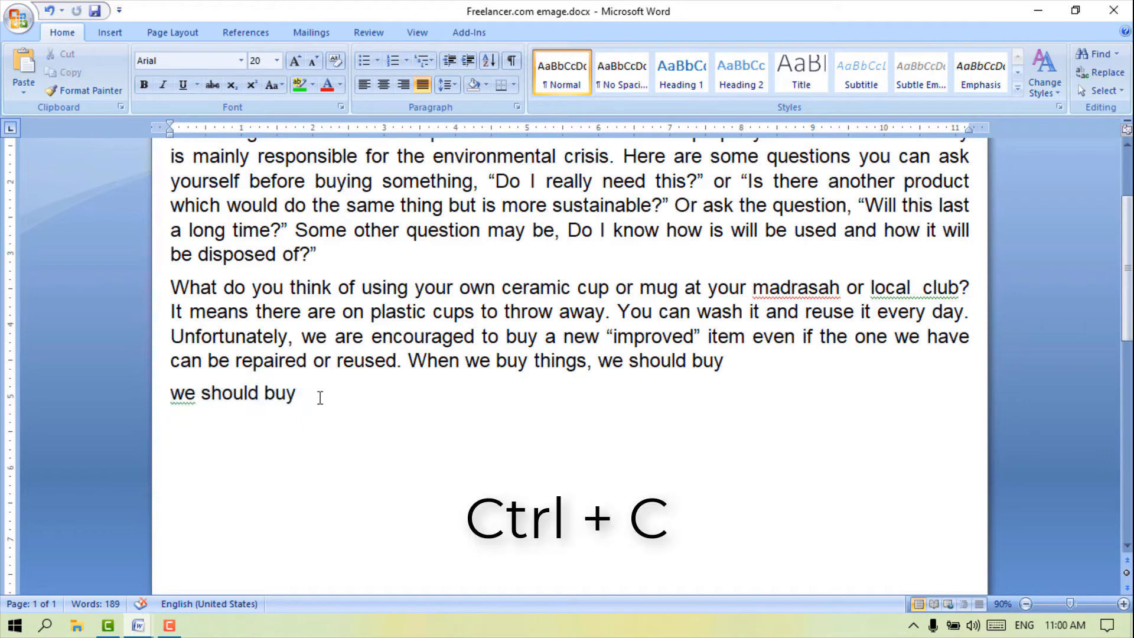
pyautogui.press('Return')
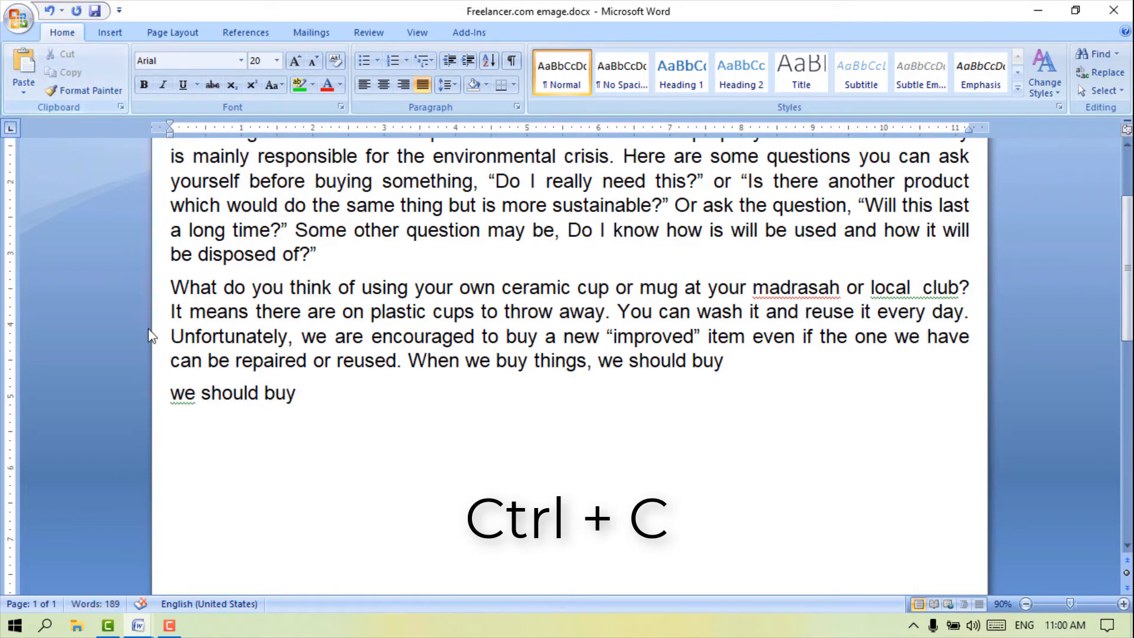
pyautogui.hotkey('ctrl', 'v')
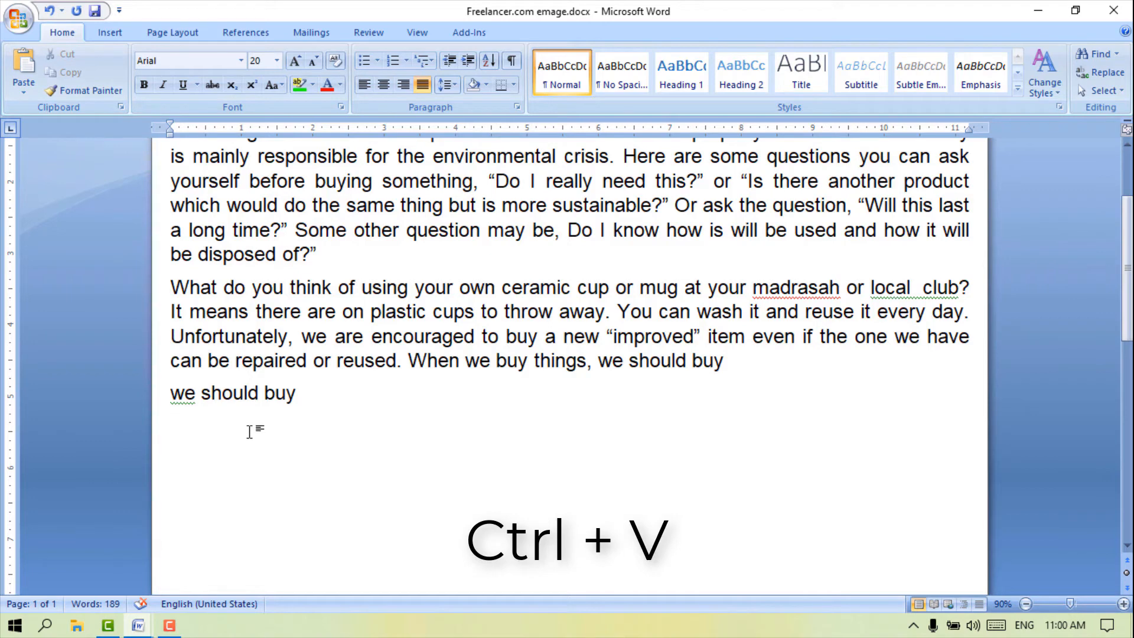
pyautogui.hotkey('ctrl', 'v')
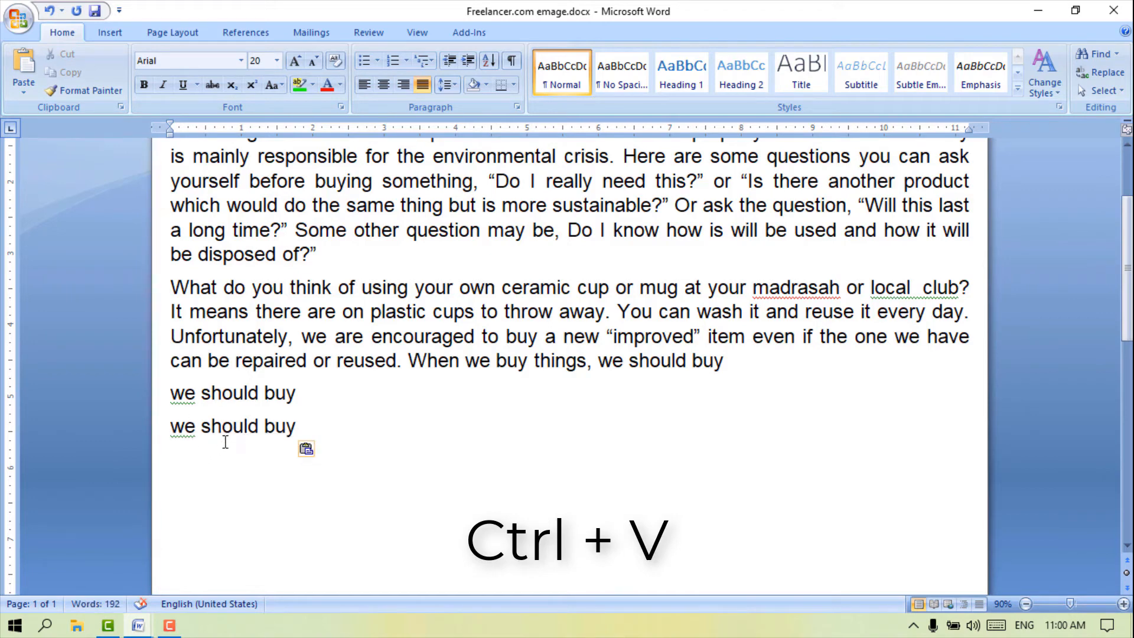
pyautogui.hotkey('ctrl', 'v')
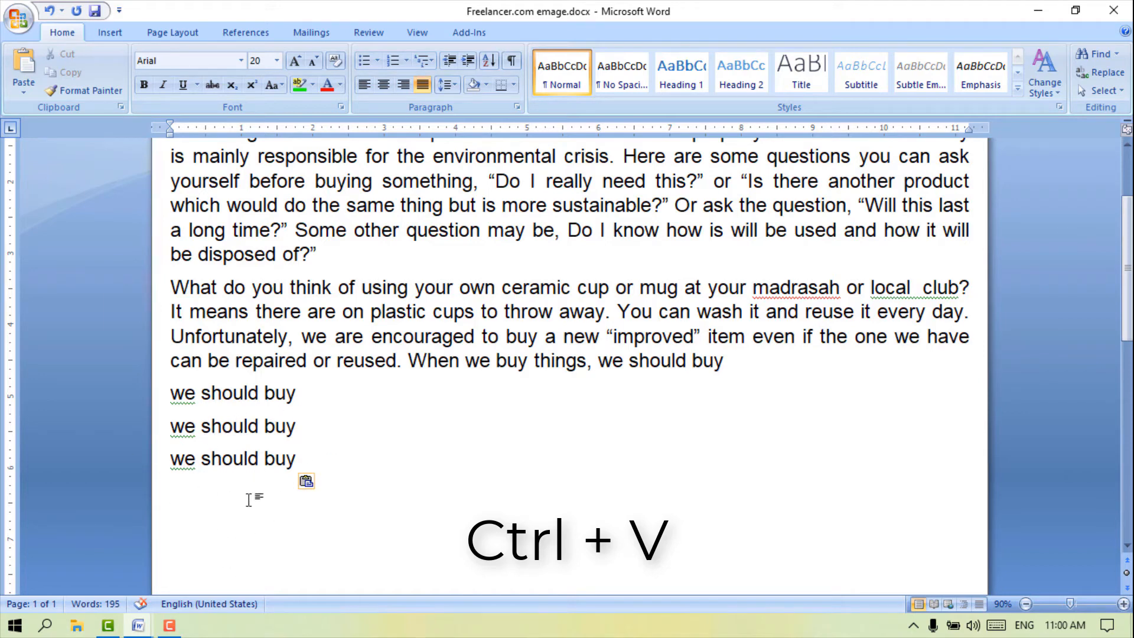
# Paste "we should buy" on two more lines, and cut the whole block of pasted lines and paste it back.
pyautogui.hotkey('ctrl', 'v')
pyautogui.hotkey('ctrl', 'v')
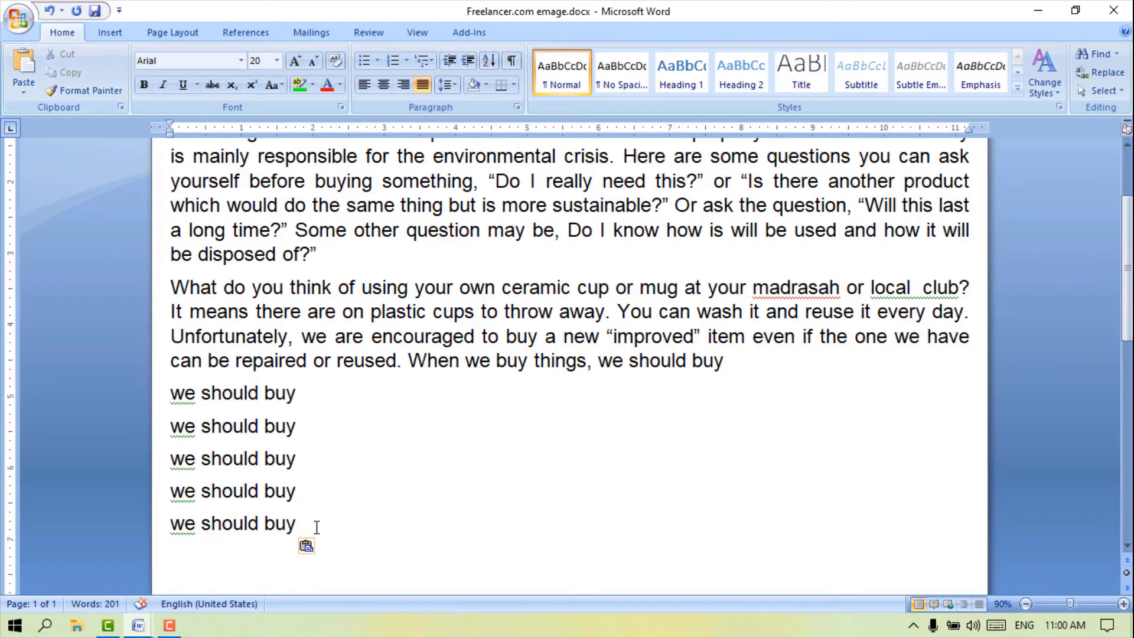
pyautogui.moveTo(276, 524); pyautogui.dragTo(174, 406)
pyautogui.hotkey('ctrl', 'x')
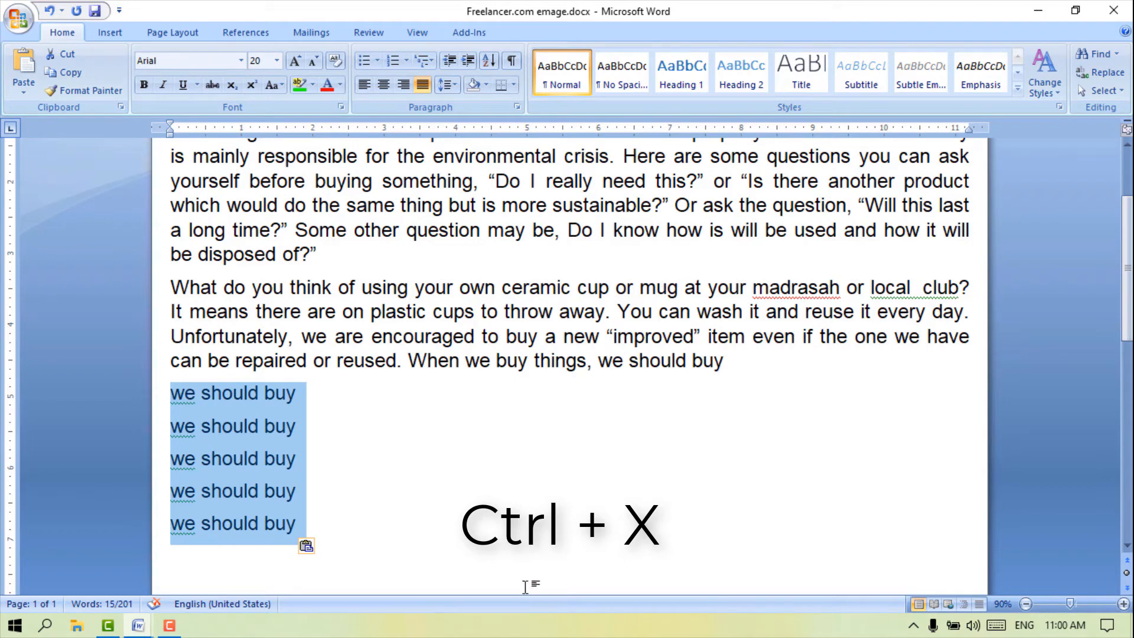
pyautogui.hotkey('ctrl', 'x')
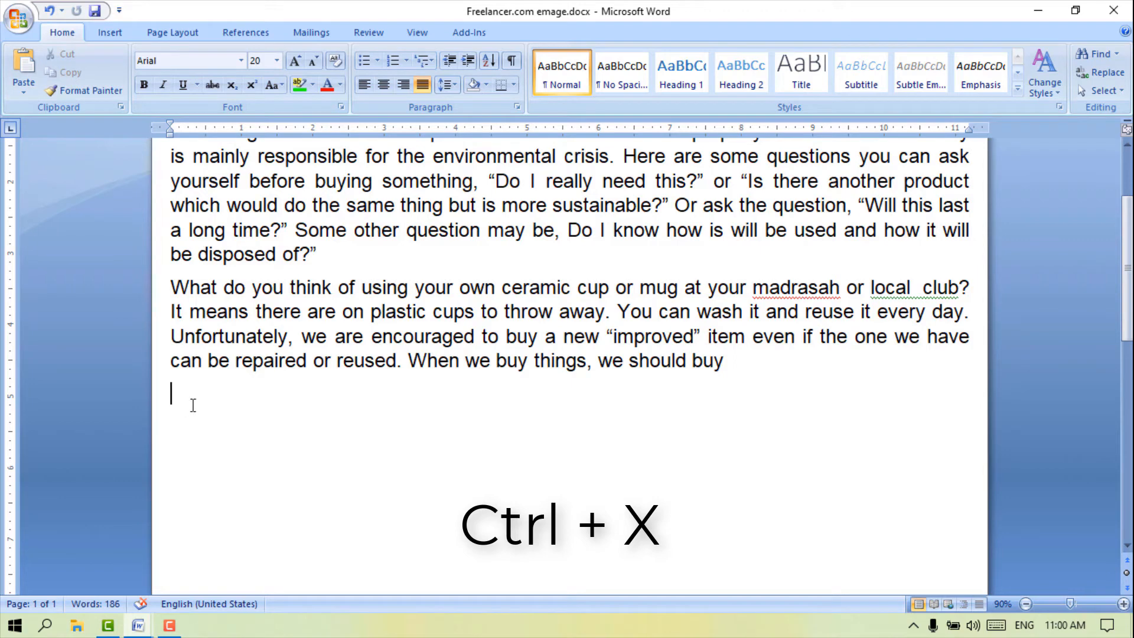
pyautogui.hotkey('ctrl', 'v')
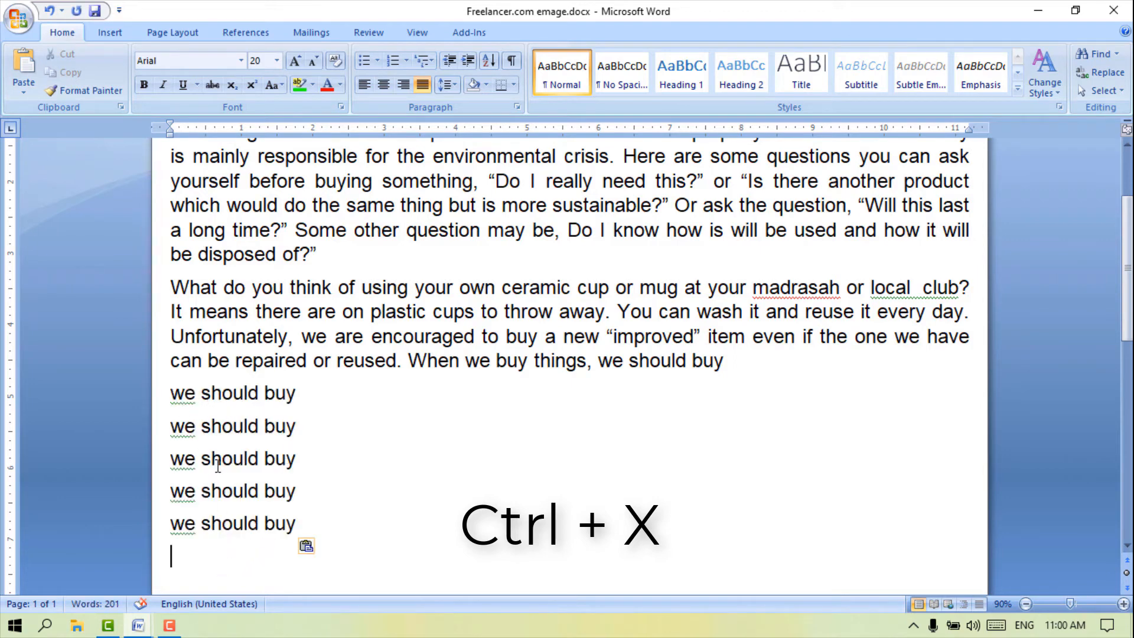
# Cut the five "we should buy" lines once more and paste them back below the last paragraph.
pyautogui.moveTo(169, 394); pyautogui.dragTo(302, 526)
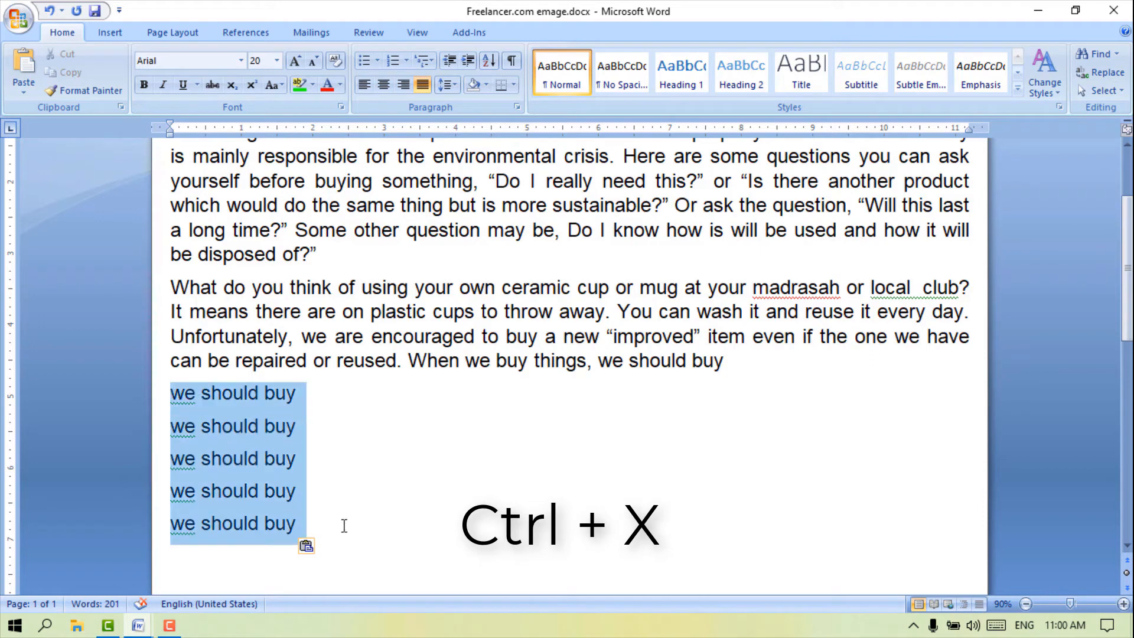
pyautogui.hotkey('ctrl', 'x')
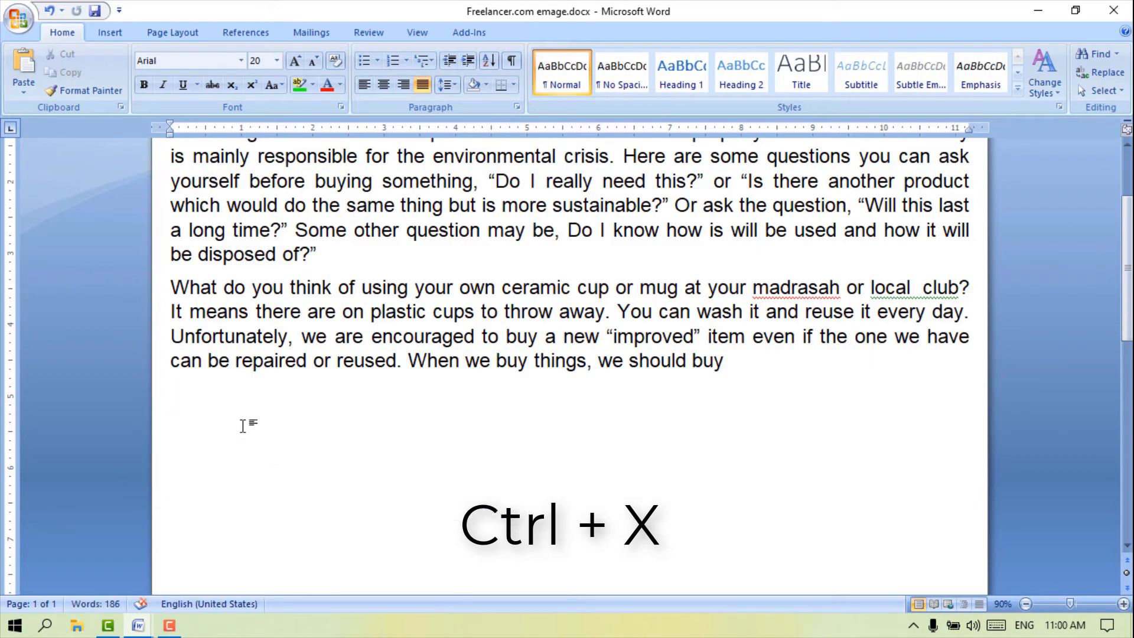
pyautogui.hotkey('ctrl', 'v')
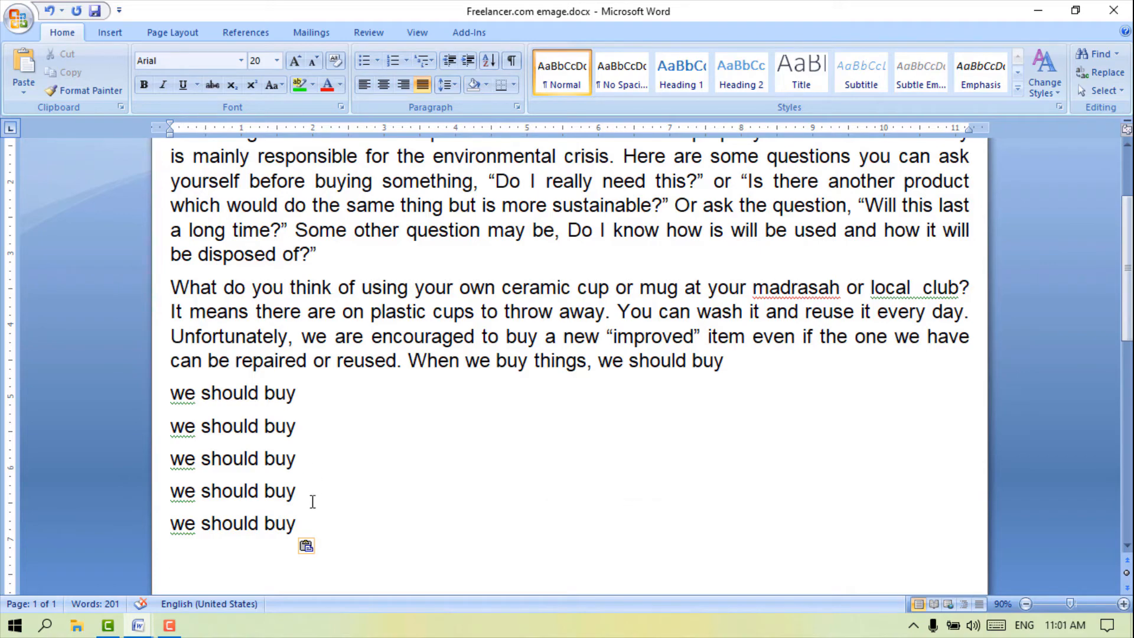
# Delete the word "buy" from the end of the last pasted line.
pyautogui.scroll(-1, 310, 493)
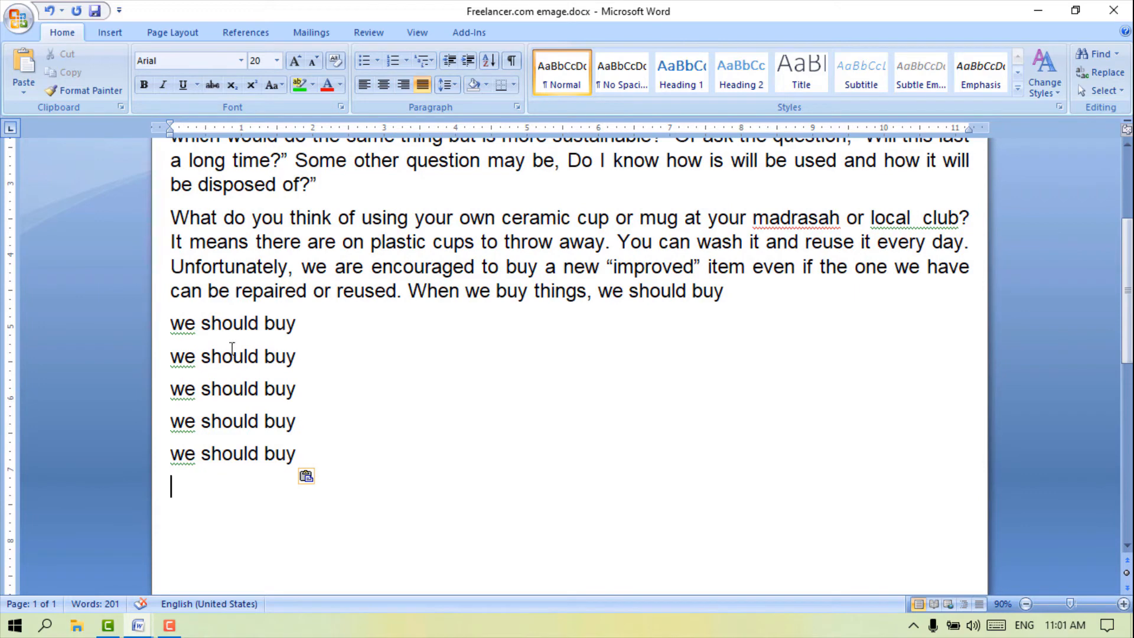
pyautogui.click(300, 454)
pyautogui.press('BackSpace')
pyautogui.press('BackSpace')
pyautogui.press('BackSpace')
# Delete all the pasted "we should buy" lines below the last paragraph.
pyautogui.scroll(5, 357, 428)
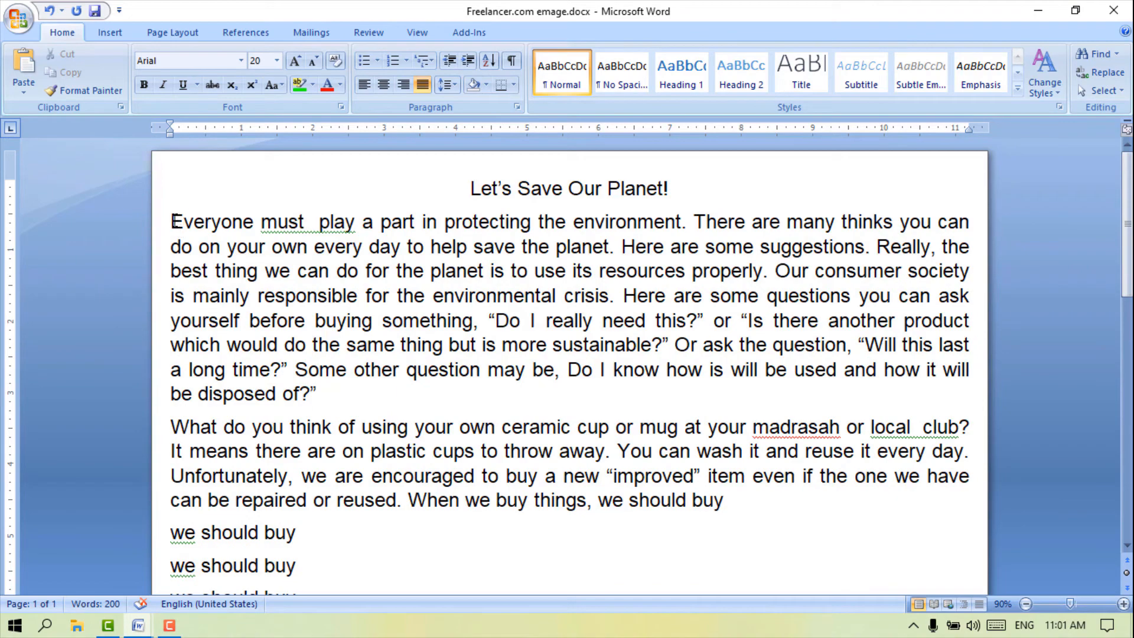
pyautogui.moveTo(171, 222); pyautogui.dragTo(223, 247)
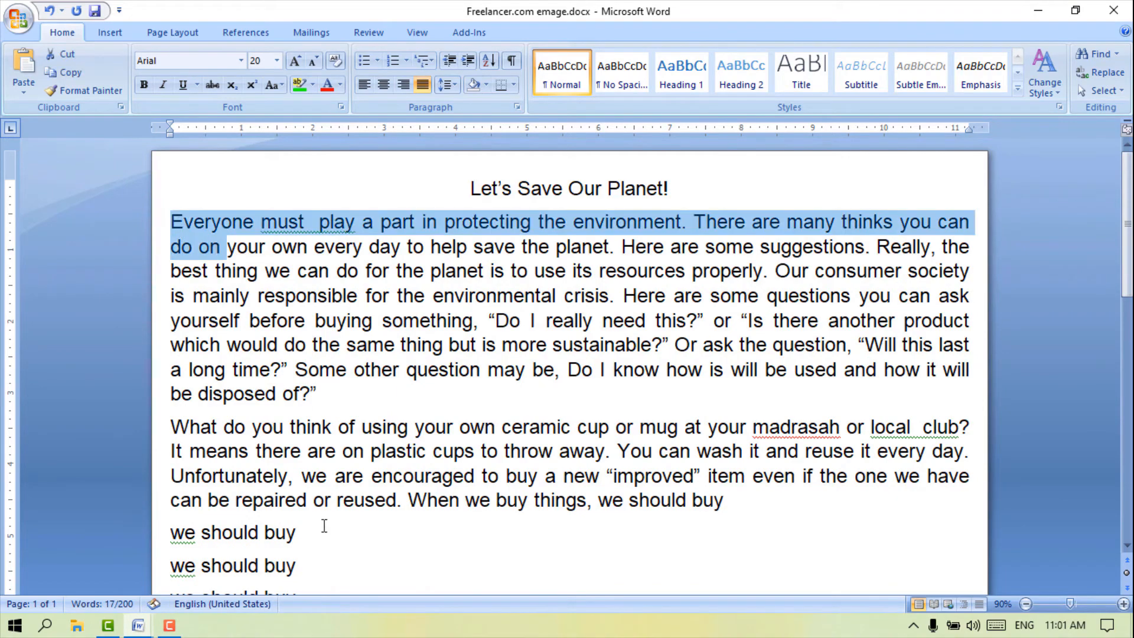
pyautogui.scroll(-2, 325, 524)
pyautogui.moveTo(181, 400); pyautogui.dragTo(260, 525)
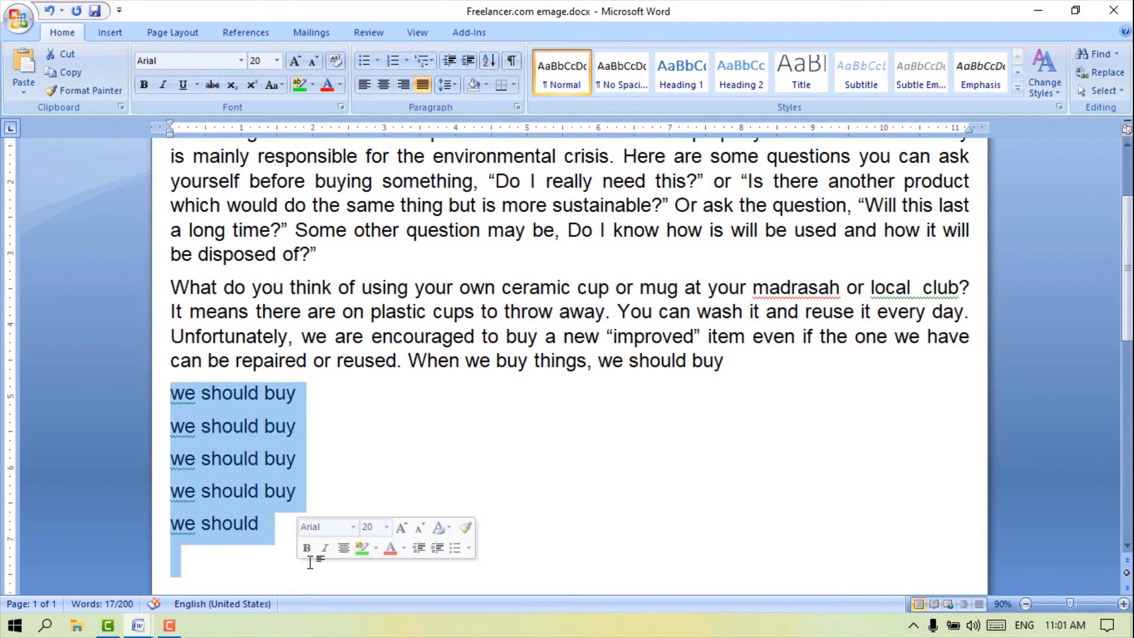
pyautogui.press('Delete')
# Delete the paragraph beginning "What do you think of using" and undo the deletion.
pyautogui.scroll(1, 169, 414)
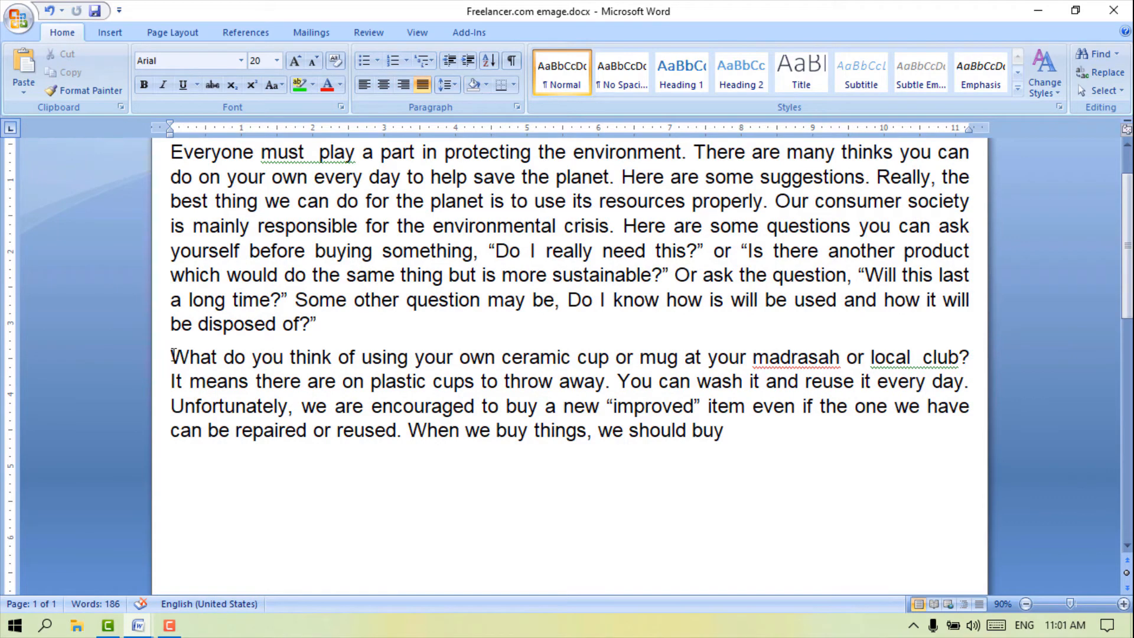
pyautogui.moveTo(171, 356); pyautogui.dragTo(734, 436)
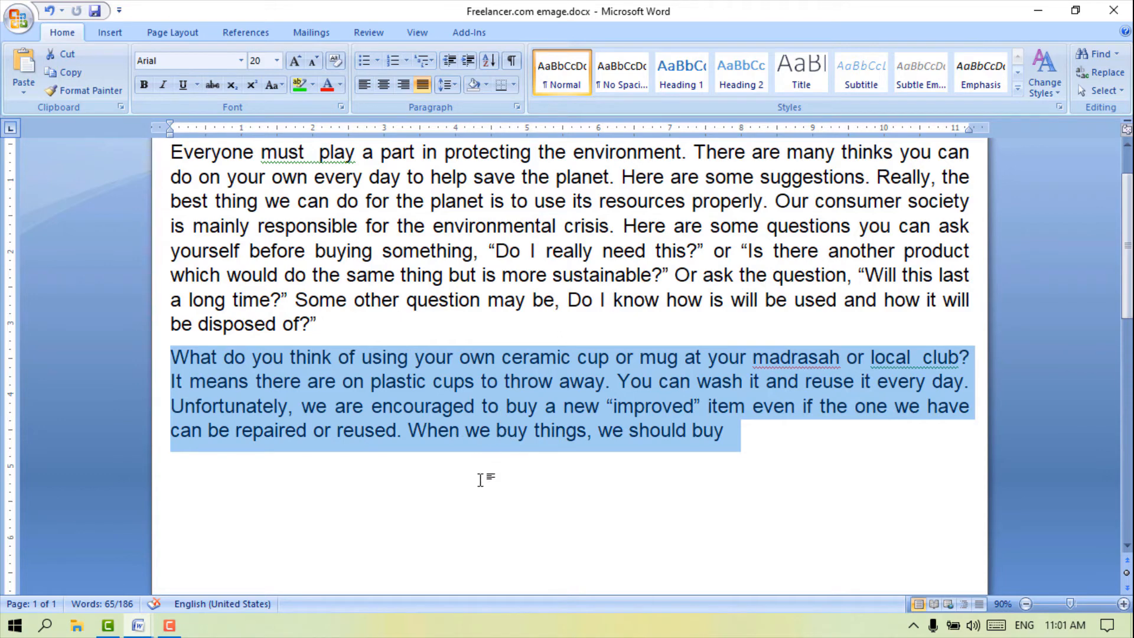
pyautogui.hotkey('ctrl', 'z')
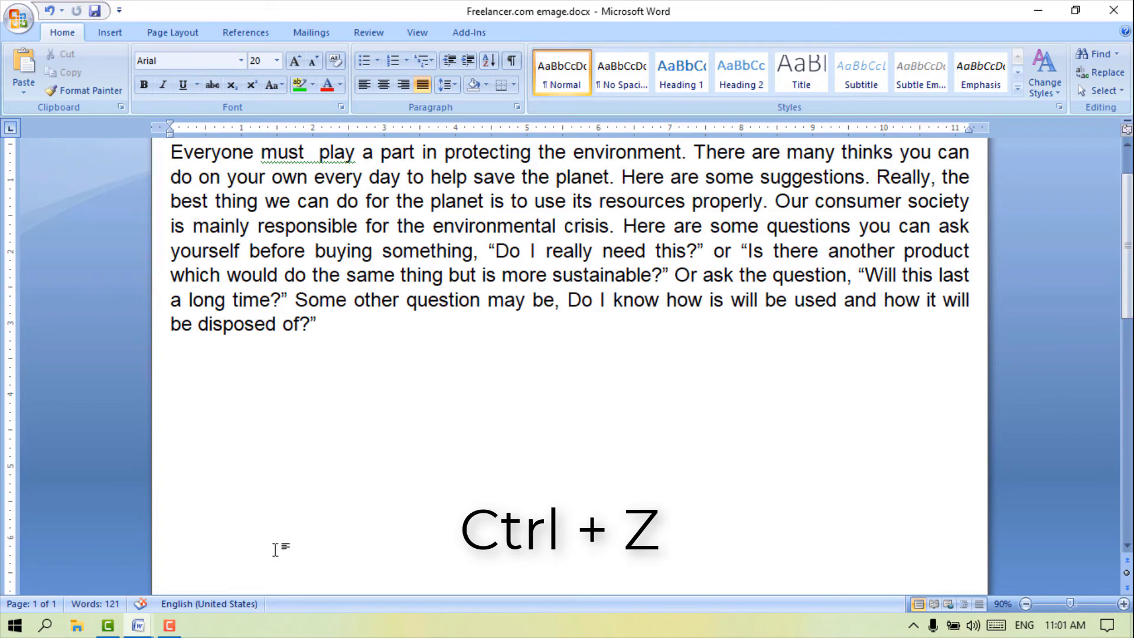
pyautogui.hotkey('ctrl', 'y')
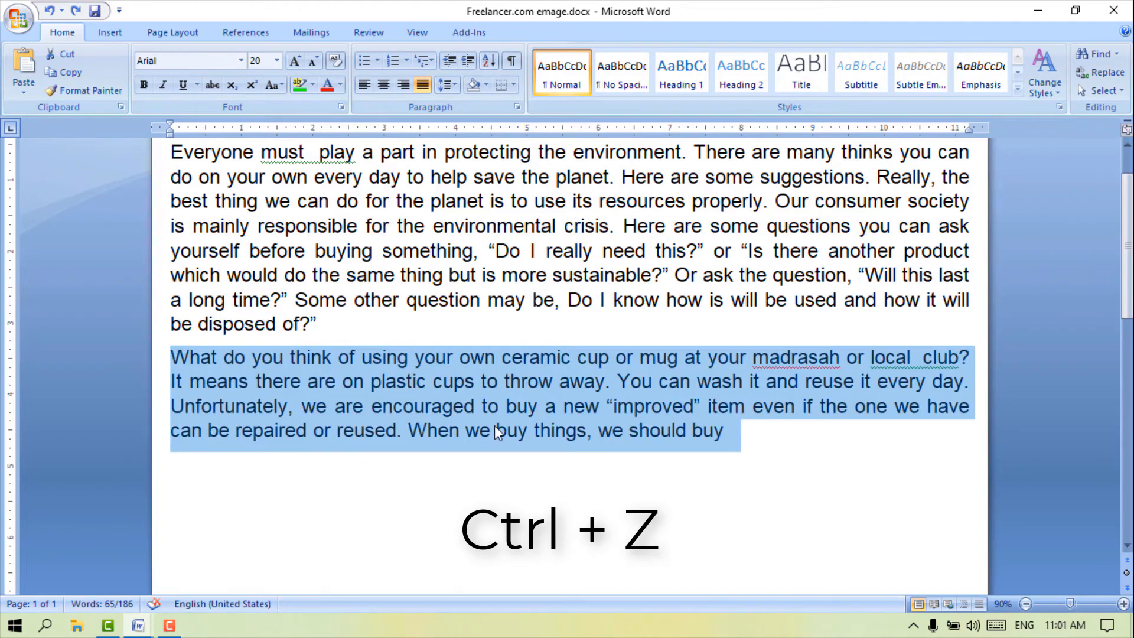
# Replace the last paragraph with the letter "j", undo the replacement, and clear the selection.
pyautogui.click(746, 438)
pyautogui.moveTo(747, 443); pyautogui.dragTo(171, 355)
pyautogui.write('j')
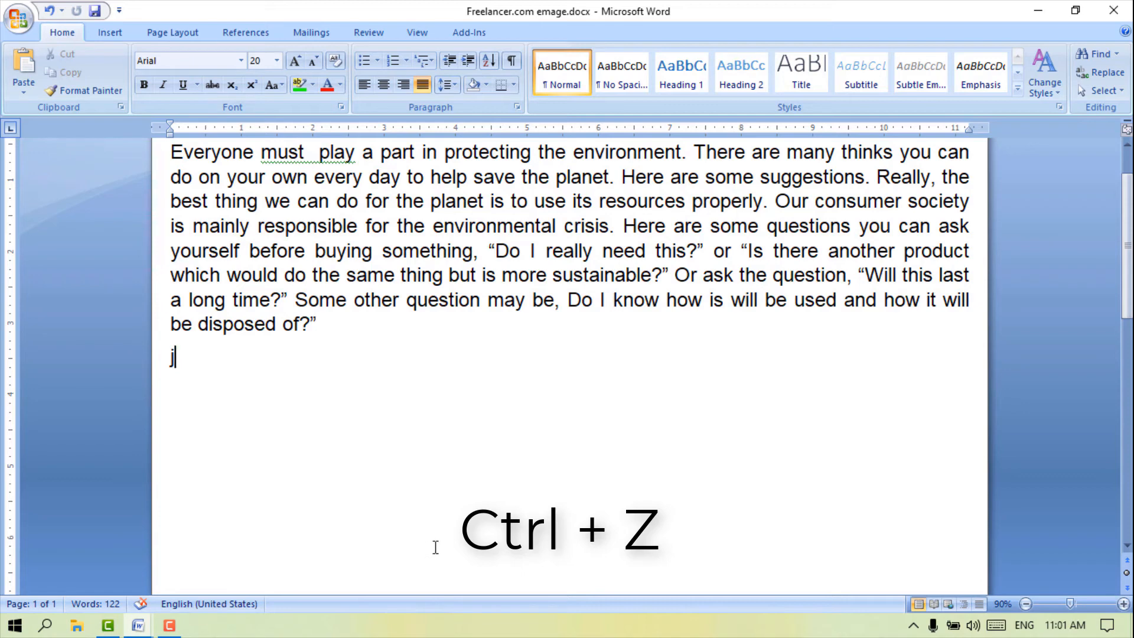
pyautogui.hotkey('ctrl', 'z')
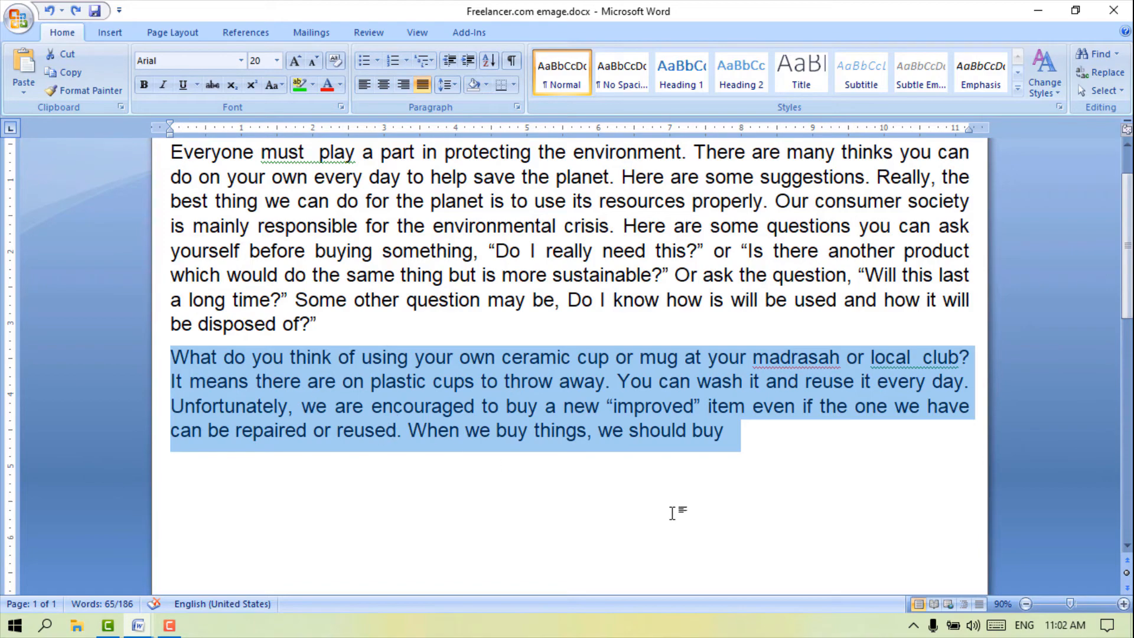
pyautogui.click(765, 457)
# Select the body text from the end of the last paragraph back into the first paragraph, twice, and clear the selection.
pyautogui.scroll(2, 498, 467)
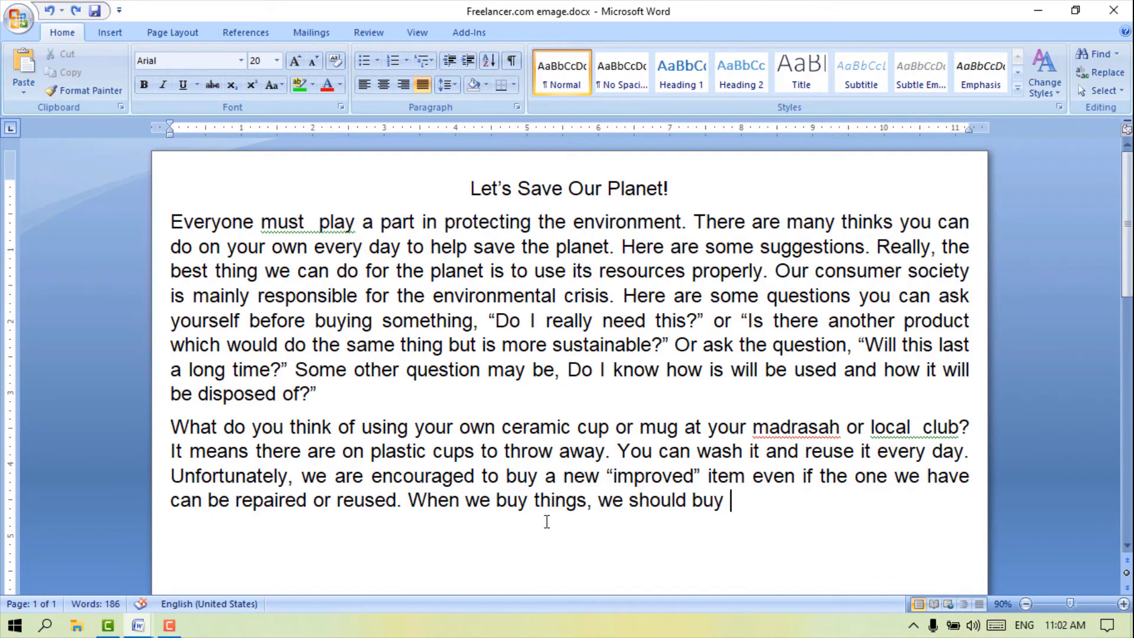
pyautogui.moveTo(717, 509); pyautogui.dragTo(162, 218)
pyautogui.click(214, 223)
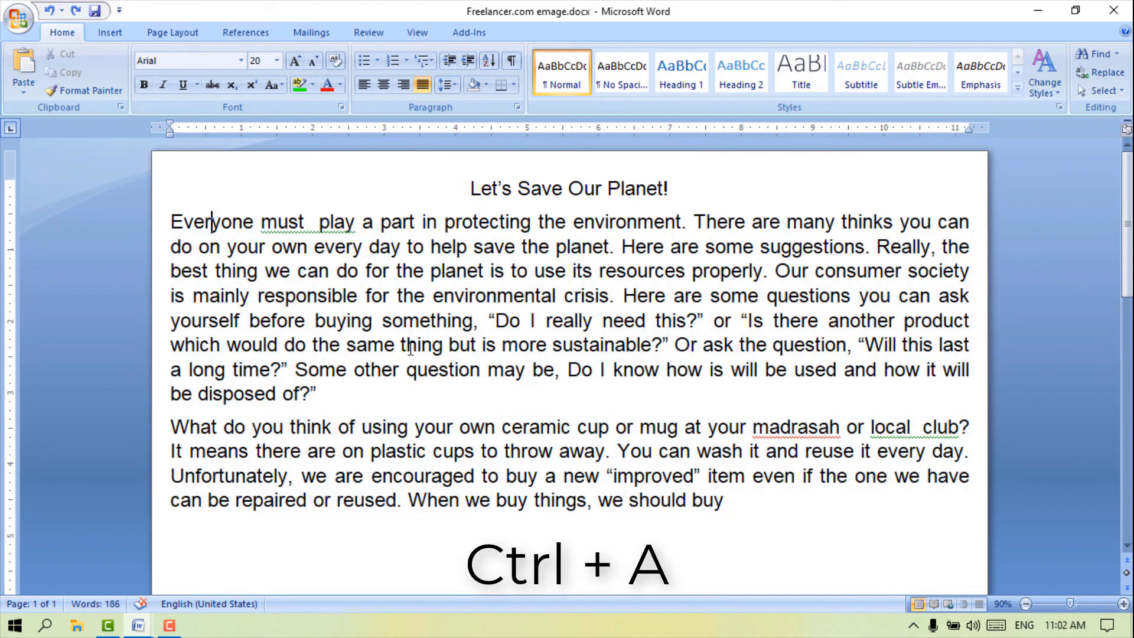
pyautogui.moveTo(741, 514); pyautogui.dragTo(215, 271)
# Select the entire document, clear the selection, and select the entire document again.
pyautogui.click(744, 511)
pyautogui.hotkey('ctrl', 'a')
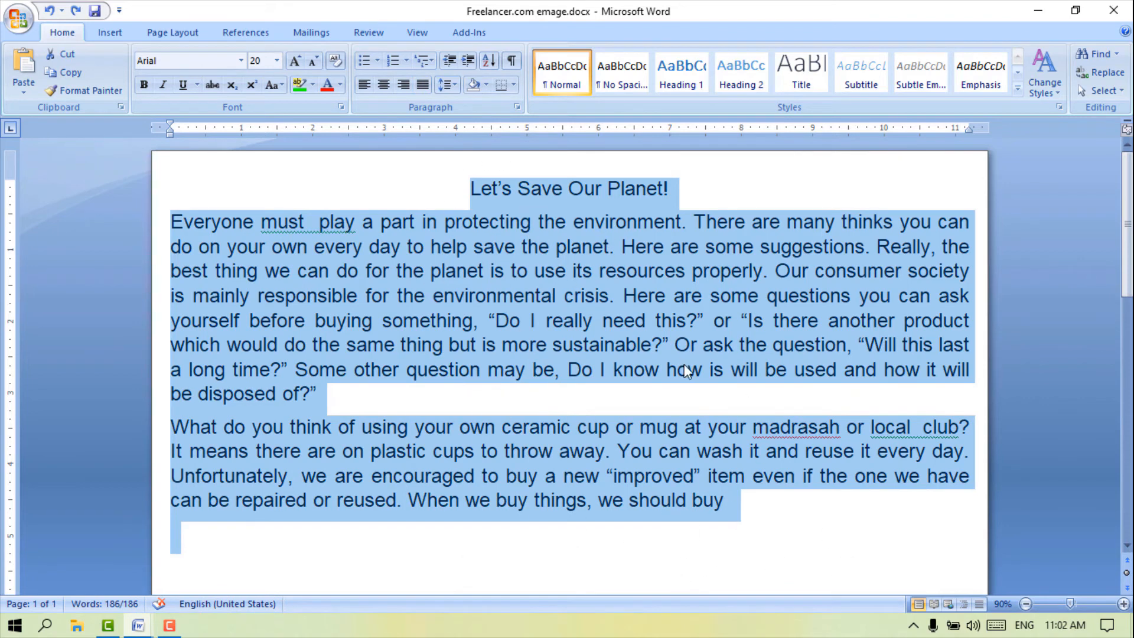
pyautogui.click(780, 513)
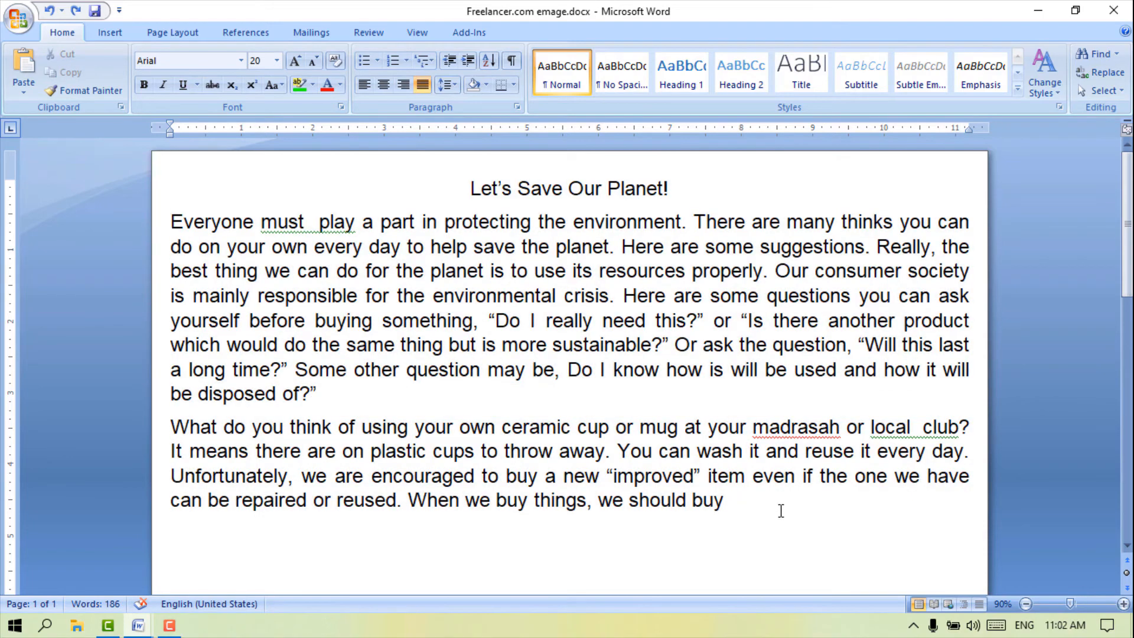
pyautogui.hotkey('ctrl', 'a')
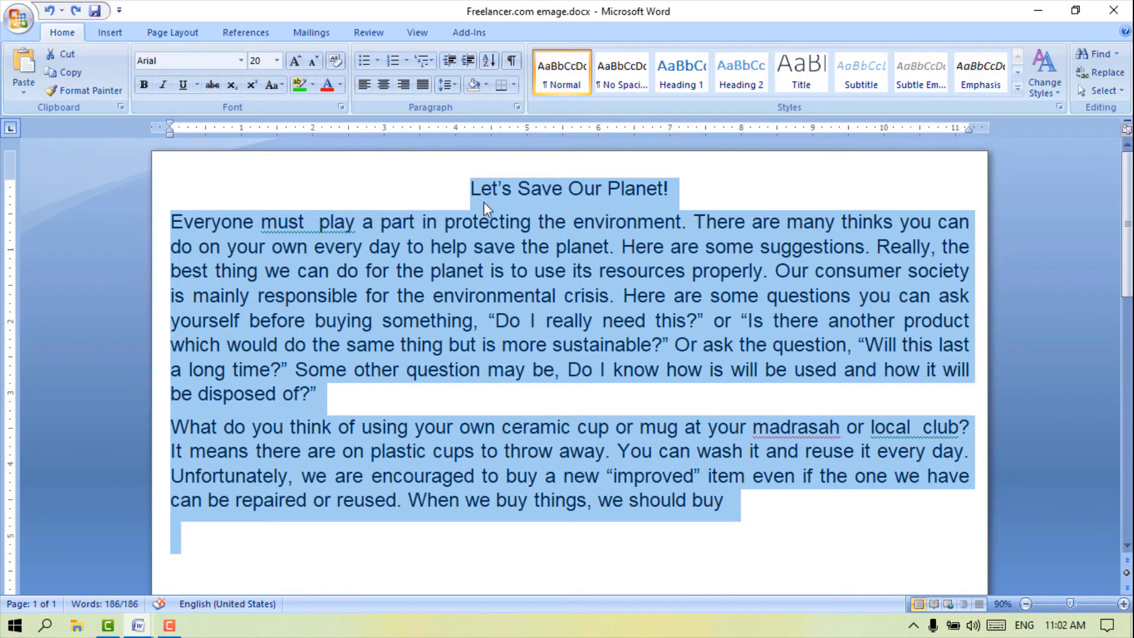
# Extend a selection character by character from the end of the last paragraph back into the word "reused".
pyautogui.click(750, 521)
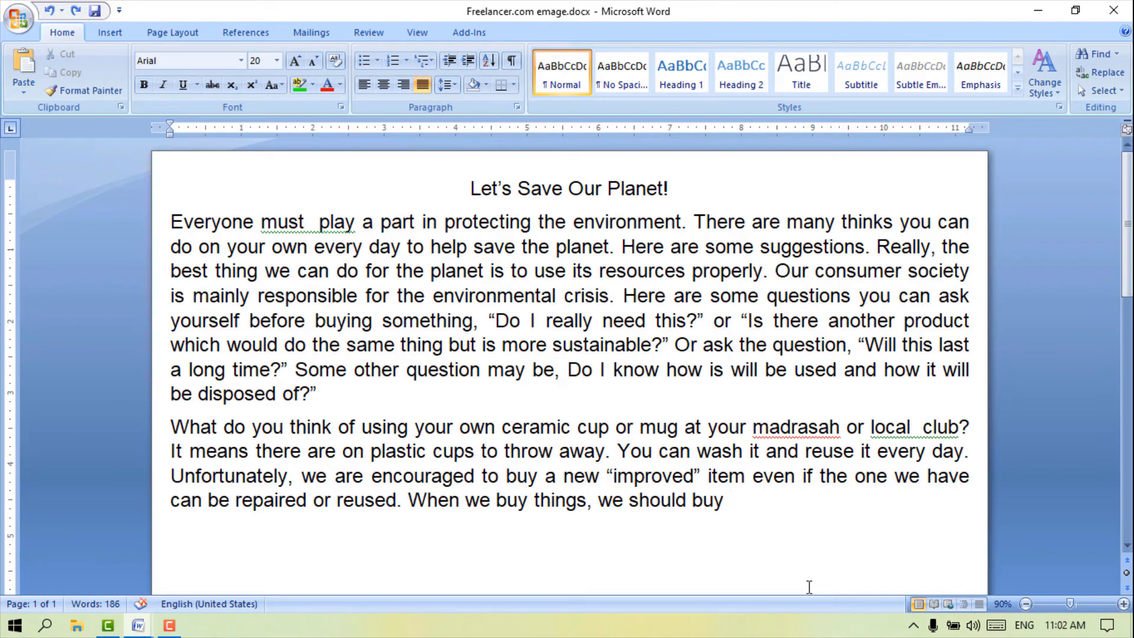
pyautogui.hotkey('shift', 'Left')
pyautogui.hotkey('shift', 'Left')
pyautogui.hotkey('shift', 'Left')
pyautogui.hotkey('shift', 'Left')
pyautogui.hotkey('shift', 'Left')
pyautogui.hotkey('shift', 'Left')
pyautogui.hotkey('shift', 'Left')
pyautogui.hotkey('shift', 'Left')
pyautogui.hotkey('shift', 'Left')
pyautogui.hotkey('shift', 'Left')
pyautogui.hotkey('shift', 'Left')
pyautogui.hotkey('shift', 'Left')
pyautogui.hotkey('shift', 'Left')
pyautogui.hotkey('shift', 'Left')
pyautogui.hotkey('shift', 'Left')
pyautogui.hotkey('shift', 'Left')
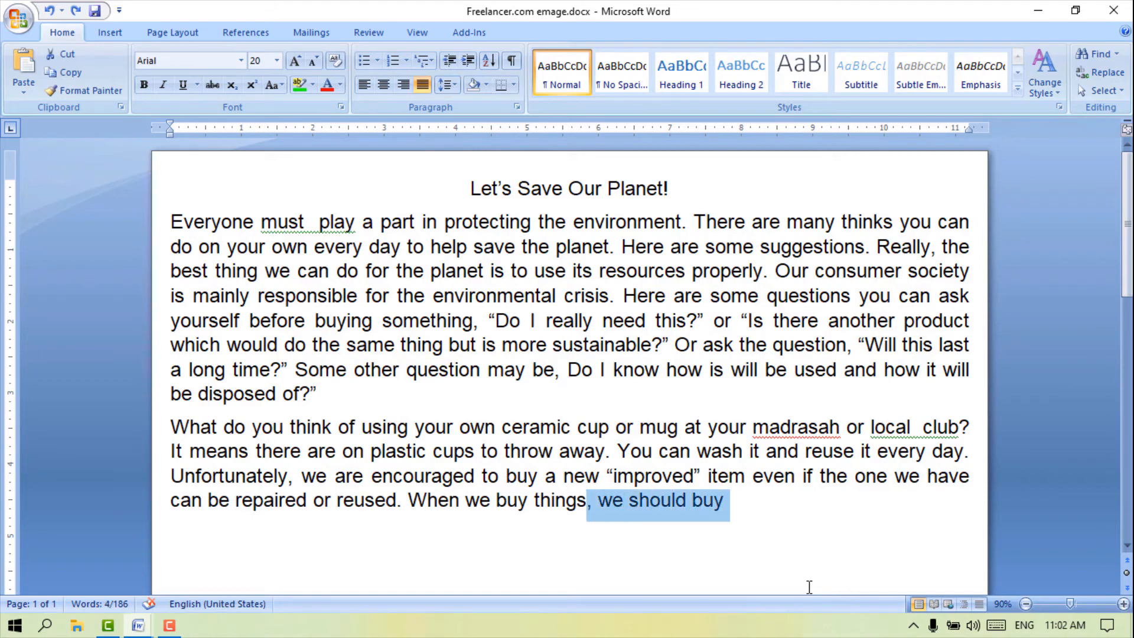
pyautogui.hotkey('shift', 'Left')
pyautogui.hotkey('shift', 'Left')
pyautogui.hotkey('shift', 'Left')
pyautogui.hotkey('shift', 'Left')
pyautogui.hotkey('shift', 'Left')
pyautogui.hotkey('shift', 'Left')
pyautogui.hotkey('shift', 'Left')
pyautogui.hotkey('shift', 'Left')
pyautogui.hotkey('shift', 'Left')
pyautogui.hotkey('shift', 'Left')
pyautogui.hotkey('shift', 'Left')
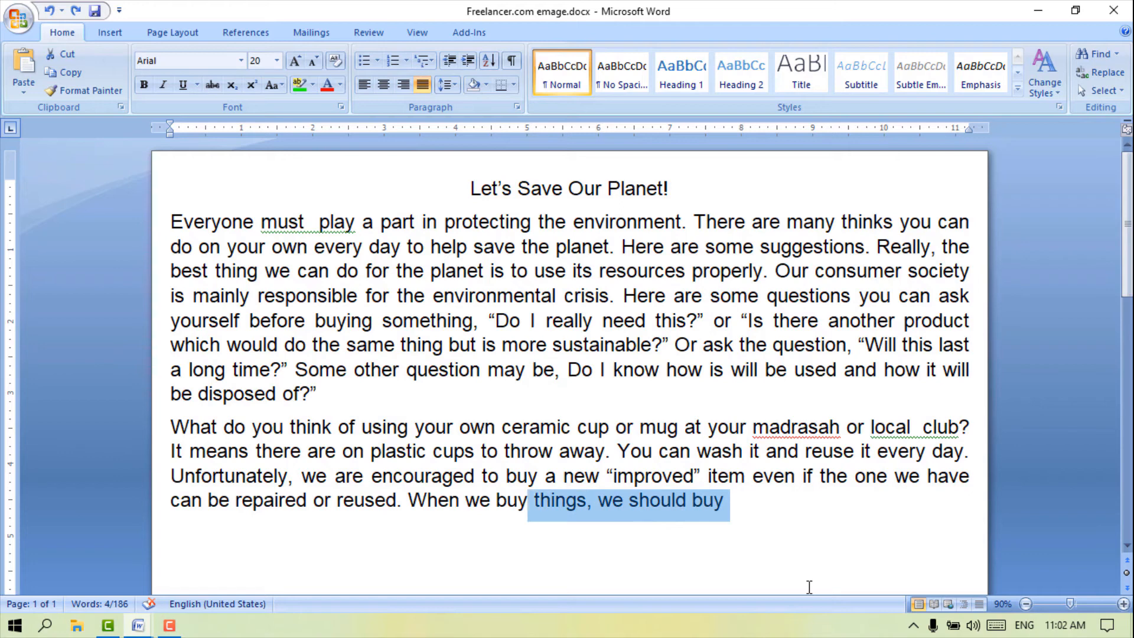
pyautogui.hotkey('shift', 'Left')
pyautogui.hotkey('shift', 'Left')
pyautogui.hotkey('shift', 'Left')
pyautogui.hotkey('shift', 'Left')
pyautogui.hotkey('shift', 'Left')
pyautogui.hotkey('shift', 'Left')
pyautogui.hotkey('shift', 'Left')
pyautogui.hotkey('shift', 'Left')
pyautogui.hotkey('shift', 'Left')
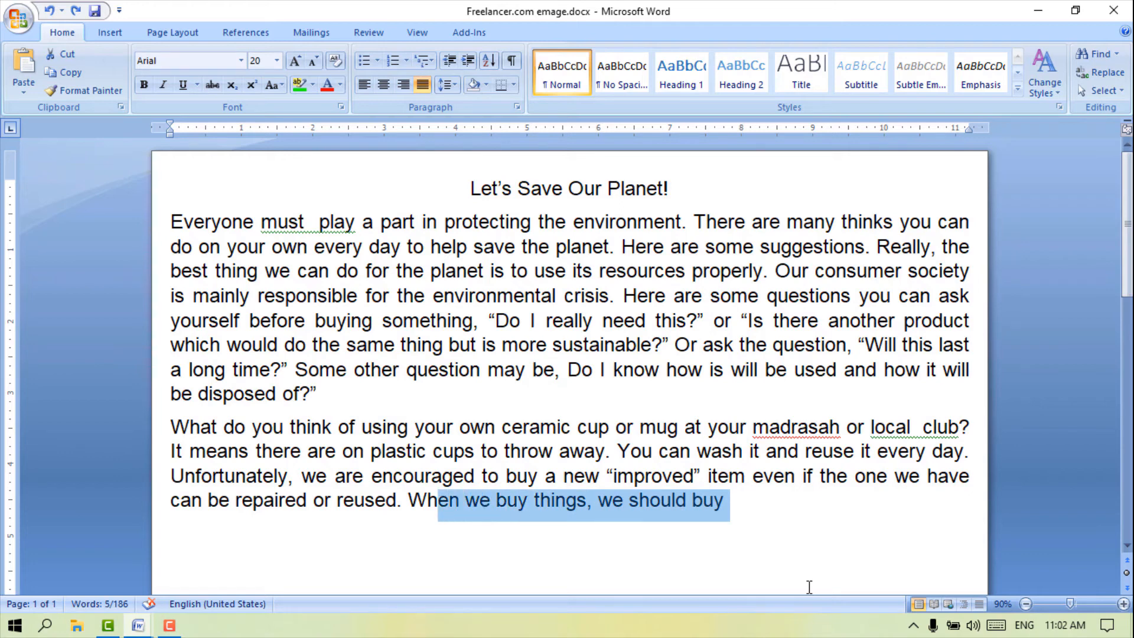
pyautogui.hotkey('shift', 'Left')
pyautogui.hotkey('shift', 'Left')
pyautogui.hotkey('shift', 'Left')
pyautogui.hotkey('shift', 'Left')
pyautogui.hotkey('shift', 'Left')
pyautogui.hotkey('shift', 'Left')
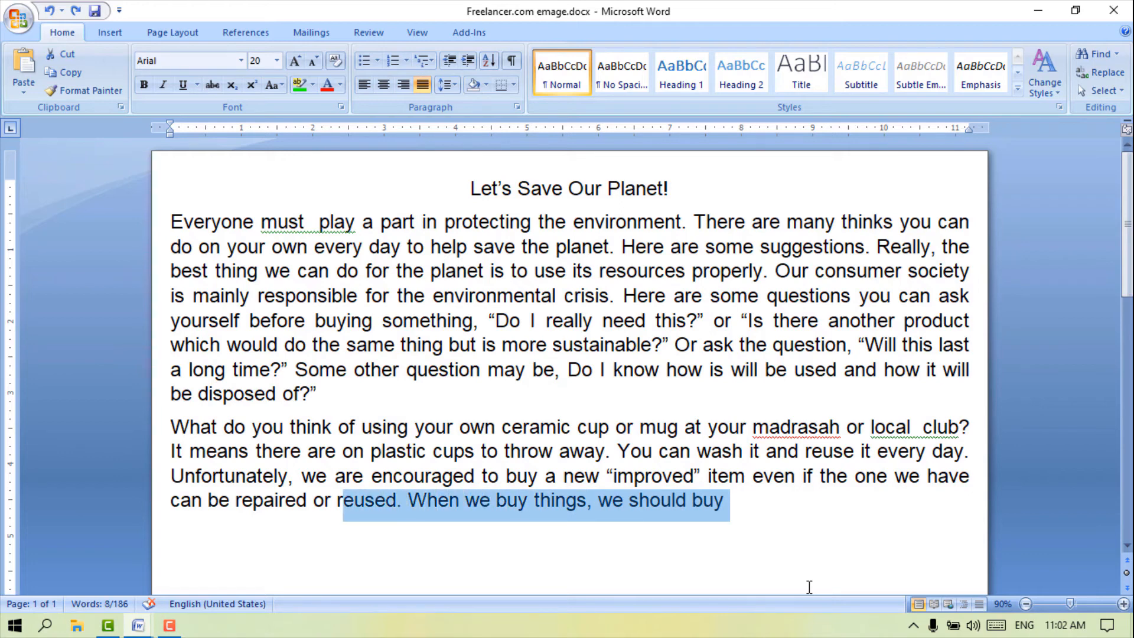
# Shrink the selection to "we buy things, we should buy" and clear it by placing the cursor on the empty last line.
pyautogui.hotkey('shift', 'Right')
pyautogui.hotkey('shift', 'Right')
pyautogui.hotkey('shift', 'Right')
pyautogui.hotkey('shift', 'Right')
pyautogui.hotkey('shift', 'Right')
pyautogui.hotkey('shift', 'Right')
pyautogui.hotkey('shift', 'Right')
pyautogui.hotkey('shift', 'Right')
pyautogui.hotkey('shift', 'Right')
pyautogui.hotkey('shift', 'Right')
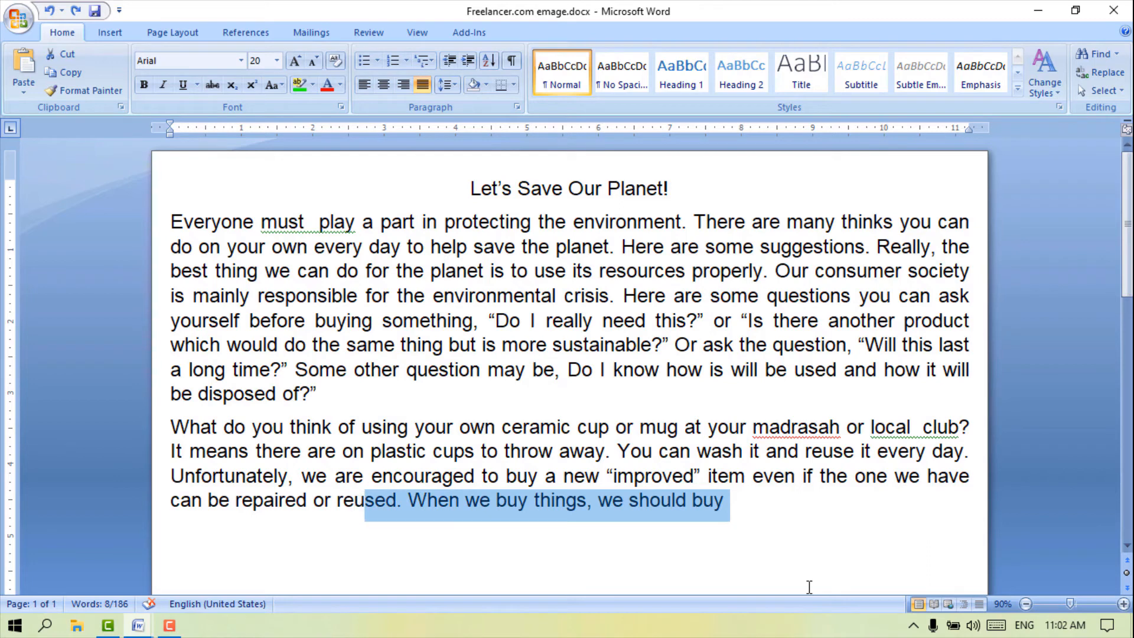
pyautogui.hotkey('shift', 'Right')
pyautogui.hotkey('shift', 'Right')
pyautogui.hotkey('shift', 'Right')
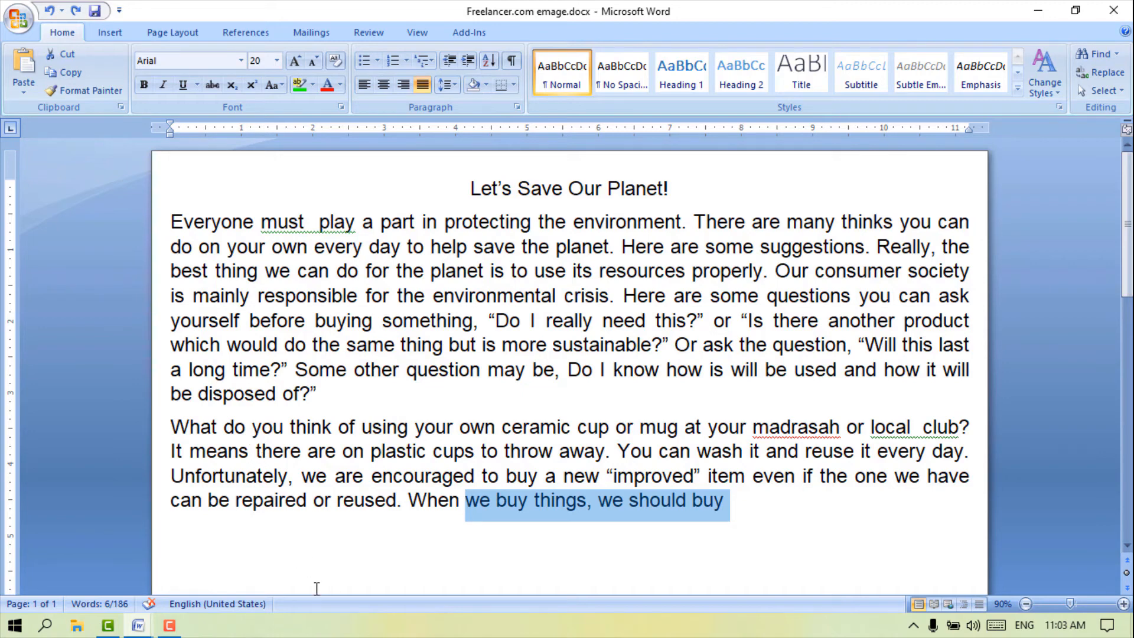
pyautogui.click(317, 564)
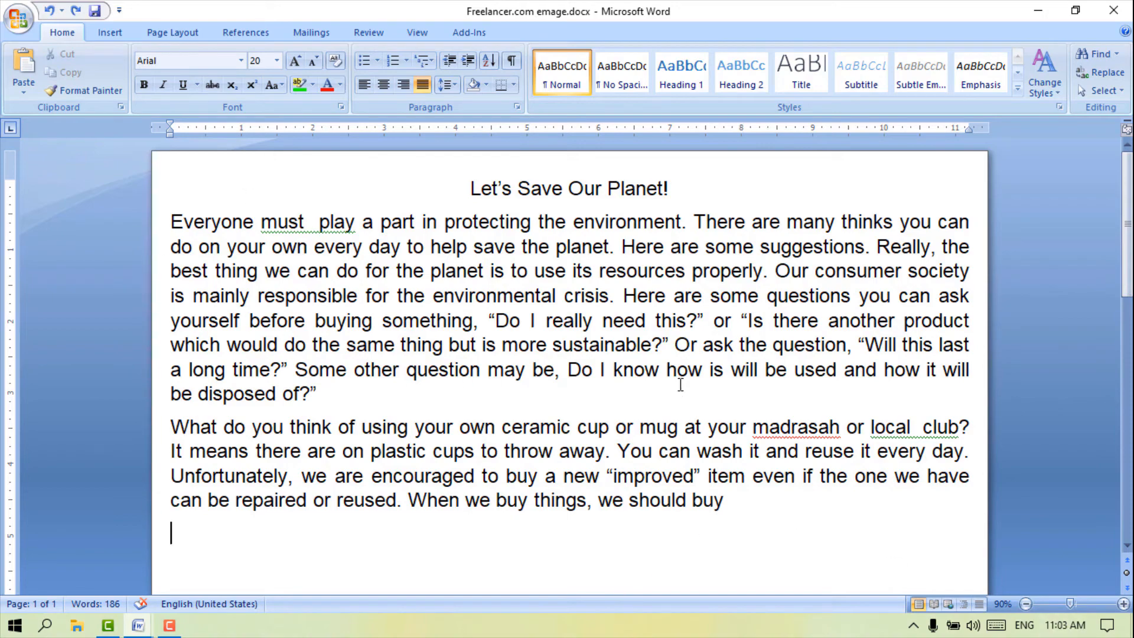
# Close Freelancer.com emage.docx without saving the changes.
pyautogui.click(1124, 13)
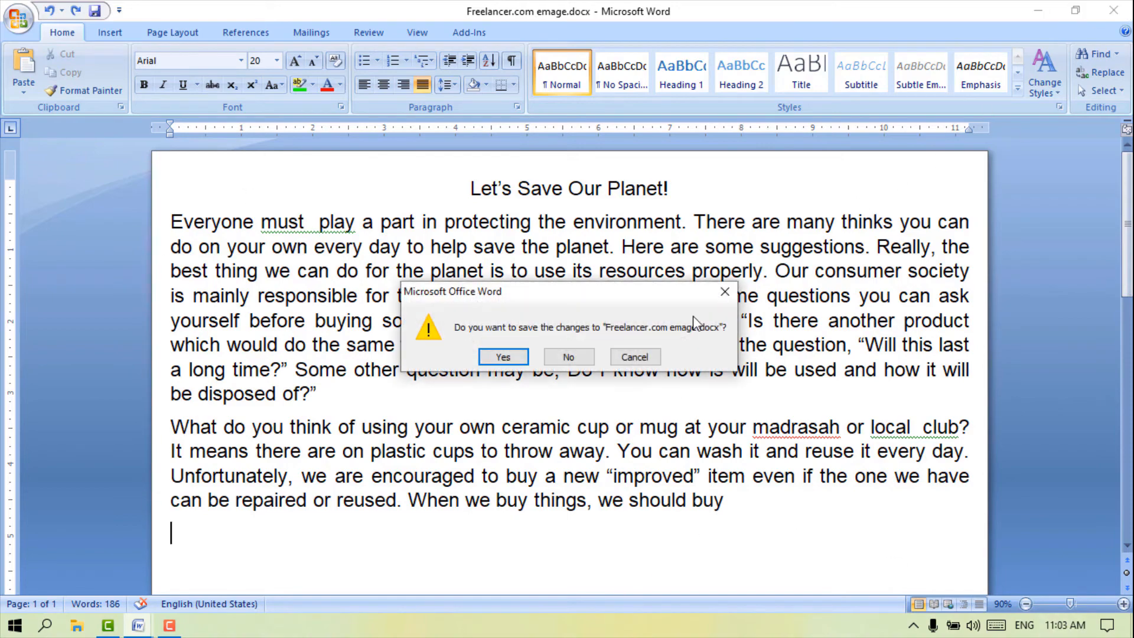
pyautogui.click(568, 361)
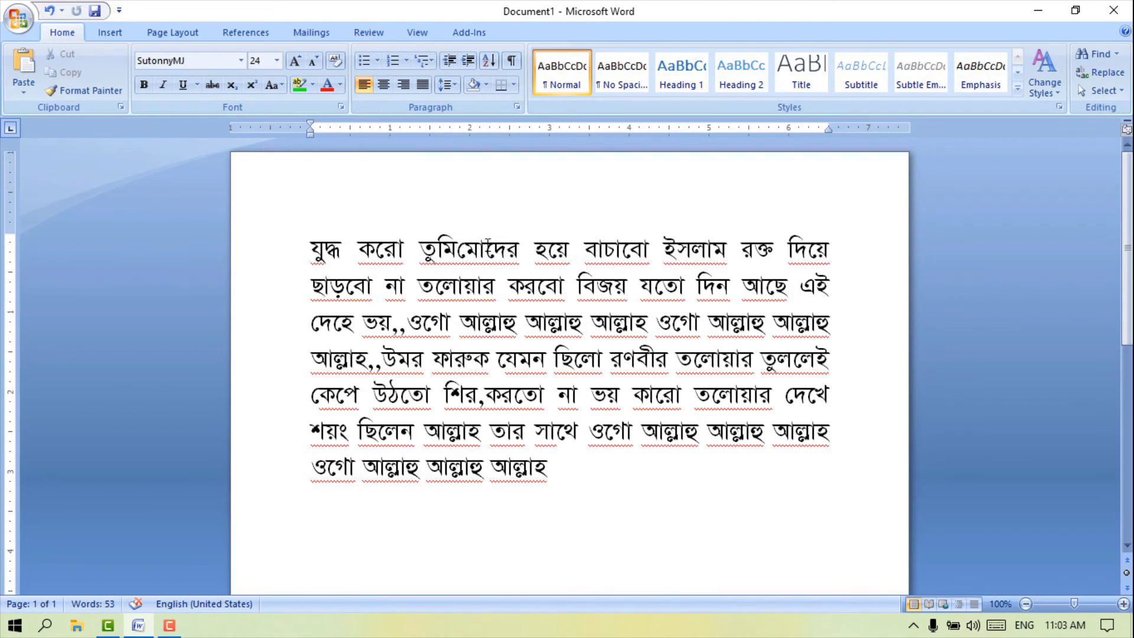
# Insert a space between the words "তুমি" and "মোদের" in the first line.
pyautogui.click(466, 248)
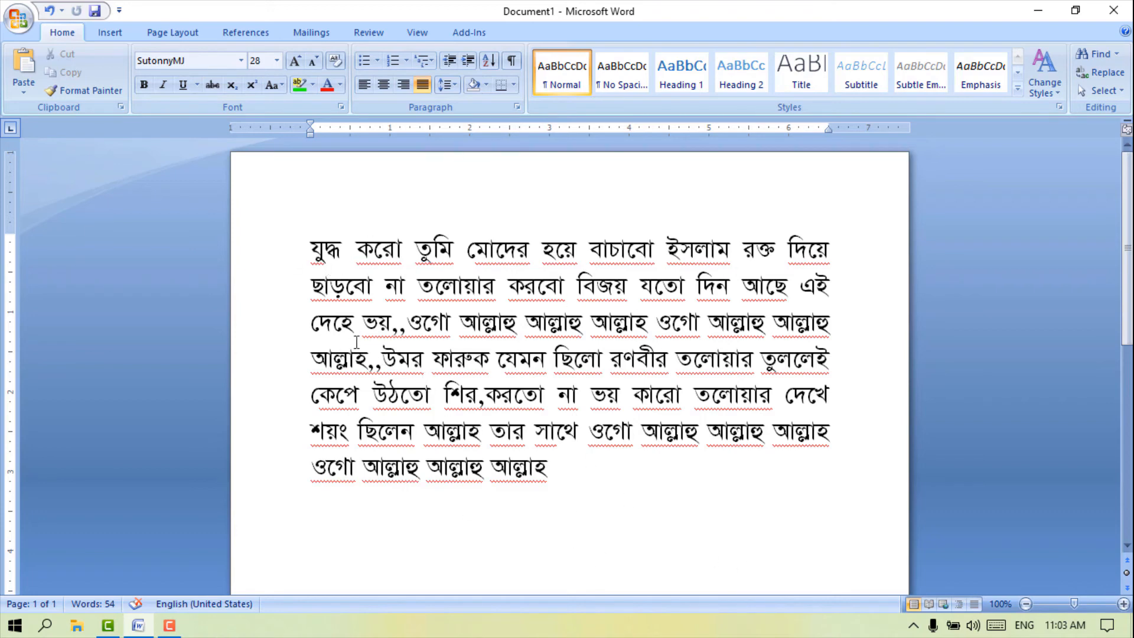
# Start saving the document to the Desktop, enter a person's name as the file name, and cancel the save.
pyautogui.click(19, 23)
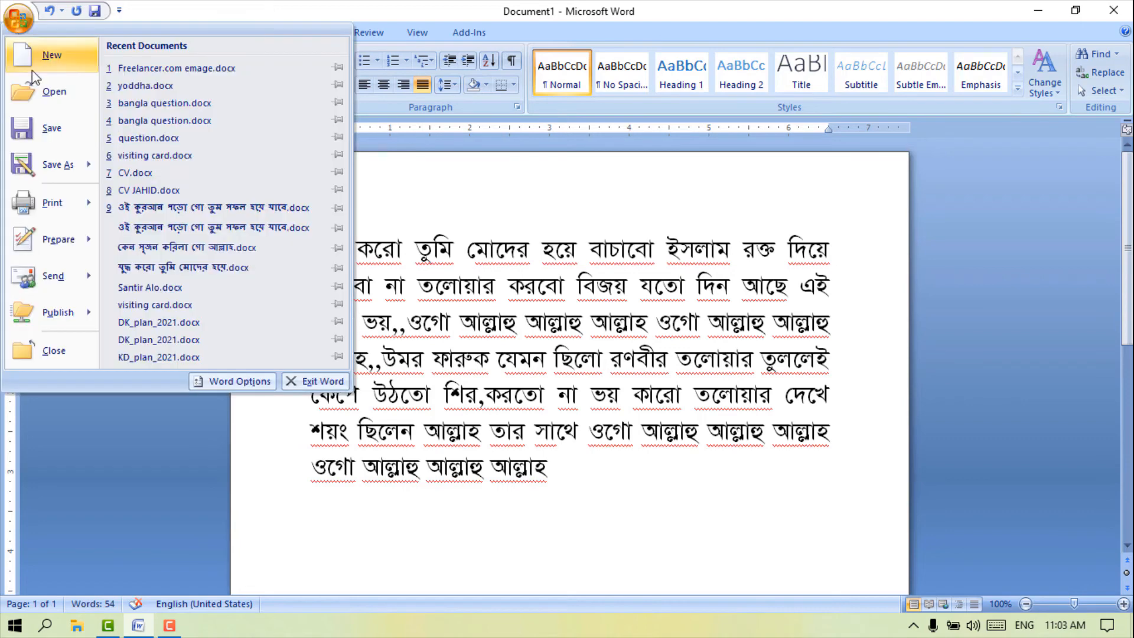
pyautogui.click(54, 138)
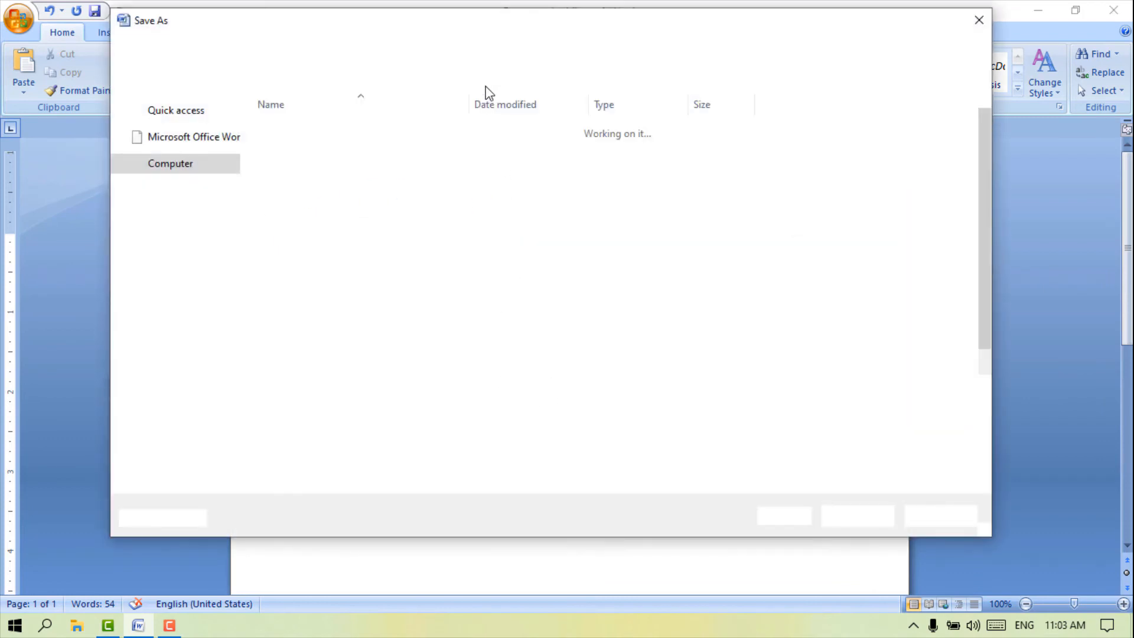
pyautogui.moveTo(484, 22)
pyautogui.mouseDown()
pyautogui.moveTo(447, 88)
pyautogui.moveTo(475, 40)
pyautogui.mouseUp()
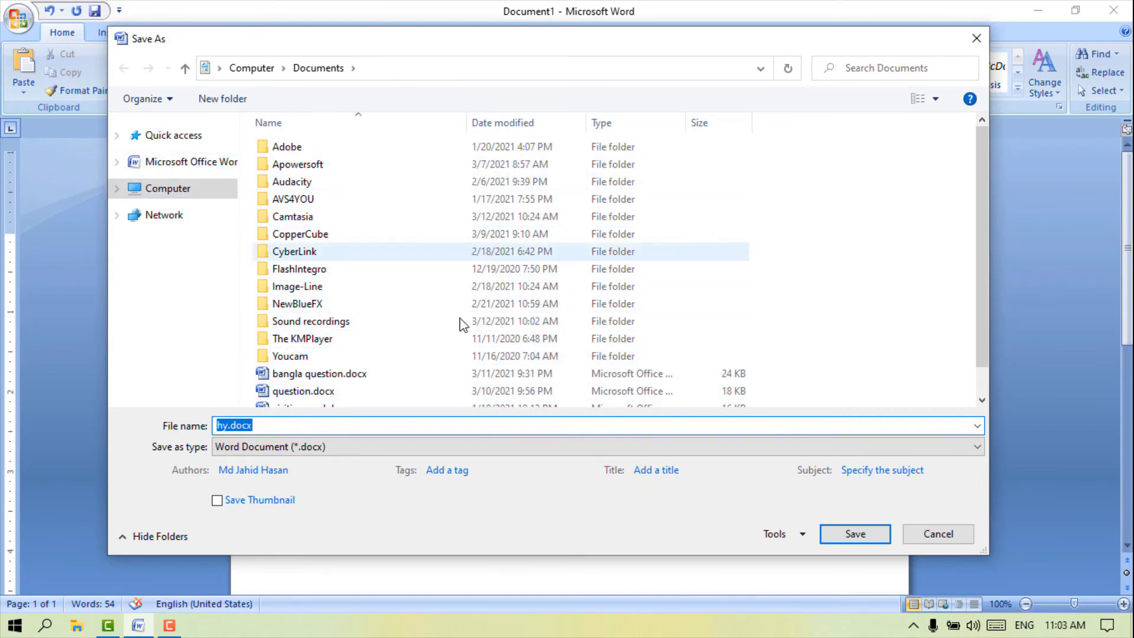
pyautogui.click(256, 70)
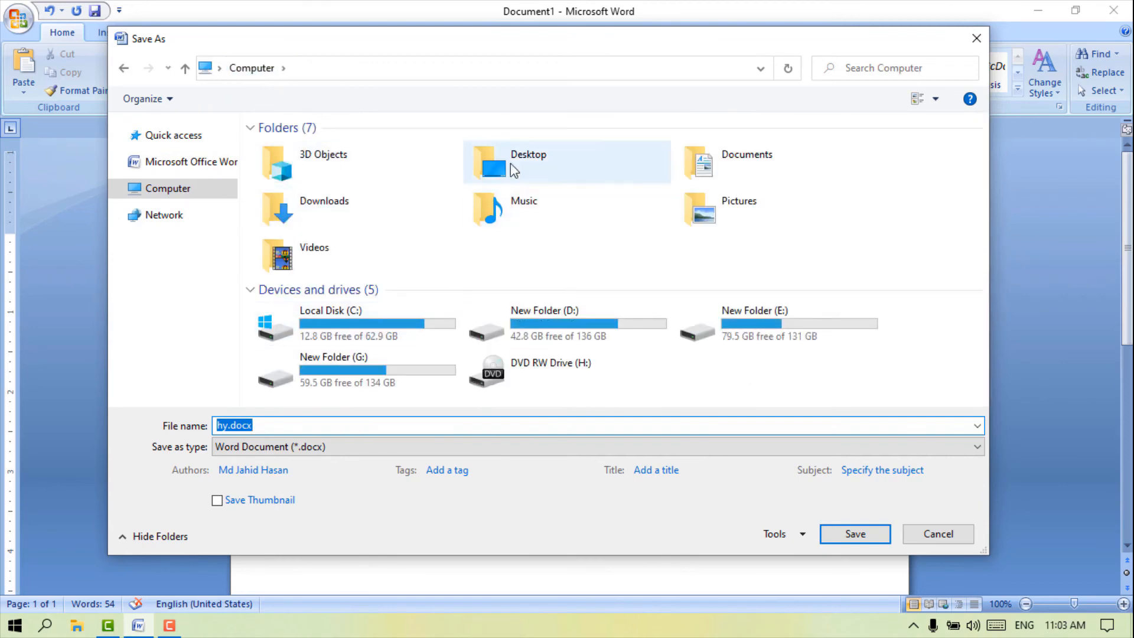
pyautogui.click(539, 176)
pyautogui.doubleClick(539, 176)
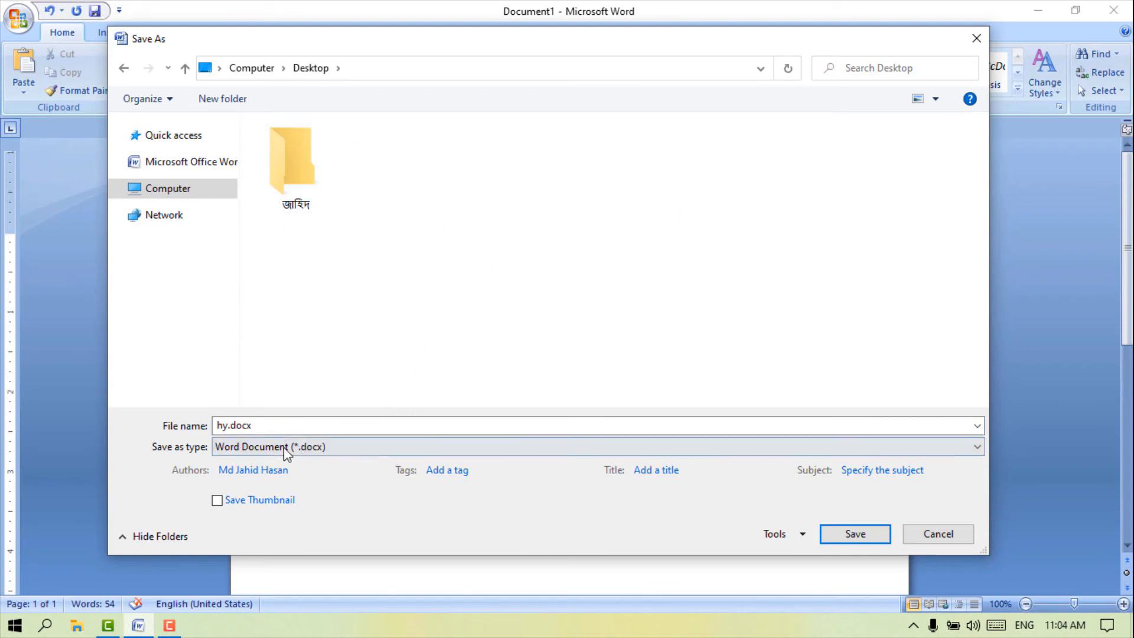
pyautogui.moveTo(257, 428); pyautogui.dragTo(188, 434)
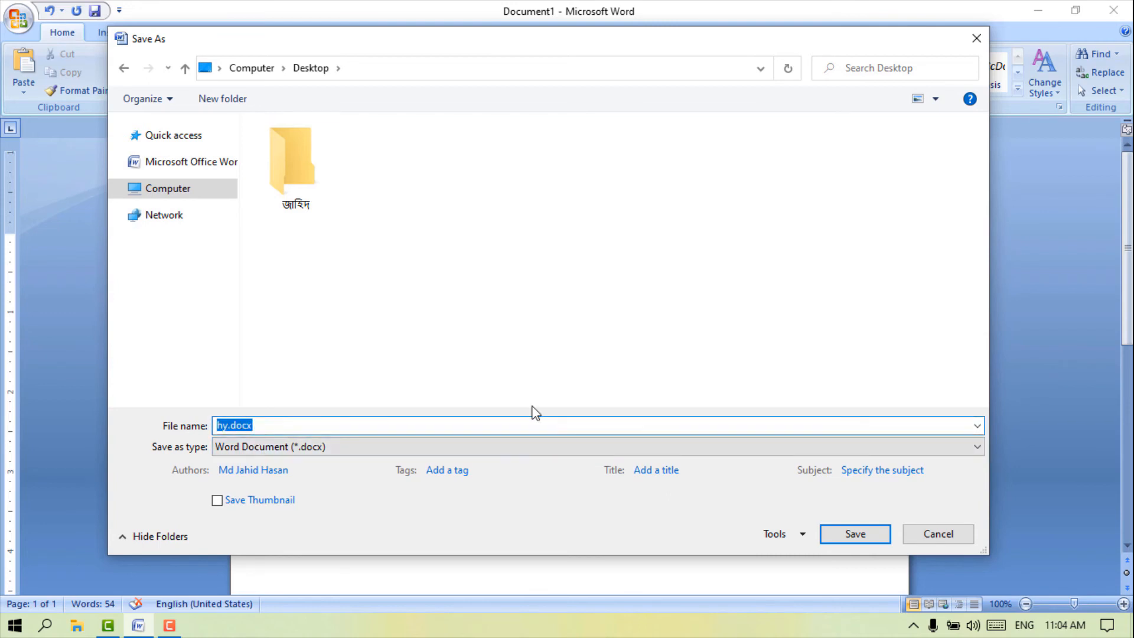
pyautogui.write('jahid')
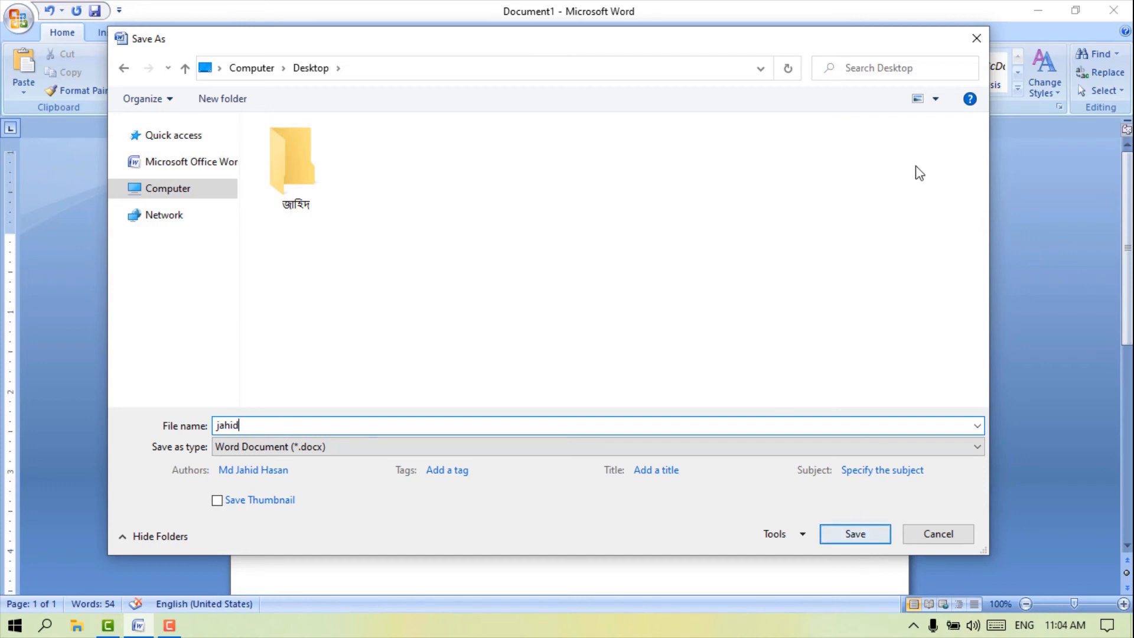
pyautogui.click(980, 39)
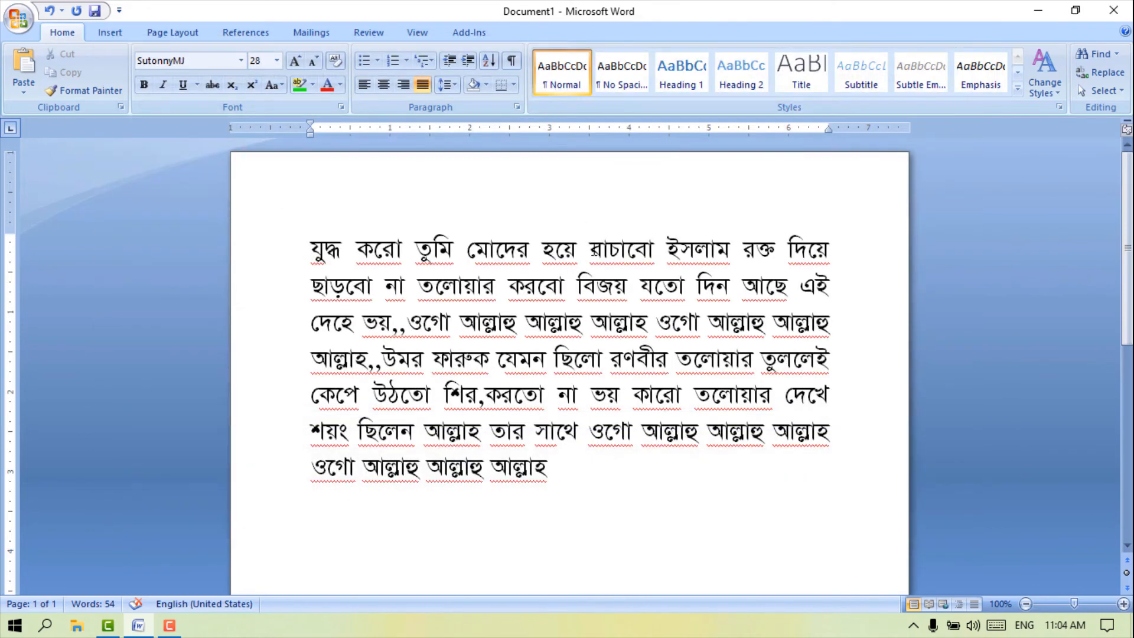
# Start closing the unsaved document and cancel at the save-changes prompt.
pyautogui.click(1108, 17)
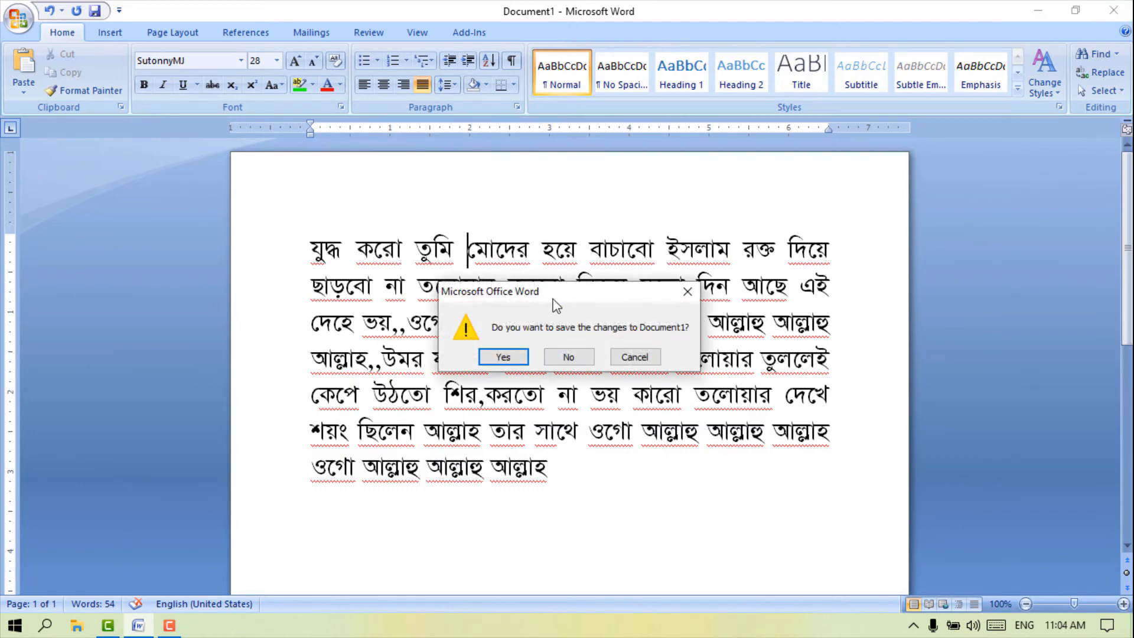
pyautogui.moveTo(553, 298); pyautogui.dragTo(634, 228)
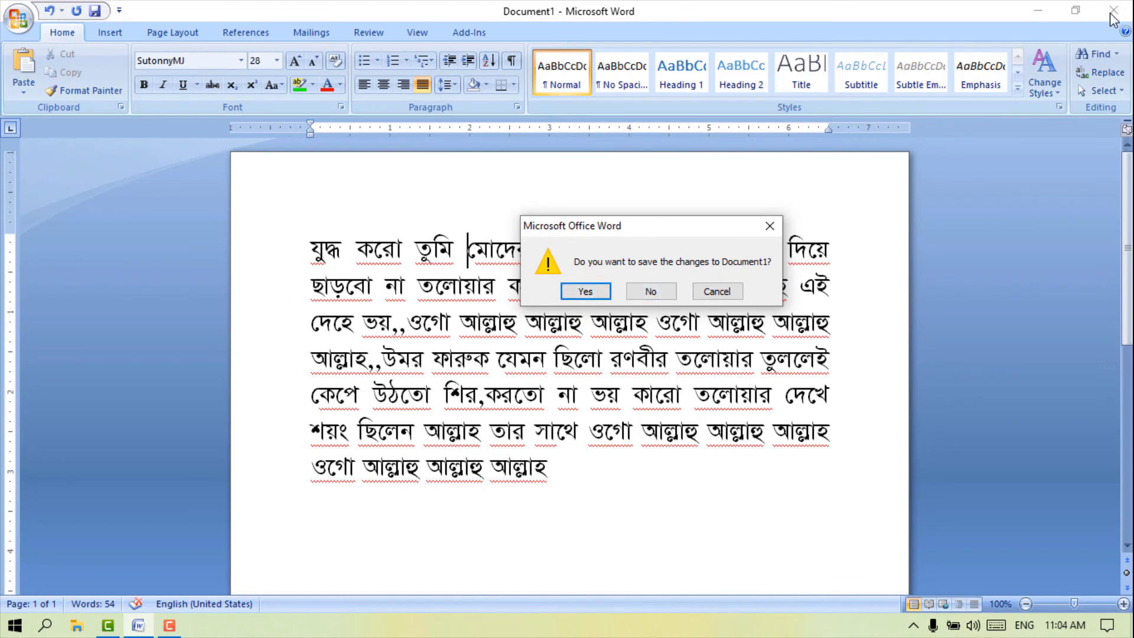
pyautogui.click(732, 291)
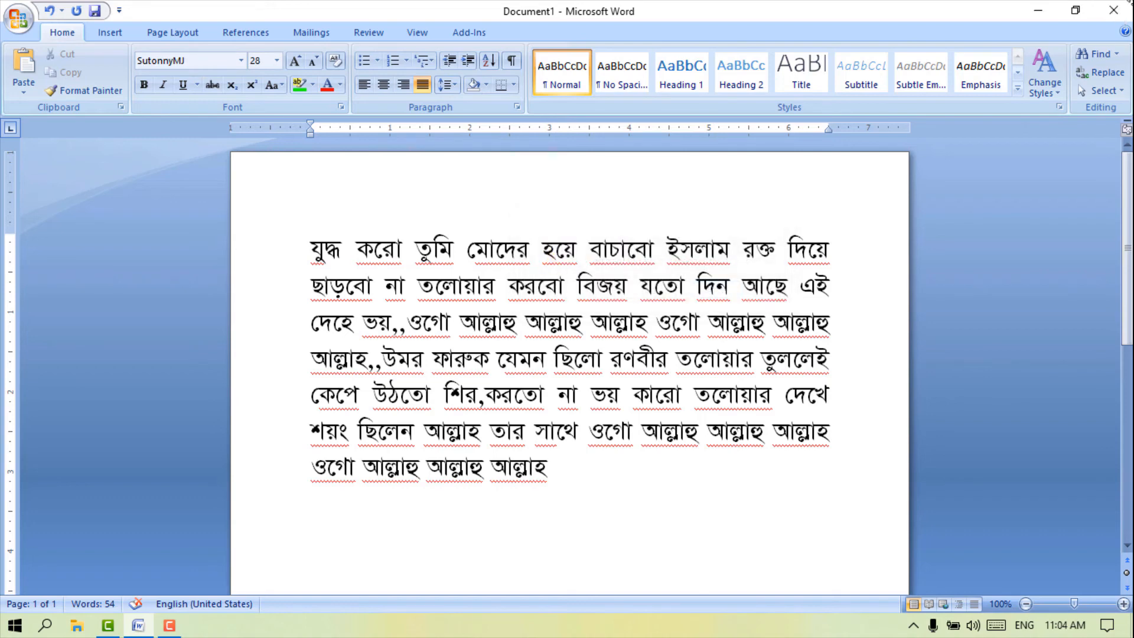
# Close the document with the choice to save its changes, and abandon the resulting Save As dialog.
pyautogui.click(1113, 10)
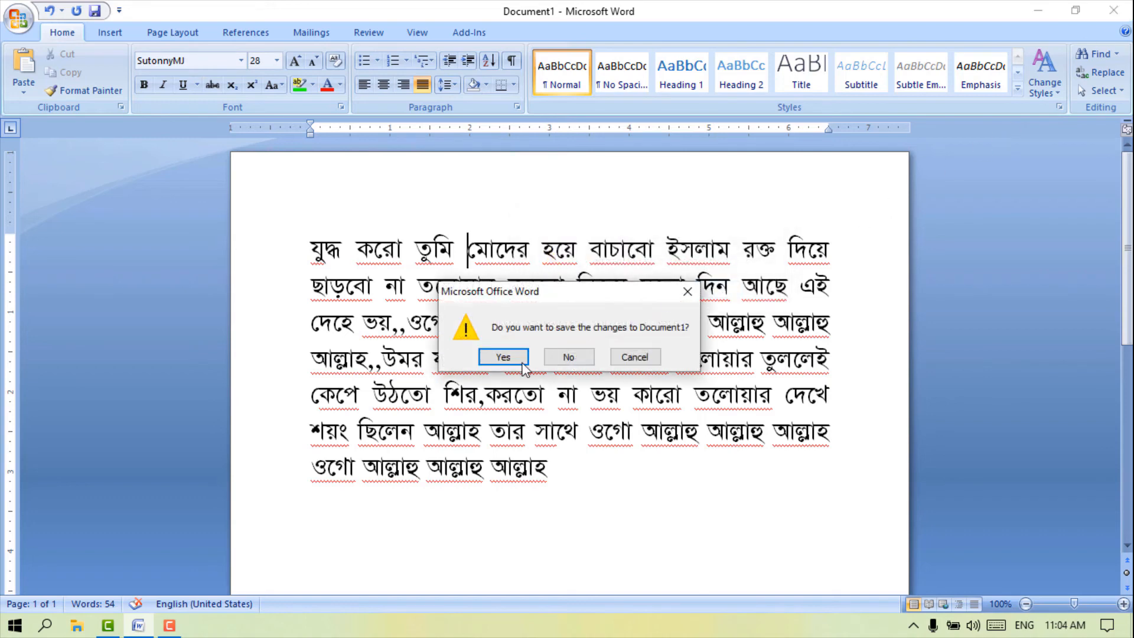
pyautogui.click(504, 357)
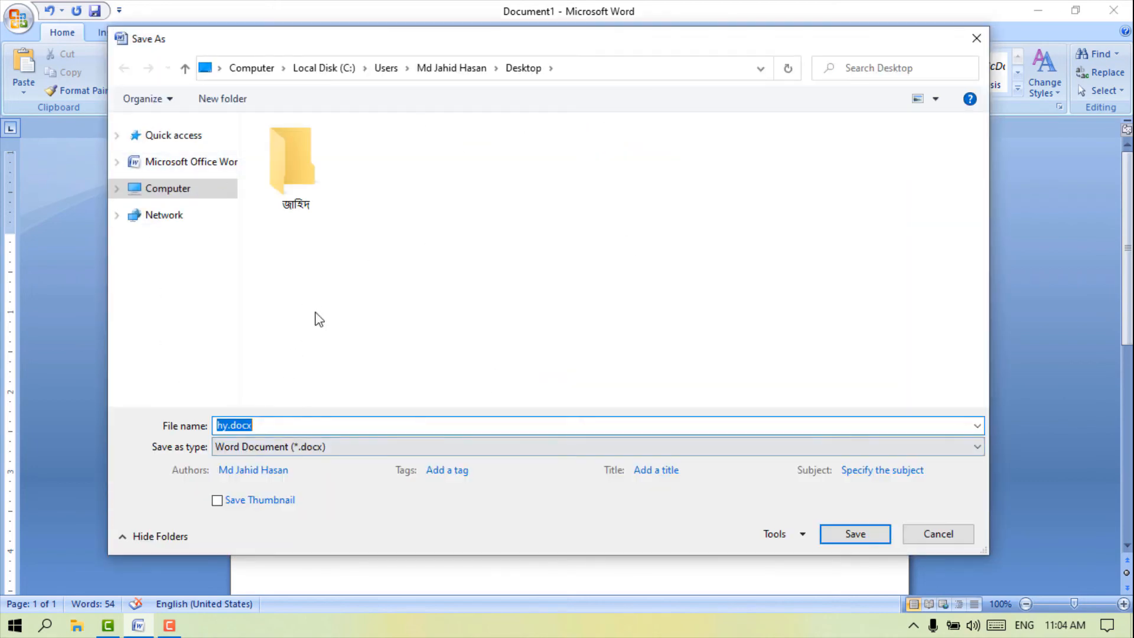
pyautogui.click(300, 426)
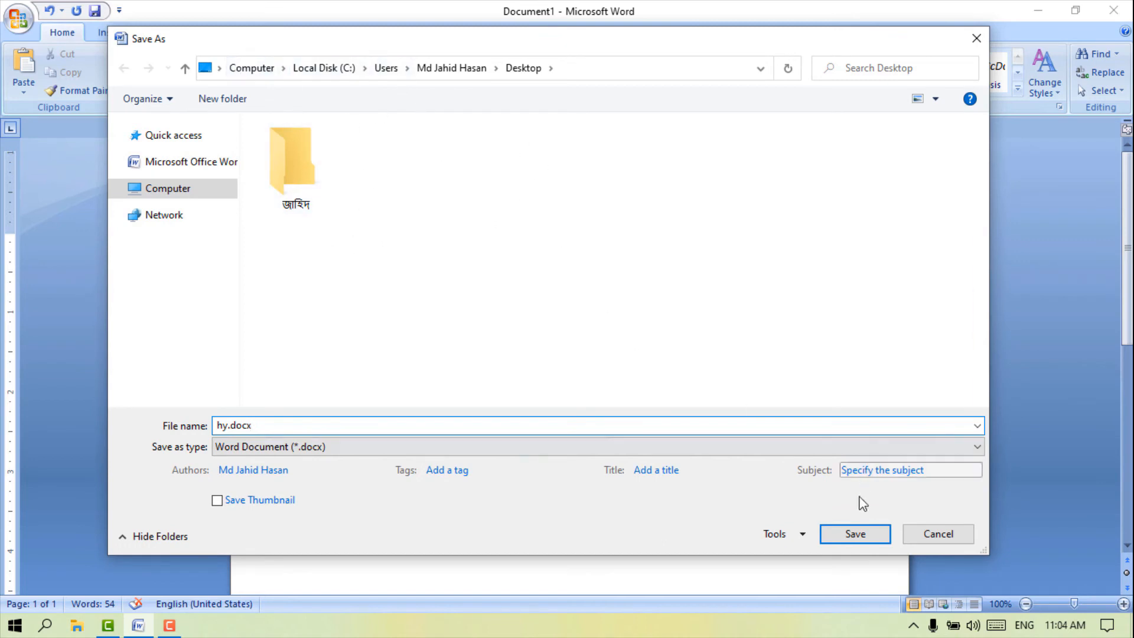
pyautogui.click(977, 39)
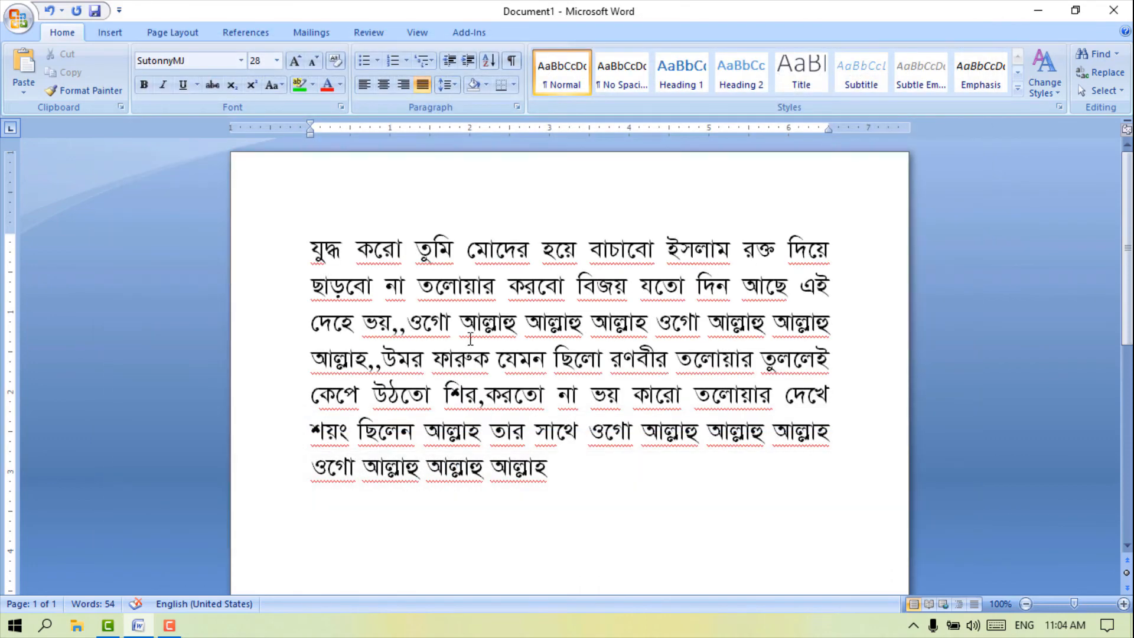
# Start saving the document again, browse to the Desktop folder as the location, and cancel.
pyautogui.hotkey('ctrl', 's')
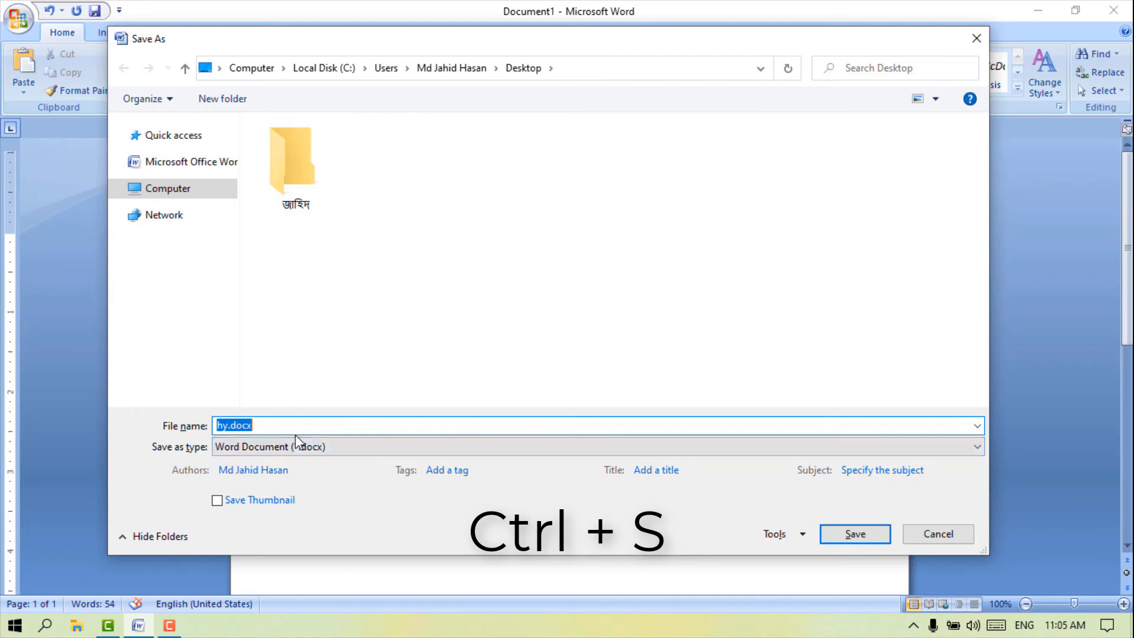
pyautogui.click(265, 72)
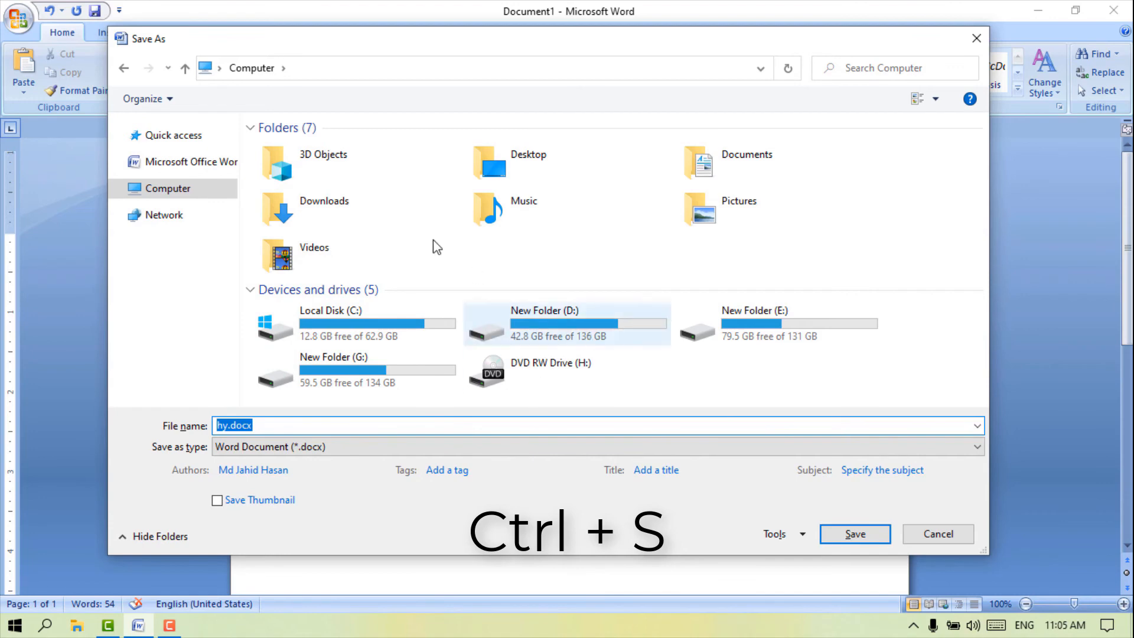
pyautogui.doubleClick(515, 157)
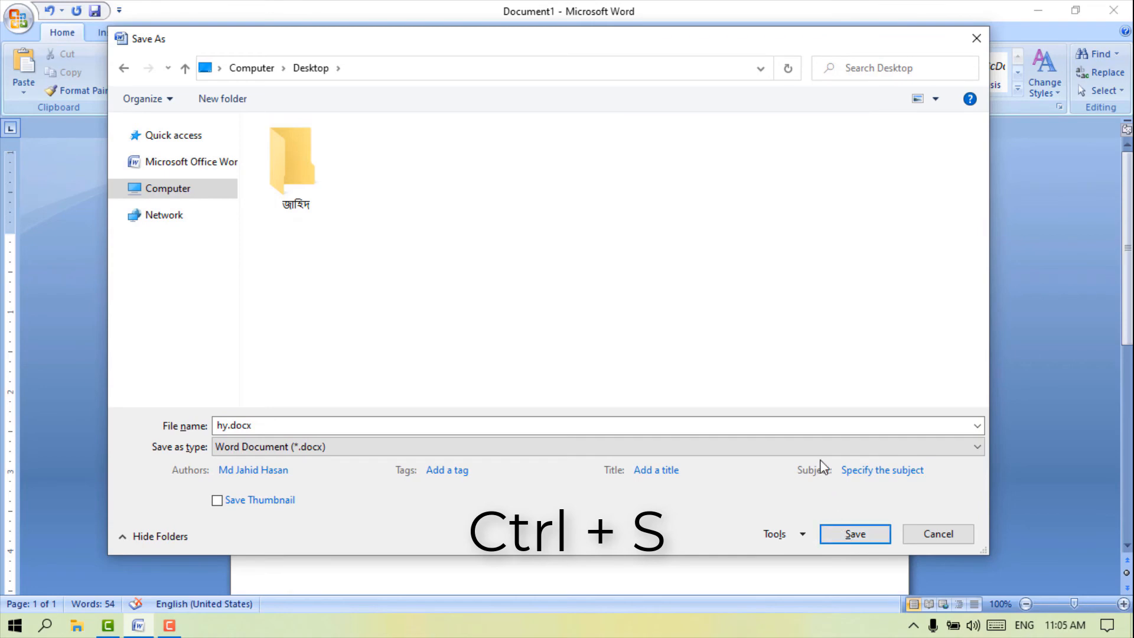
pyautogui.click(976, 39)
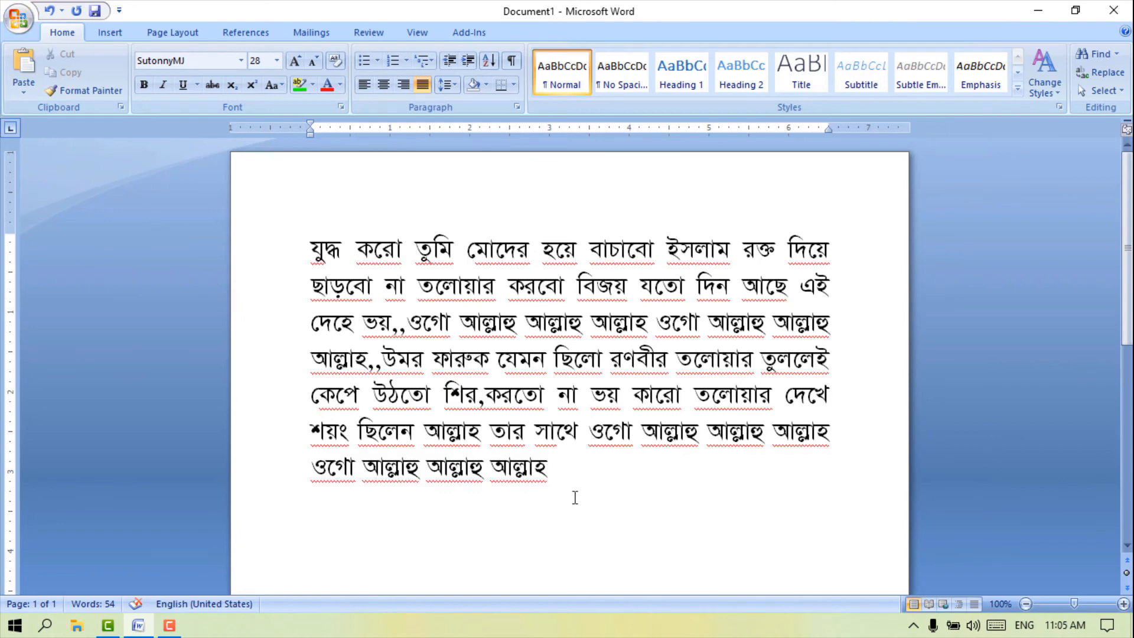
# Examine the document's print settings, including the printer choice, and close them without printing.
pyautogui.click(18, 18)
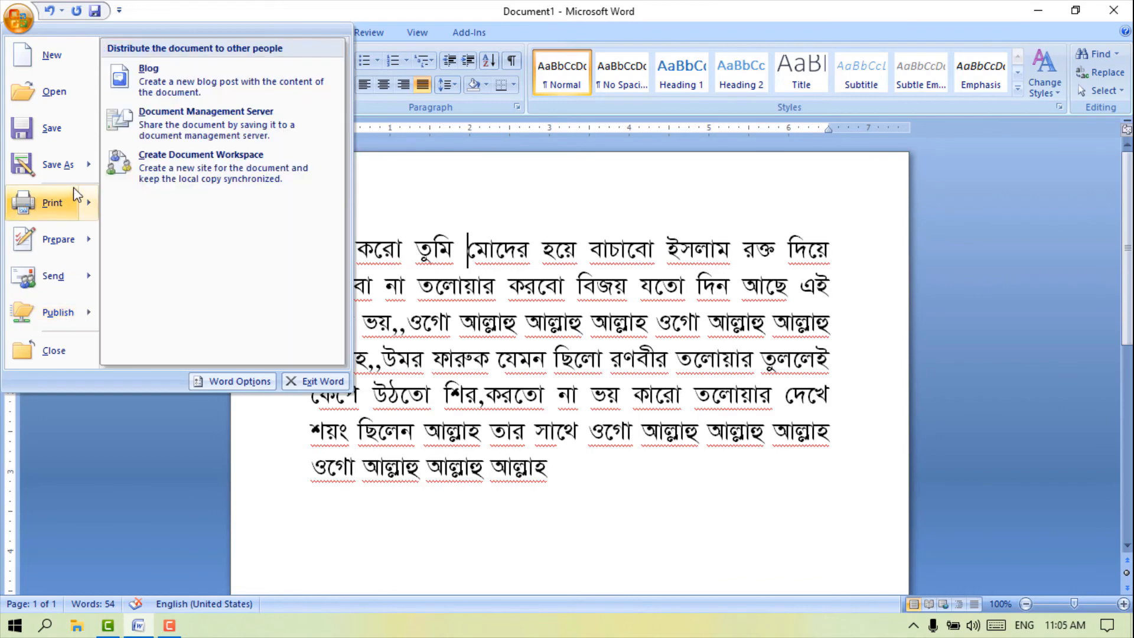
pyautogui.moveTo(63, 205)
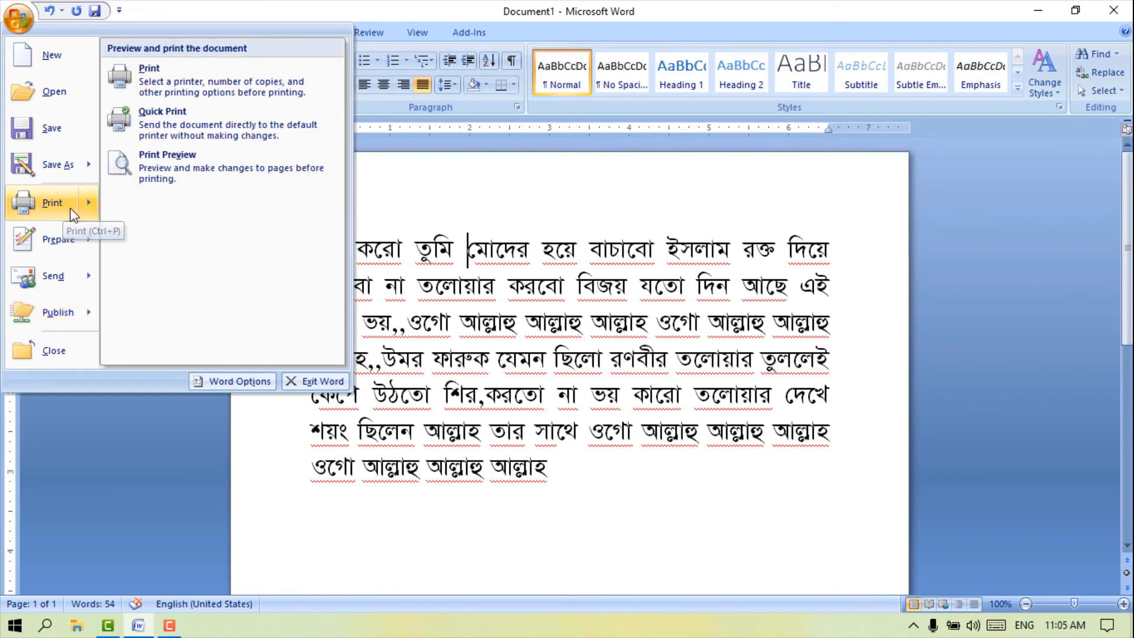
pyautogui.click(171, 72)
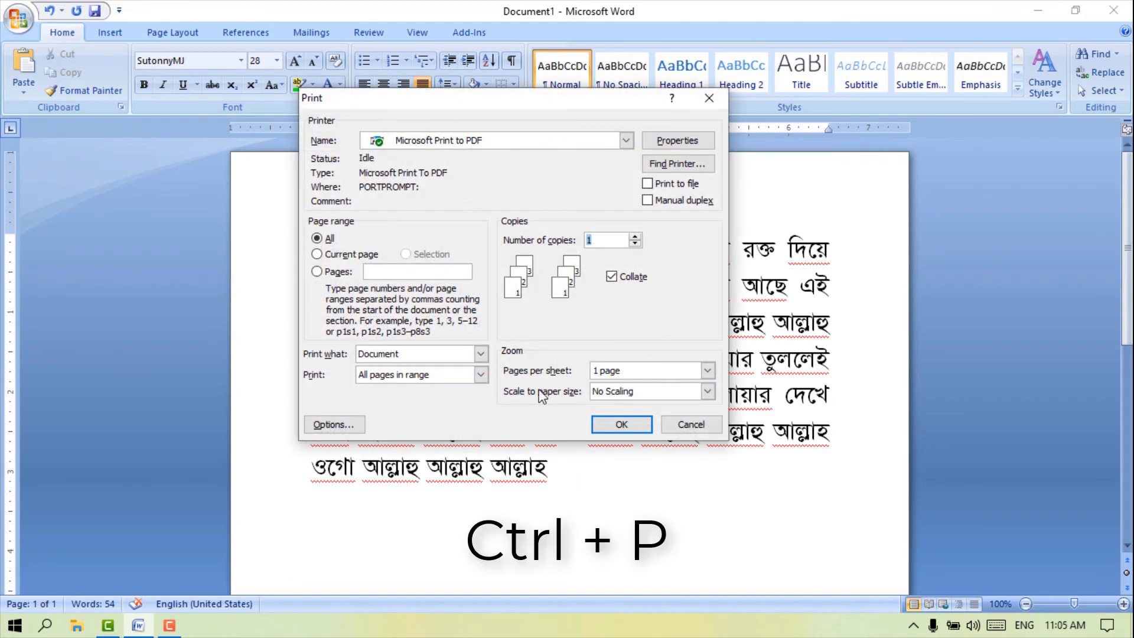
pyautogui.click(625, 141)
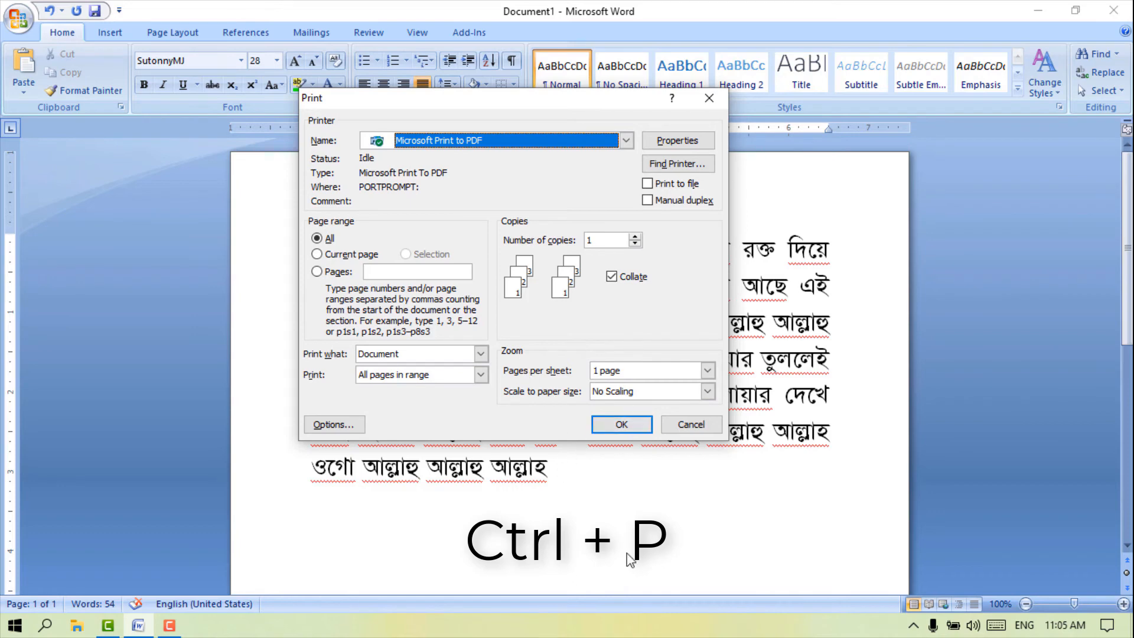
pyautogui.click(710, 98)
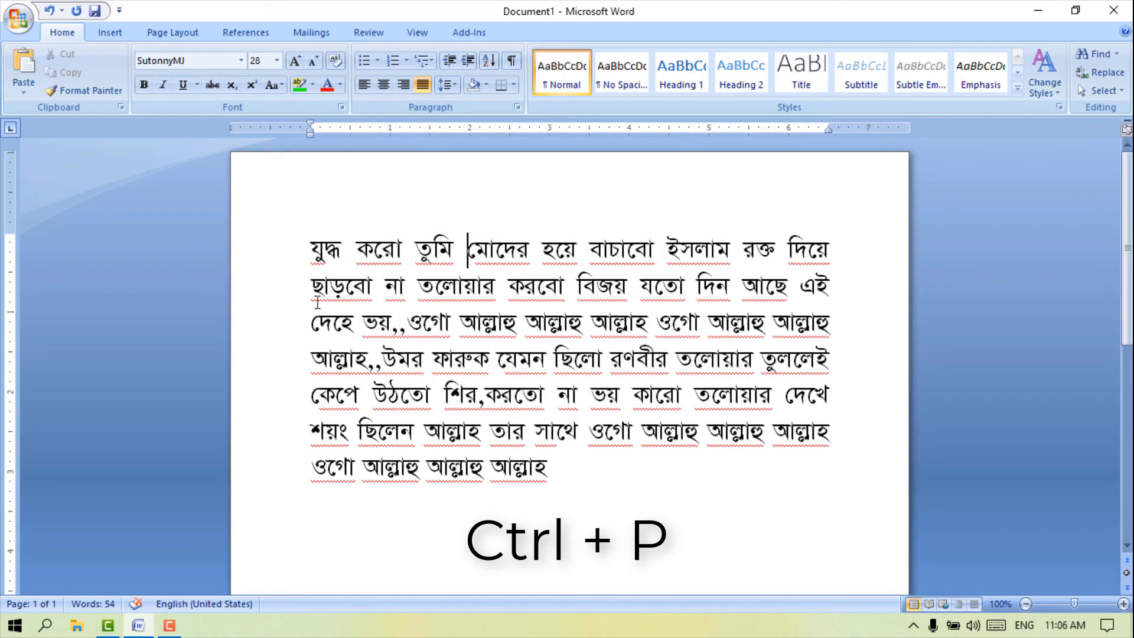
# Reopen the print settings, review the list of available printers, and close without printing.
pyautogui.hotkey('ctrl', 'p')
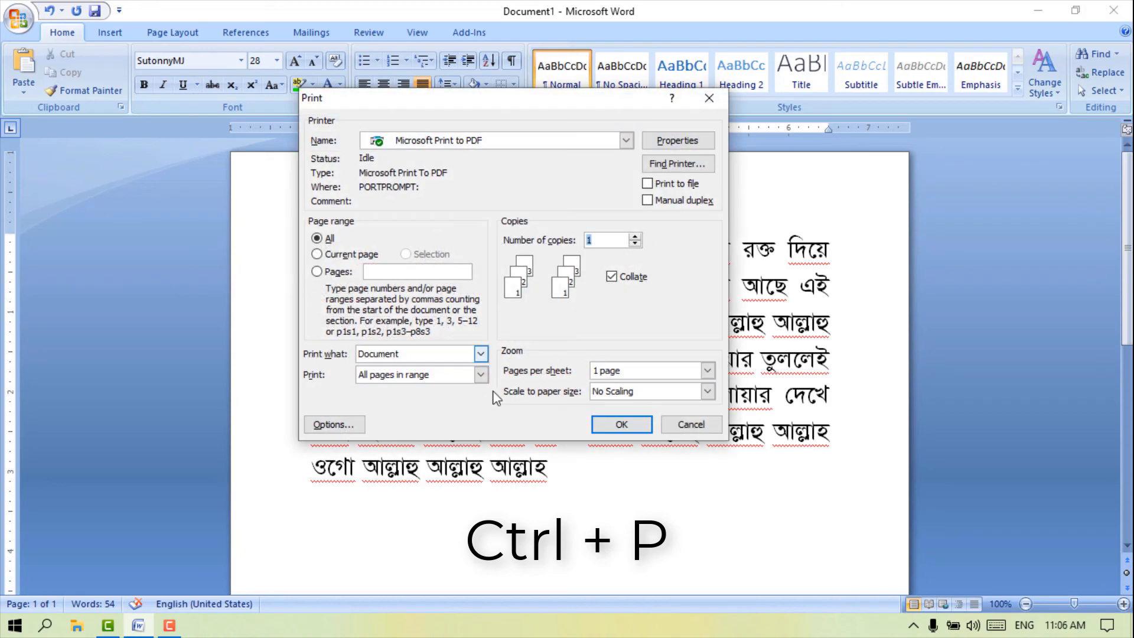
pyautogui.moveTo(460, 101); pyautogui.dragTo(438, 117)
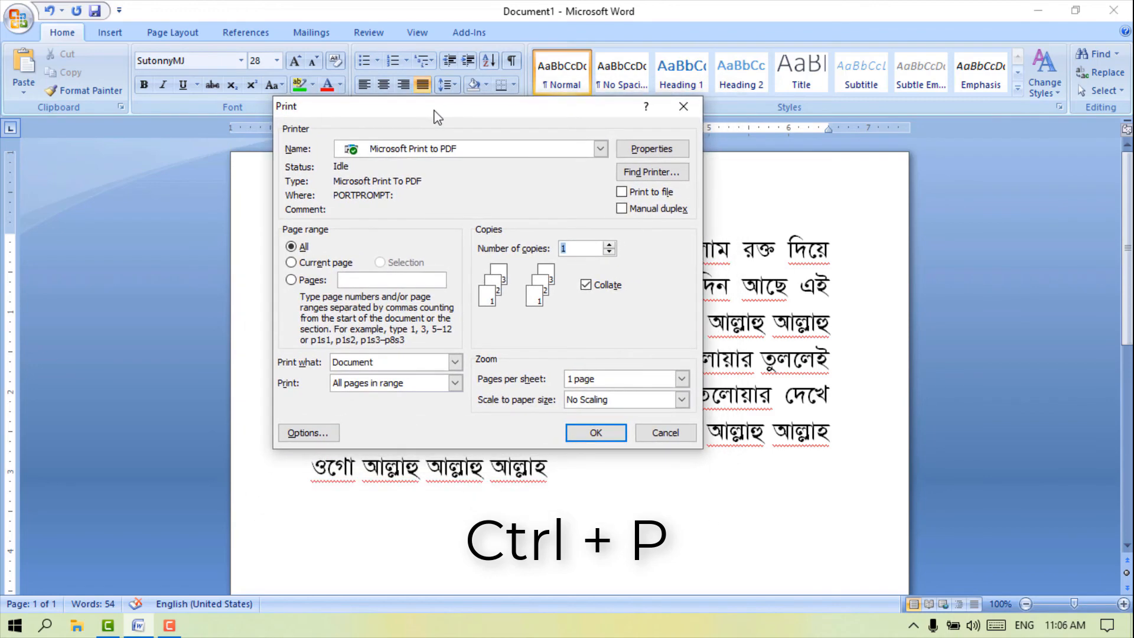
pyautogui.click(600, 149)
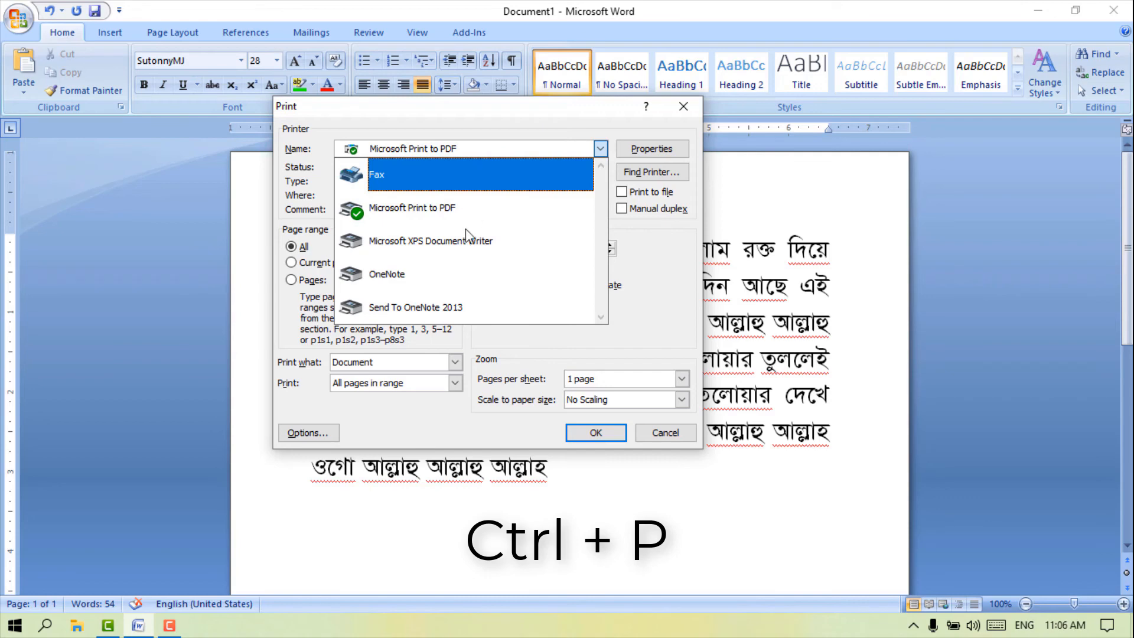
pyautogui.click(653, 299)
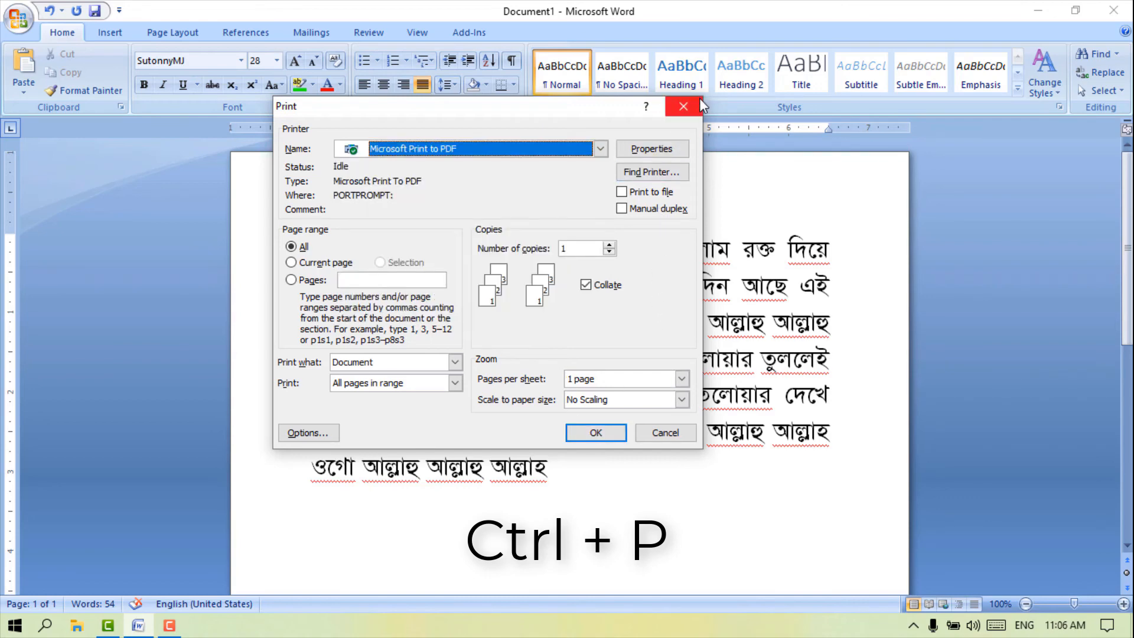
pyautogui.click(684, 107)
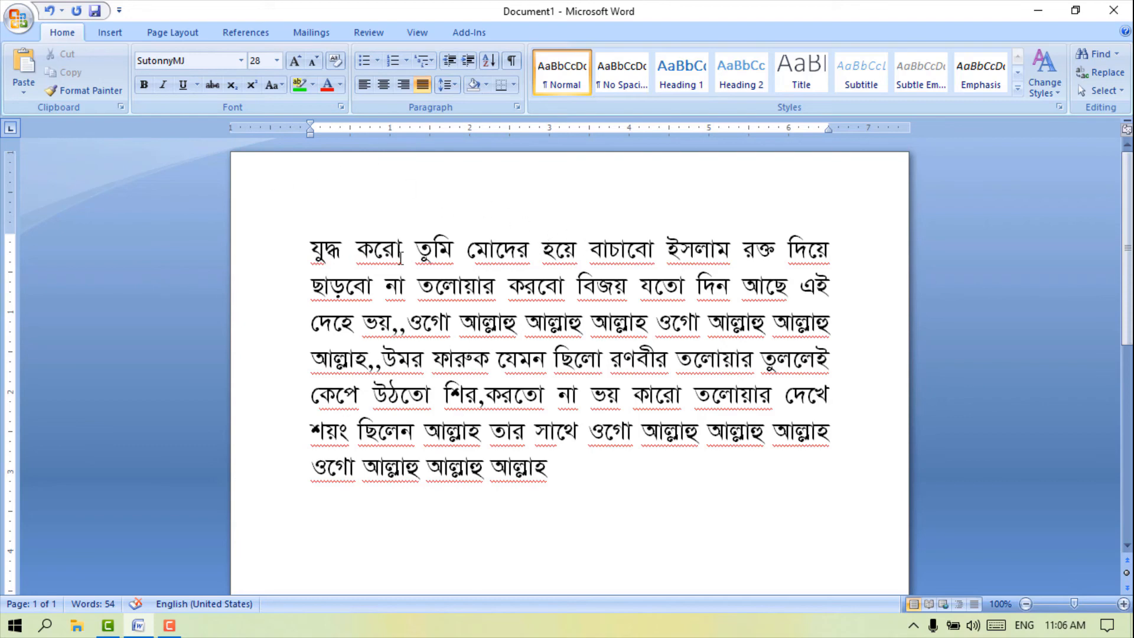
pyautogui.click(18, 18)
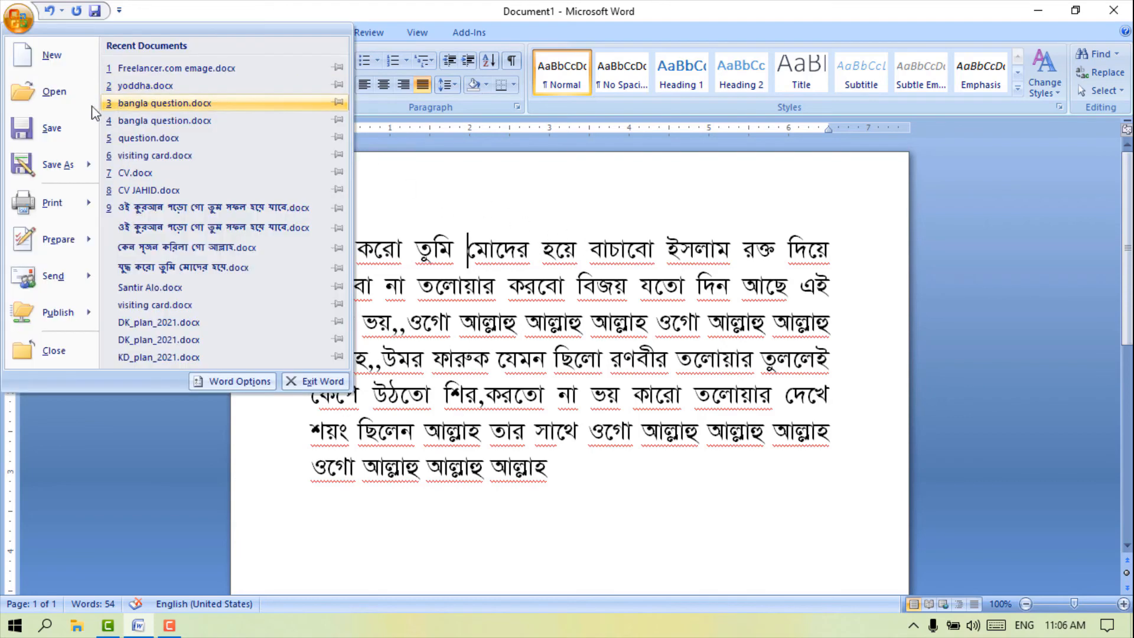
pyautogui.click(63, 95)
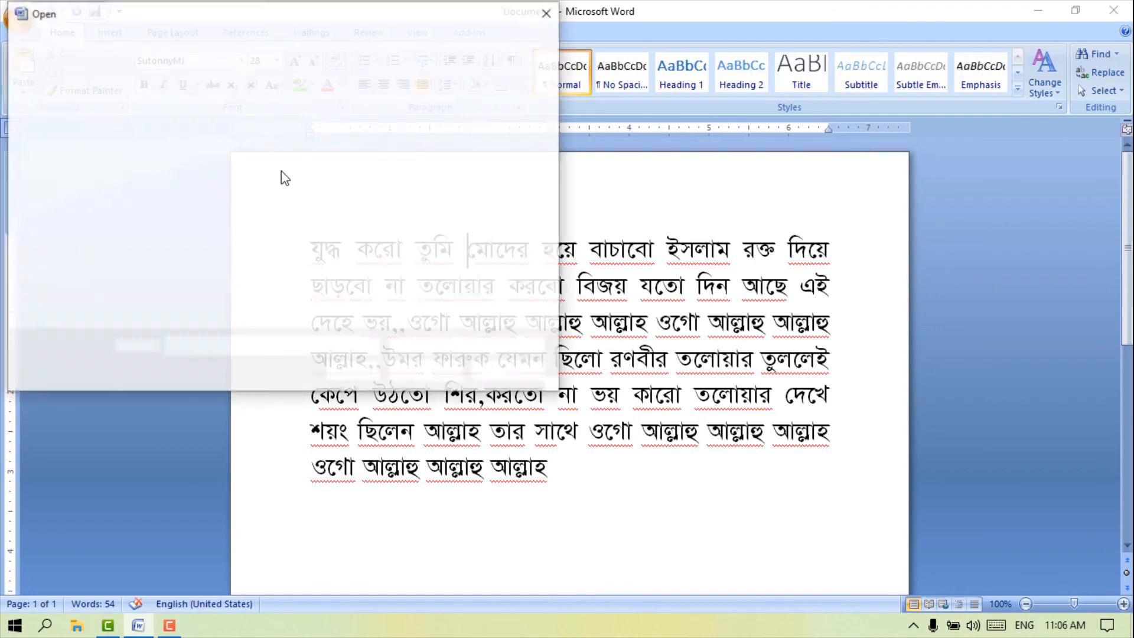
pyautogui.click(539, 14)
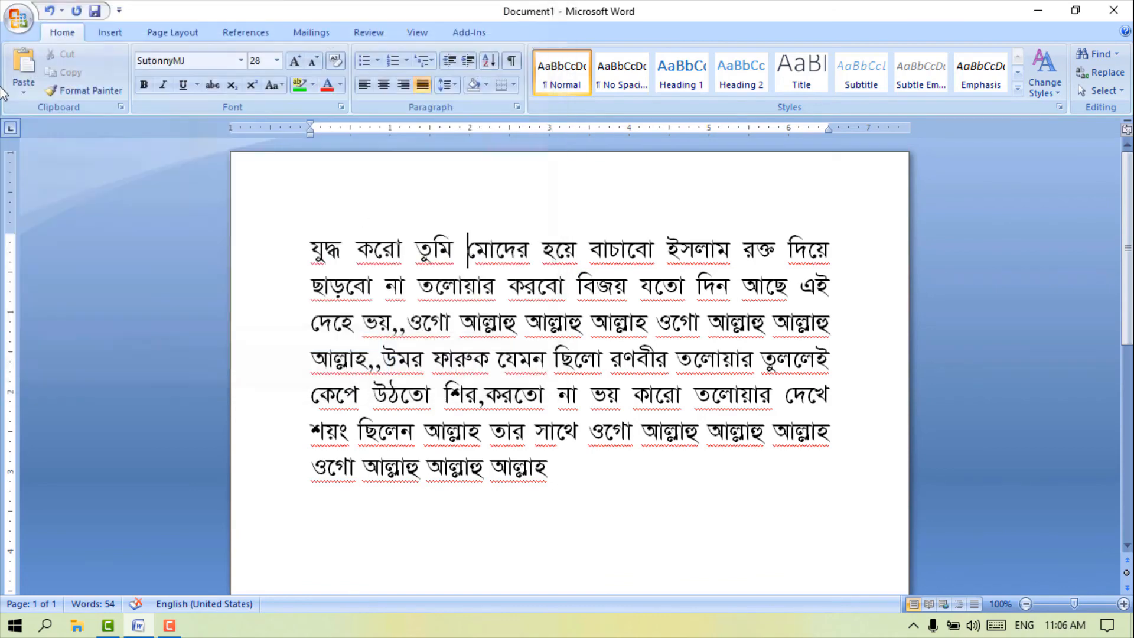
# Create a new document from the Blank document template, and close it again.
pyautogui.click(18, 18)
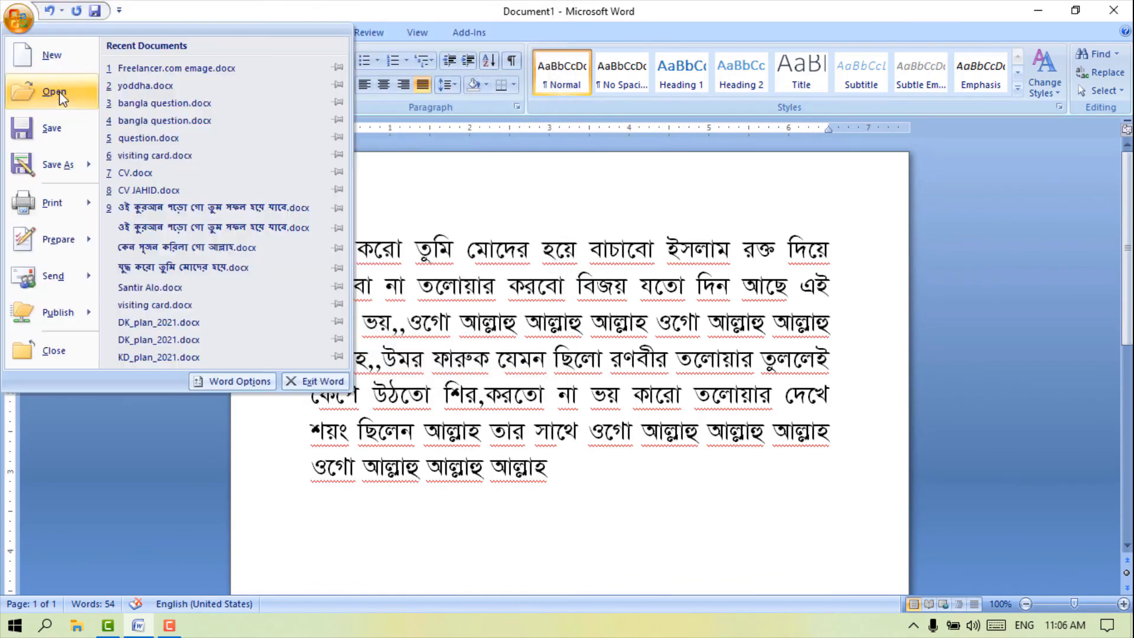
pyautogui.click(73, 62)
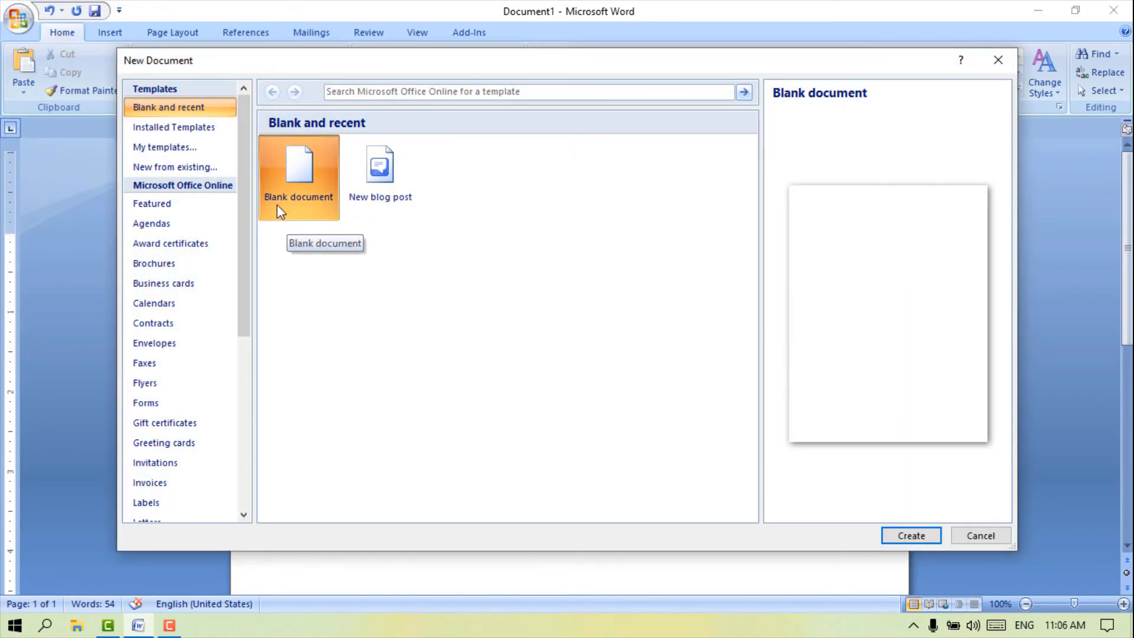
pyautogui.click(908, 538)
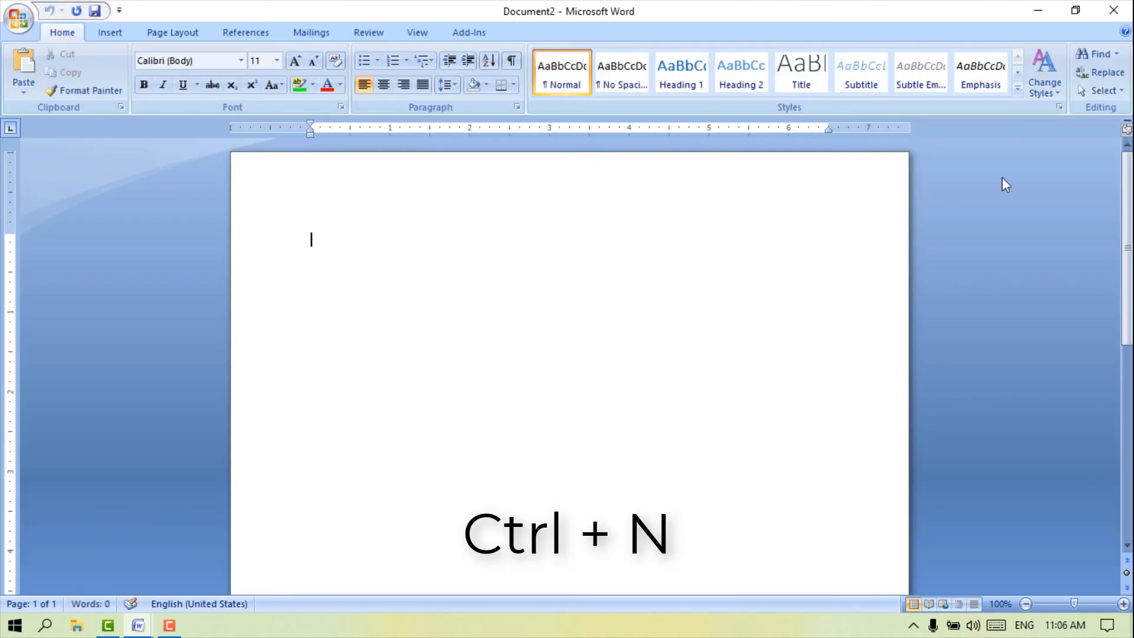
pyautogui.click(1113, 10)
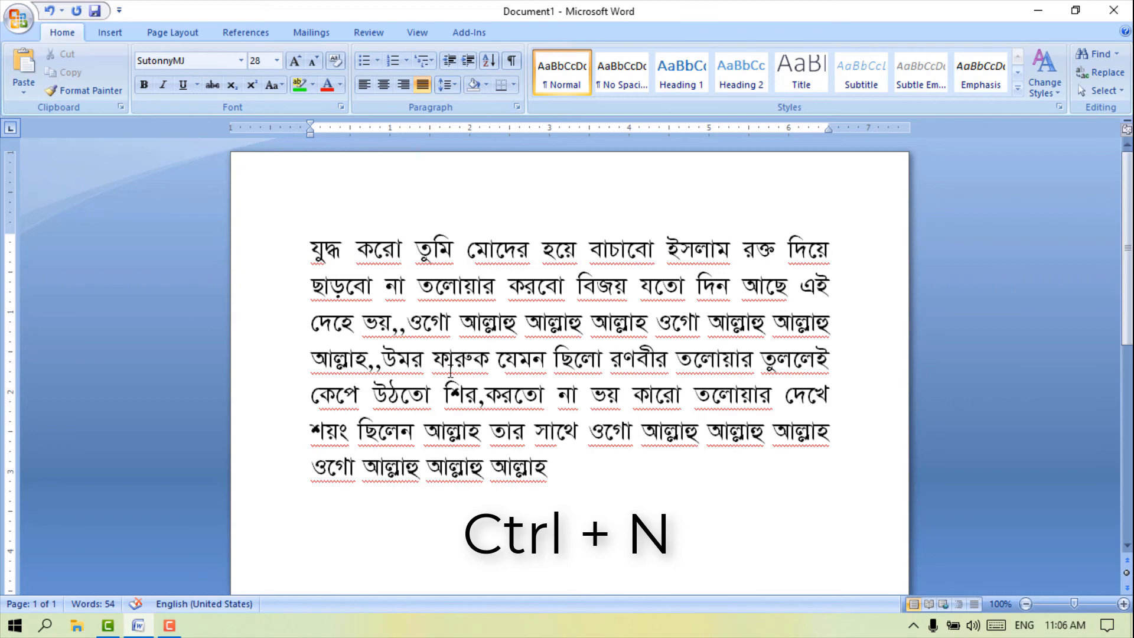
# Create a new blank document directly without the template dialog, close it, and repeat once more.
pyautogui.hotkey('ctrl', 'n')
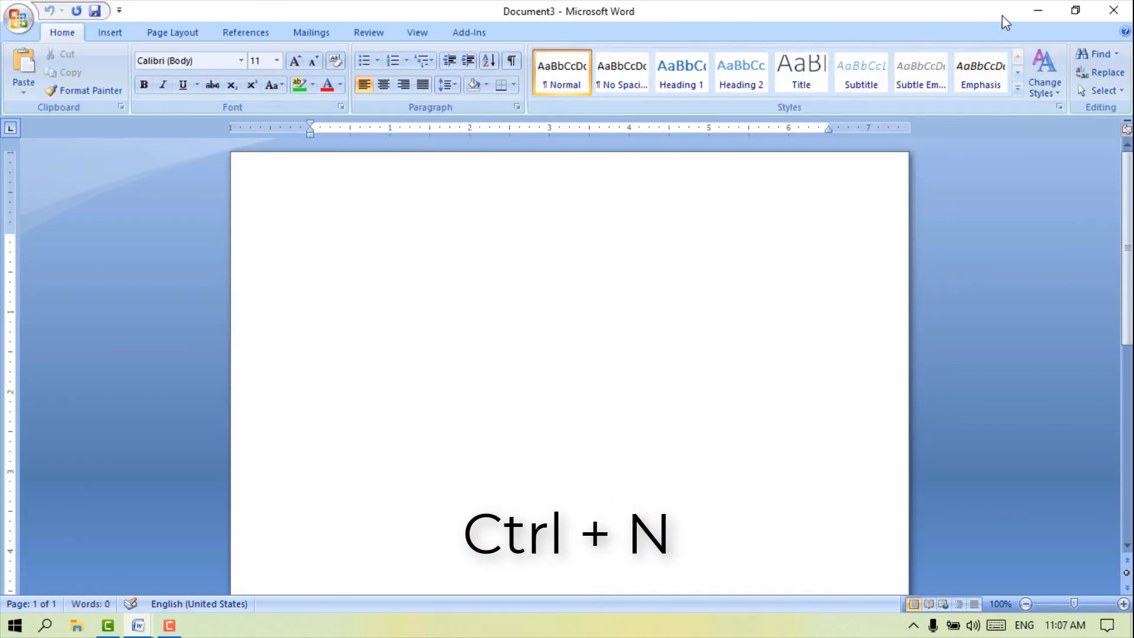
pyautogui.click(1113, 11)
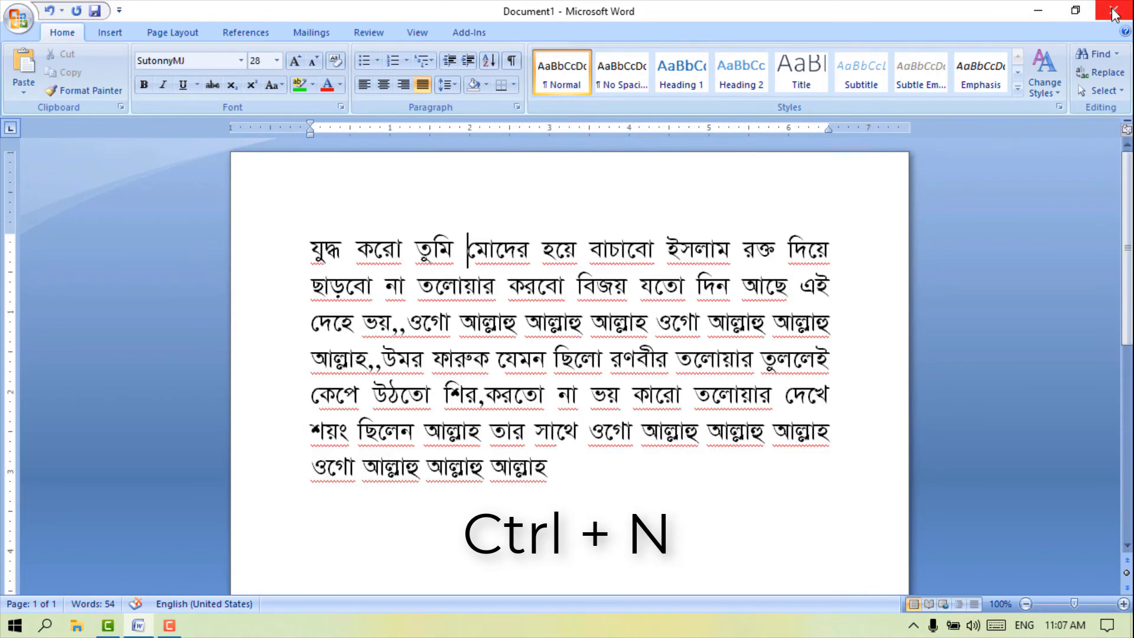
pyautogui.hotkey('ctrl', 'n')
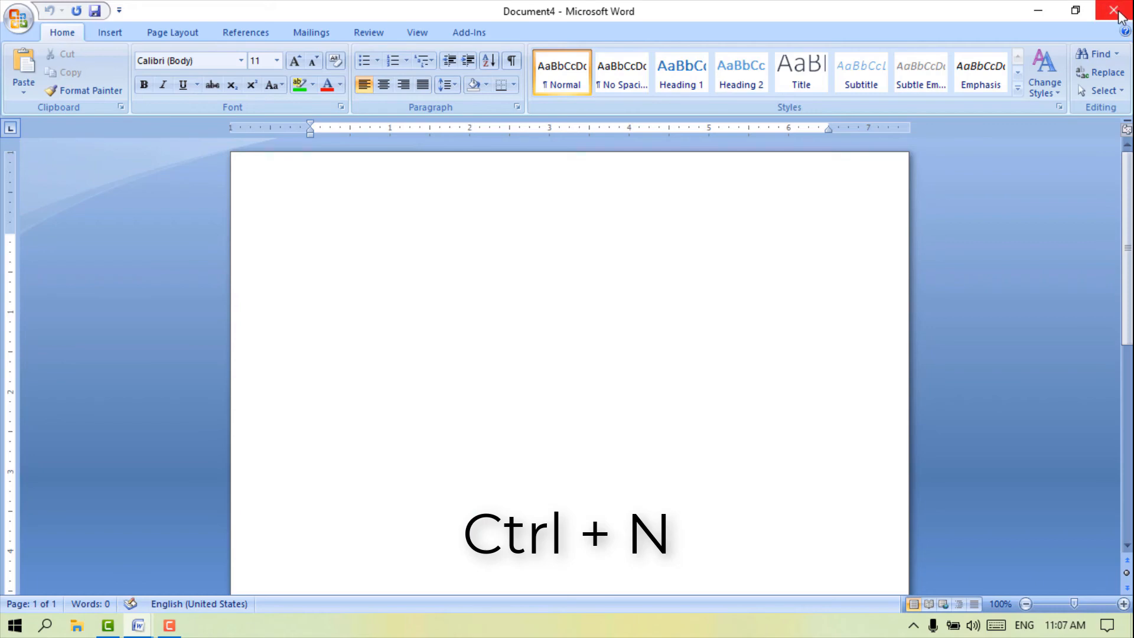
pyautogui.click(1114, 11)
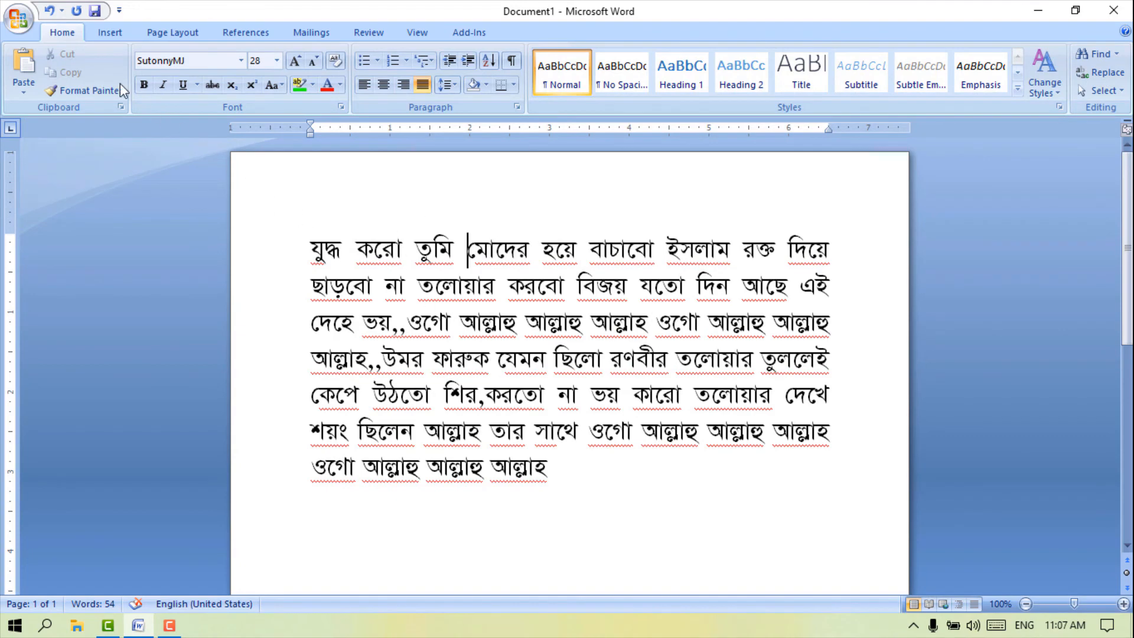
# Browse to the Microsoft Word folder on drive D and choose Santir Alo.docx as the document to open.
pyautogui.click(18, 18)
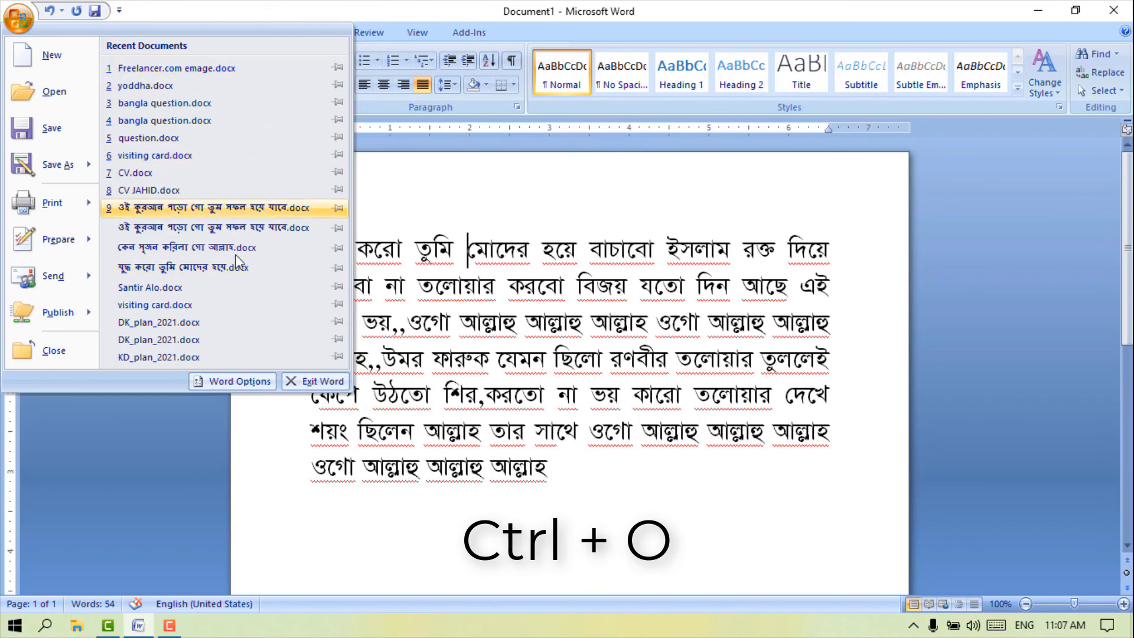
pyautogui.click(52, 90)
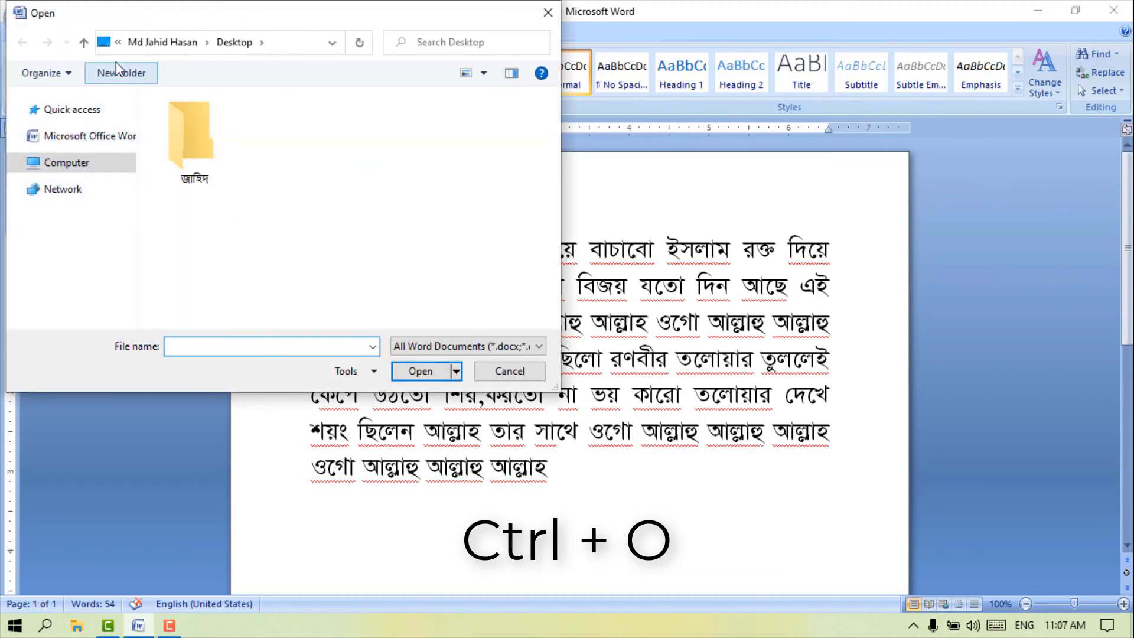
pyautogui.click(86, 172)
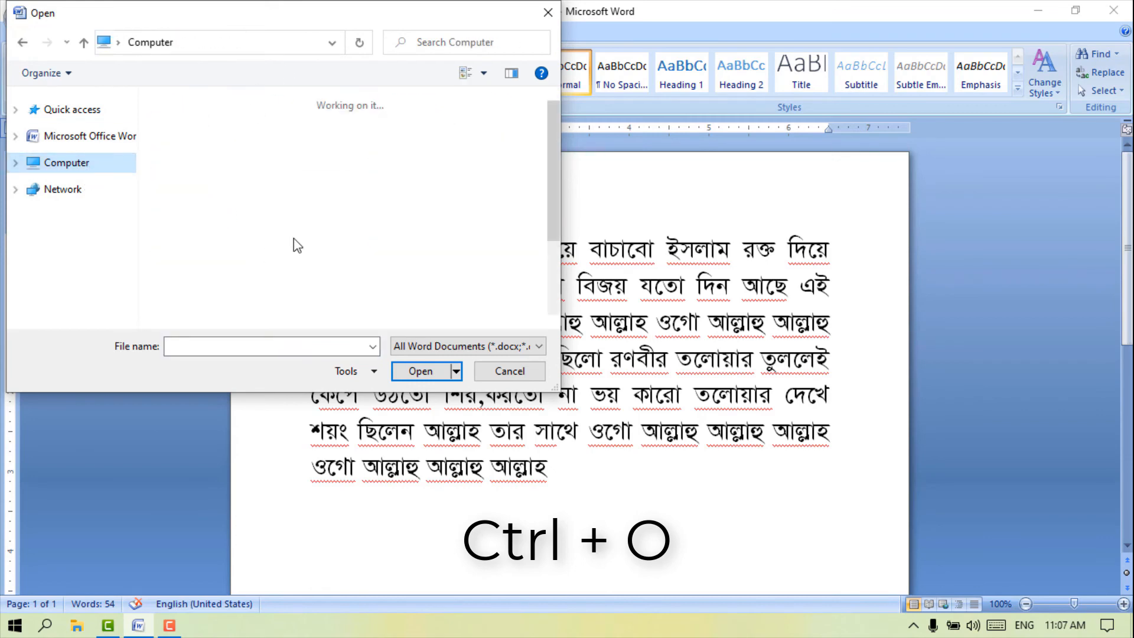
pyautogui.scroll(-5, 317, 232)
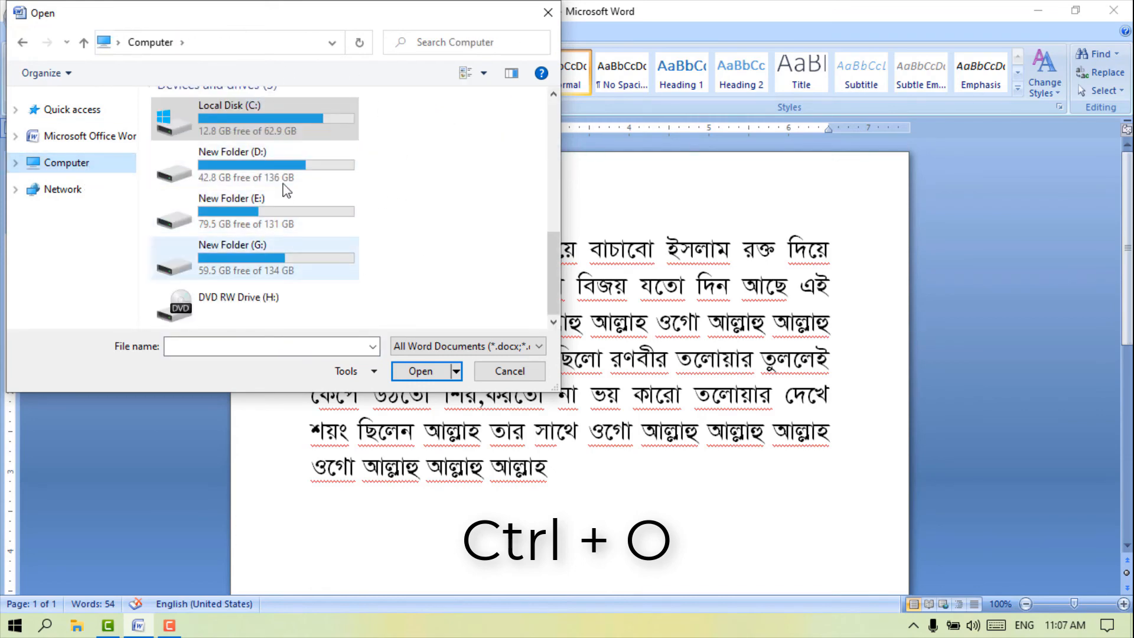
pyautogui.doubleClick(298, 177)
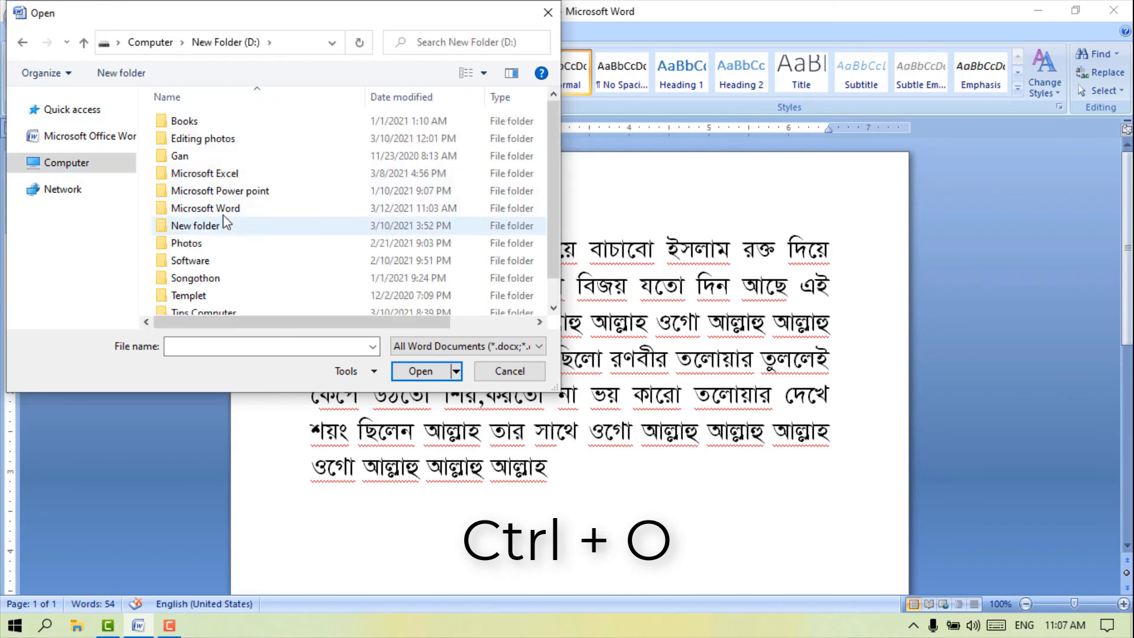
pyautogui.doubleClick(229, 209)
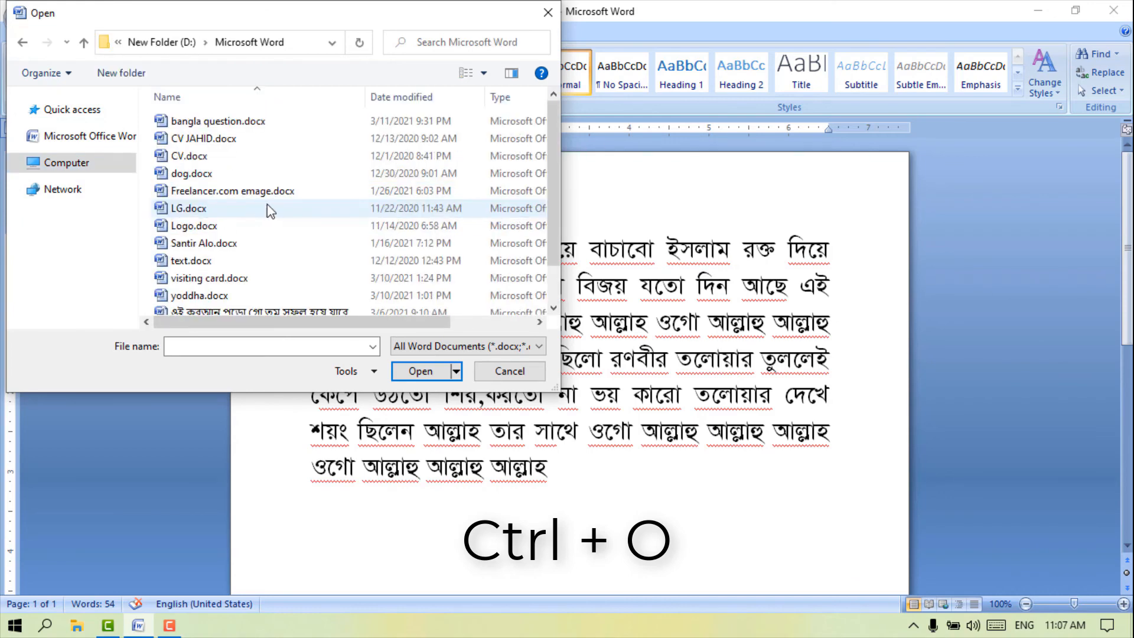
pyautogui.scroll(-1, 279, 204)
pyautogui.scroll(1, 281, 204)
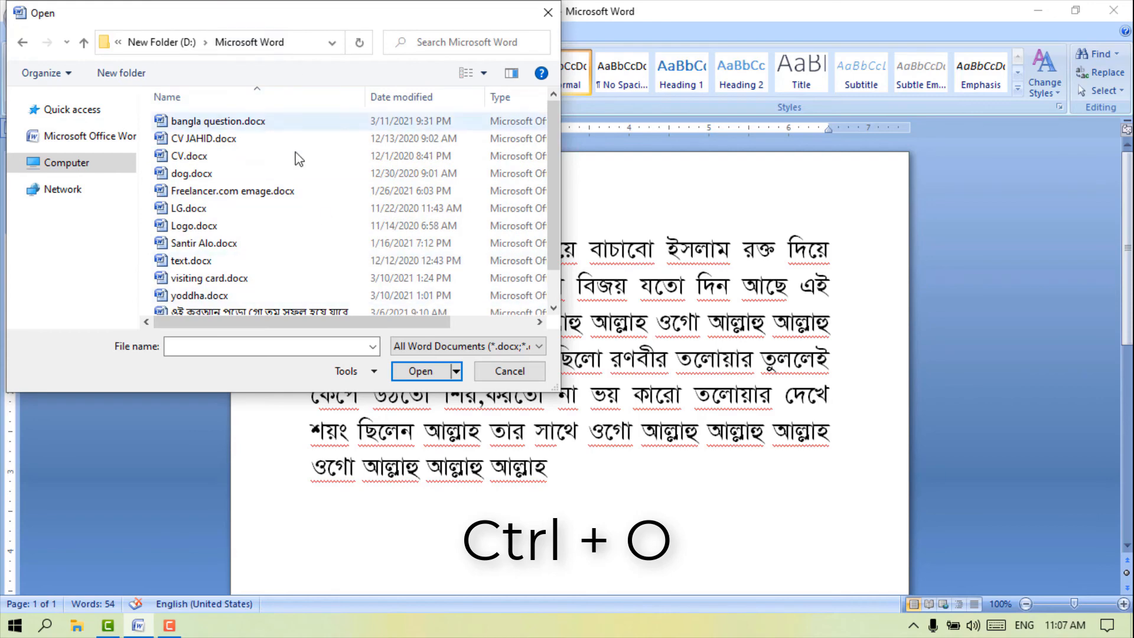
pyautogui.click(269, 244)
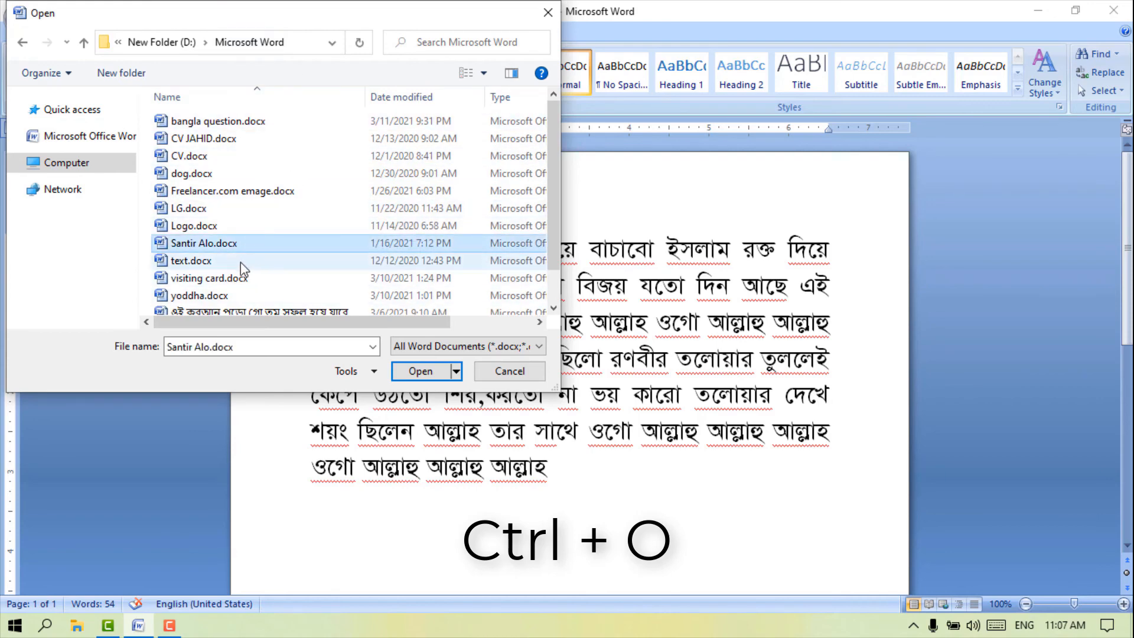
pyautogui.click(419, 376)
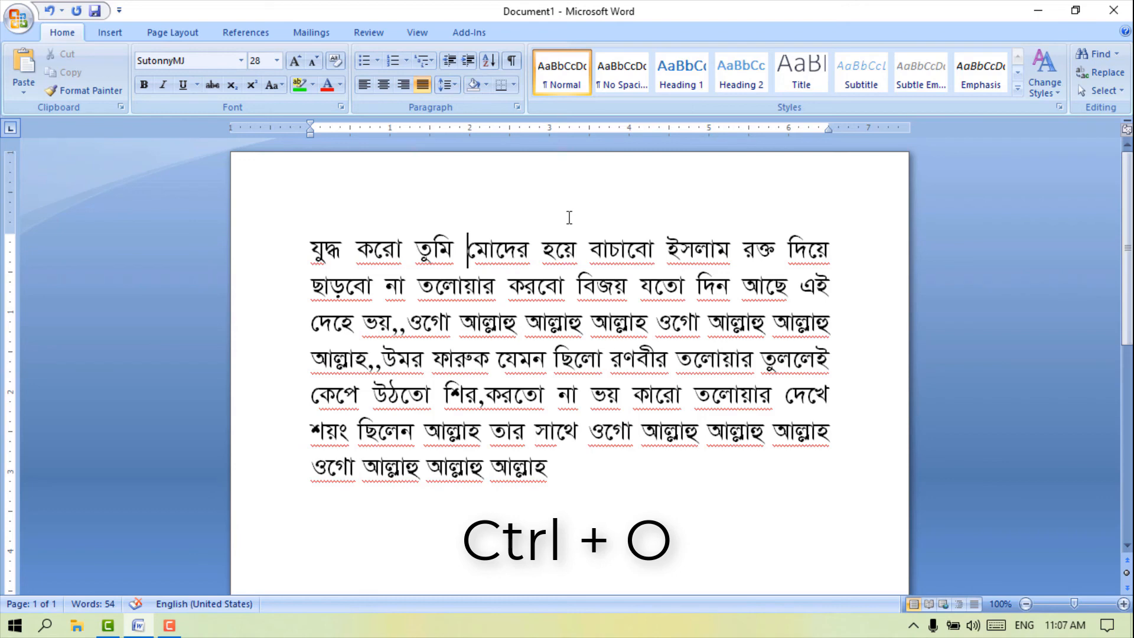
# Start opening a document again, look through the Microsoft Word folder and the computer's drives, and cancel.
pyautogui.hotkey('ctrl', 'o')
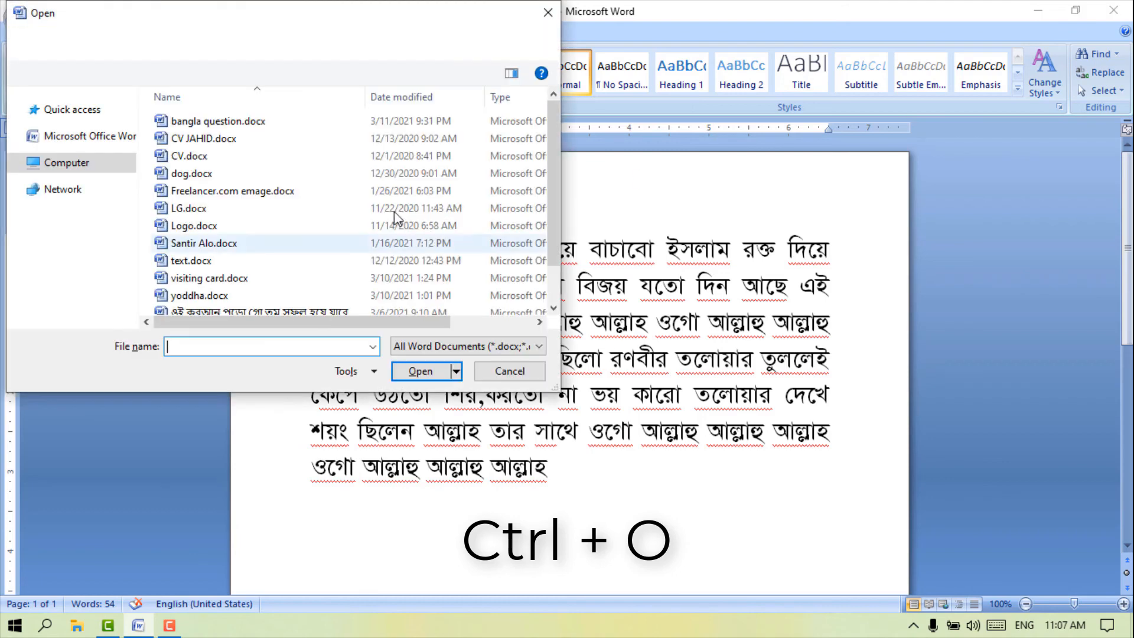
pyautogui.scroll(-1, 353, 220)
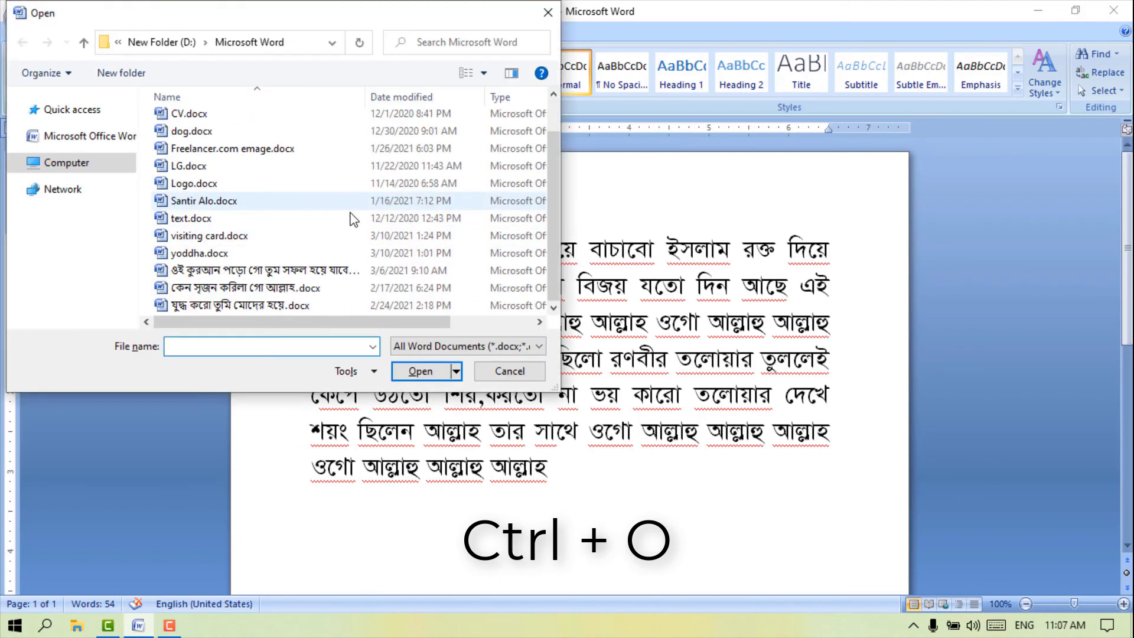
pyautogui.click(89, 168)
pyautogui.scroll(-2, 253, 184)
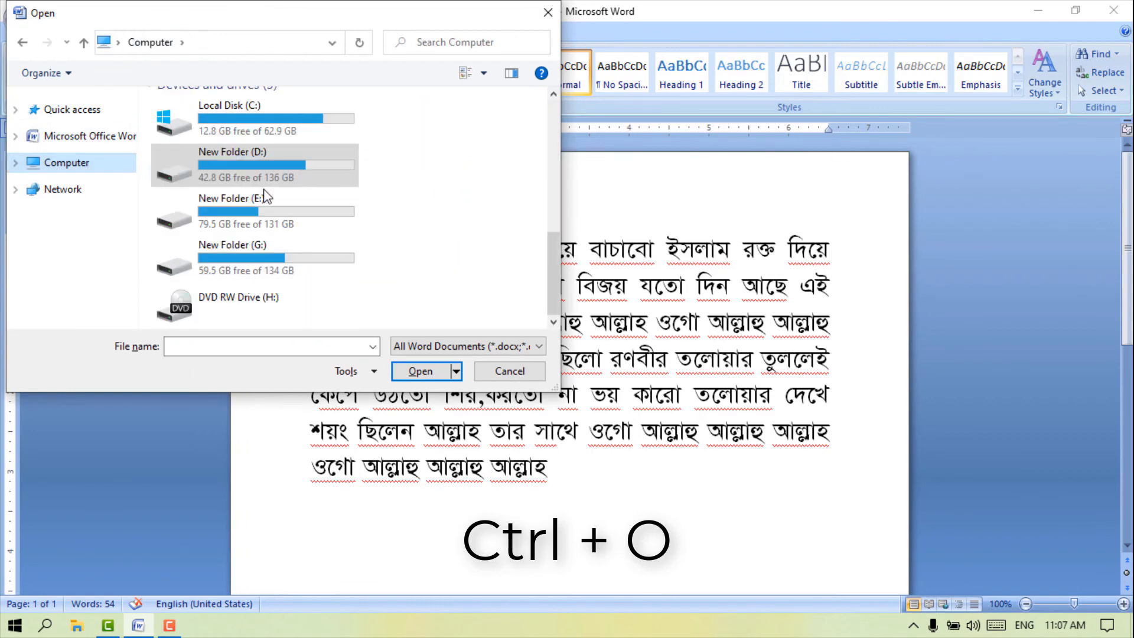
pyautogui.scroll(4, 278, 187)
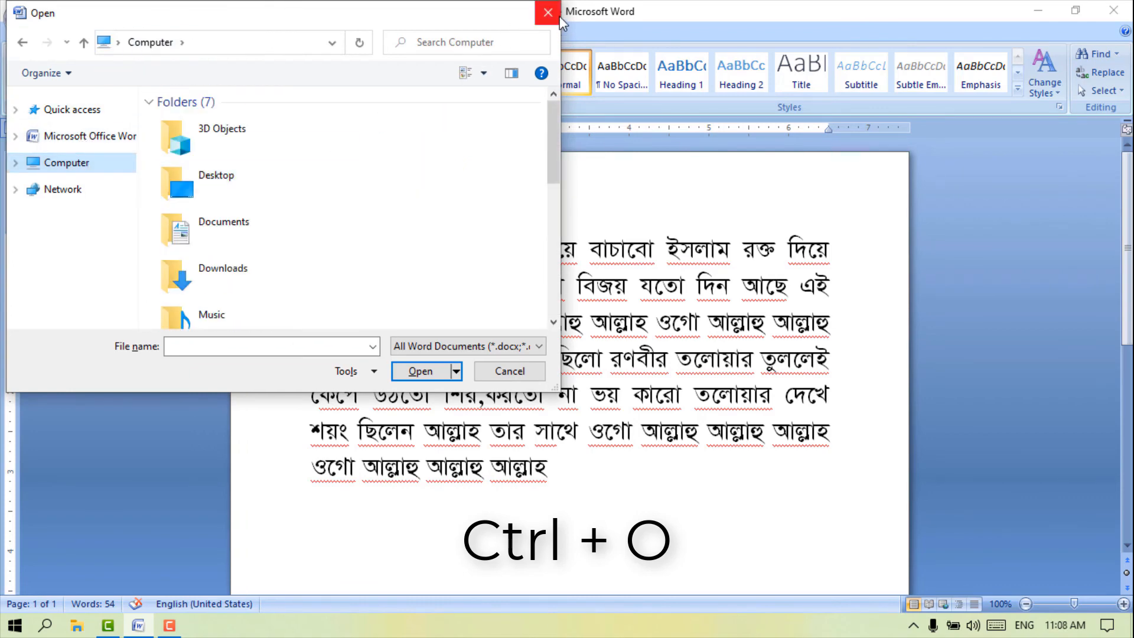
pyautogui.click(548, 13)
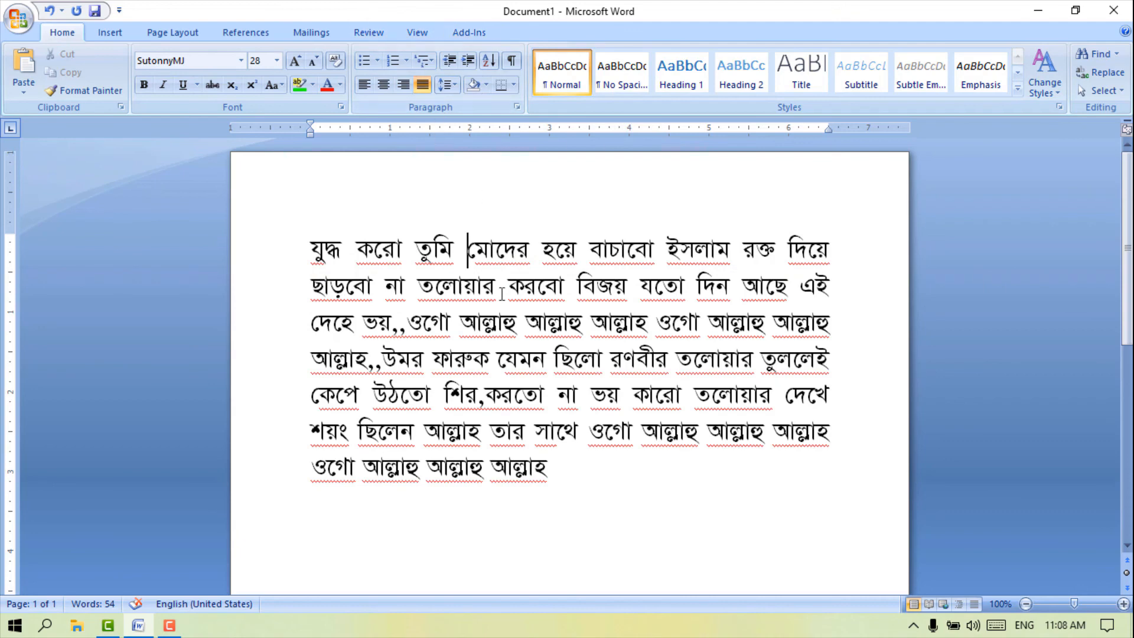
# Add blank lines after the end of the Bangla text until the document extends to eight pages.
pyautogui.click(595, 450)
pyautogui.doubleClick(588, 476)
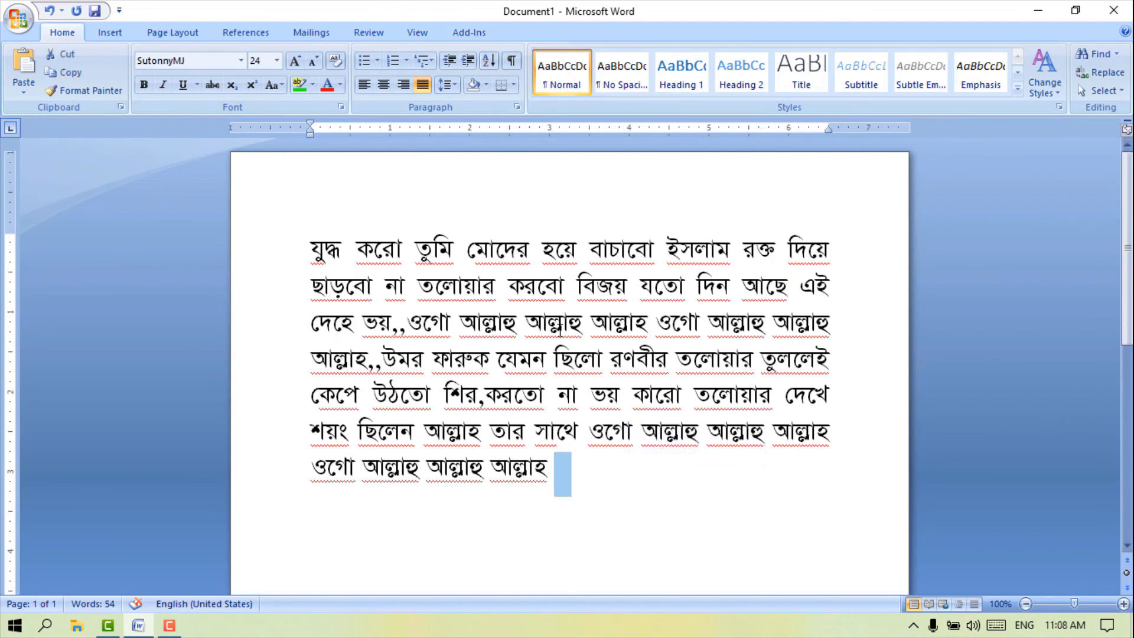
pyautogui.scroll(-1, 746, 415)
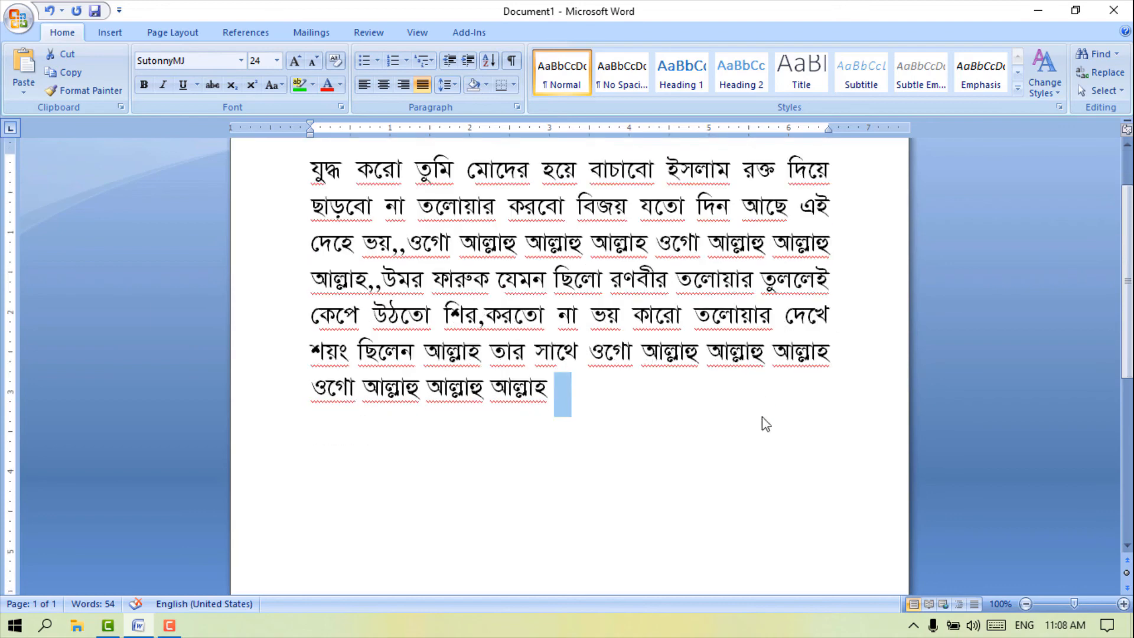
pyautogui.click(620, 402)
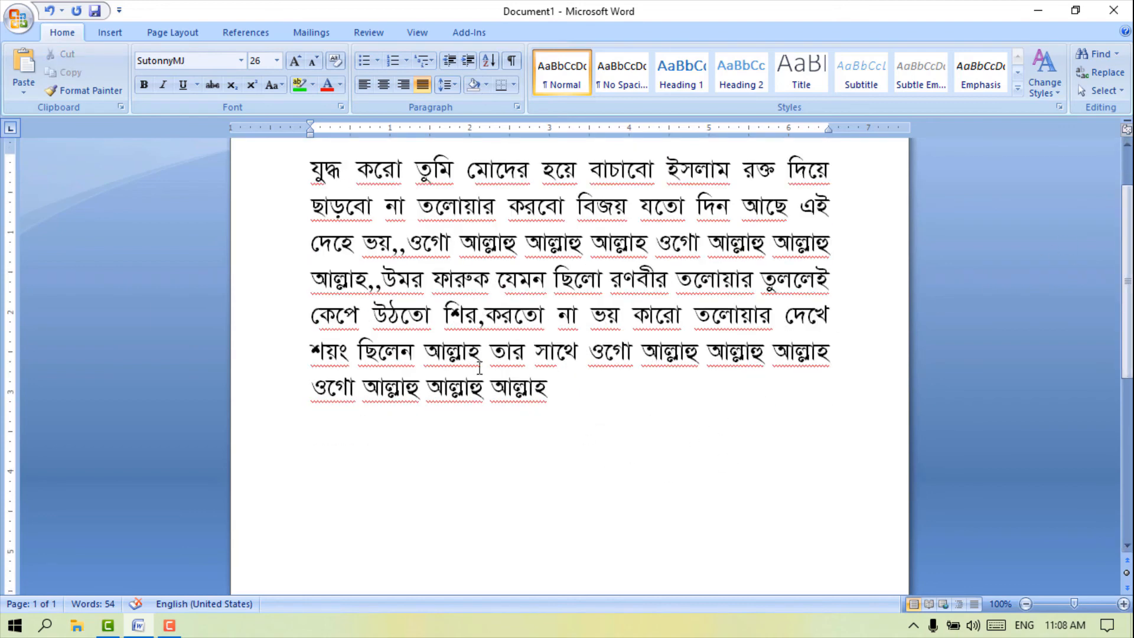
pyautogui.scroll(-1, 480, 368)
pyautogui.scroll(2, 561, 239)
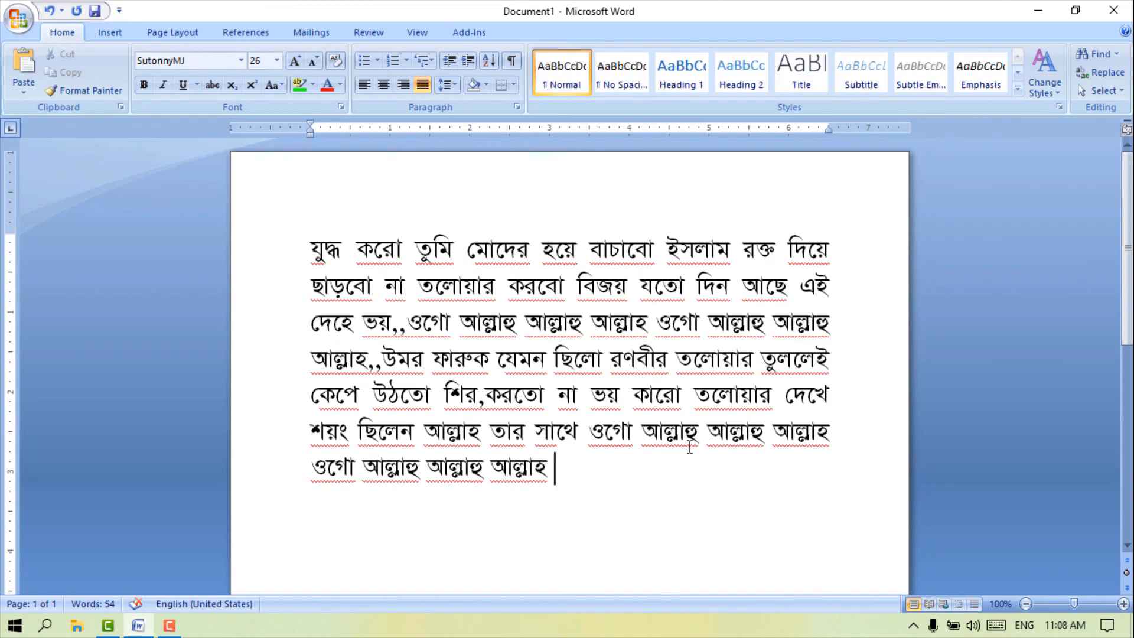
pyautogui.moveTo(690, 448); pyautogui.dragTo(661, 486)
pyautogui.click(650, 478)
pyautogui.press('Return')
pyautogui.press('Return')
pyautogui.press('Return')
pyautogui.press('Return')
pyautogui.press('Return')
pyautogui.press('Return')
pyautogui.press('Return')
pyautogui.press('Return')
pyautogui.press('Return')
pyautogui.press('Return')
pyautogui.press('Return')
pyautogui.press('Return')
pyautogui.press('Return')
pyautogui.press('Return')
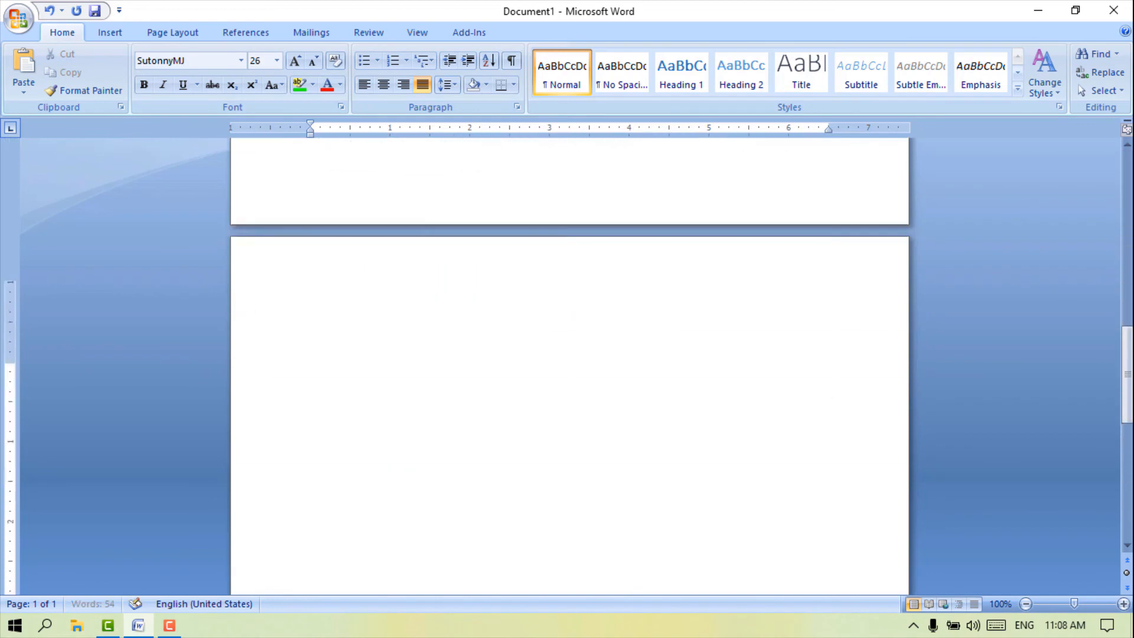
pyautogui.press('Return')
pyautogui.press('Return')
pyautogui.press('Return')
pyautogui.press('Return')
pyautogui.press('Return')
pyautogui.press('Return')
pyautogui.press('Return')
pyautogui.press('Return')
pyautogui.press('Return')
pyautogui.press('Return')
pyautogui.press('Return')
pyautogui.press('Return')
pyautogui.press('Return')
pyautogui.press('Return')
pyautogui.press('Return')
pyautogui.press('Return')
pyautogui.press('Return')
pyautogui.press('Return')
pyautogui.press('Return')
pyautogui.press('Return')
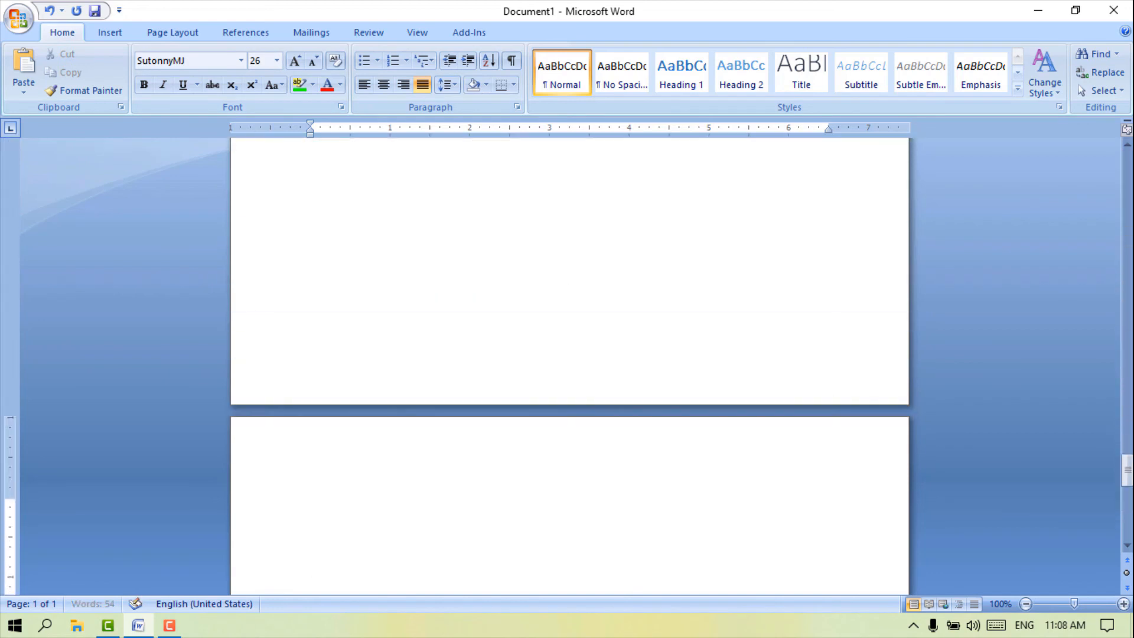
pyautogui.press('Return')
pyautogui.press('Return')
pyautogui.press('Return')
pyautogui.press('Return')
pyautogui.press('Return')
pyautogui.press('Return')
pyautogui.press('Return')
pyautogui.press('Return')
pyautogui.press('Return')
pyautogui.press('Return')
pyautogui.press('Return')
pyautogui.press('Return')
pyautogui.press('Return')
pyautogui.press('Return')
pyautogui.press('Return')
pyautogui.press('Return')
pyautogui.press('Return')
pyautogui.press('Return')
pyautogui.press('Return')
pyautogui.press('Return')
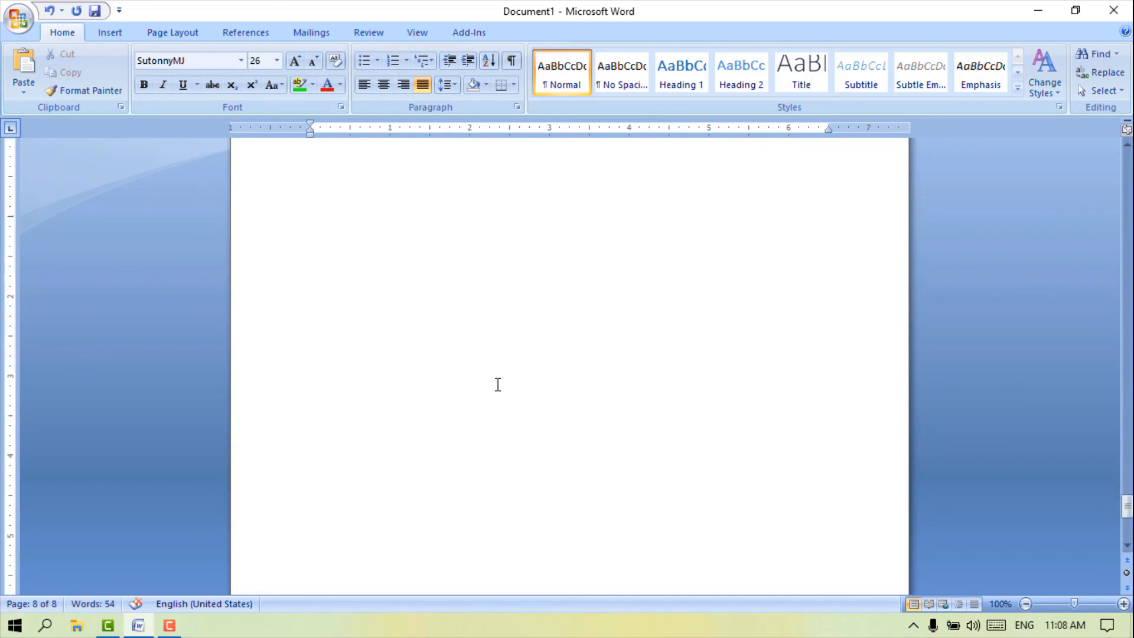
# Insert page numbers at the top of the pages using the Plain Number 2 style.
pyautogui.scroll(5, 496, 384)
pyautogui.moveTo(1127, 481); pyautogui.dragTo(1127, 157)
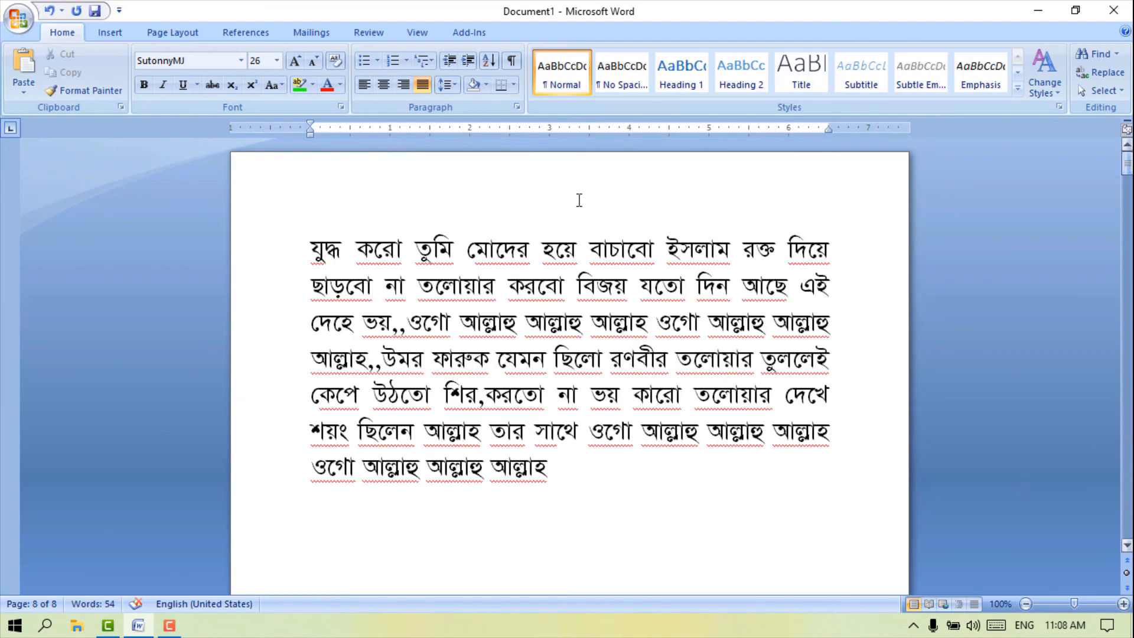
pyautogui.click(180, 30)
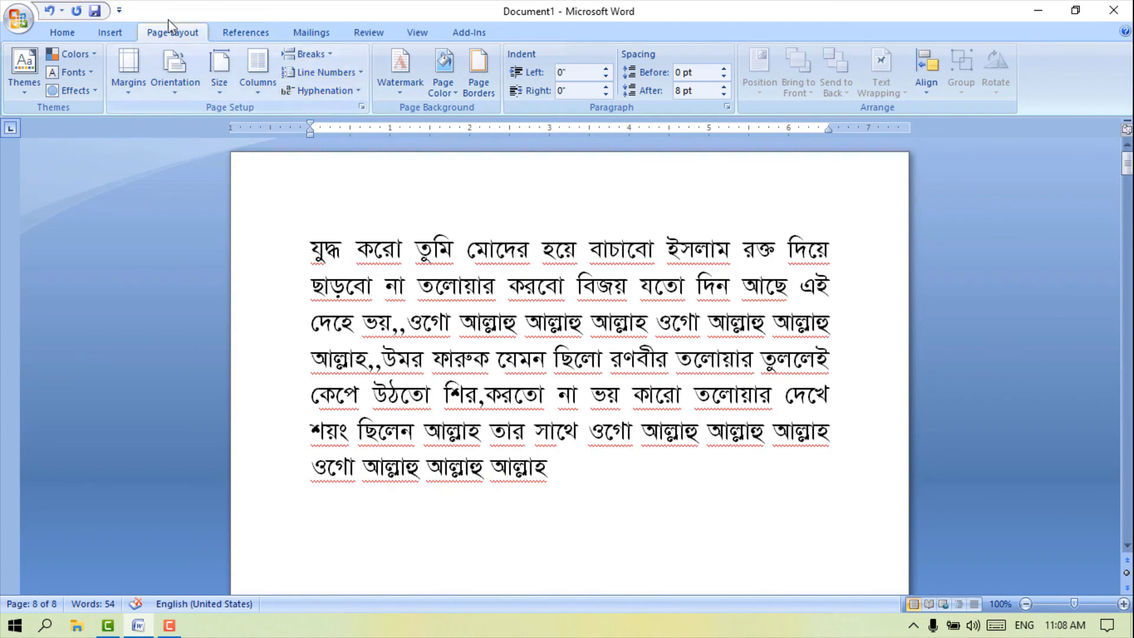
pyautogui.click(116, 34)
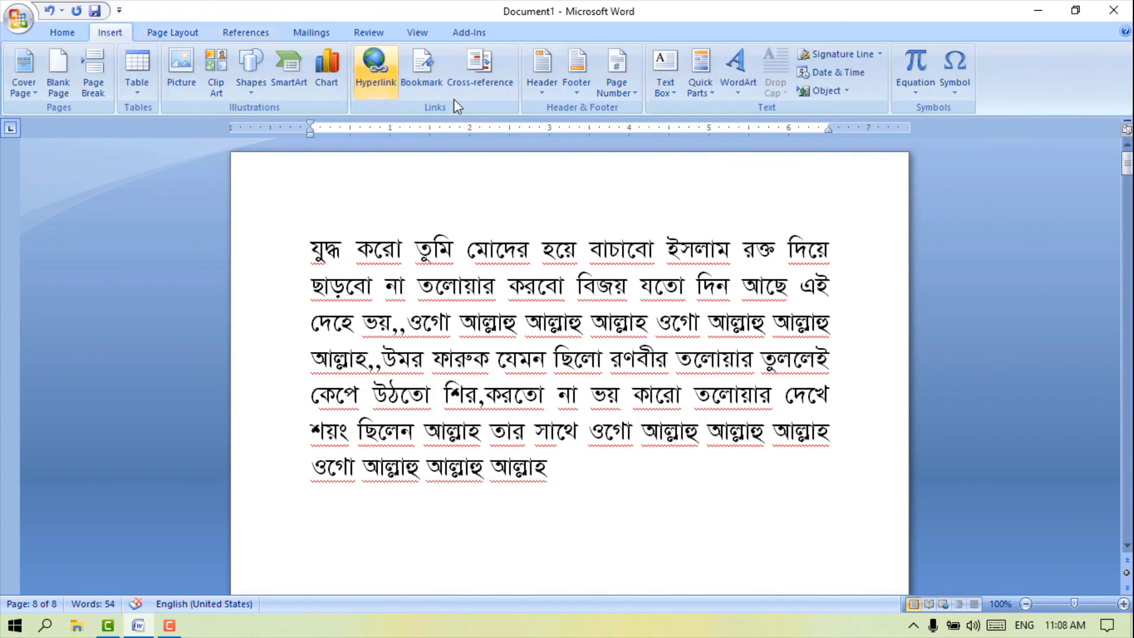
pyautogui.click(625, 87)
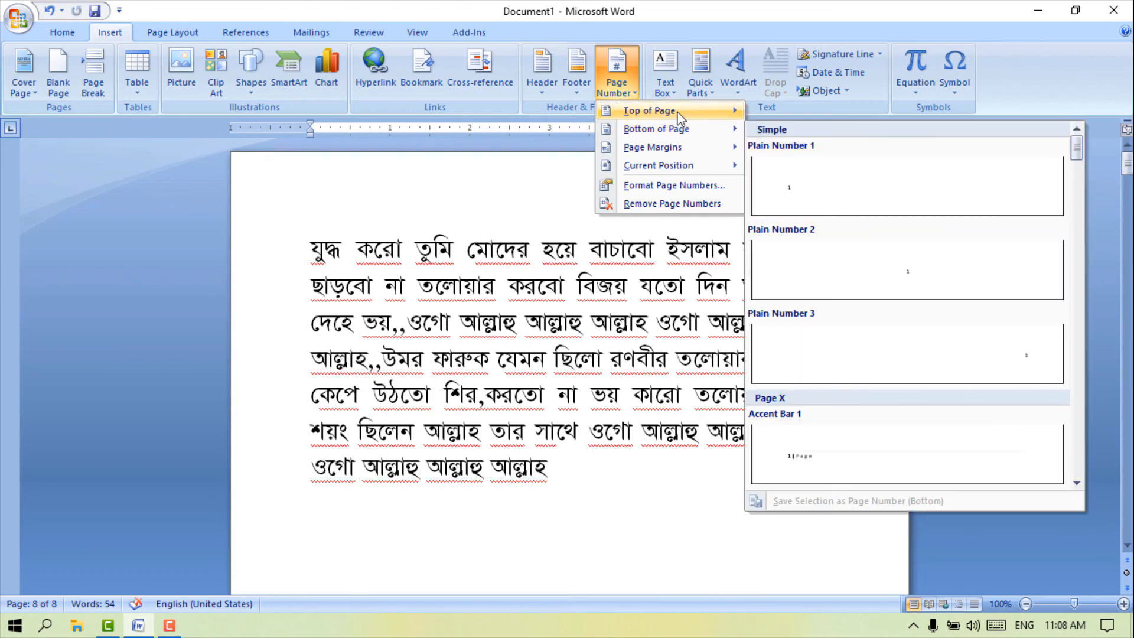
pyautogui.moveTo(682, 114)
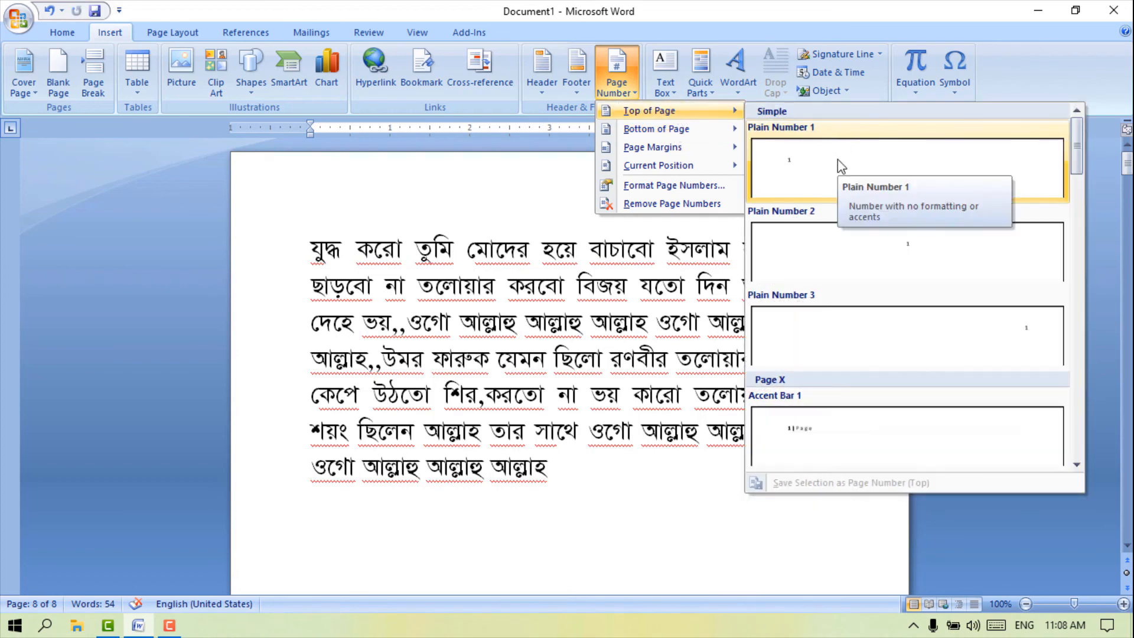
pyautogui.click(869, 258)
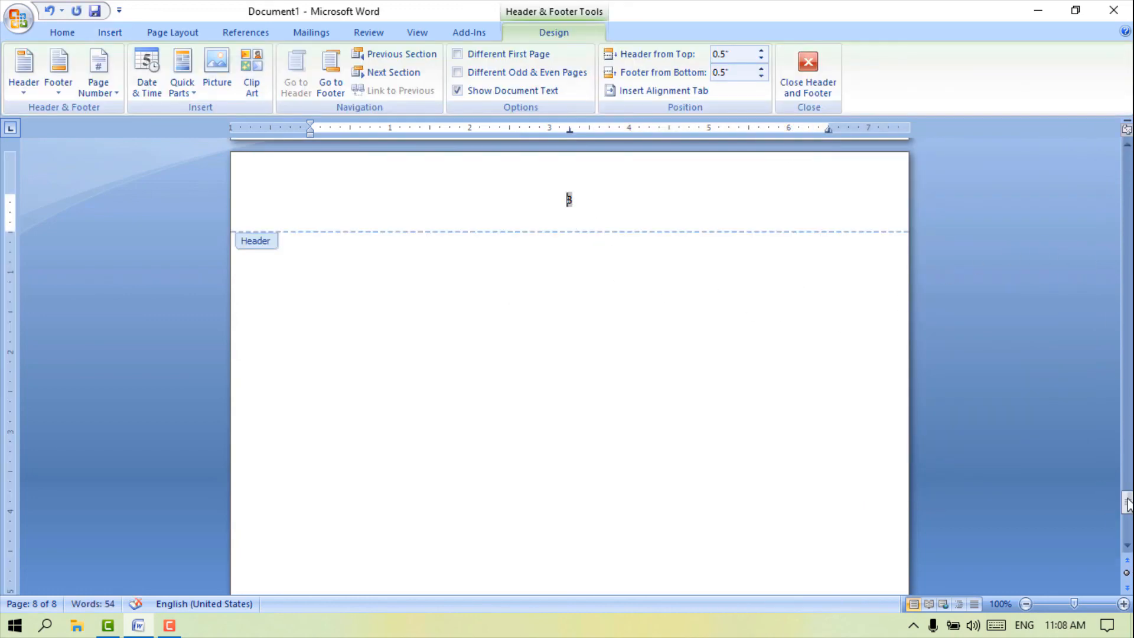
# Leave header editing and return to the Bangla text on page 1.
pyautogui.moveTo(1127, 502); pyautogui.dragTo(1111, 165)
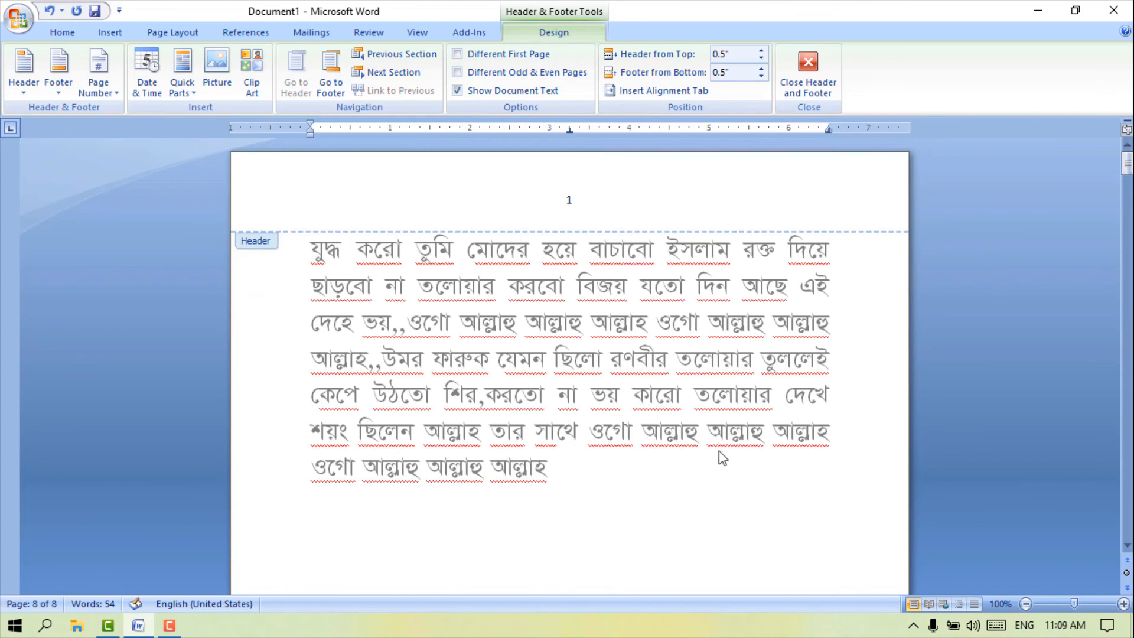
pyautogui.doubleClick(720, 456)
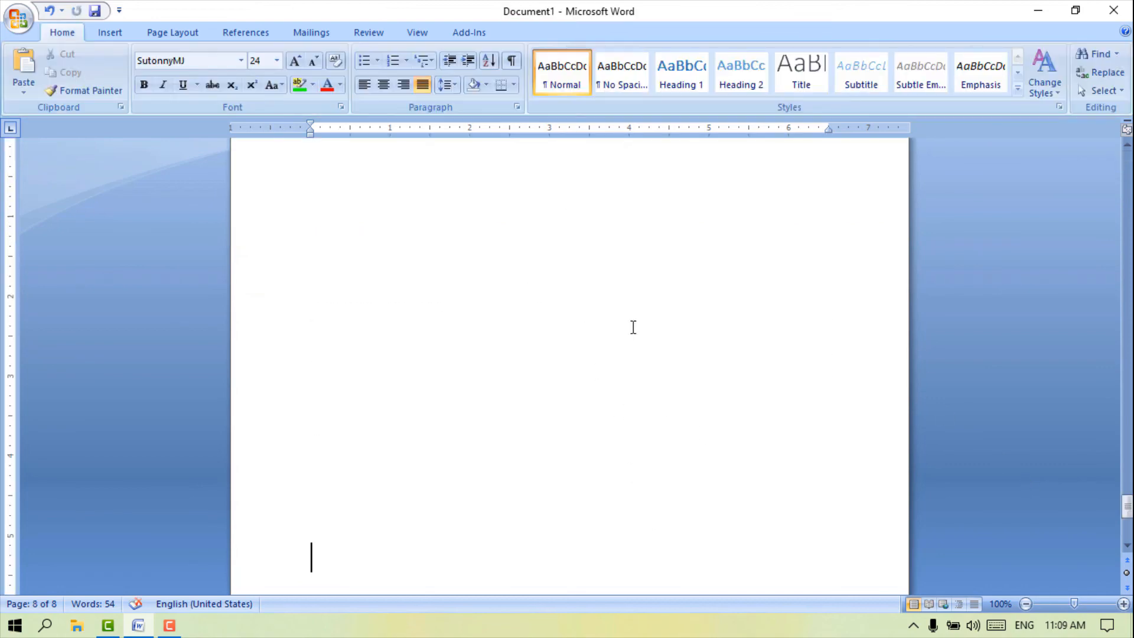
pyautogui.moveTo(1126, 505); pyautogui.dragTo(1101, 109)
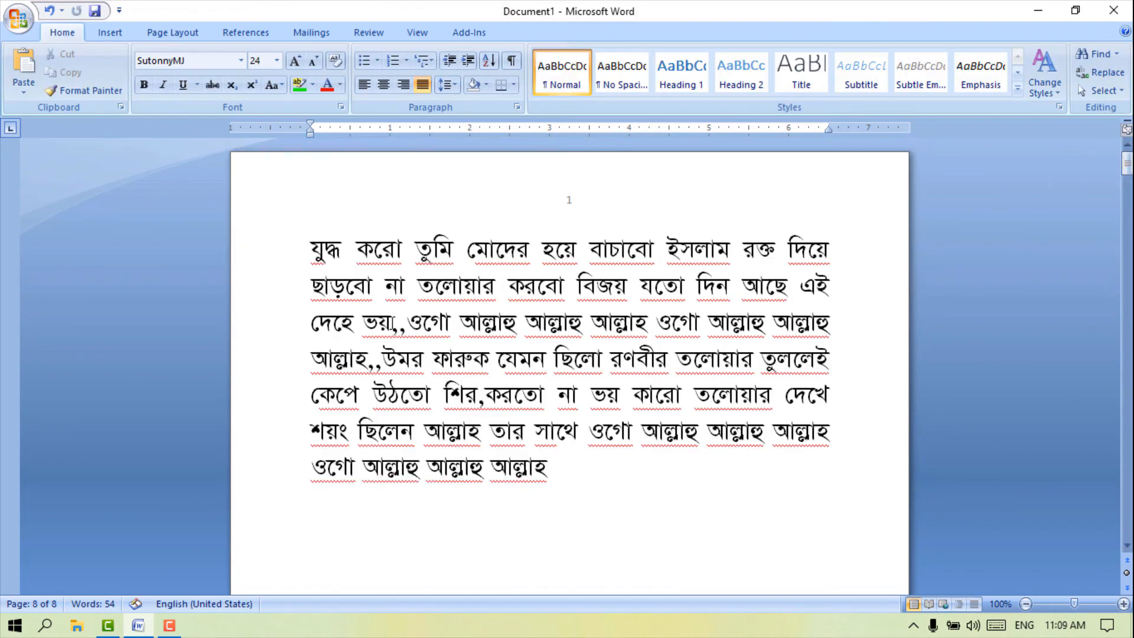
# Look through the first pages to check the page numbers at their tops, ending at the start of the document.
pyautogui.scroll(-10, 436, 303)
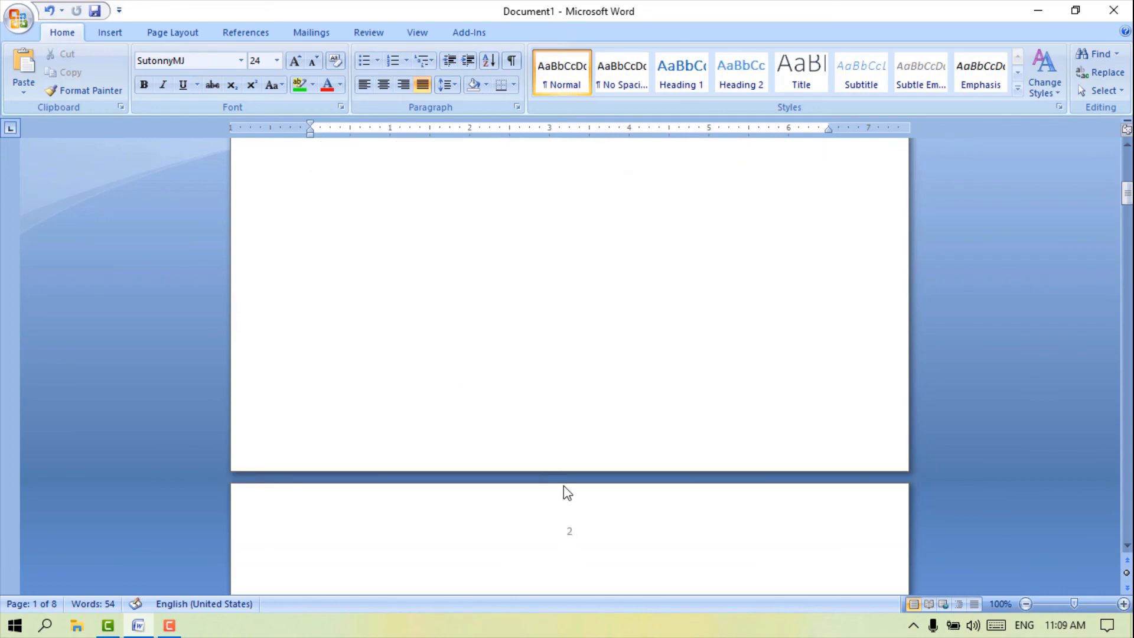
pyautogui.scroll(1, 570, 377)
pyautogui.scroll(5, 510, 448)
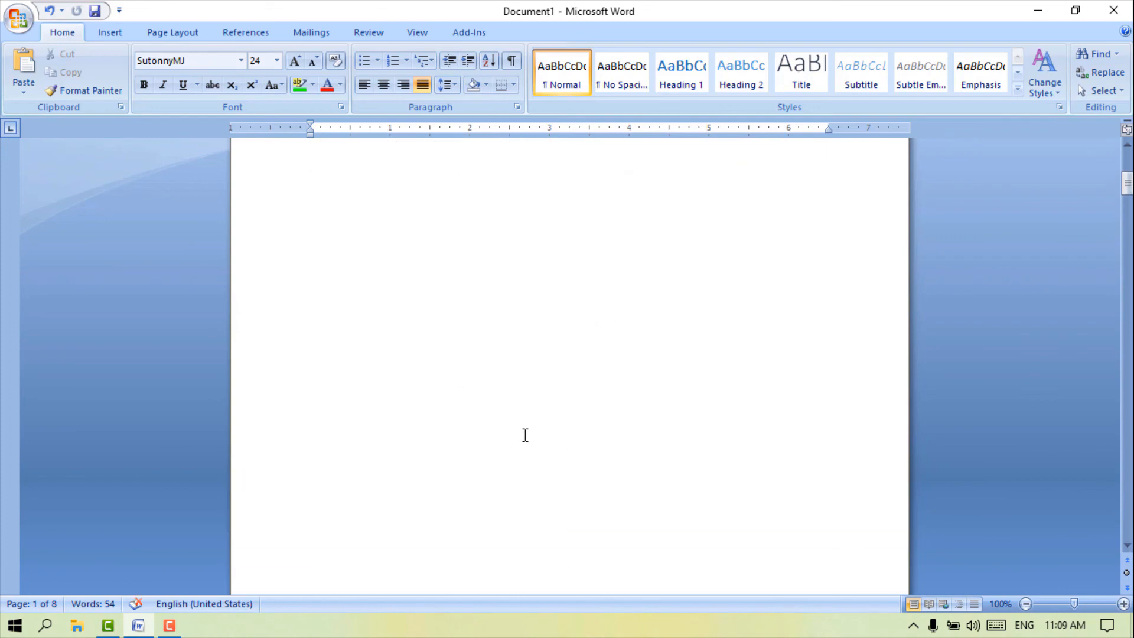
pyautogui.scroll(8, 527, 435)
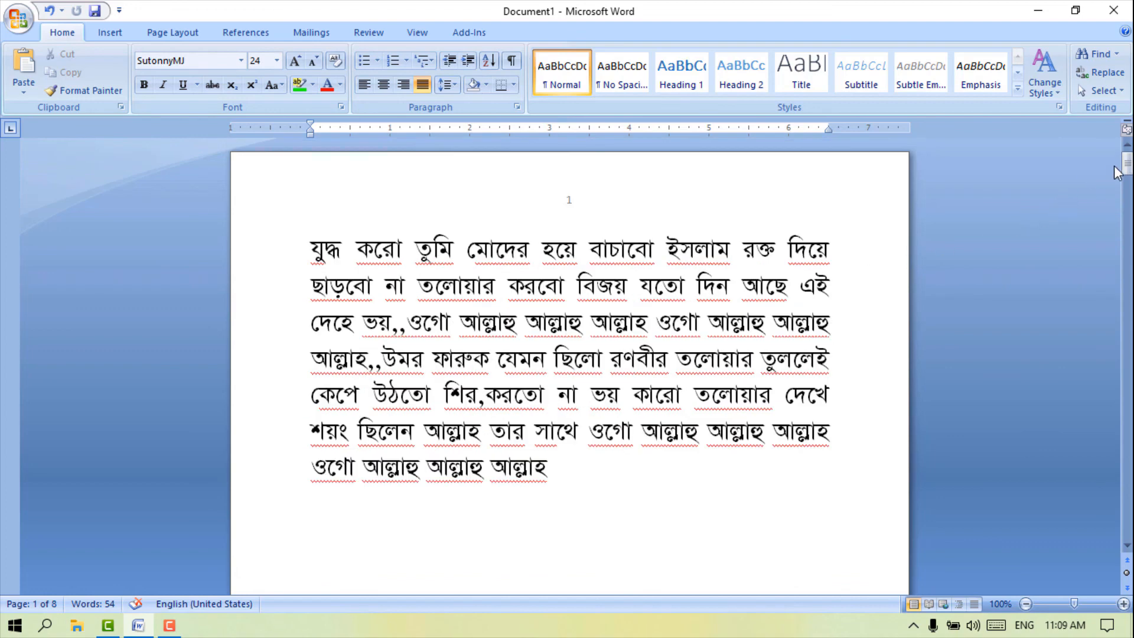
pyautogui.moveTo(1126, 161); pyautogui.dragTo(736, 346)
pyautogui.scroll(-3, 670, 287)
pyautogui.scroll(1, 670, 285)
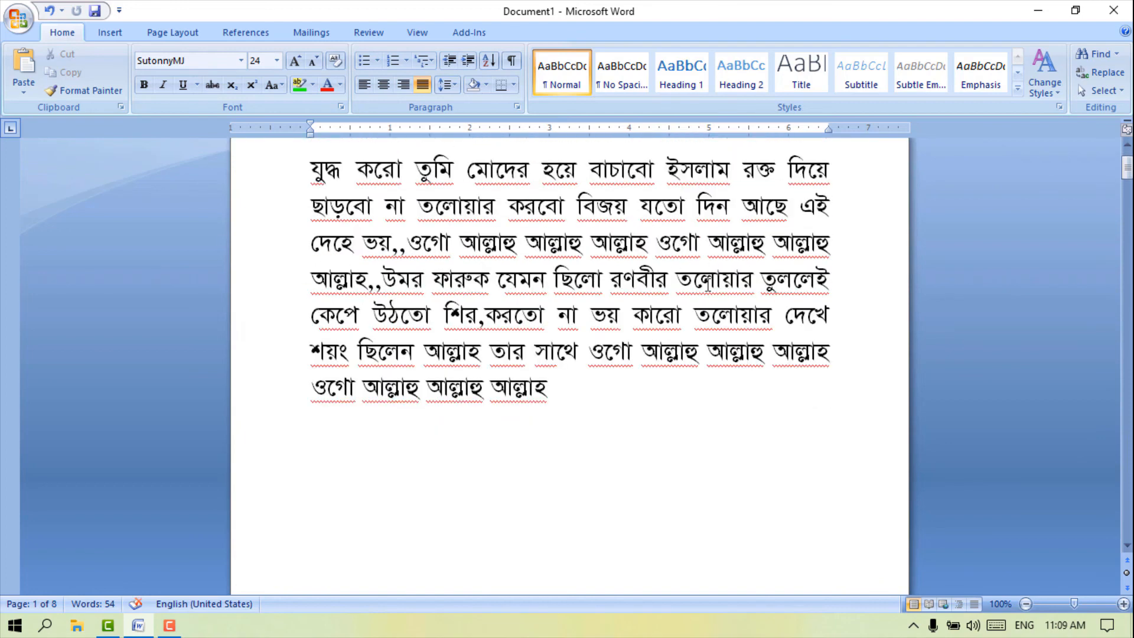
pyautogui.scroll(-10, 717, 284)
pyautogui.scroll(-10, 726, 290)
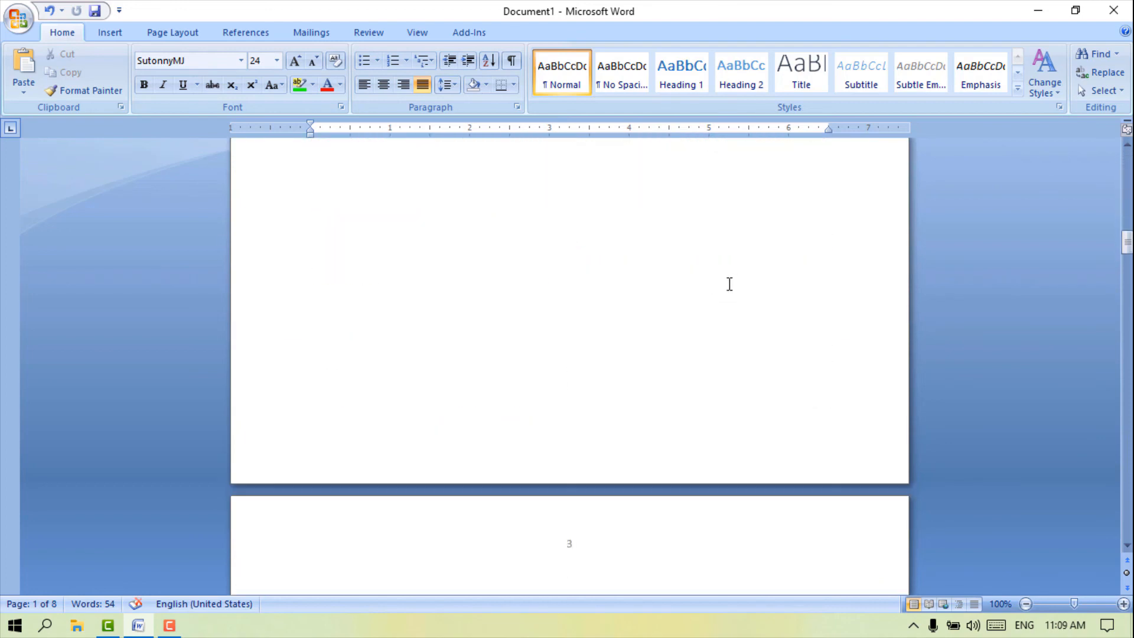
pyautogui.scroll(-10, 618, 344)
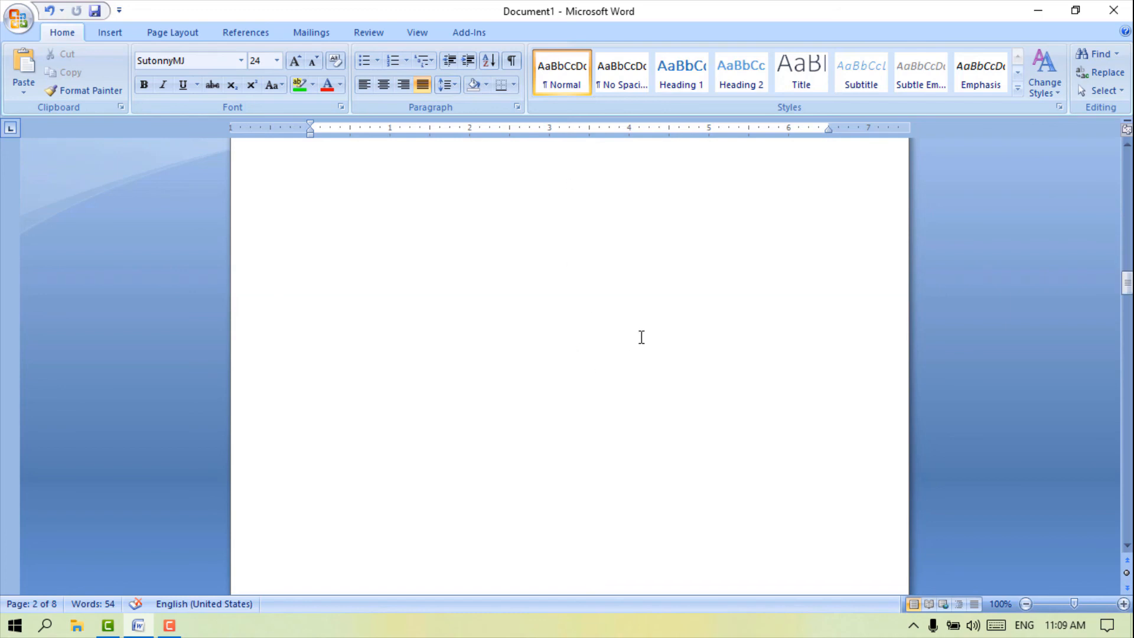
pyautogui.scroll(12, 671, 252)
pyautogui.scroll(10, 671, 252)
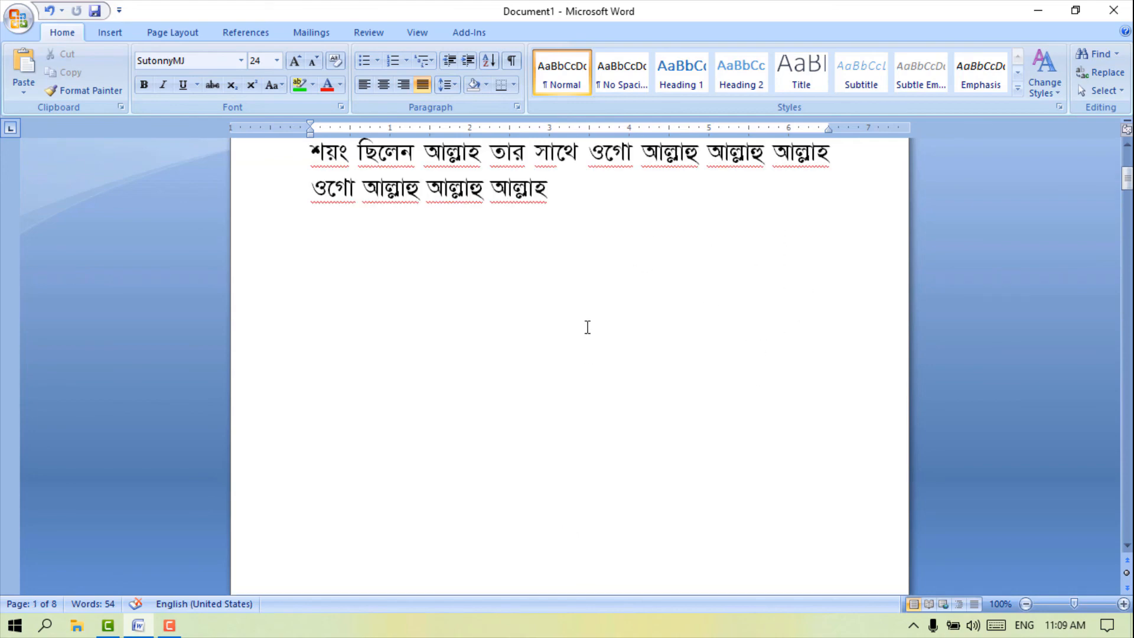
pyautogui.scroll(4, 598, 317)
pyautogui.scroll(-4, 564, 299)
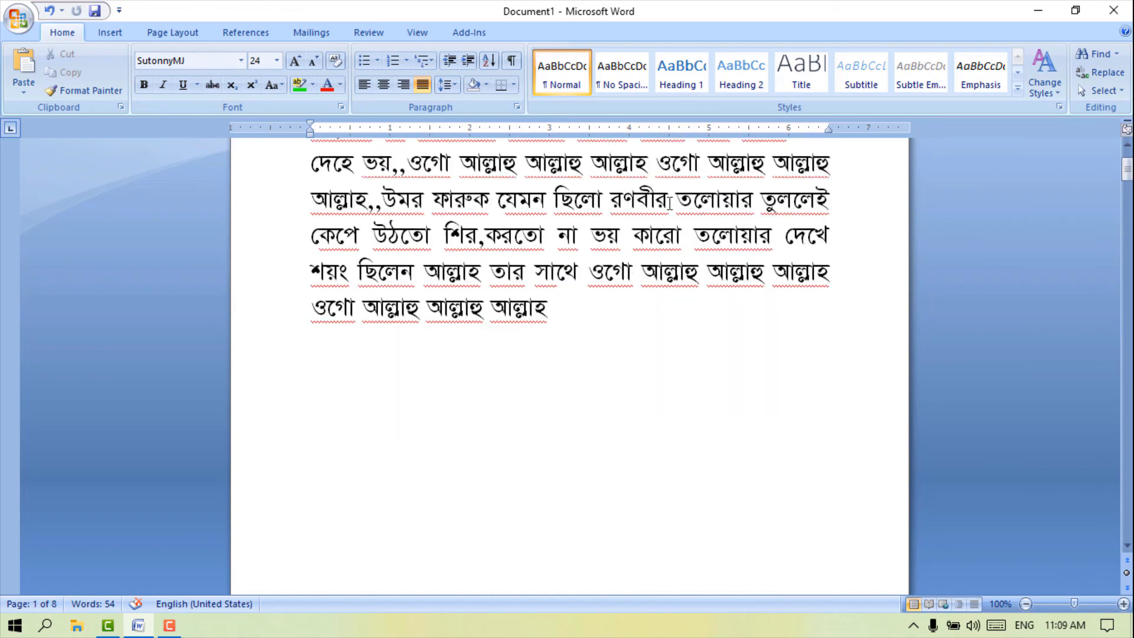
pyautogui.scroll(-3, 815, 473)
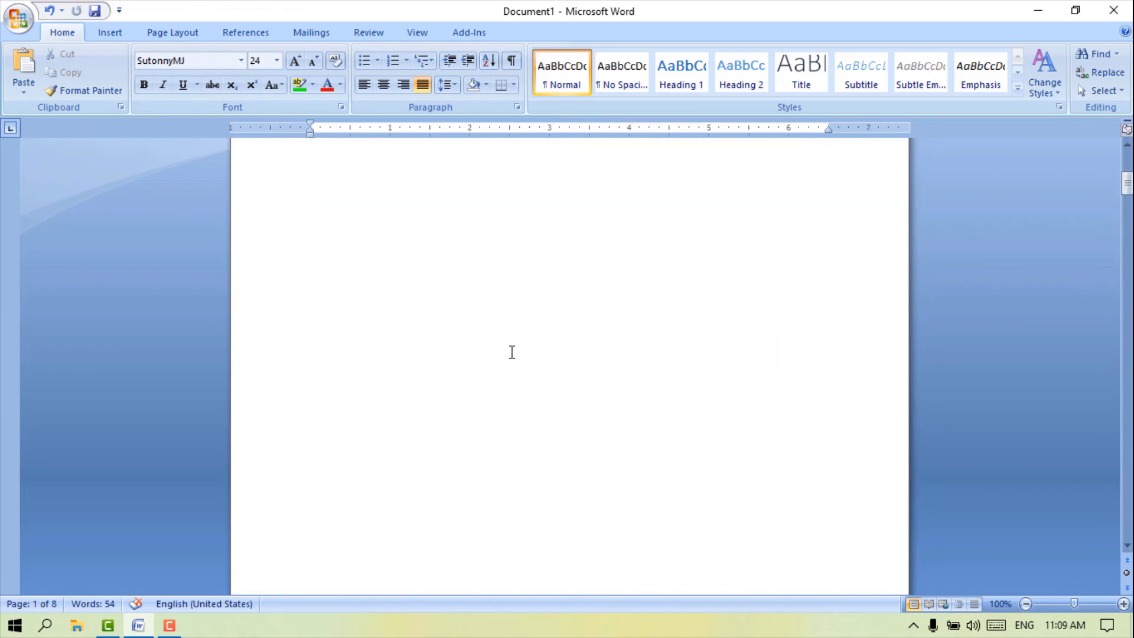
pyautogui.scroll(3, 508, 340)
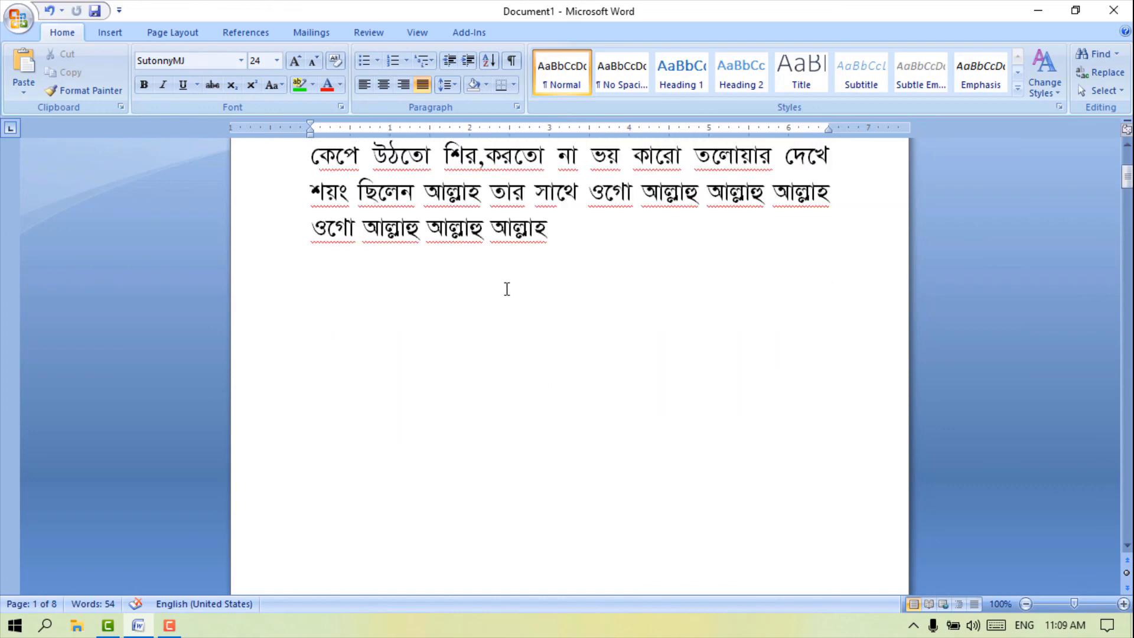
pyautogui.scroll(5, 628, 387)
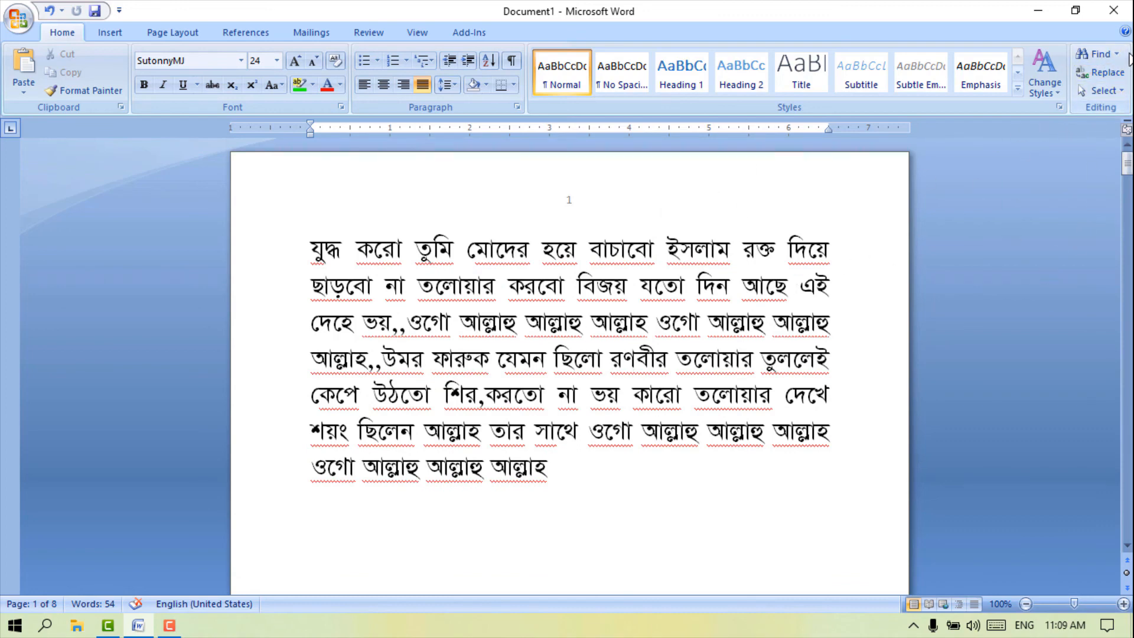
# Jump to page 4 with Go To and close the dialog.
pyautogui.click(1117, 54)
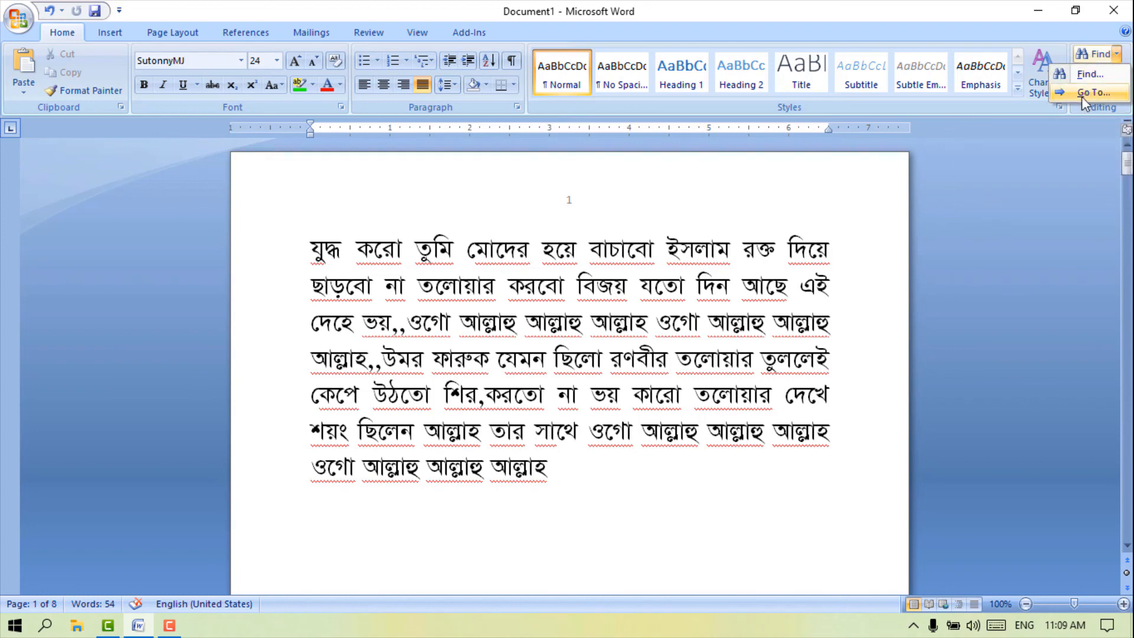
pyautogui.click(1118, 55)
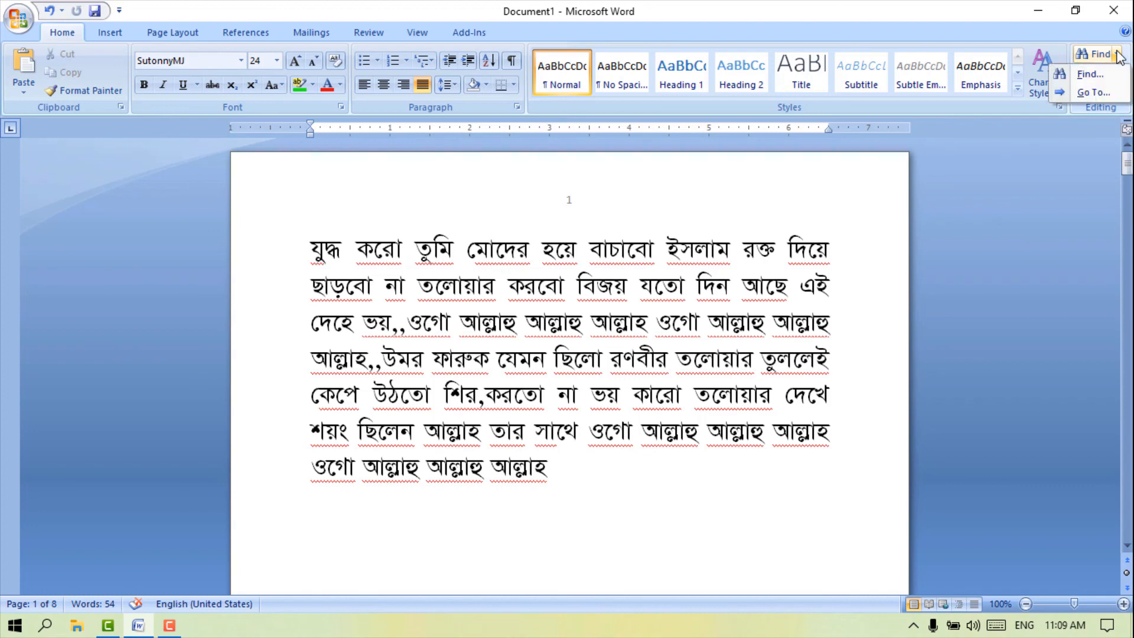
pyautogui.click(1118, 55)
pyautogui.click(1100, 95)
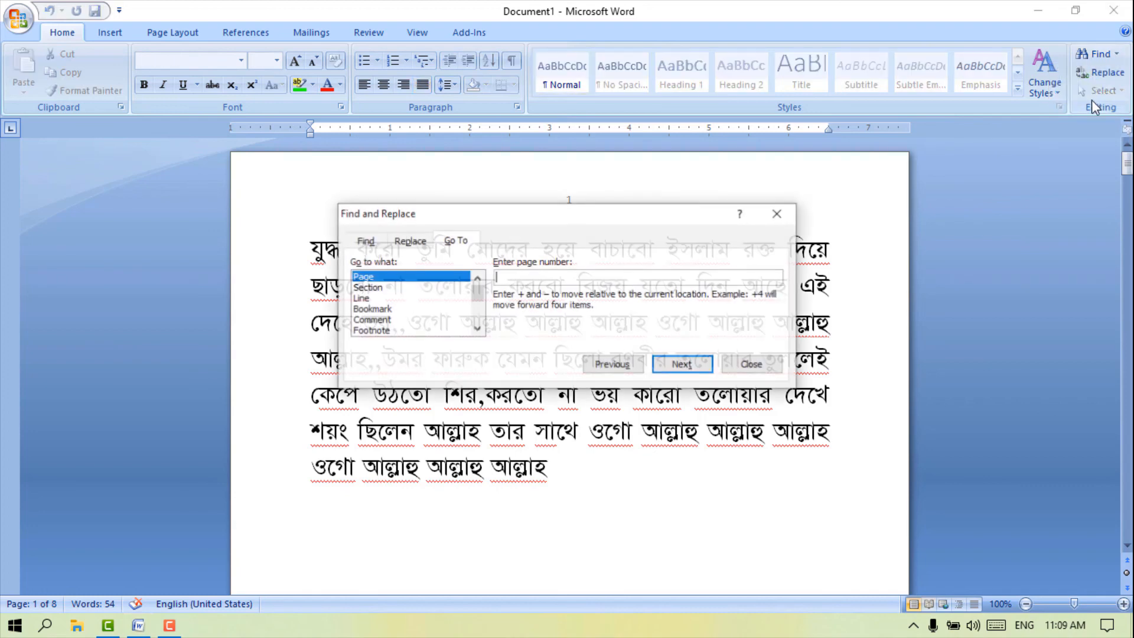
pyautogui.moveTo(530, 219); pyautogui.dragTo(775, 218)
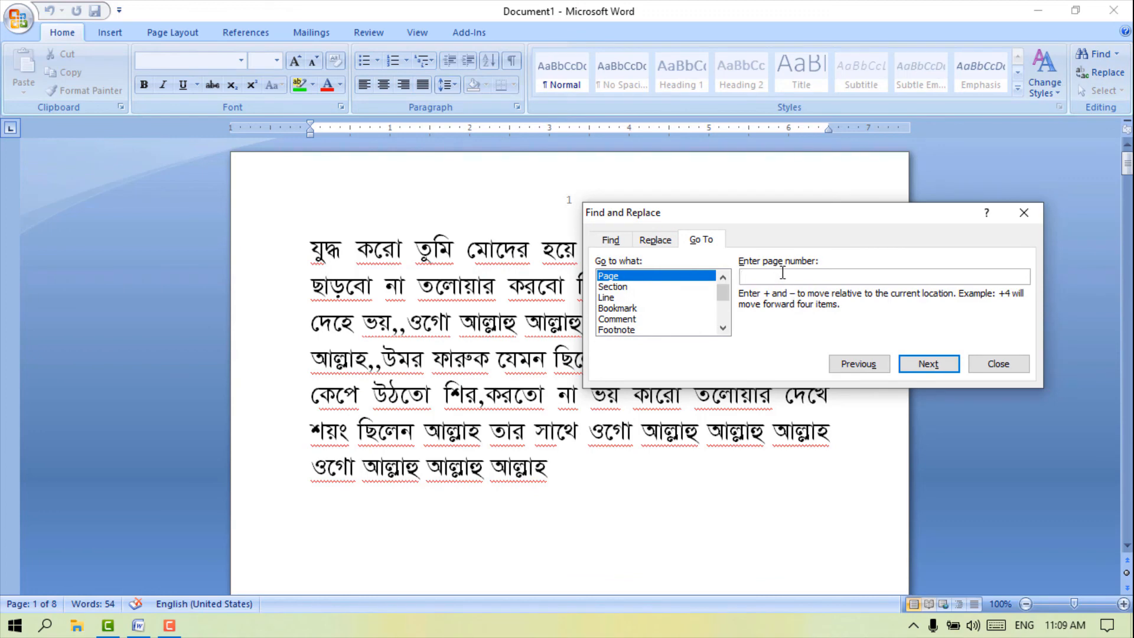
pyautogui.write('4')
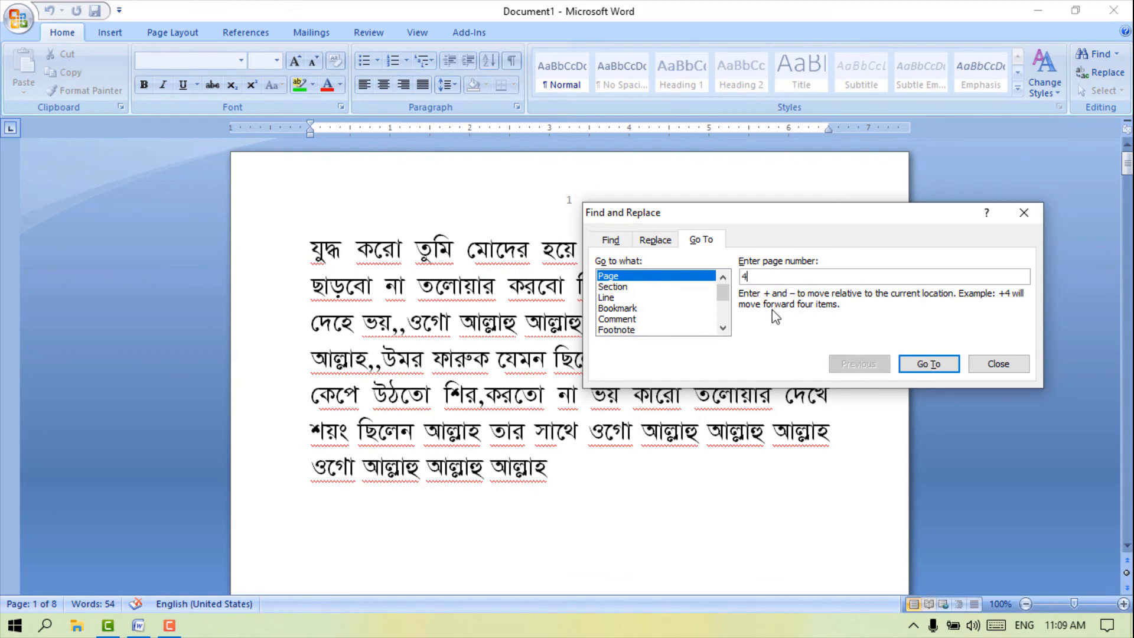
pyautogui.click(929, 364)
pyautogui.click(1016, 366)
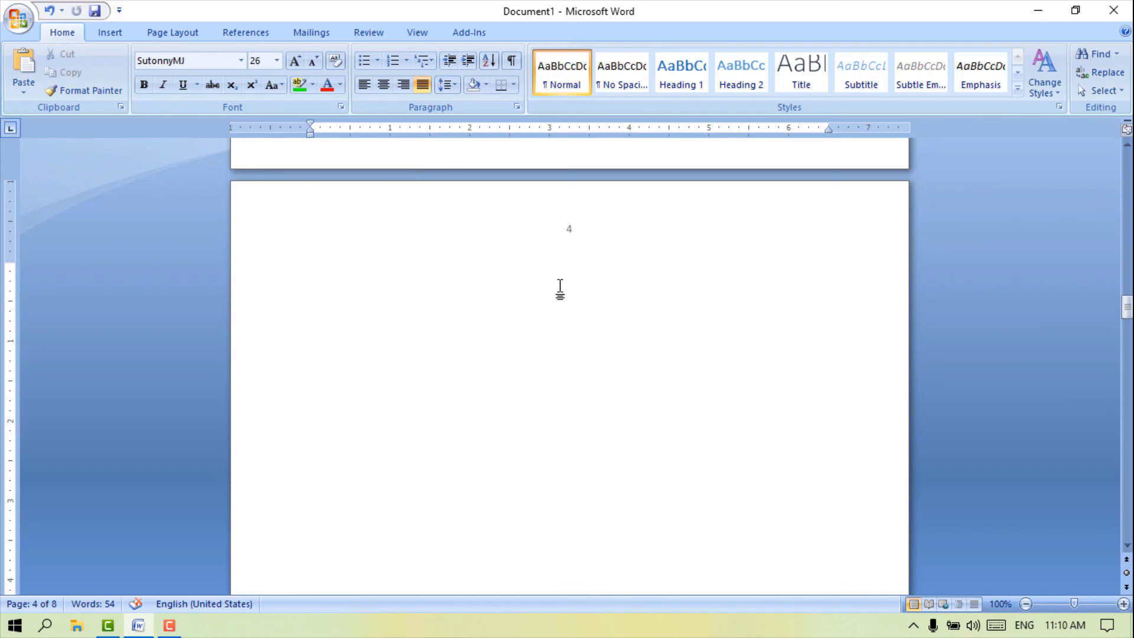
# Reopen Go To, jump to page 7, and close the dialog.
pyautogui.scroll(1, 555, 272)
pyautogui.scroll(1, 562, 254)
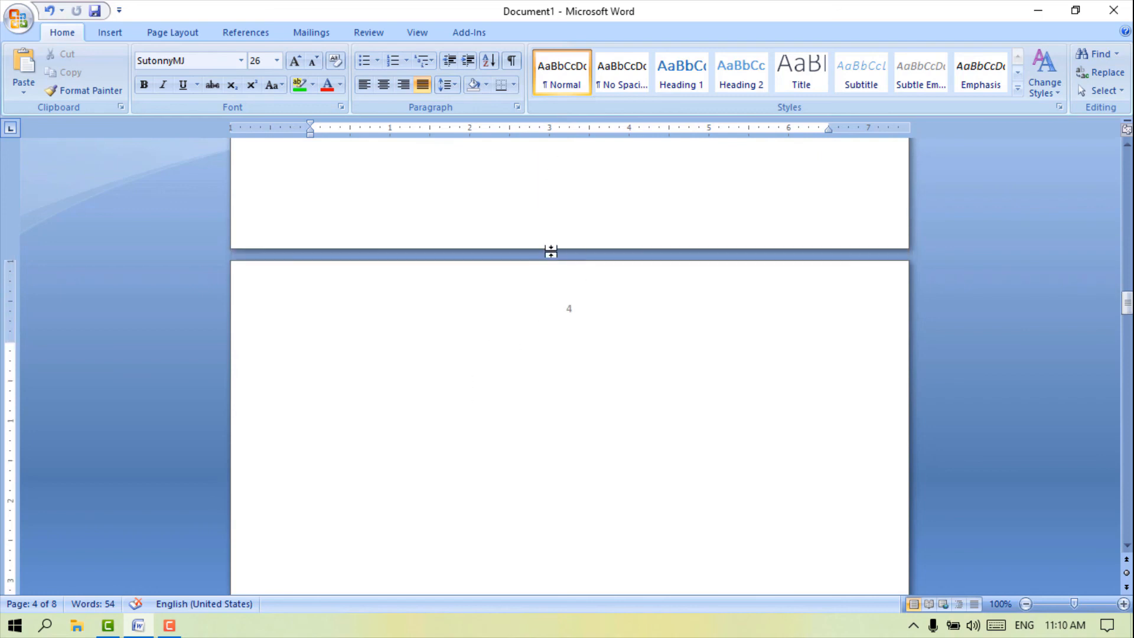
pyautogui.hotkey('ctrl', 'g')
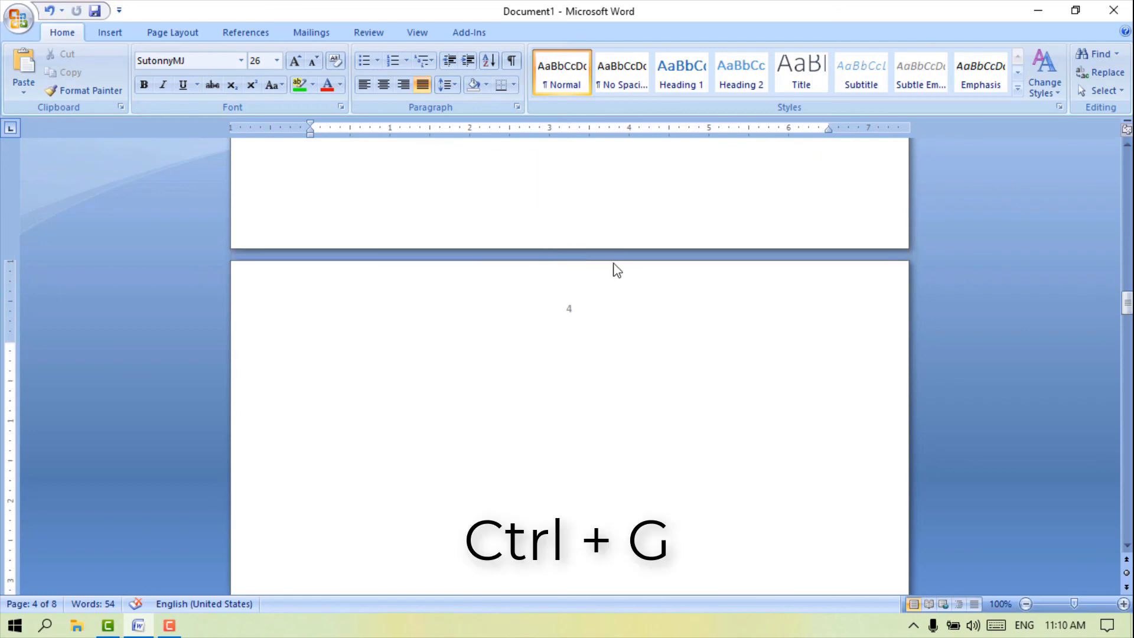
pyautogui.scroll(6, 617, 298)
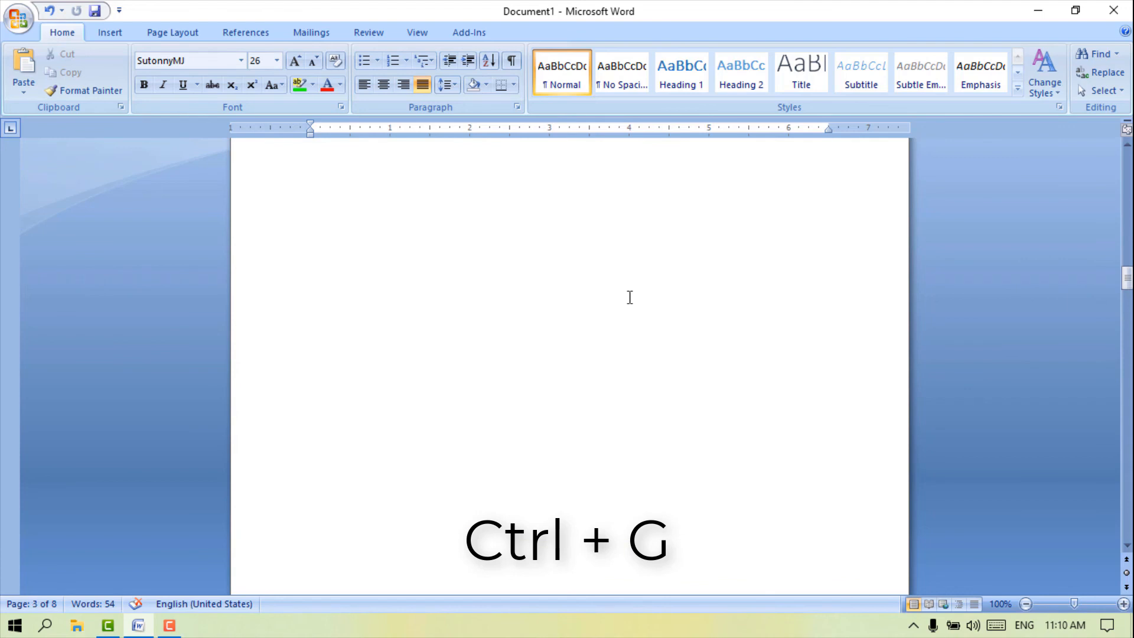
pyautogui.hotkey('ctrl', 'g')
pyautogui.click(746, 201)
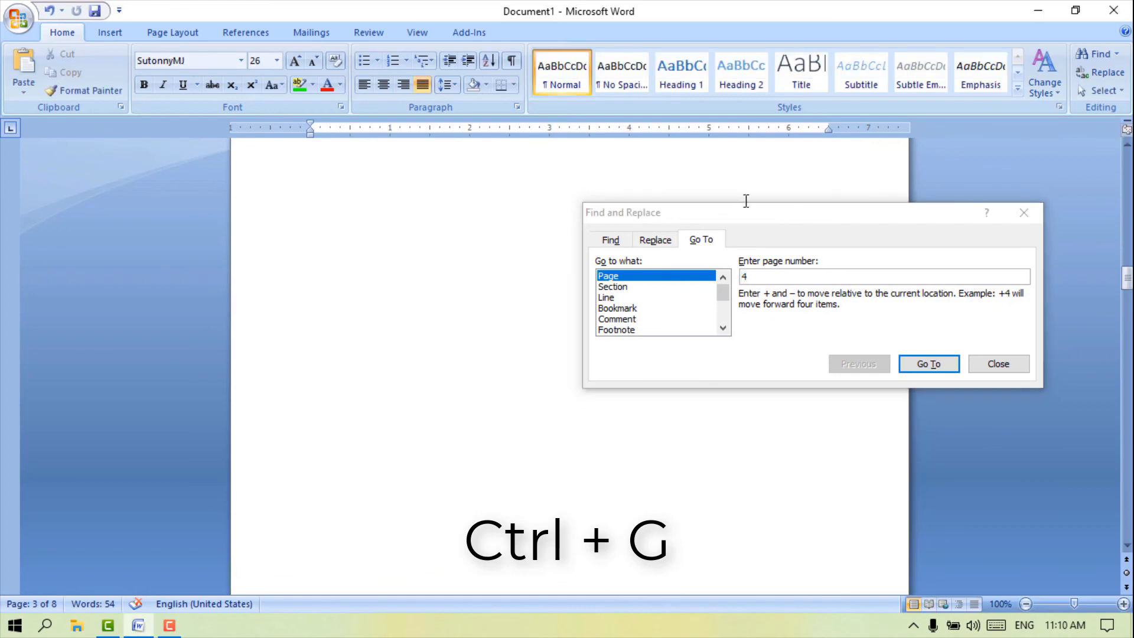
pyautogui.moveTo(759, 209); pyautogui.dragTo(599, 199)
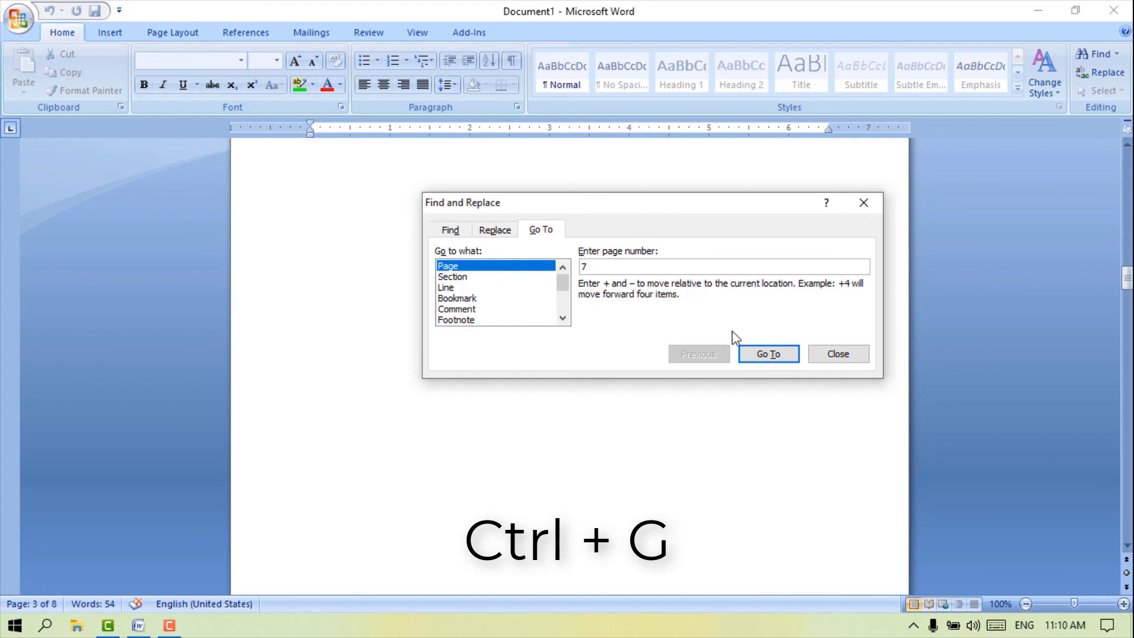
pyautogui.click(786, 353)
pyautogui.click(830, 353)
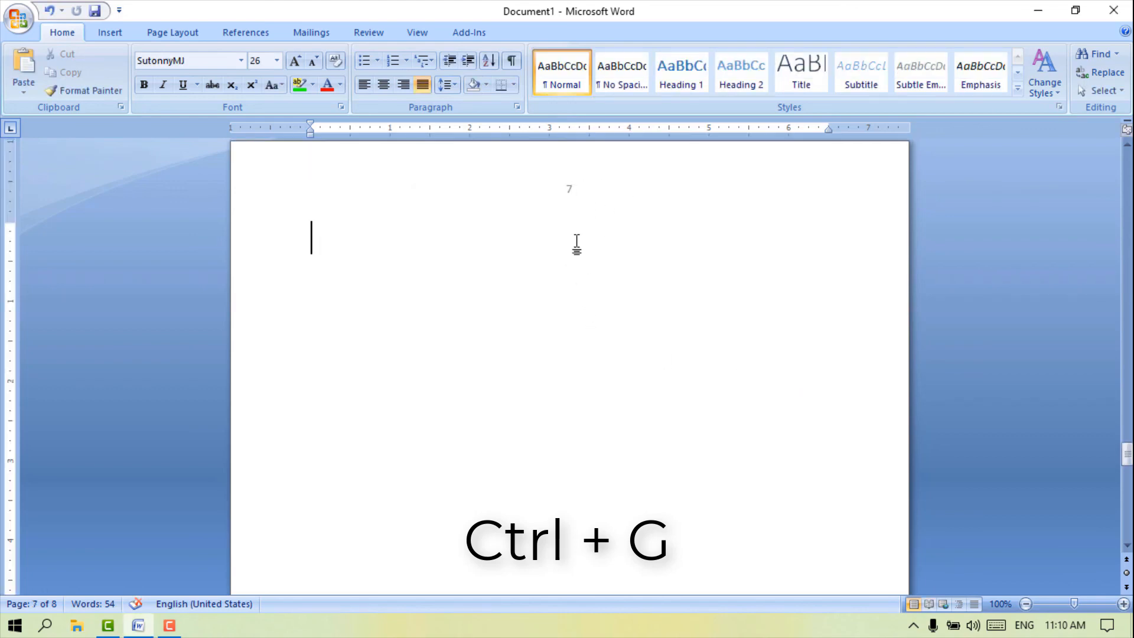
# Insert a page break after the last line of the Bangla text on page 1.
pyautogui.scroll(1, 506, 328)
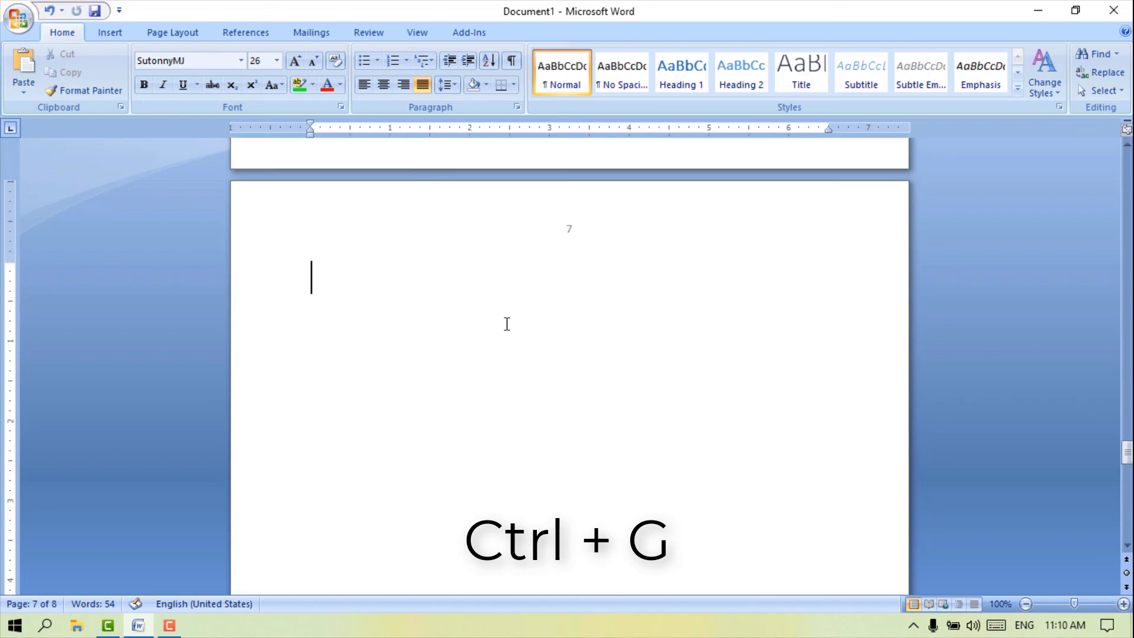
pyautogui.scroll(3, 515, 340)
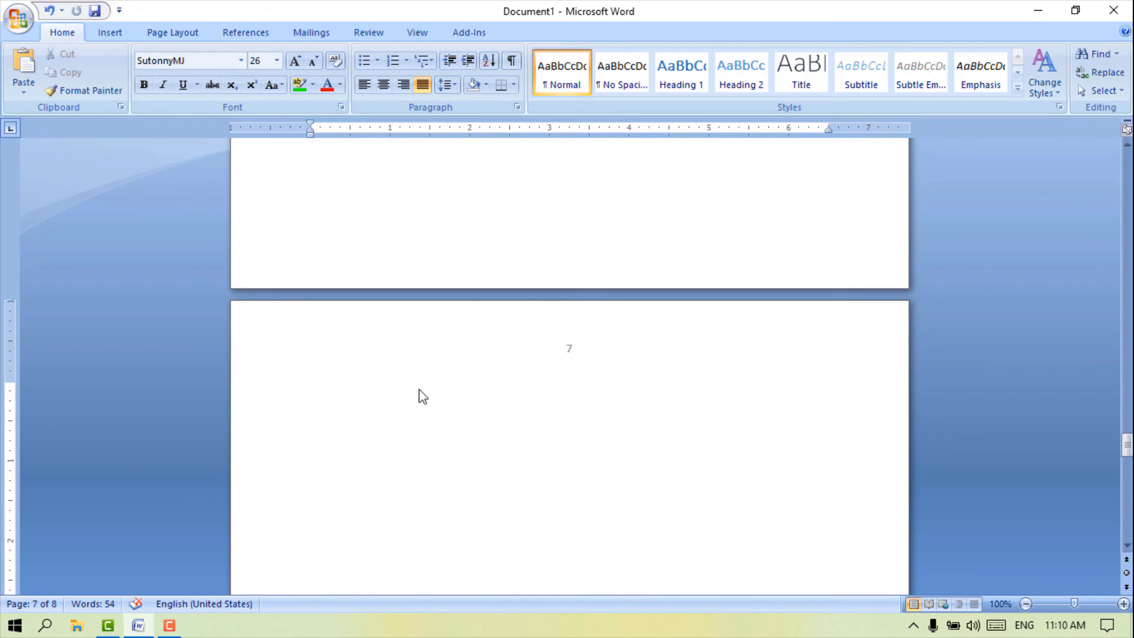
pyautogui.scroll(8, 615, 498)
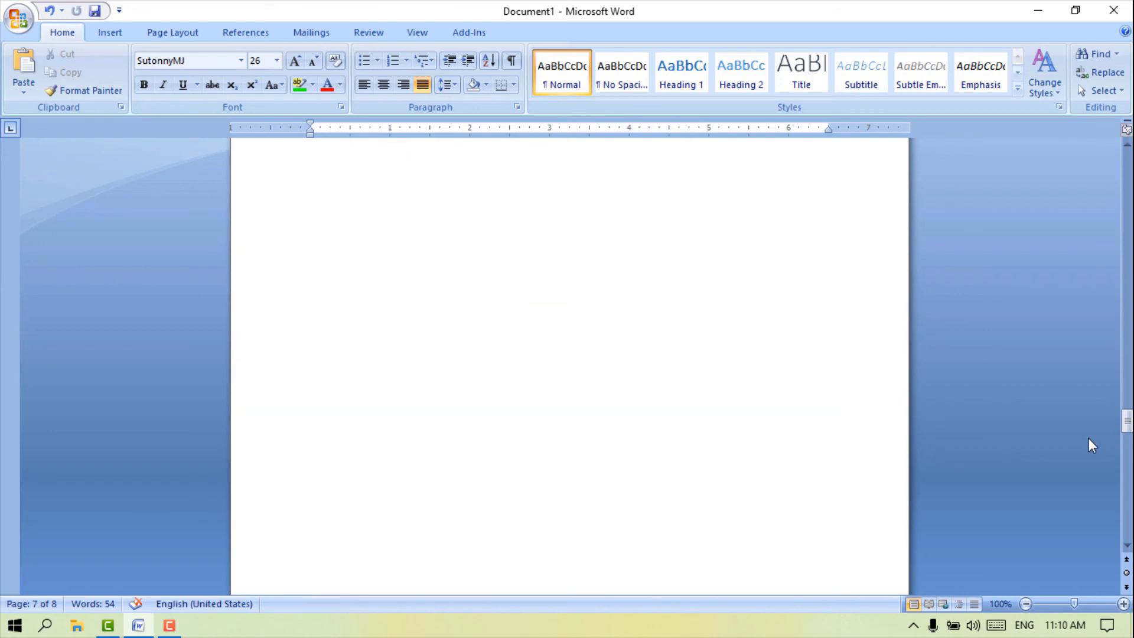
pyautogui.moveTo(1128, 421); pyautogui.dragTo(1128, 158)
pyautogui.scroll(-2, 638, 413)
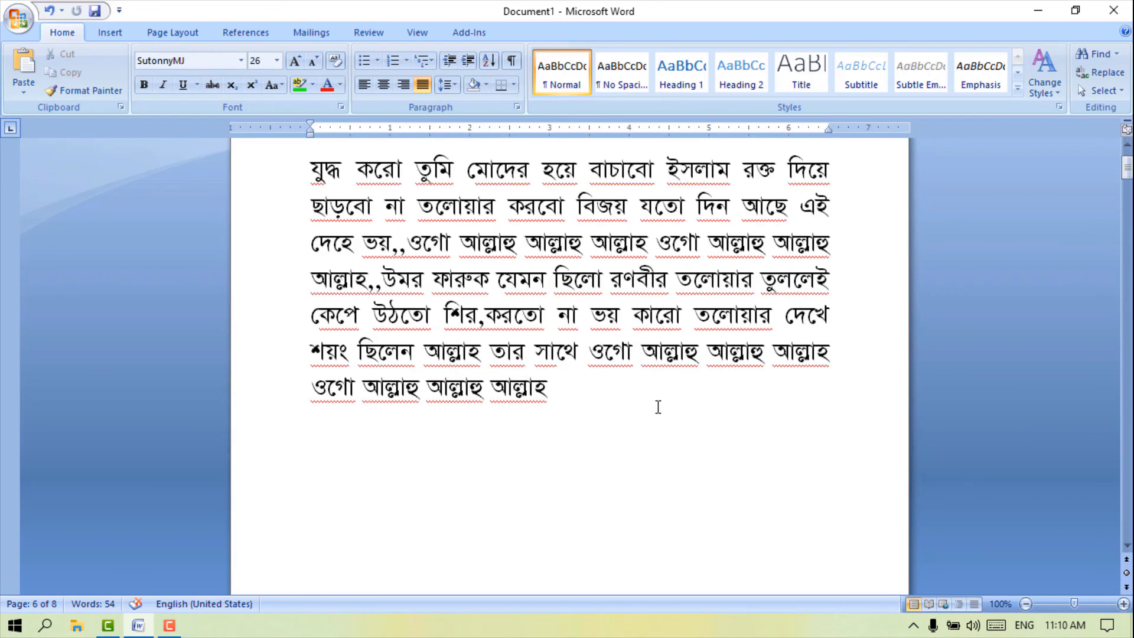
pyautogui.click(588, 406)
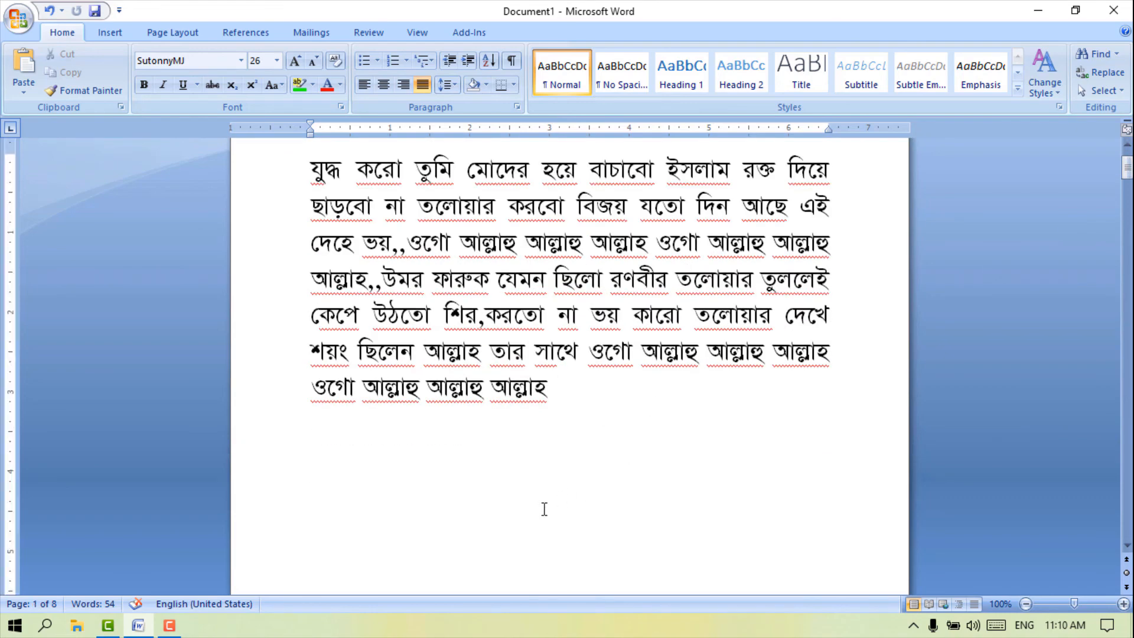
pyautogui.scroll(-7, 618, 529)
pyautogui.scroll(5, 630, 539)
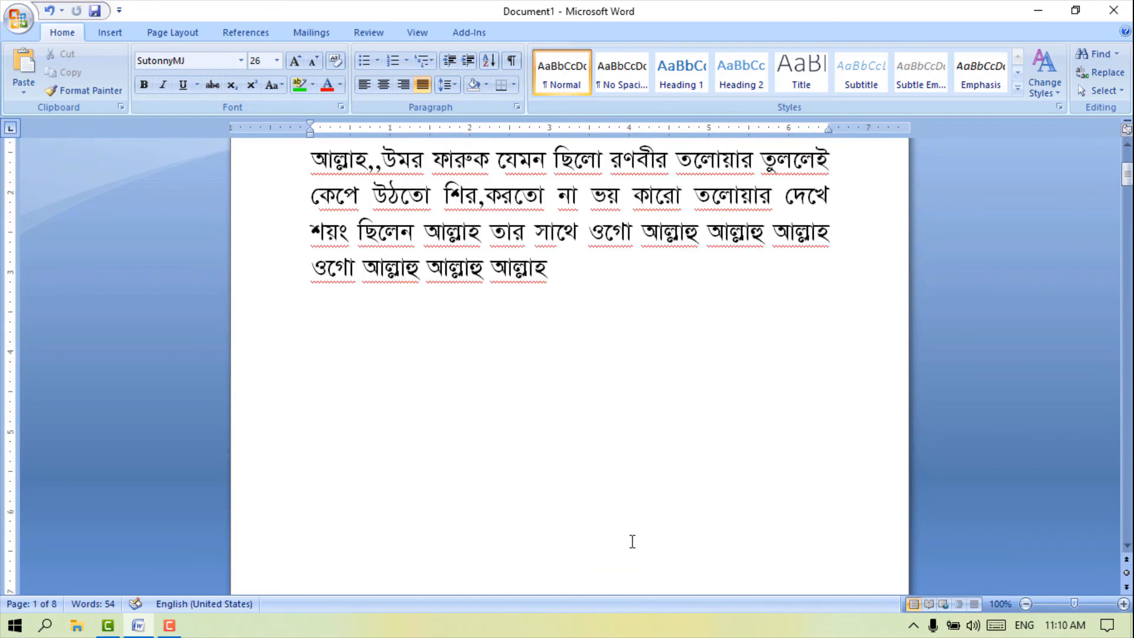
pyautogui.hotkey('ctrl', 'Return')
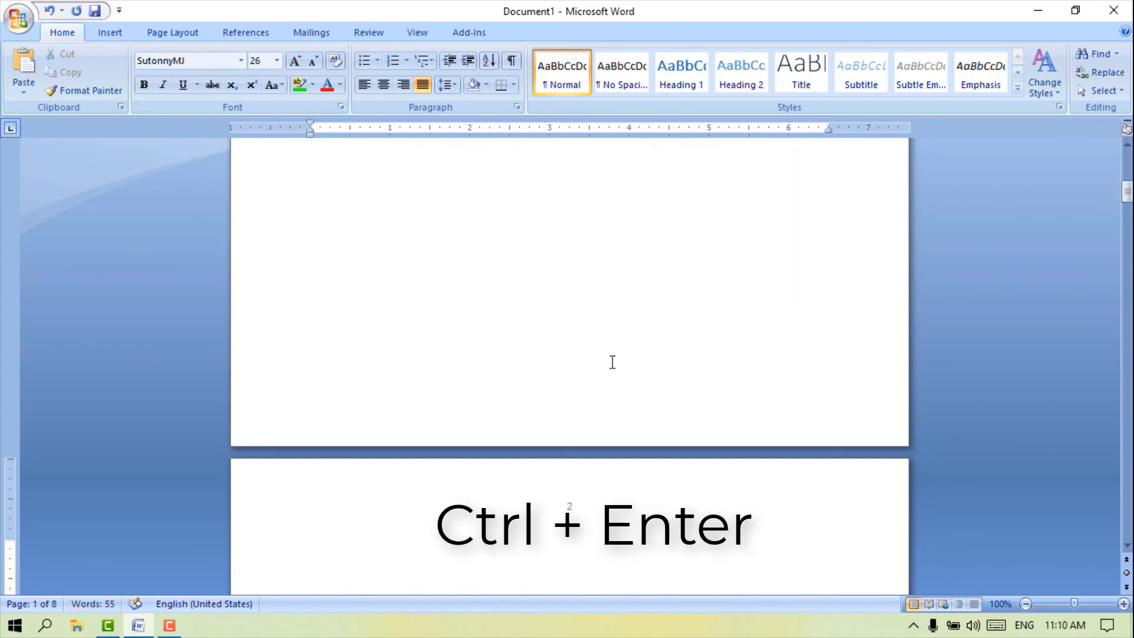
pyautogui.scroll(-4, 692, 524)
pyautogui.scroll(10, 693, 524)
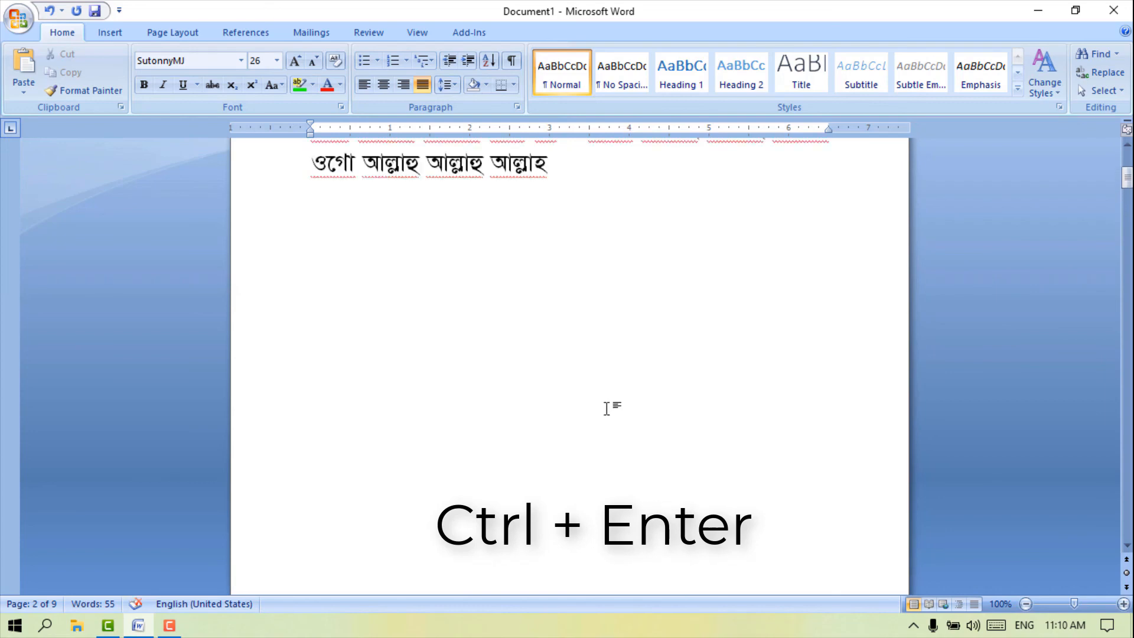
# Insert a second page break just below the end of the Bangla text on page 1.
pyautogui.click(582, 201)
pyautogui.hotkey('ctrl', 'Return')
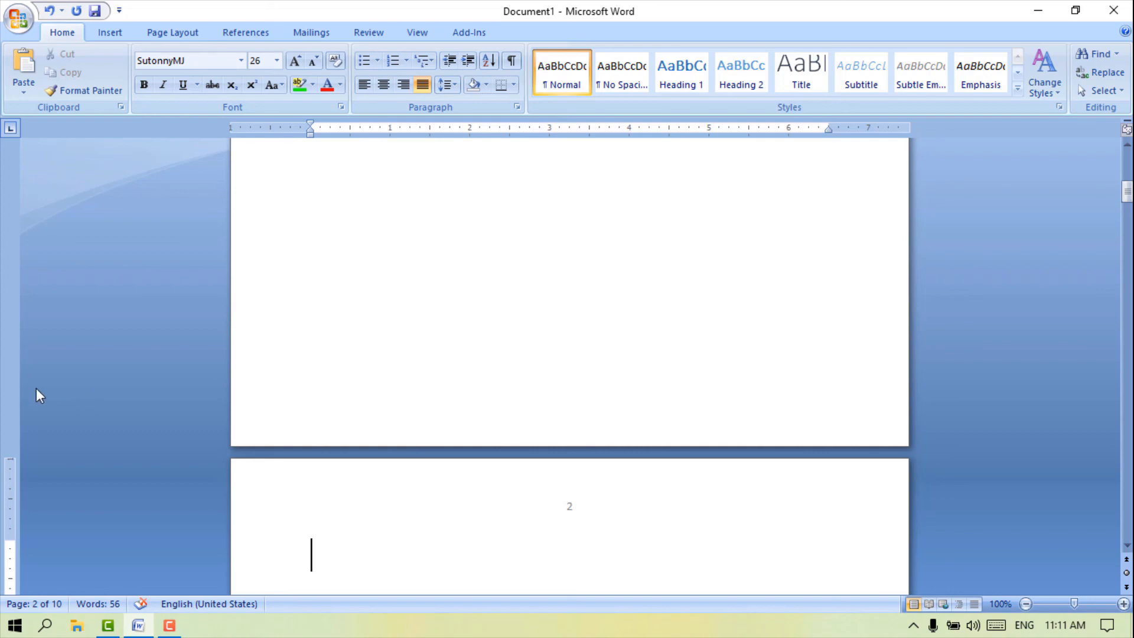
pyautogui.scroll(3, 437, 306)
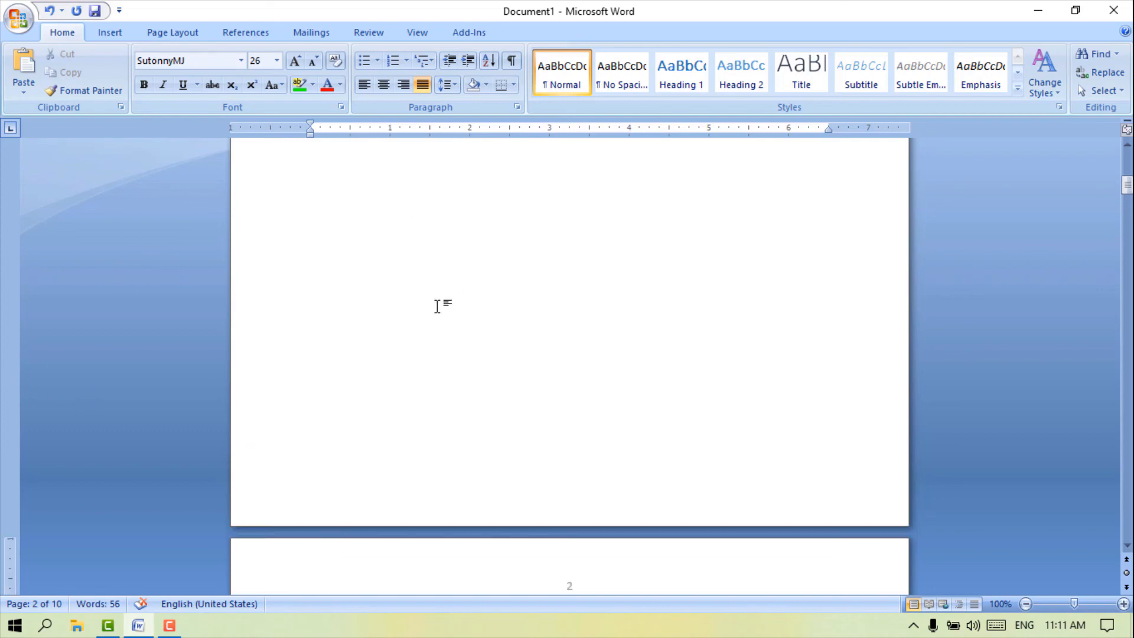
pyautogui.scroll(15, 437, 306)
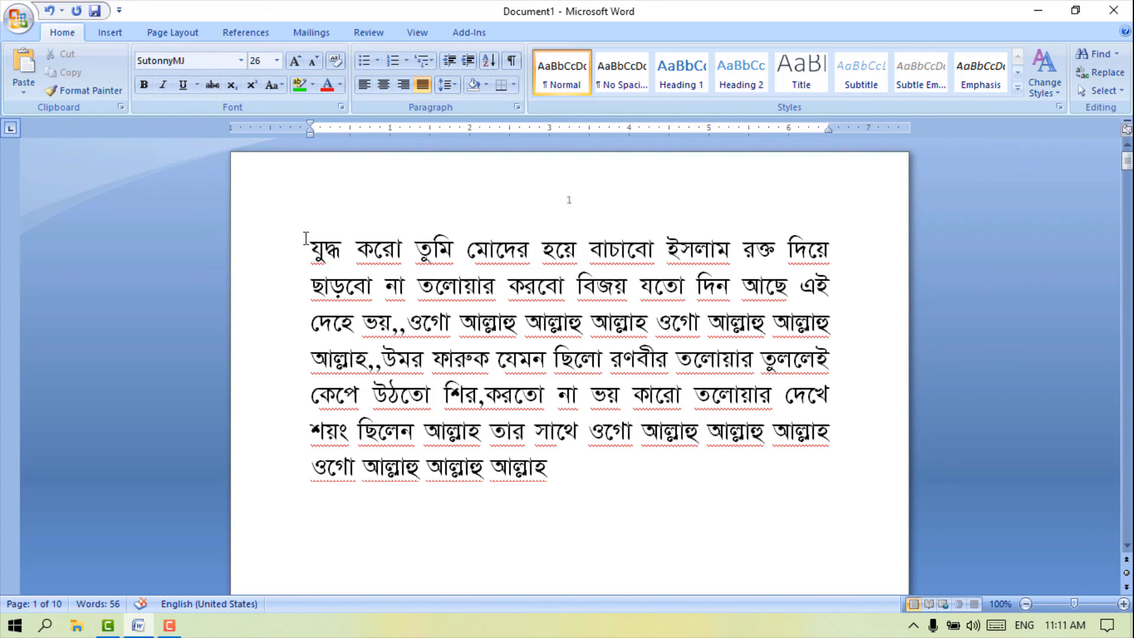
pyautogui.moveTo(306, 239); pyautogui.dragTo(626, 466)
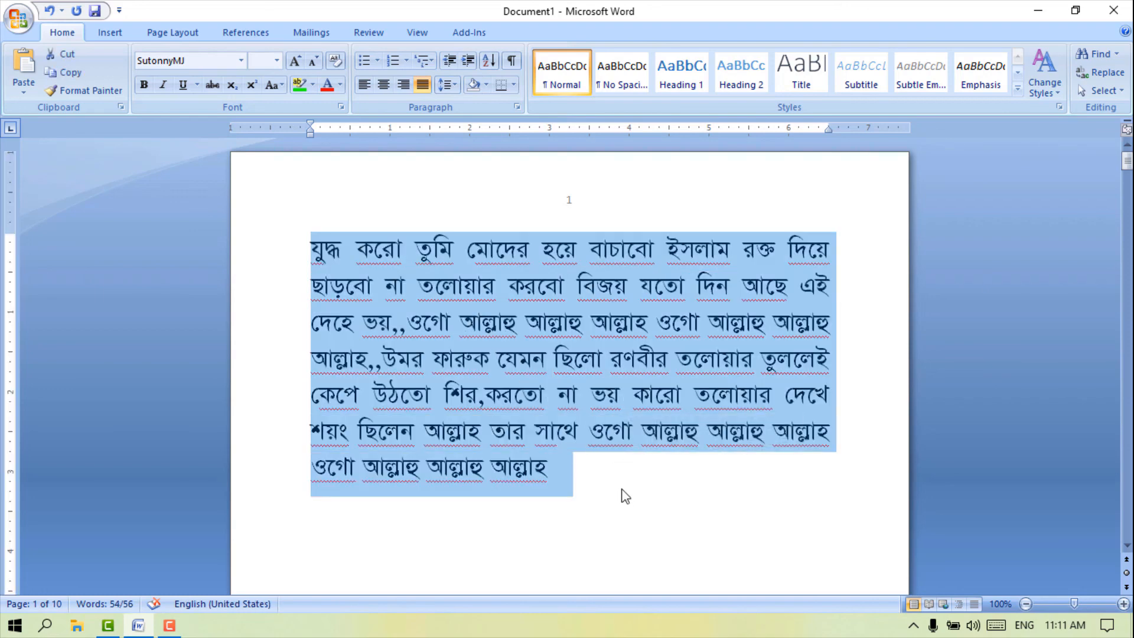
pyautogui.click(618, 493)
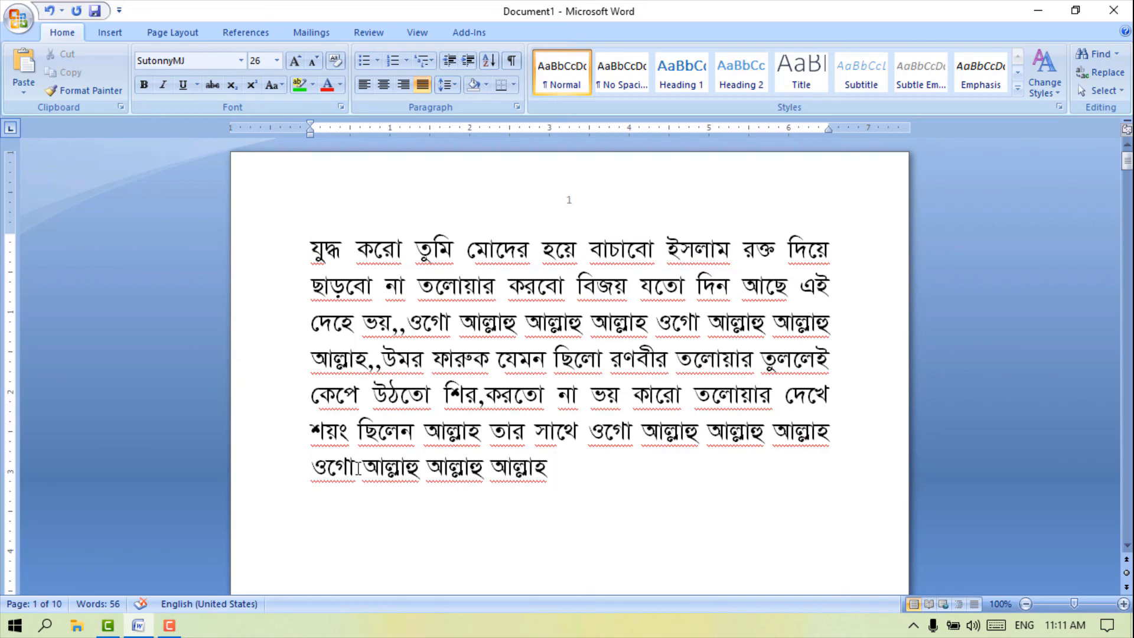
pyautogui.click(168, 625)
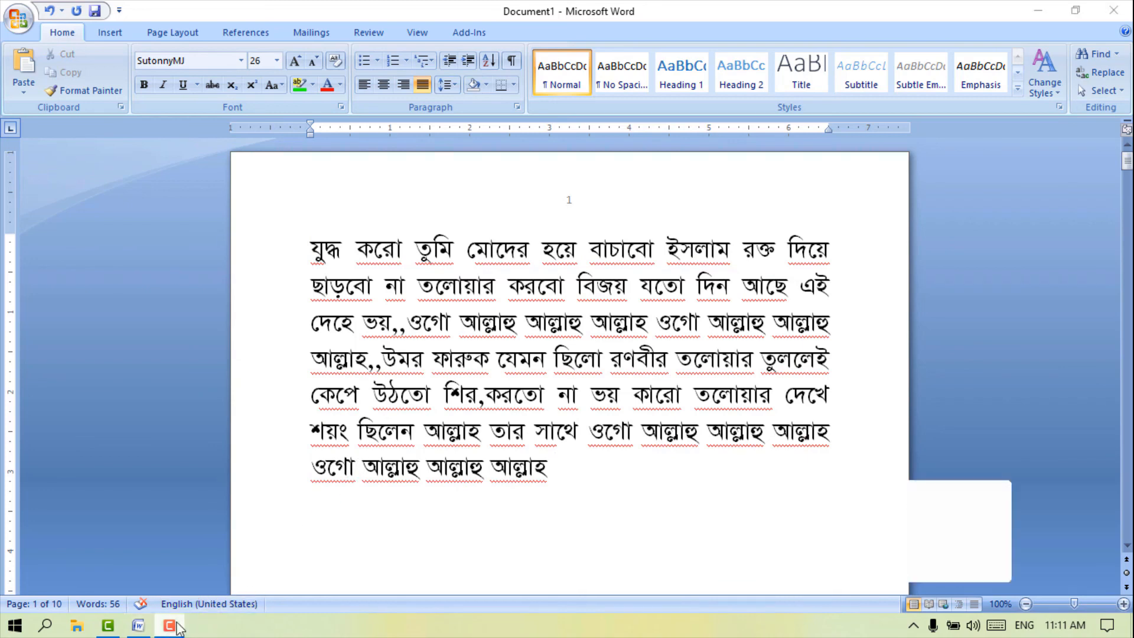